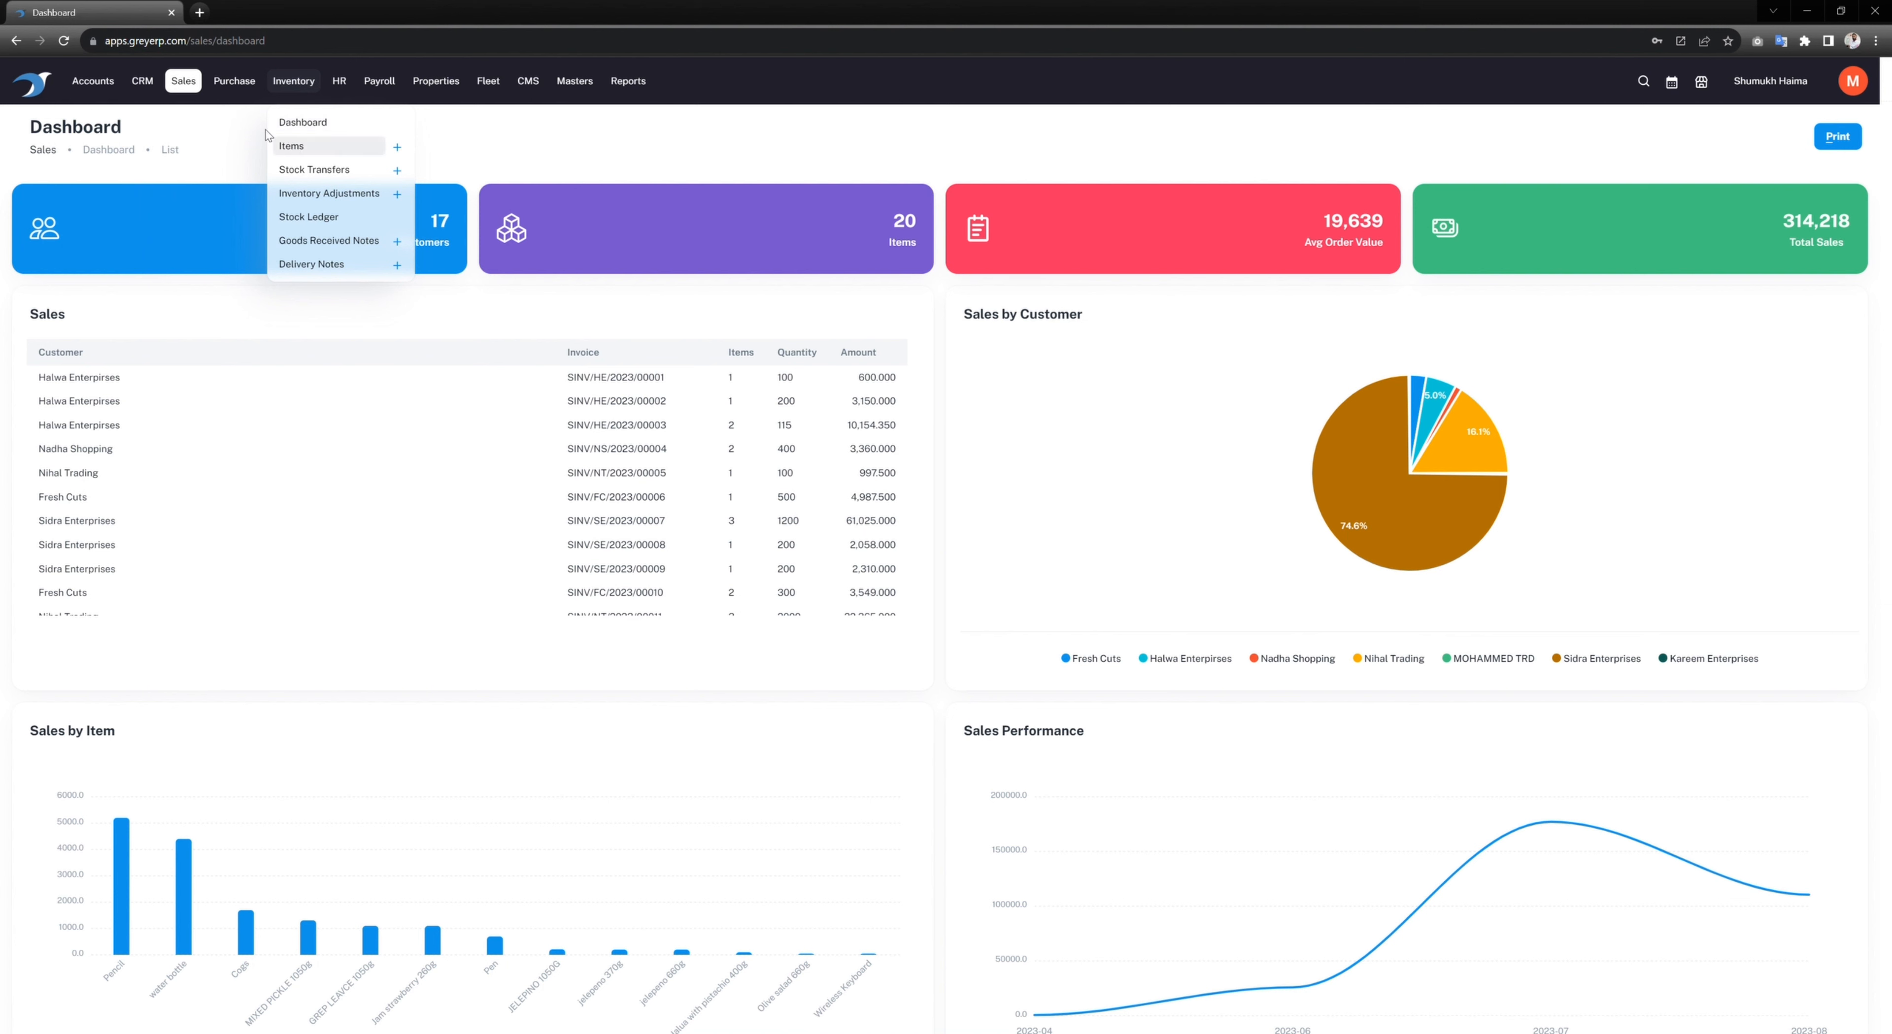
Step: Look over the Sales page list, then bring up the Inventory page list instead
left_click(184, 87)
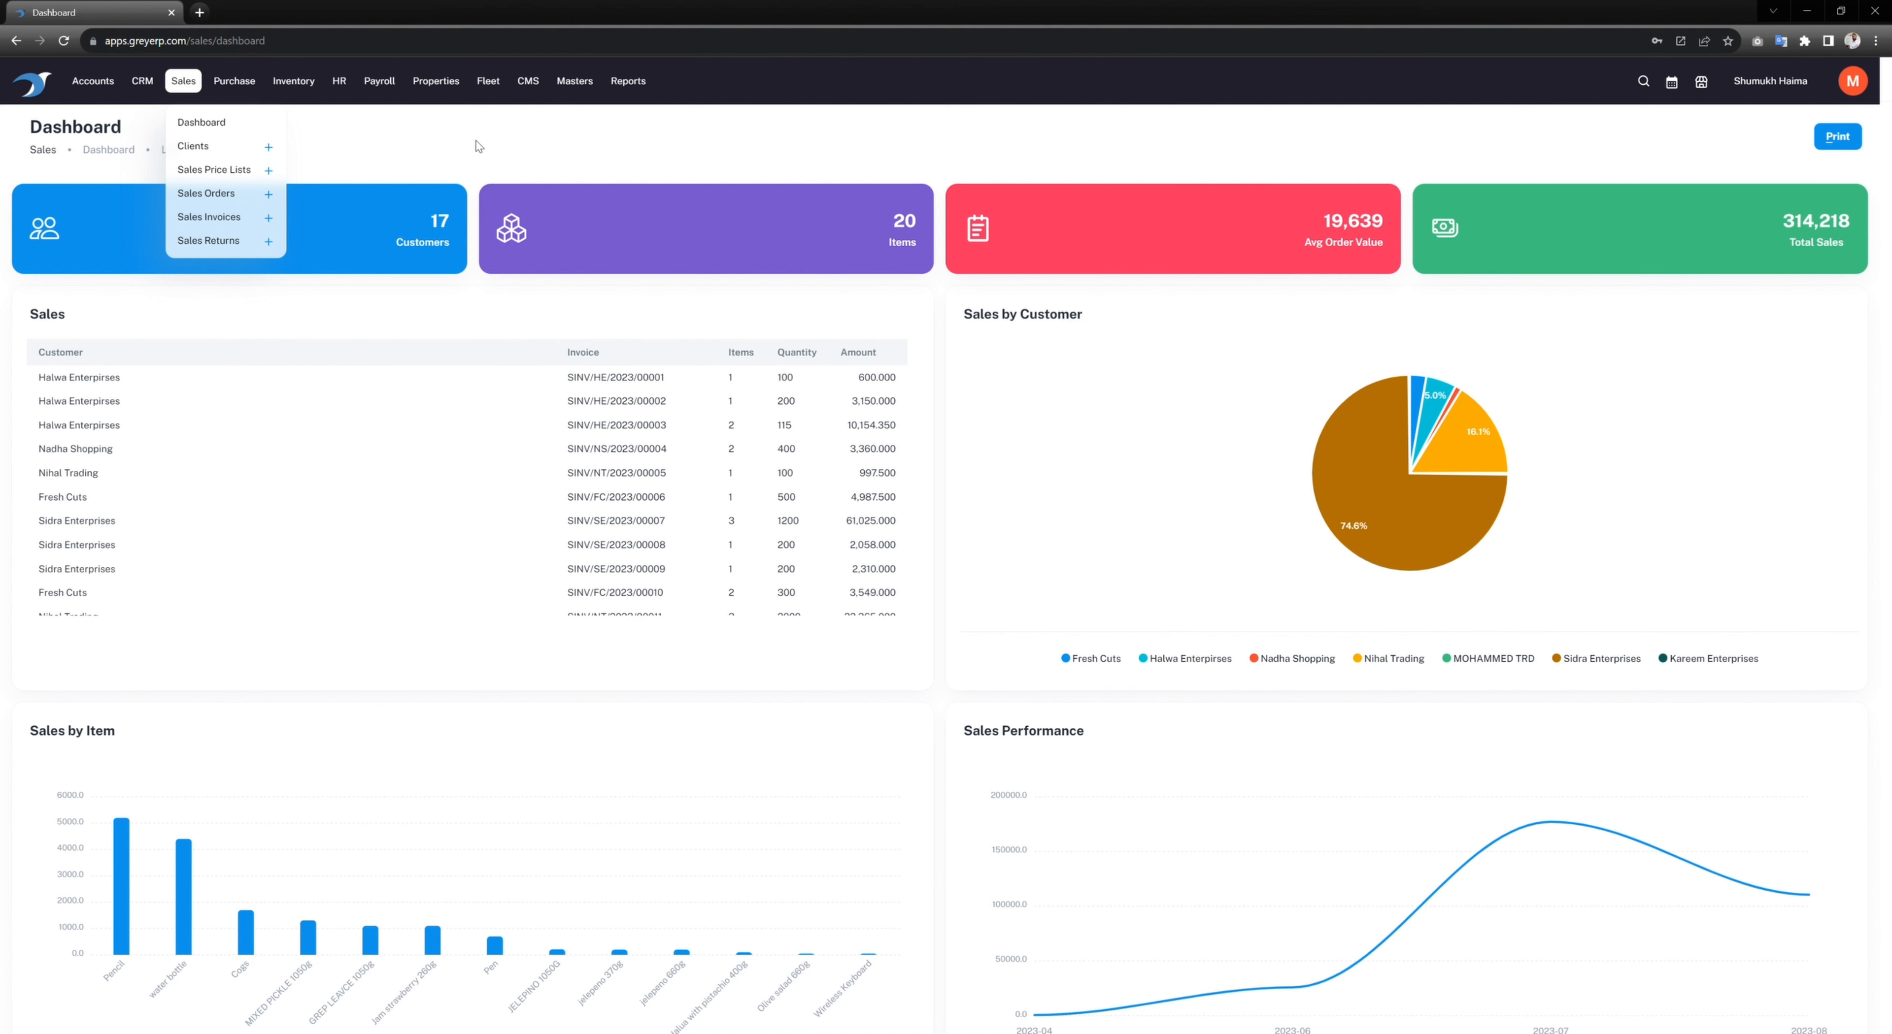
left_click(299, 85)
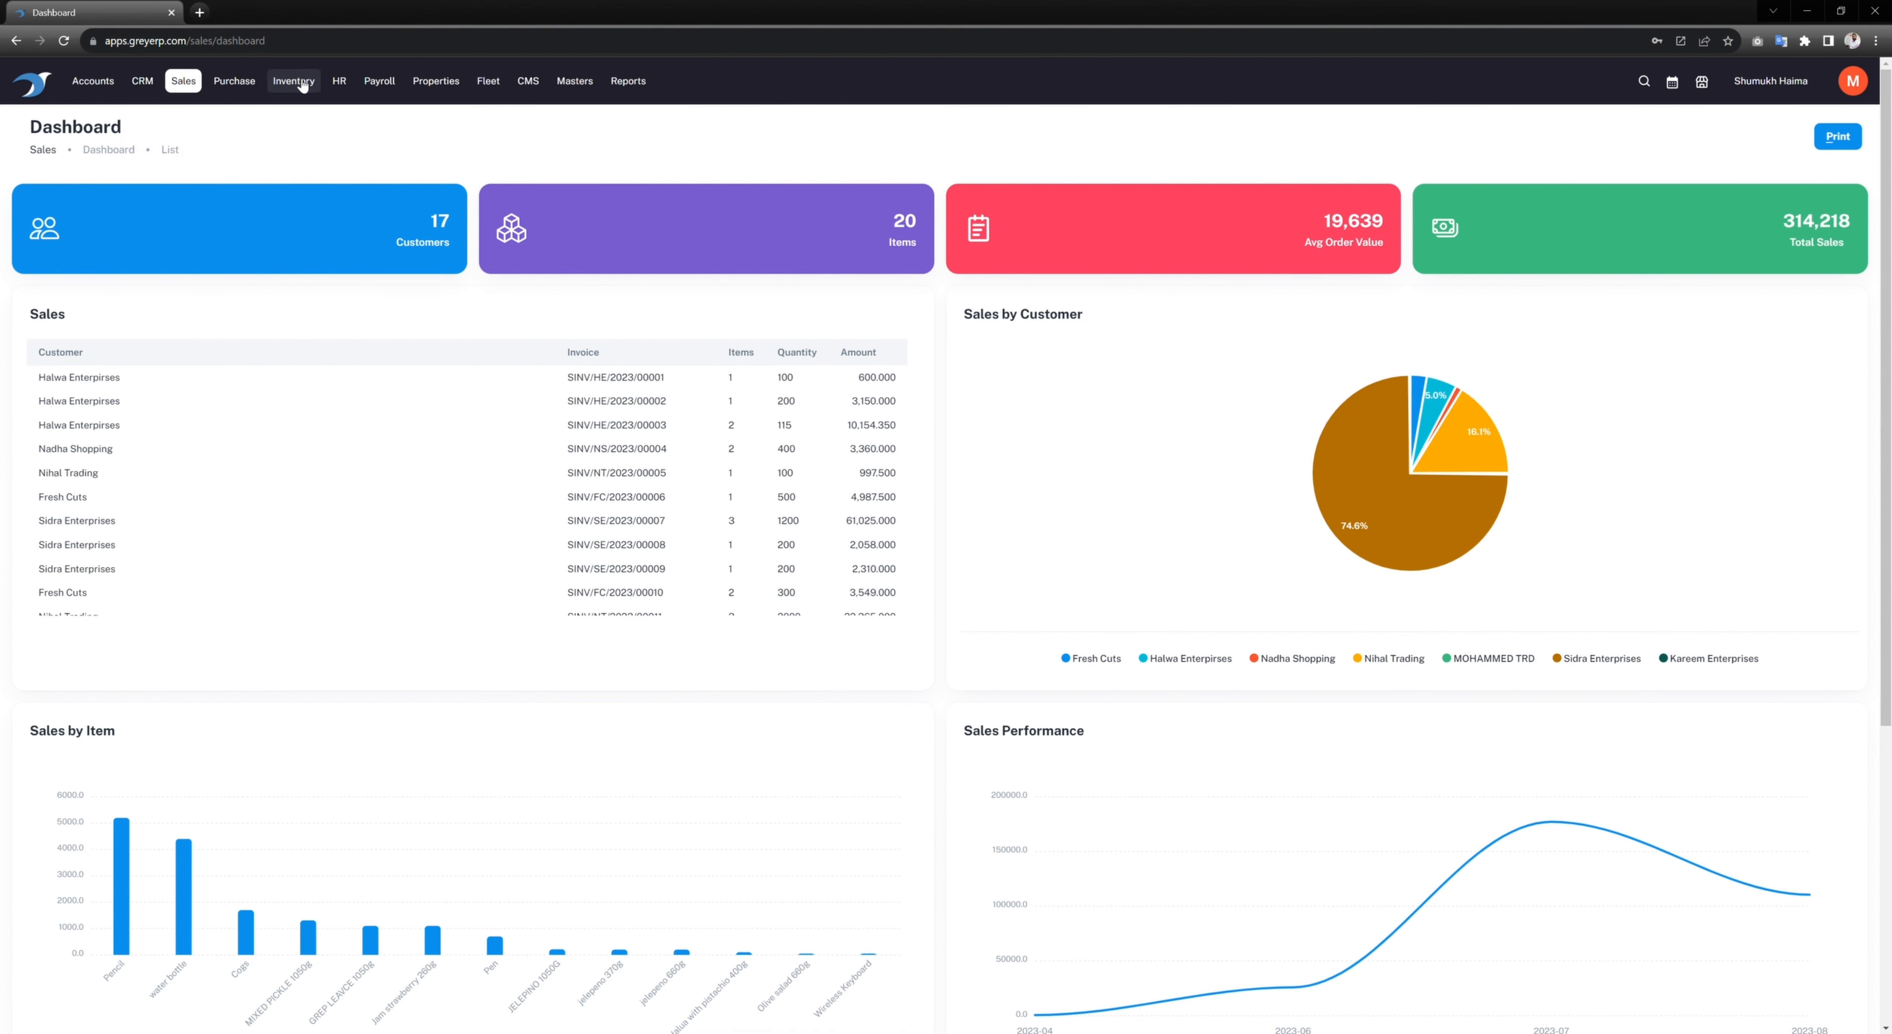
left_click(301, 83)
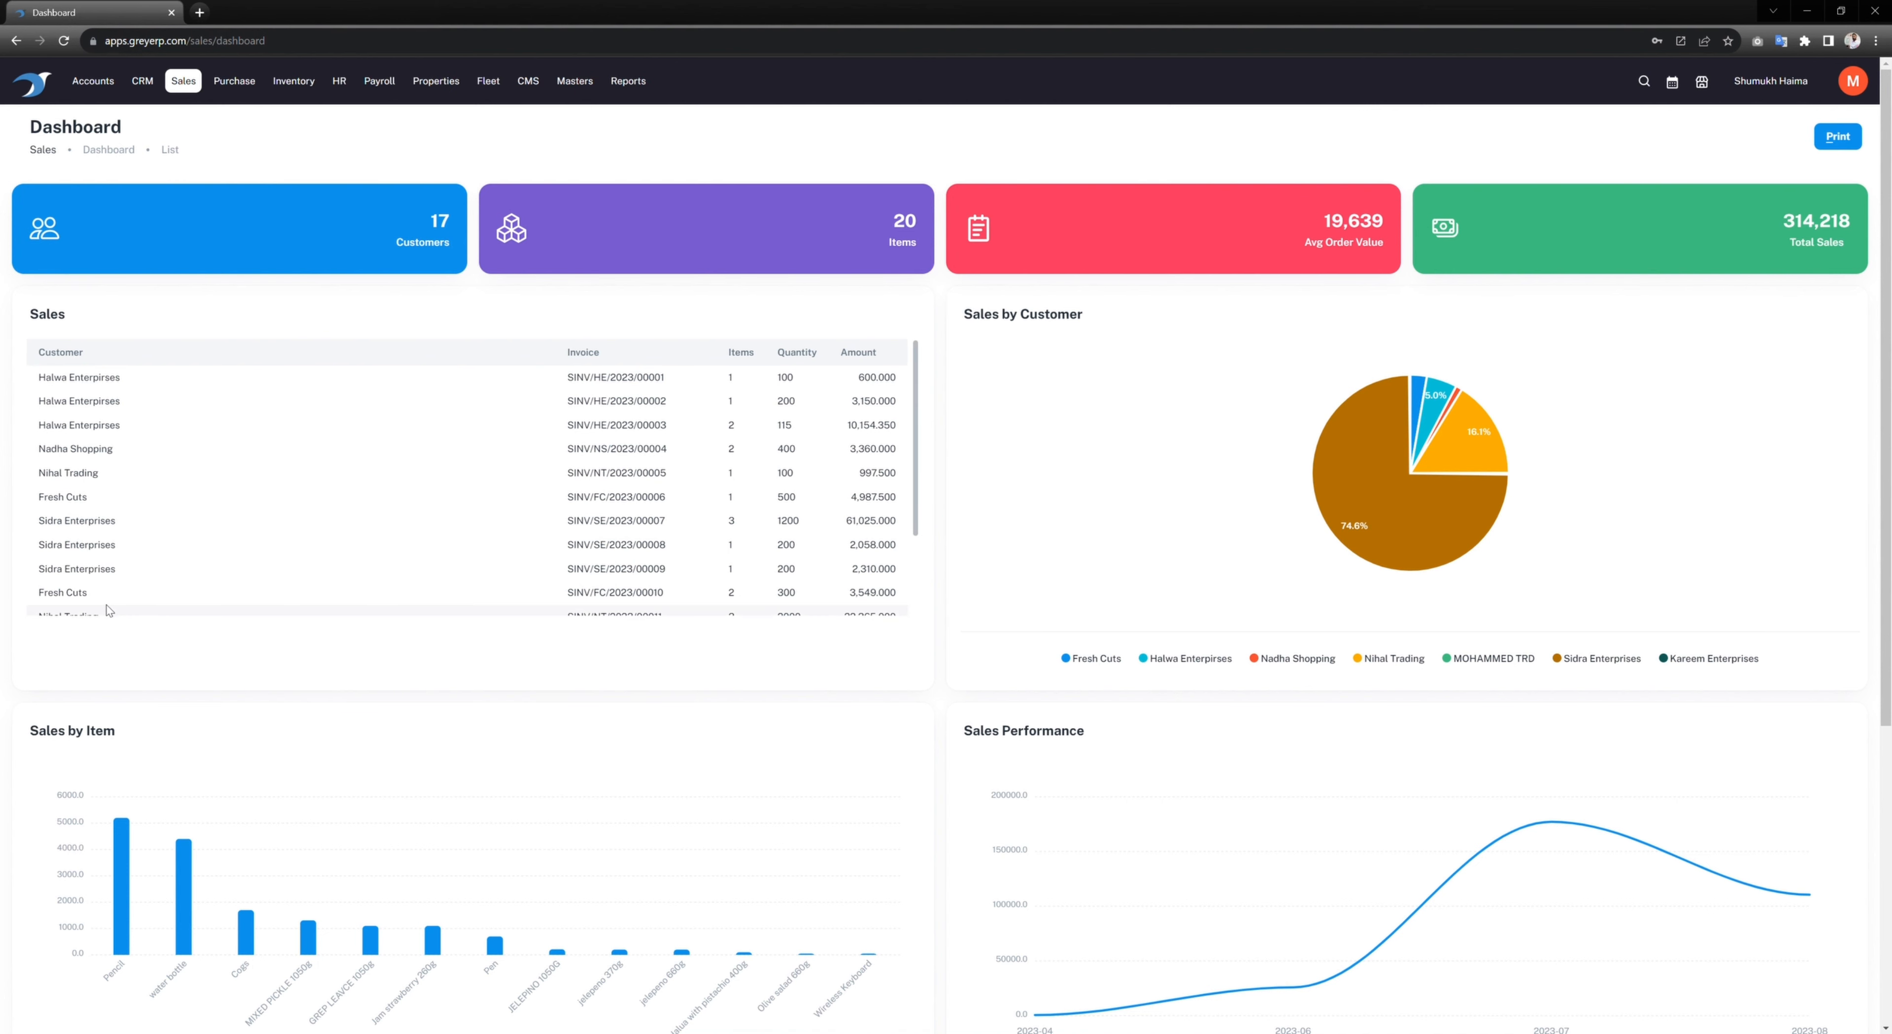
Step: Scroll through the Sales dashboard's invoice table and charts (17 customers, 314,218 total sales)
scroll(295, 413, "down", 1)
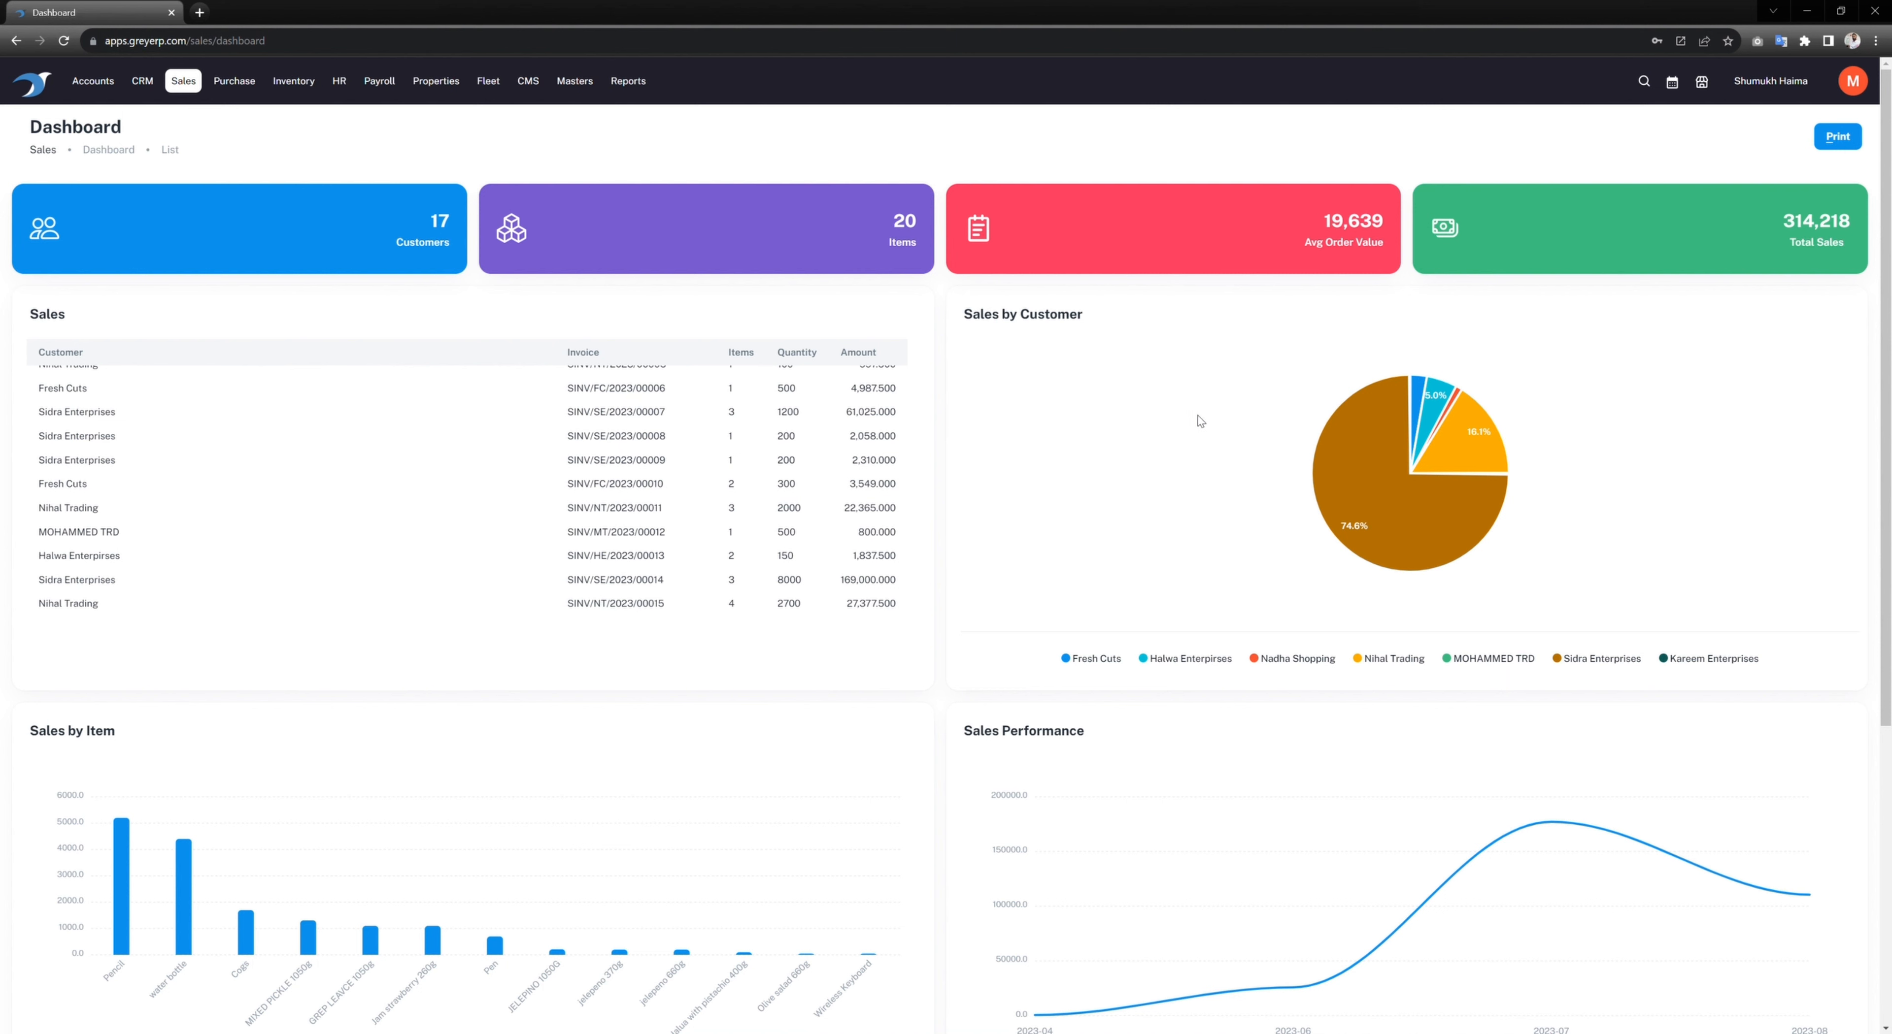
mouse_move(1356, 451)
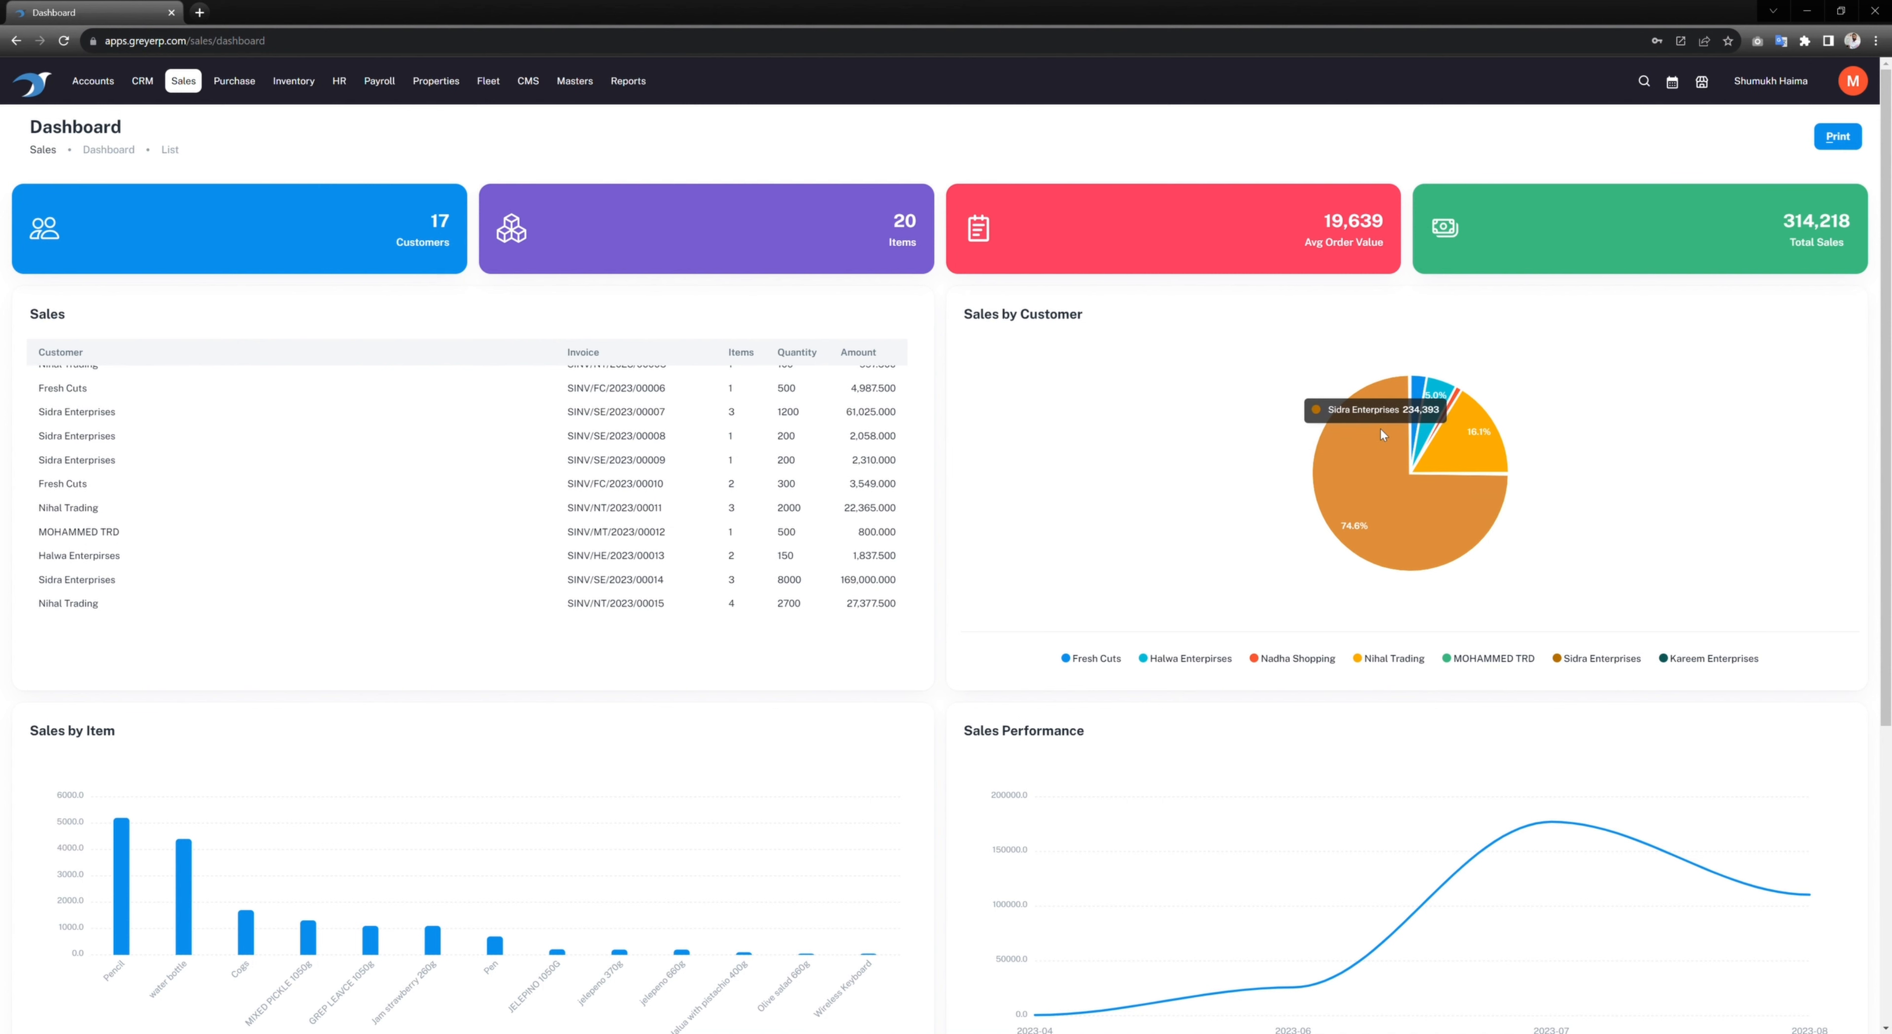
mouse_move(1471, 436)
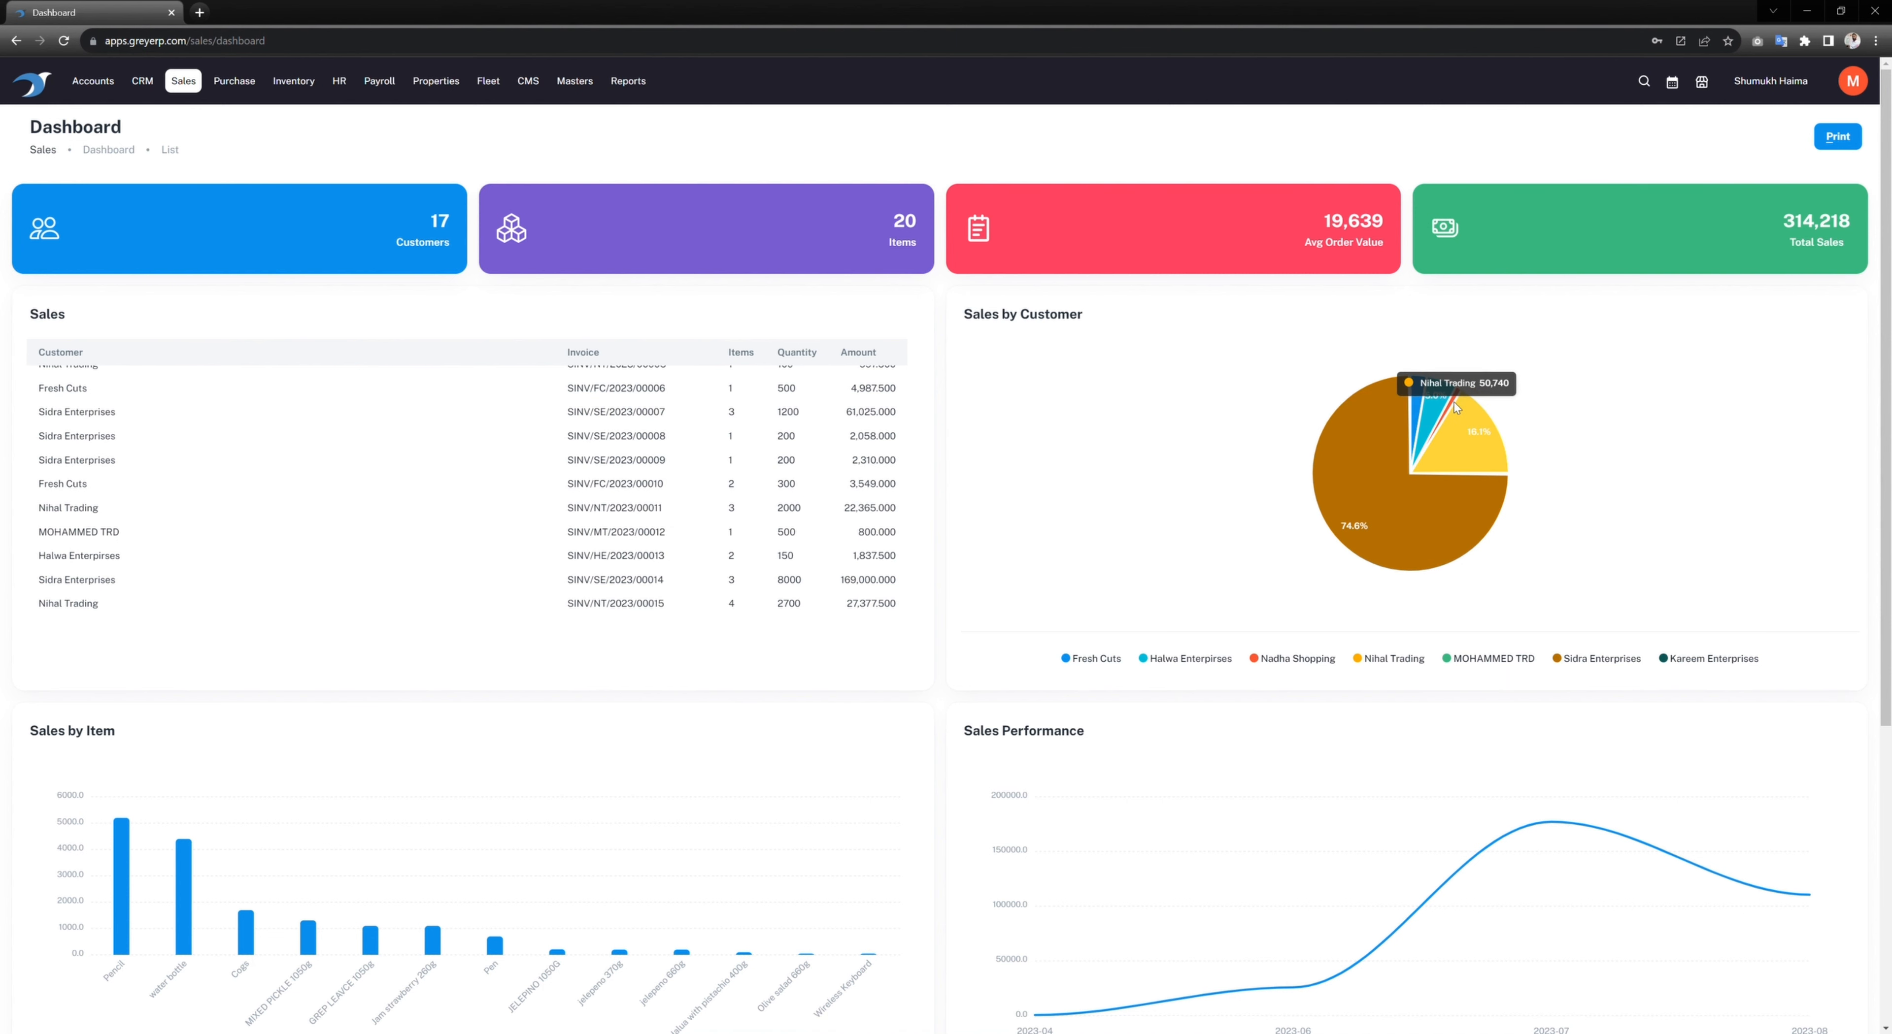
mouse_move(1411, 391)
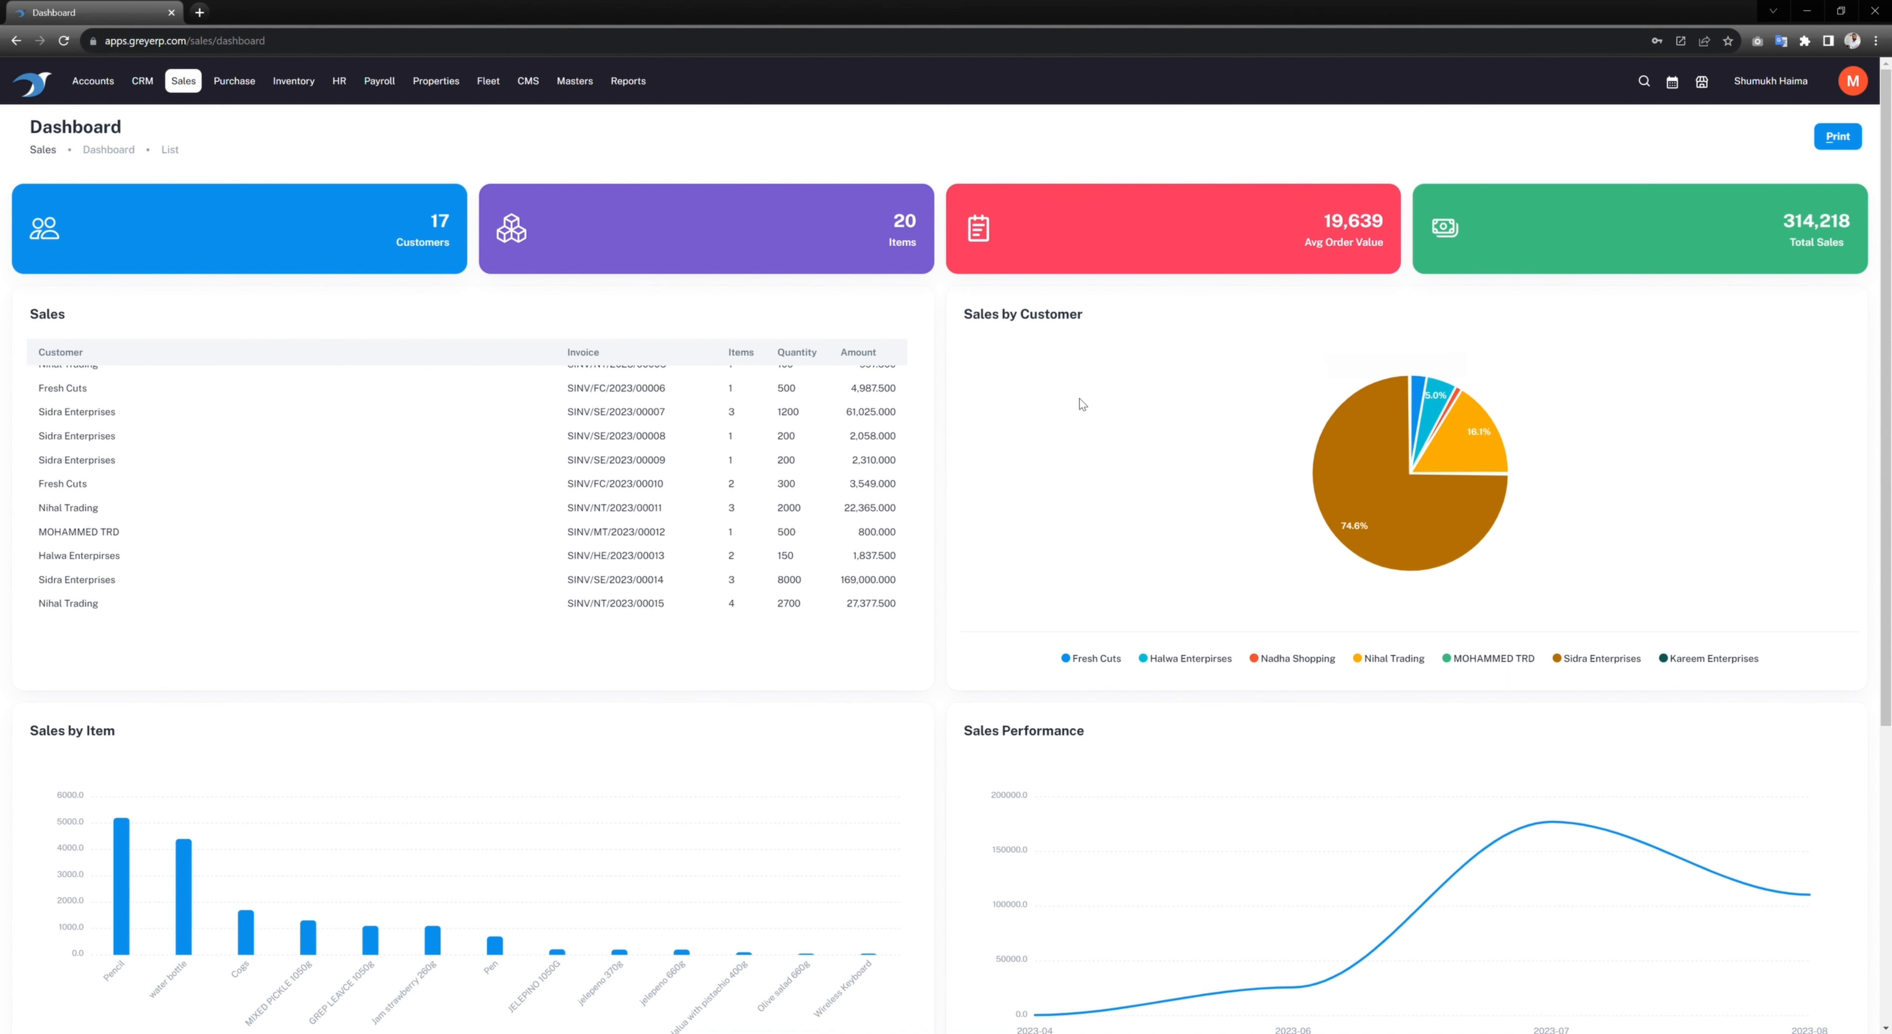
scroll(1084, 404, "down", 5)
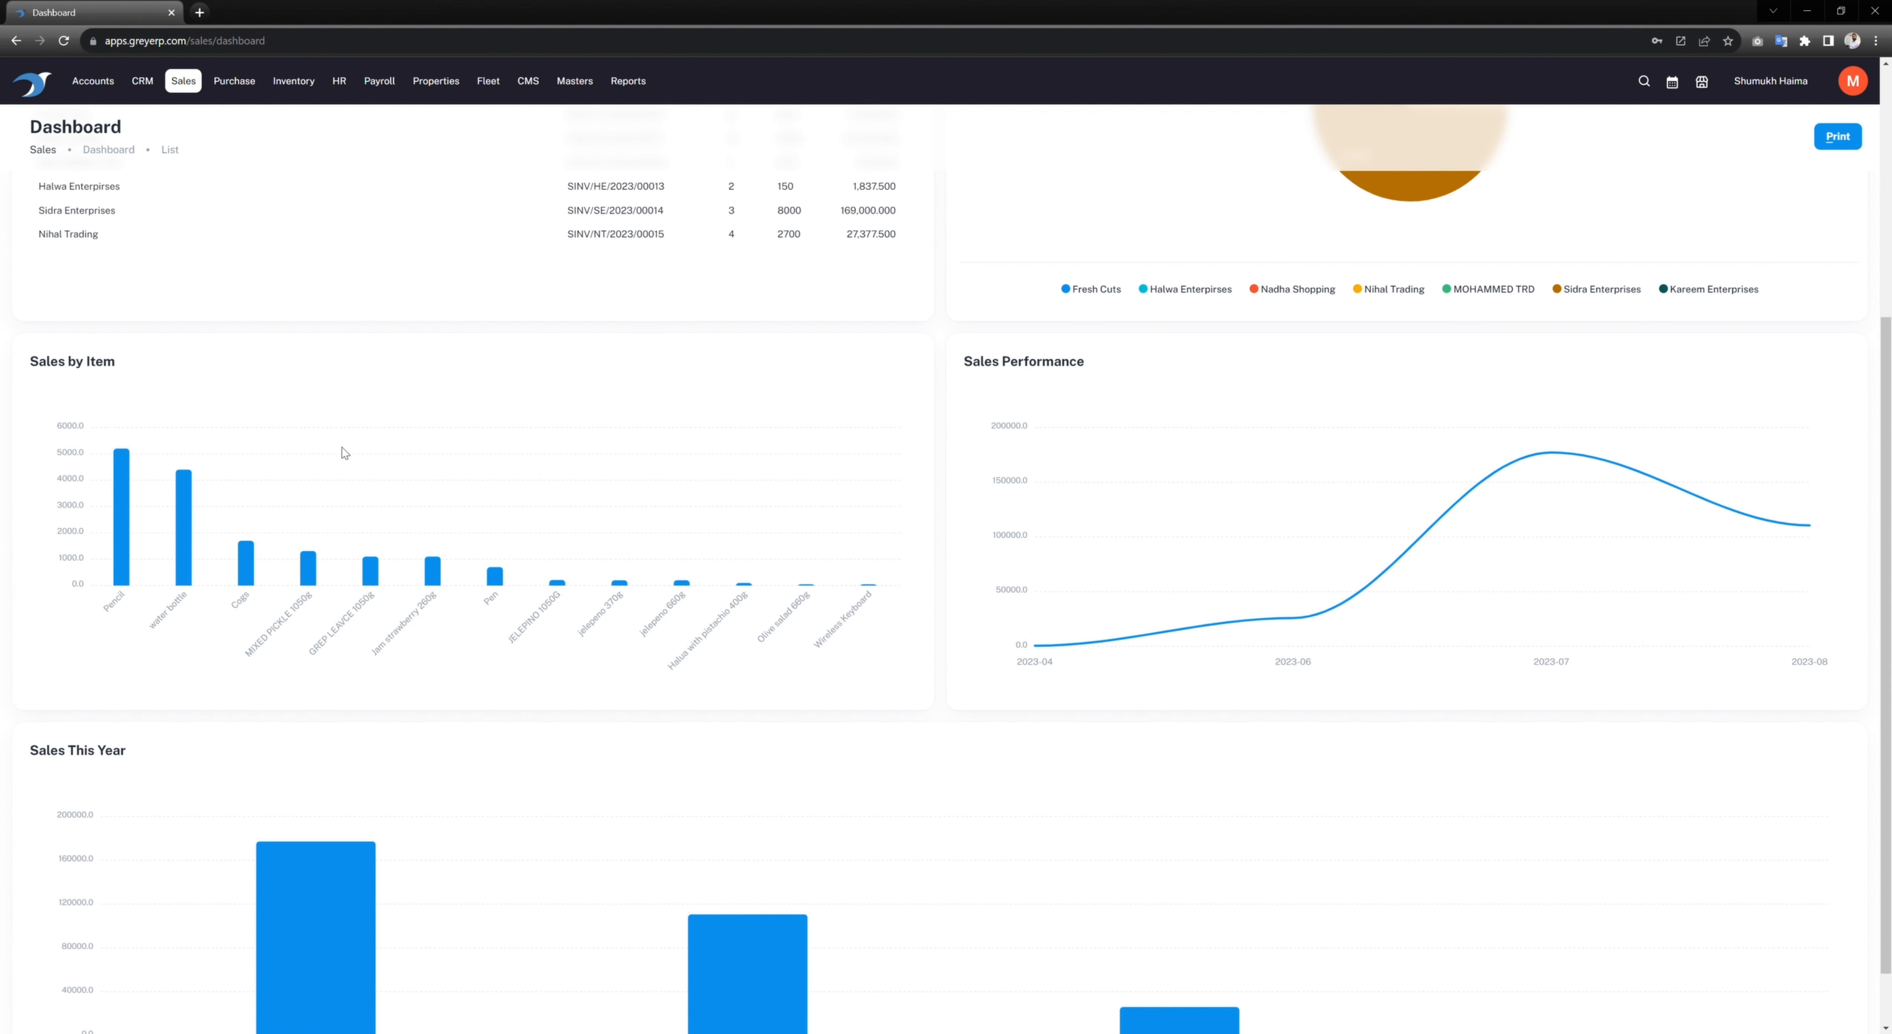
mouse_move(126, 485)
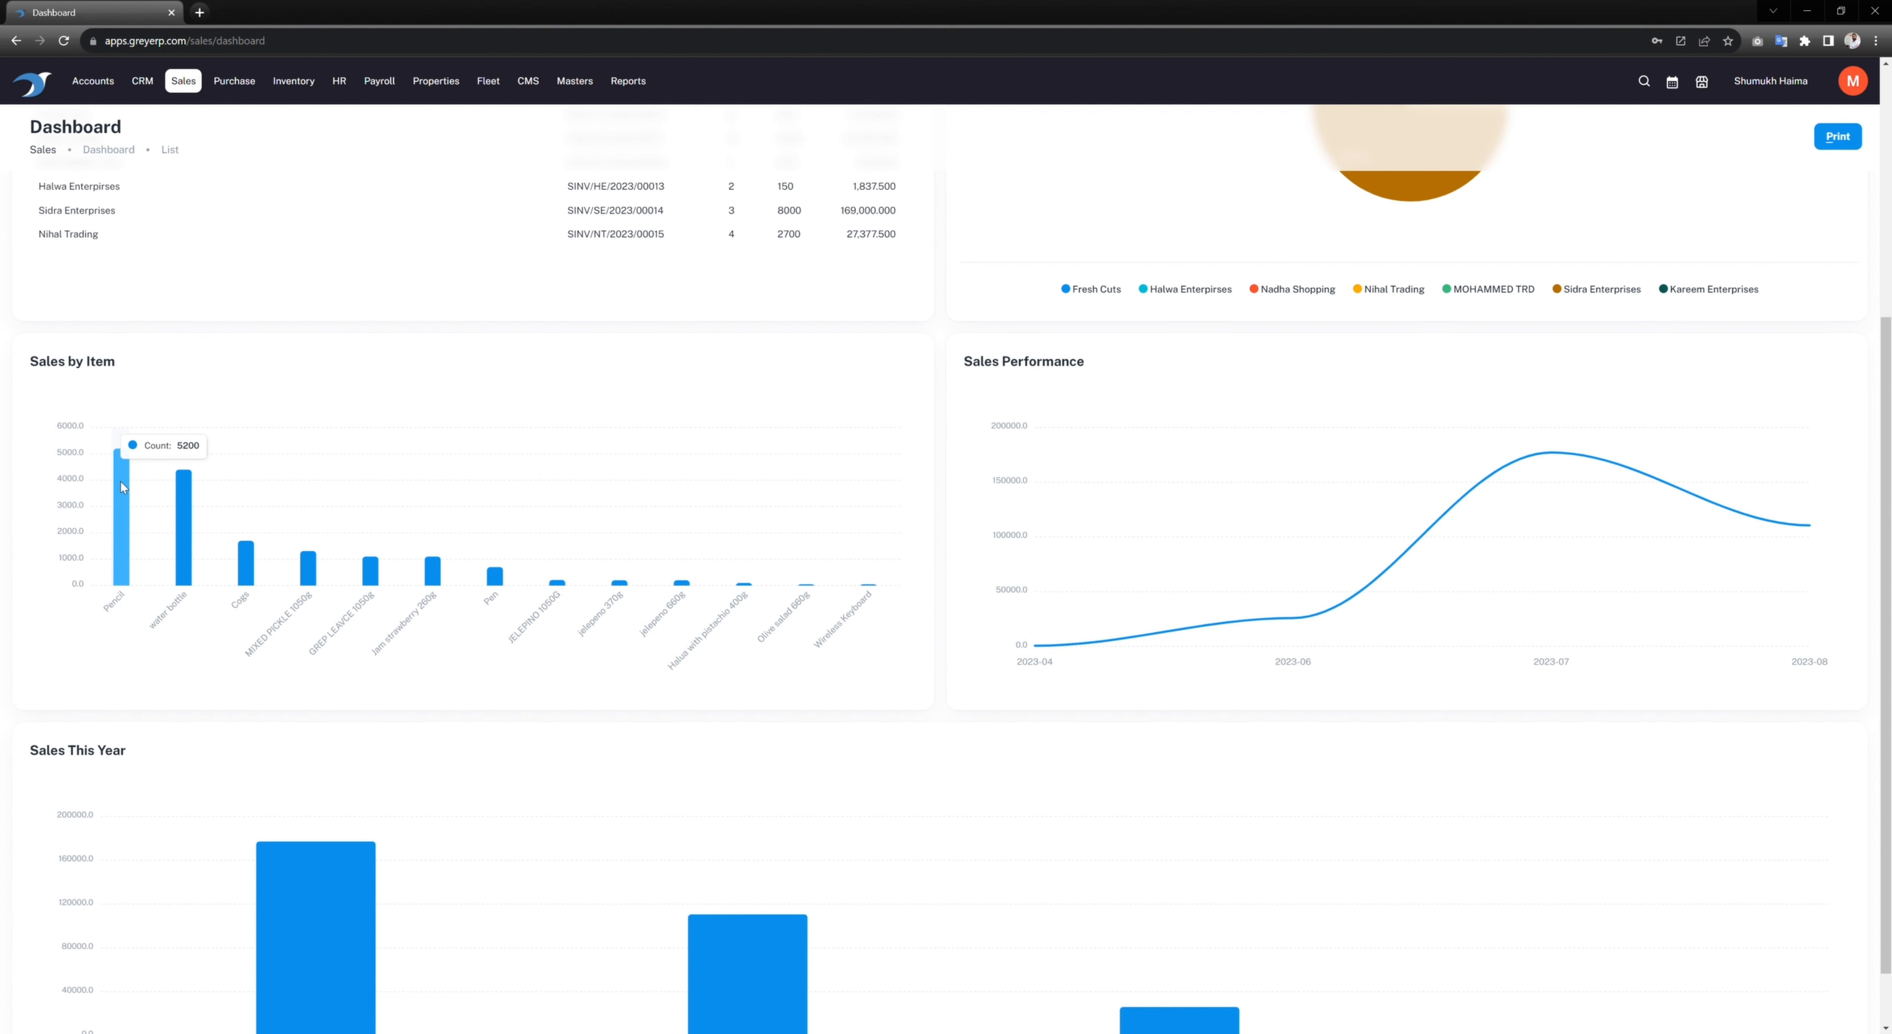
mouse_move(183, 503)
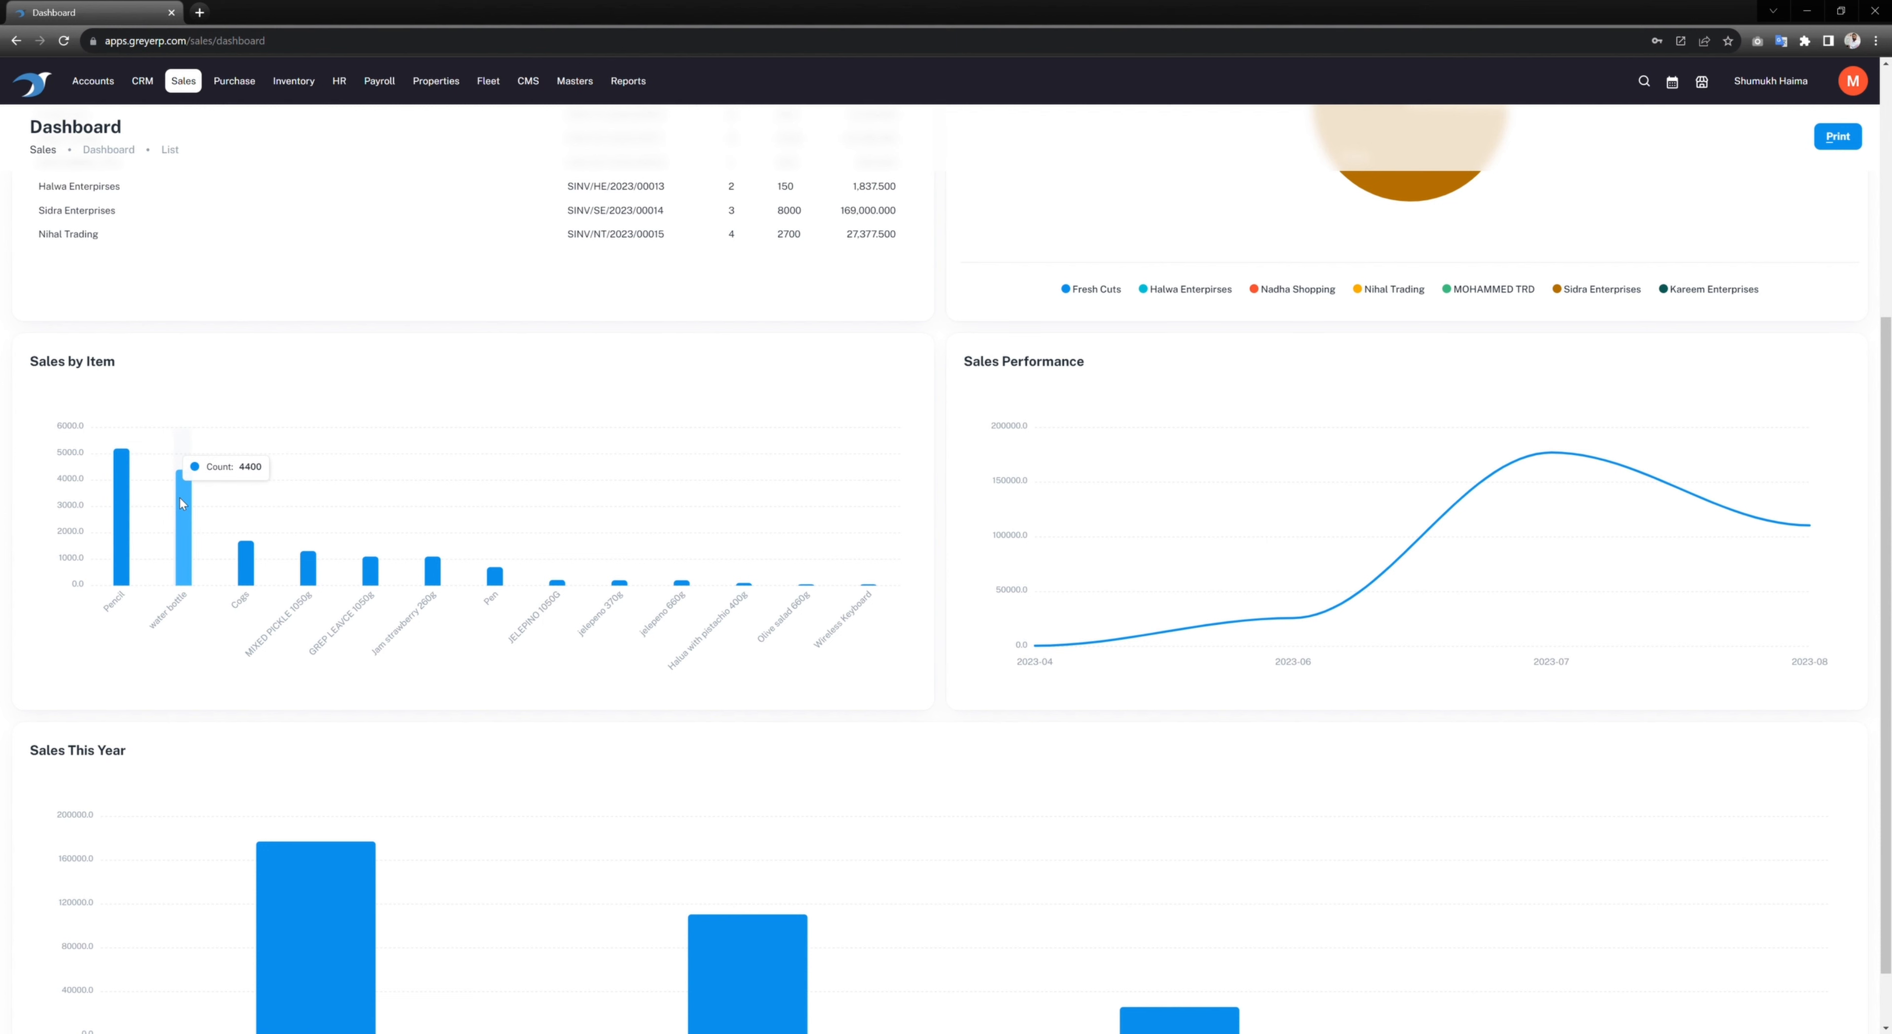
mouse_move(868, 586)
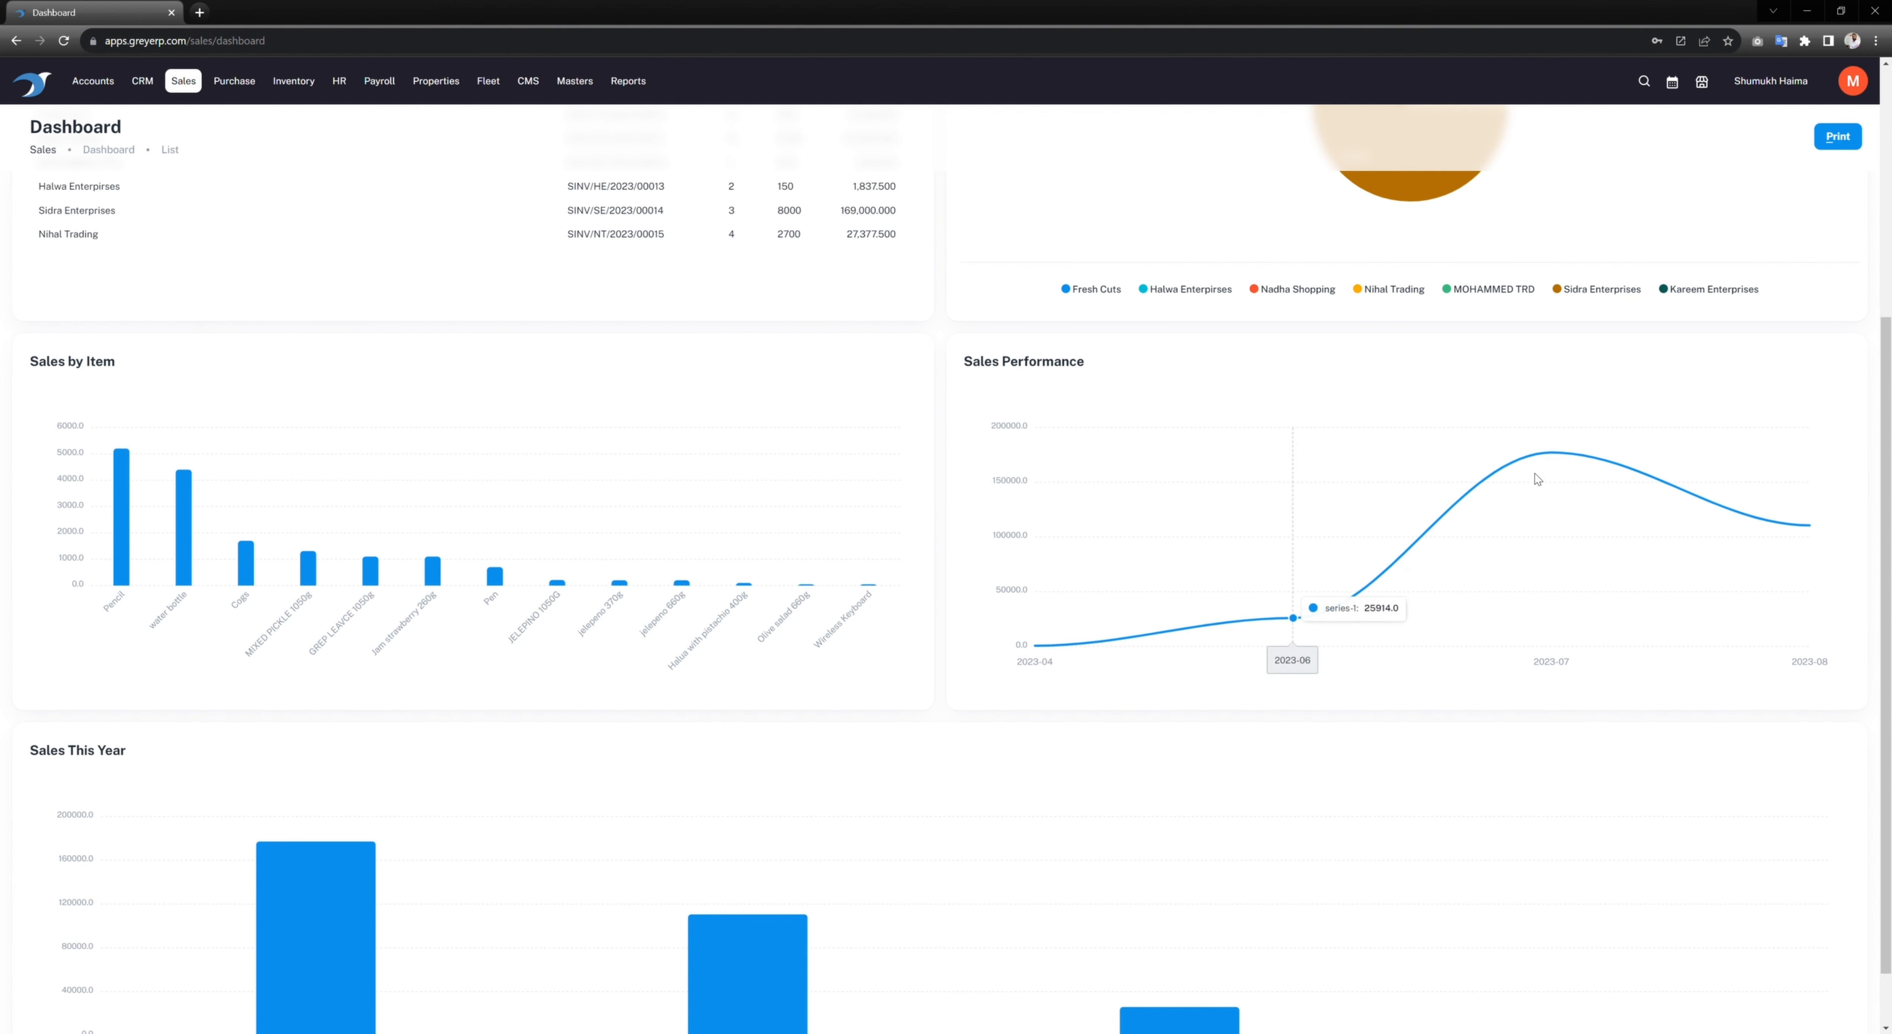
scroll(1175, 544, "down", 1)
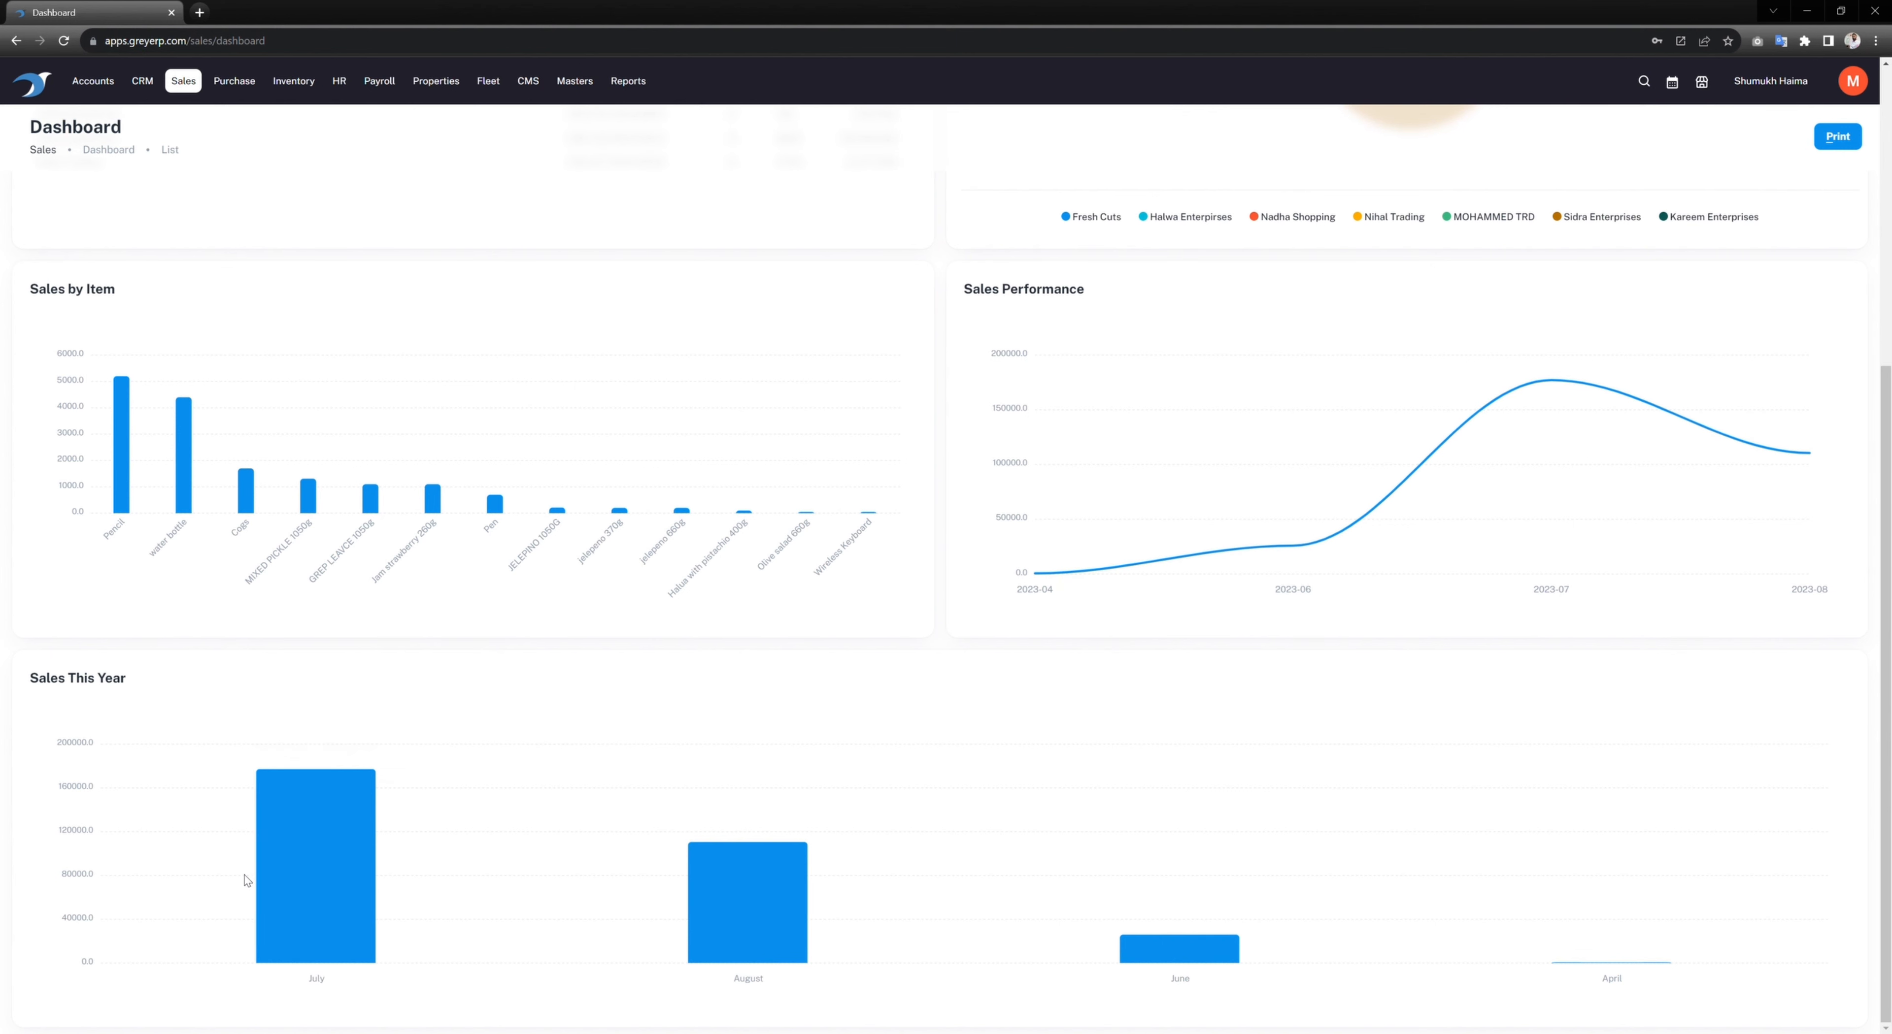
mouse_move(365, 827)
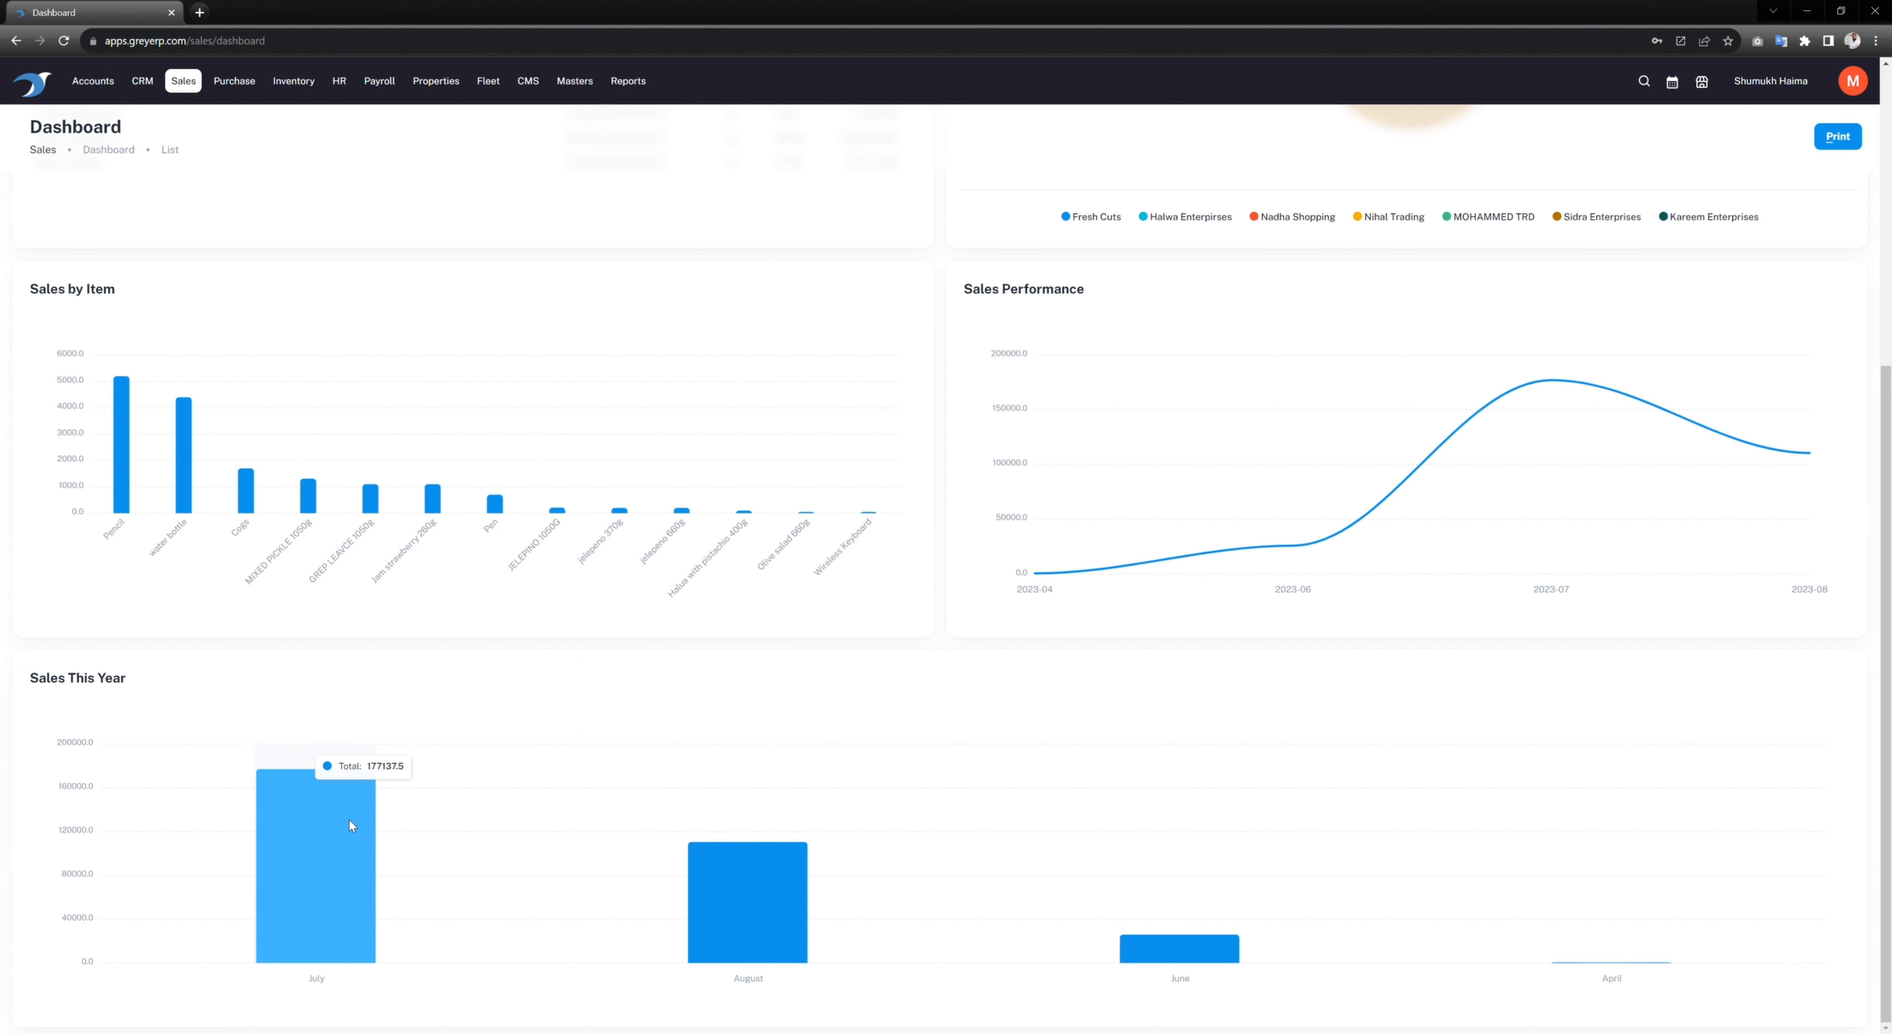
mouse_move(735, 867)
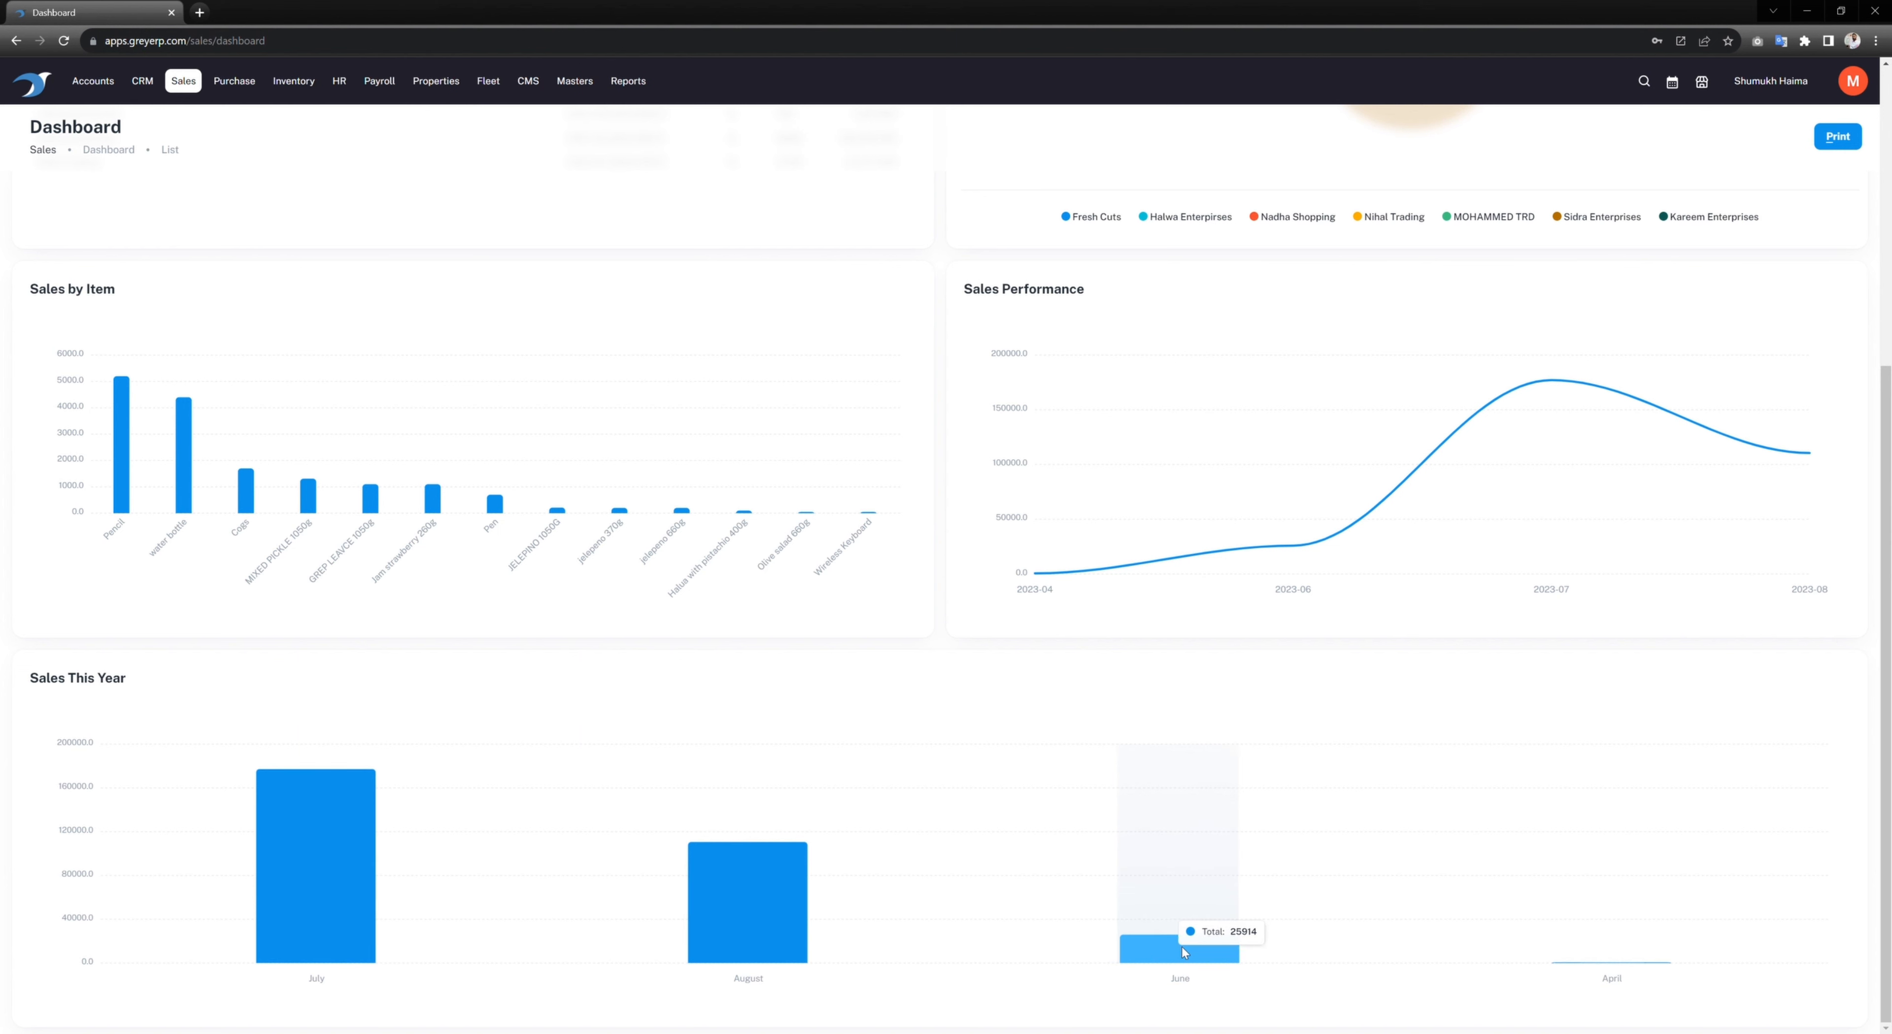
mouse_move(1621, 970)
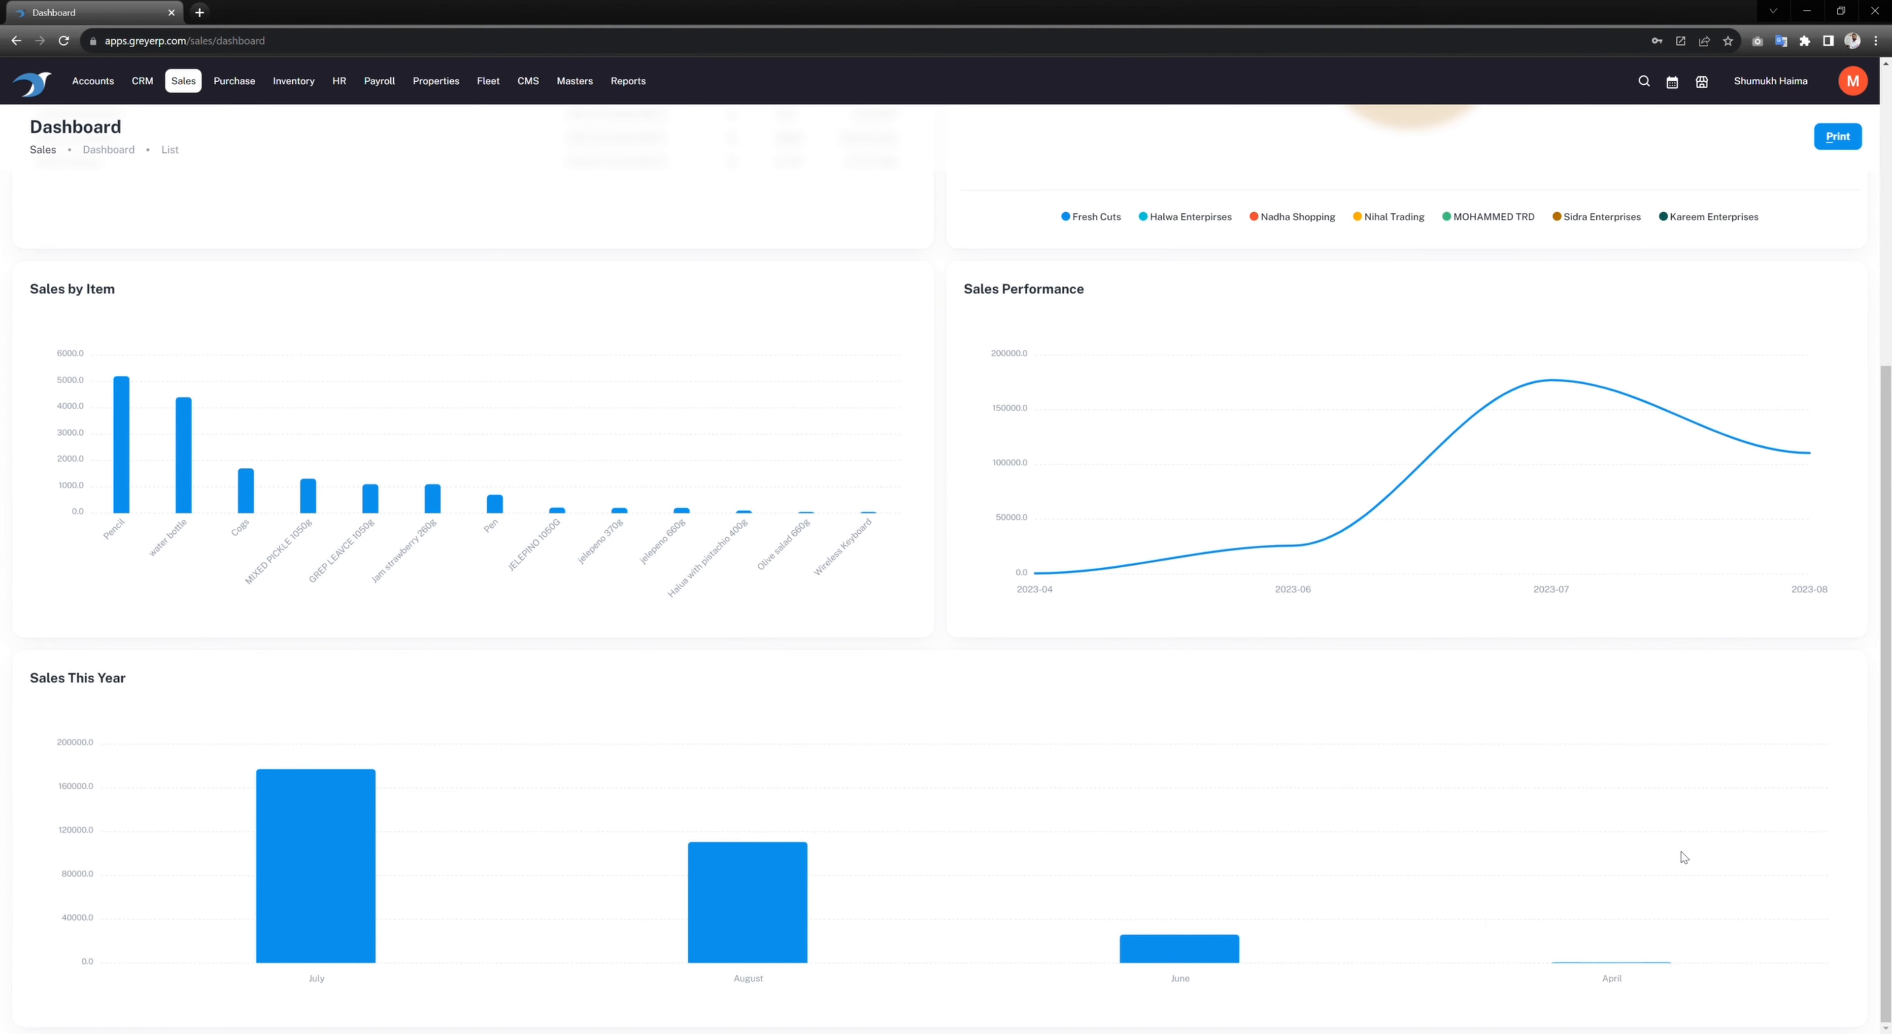
scroll(919, 599, "up", 6)
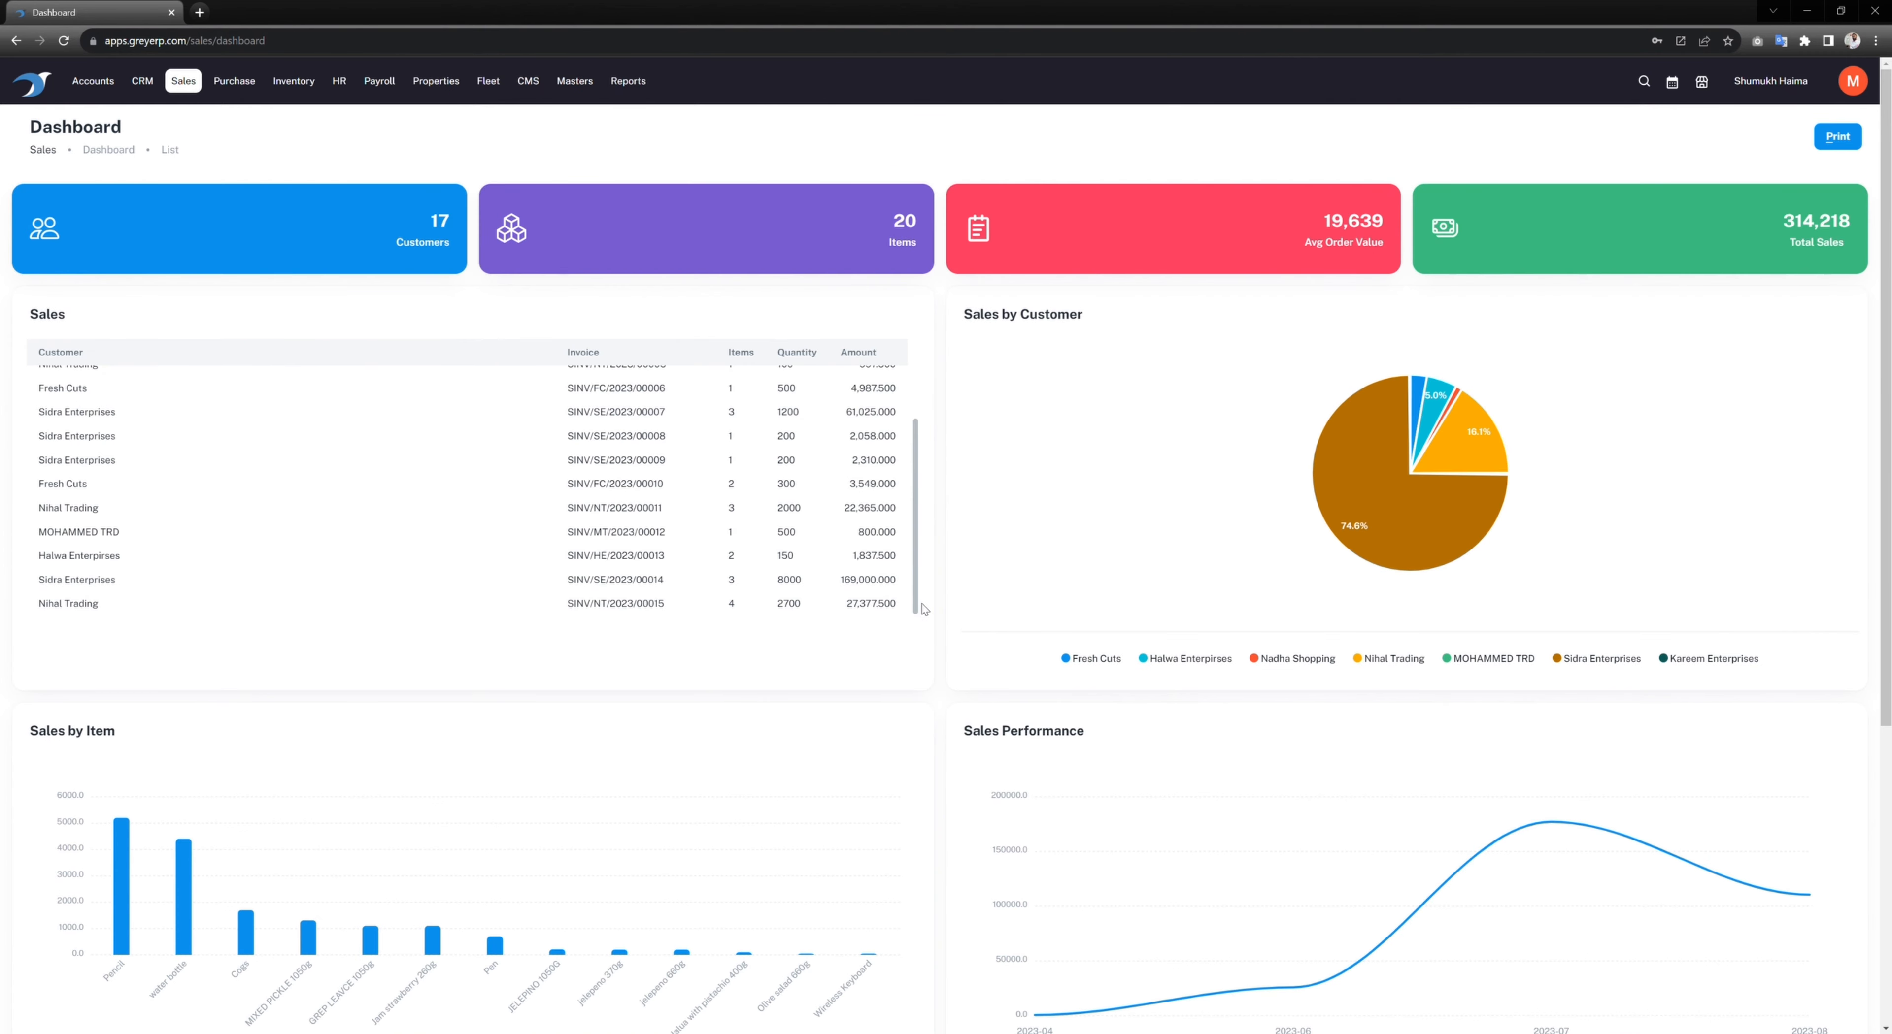
scroll(795, 449, "up", 3)
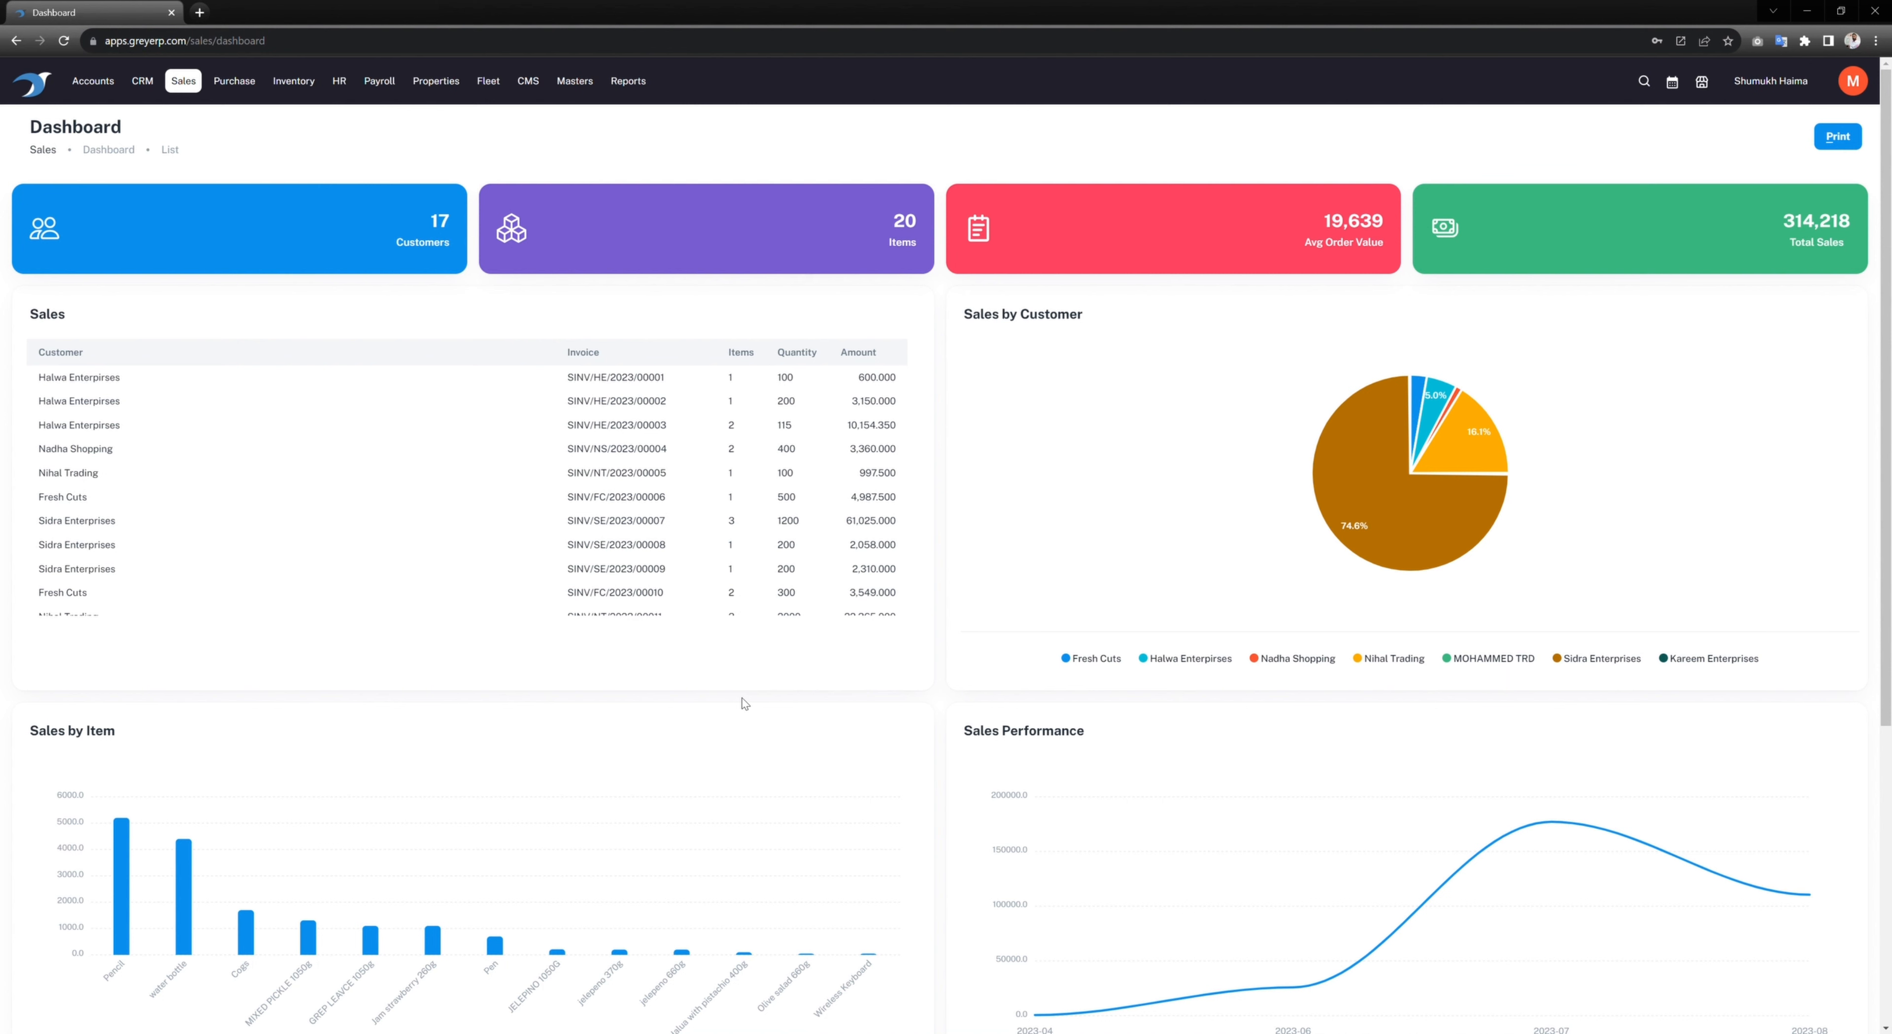
scroll(1018, 852, "down", 6)
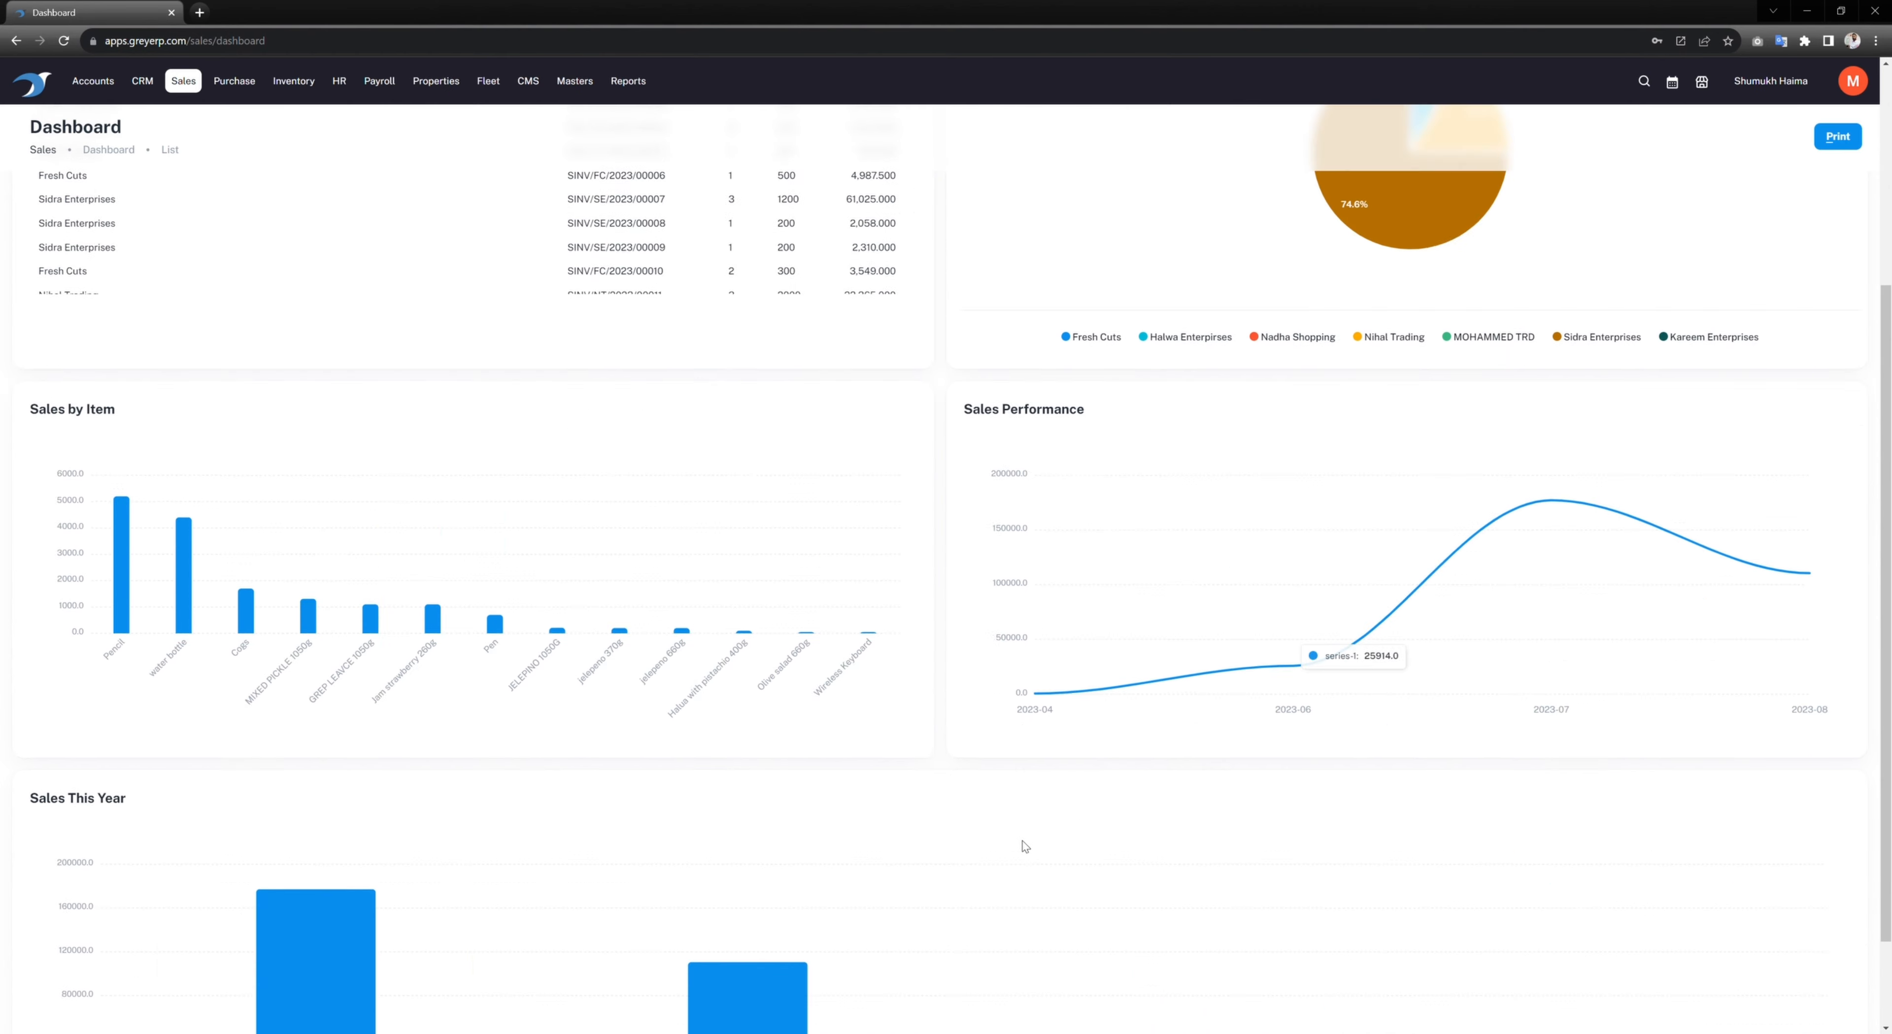
scroll(1013, 808, "up", 6)
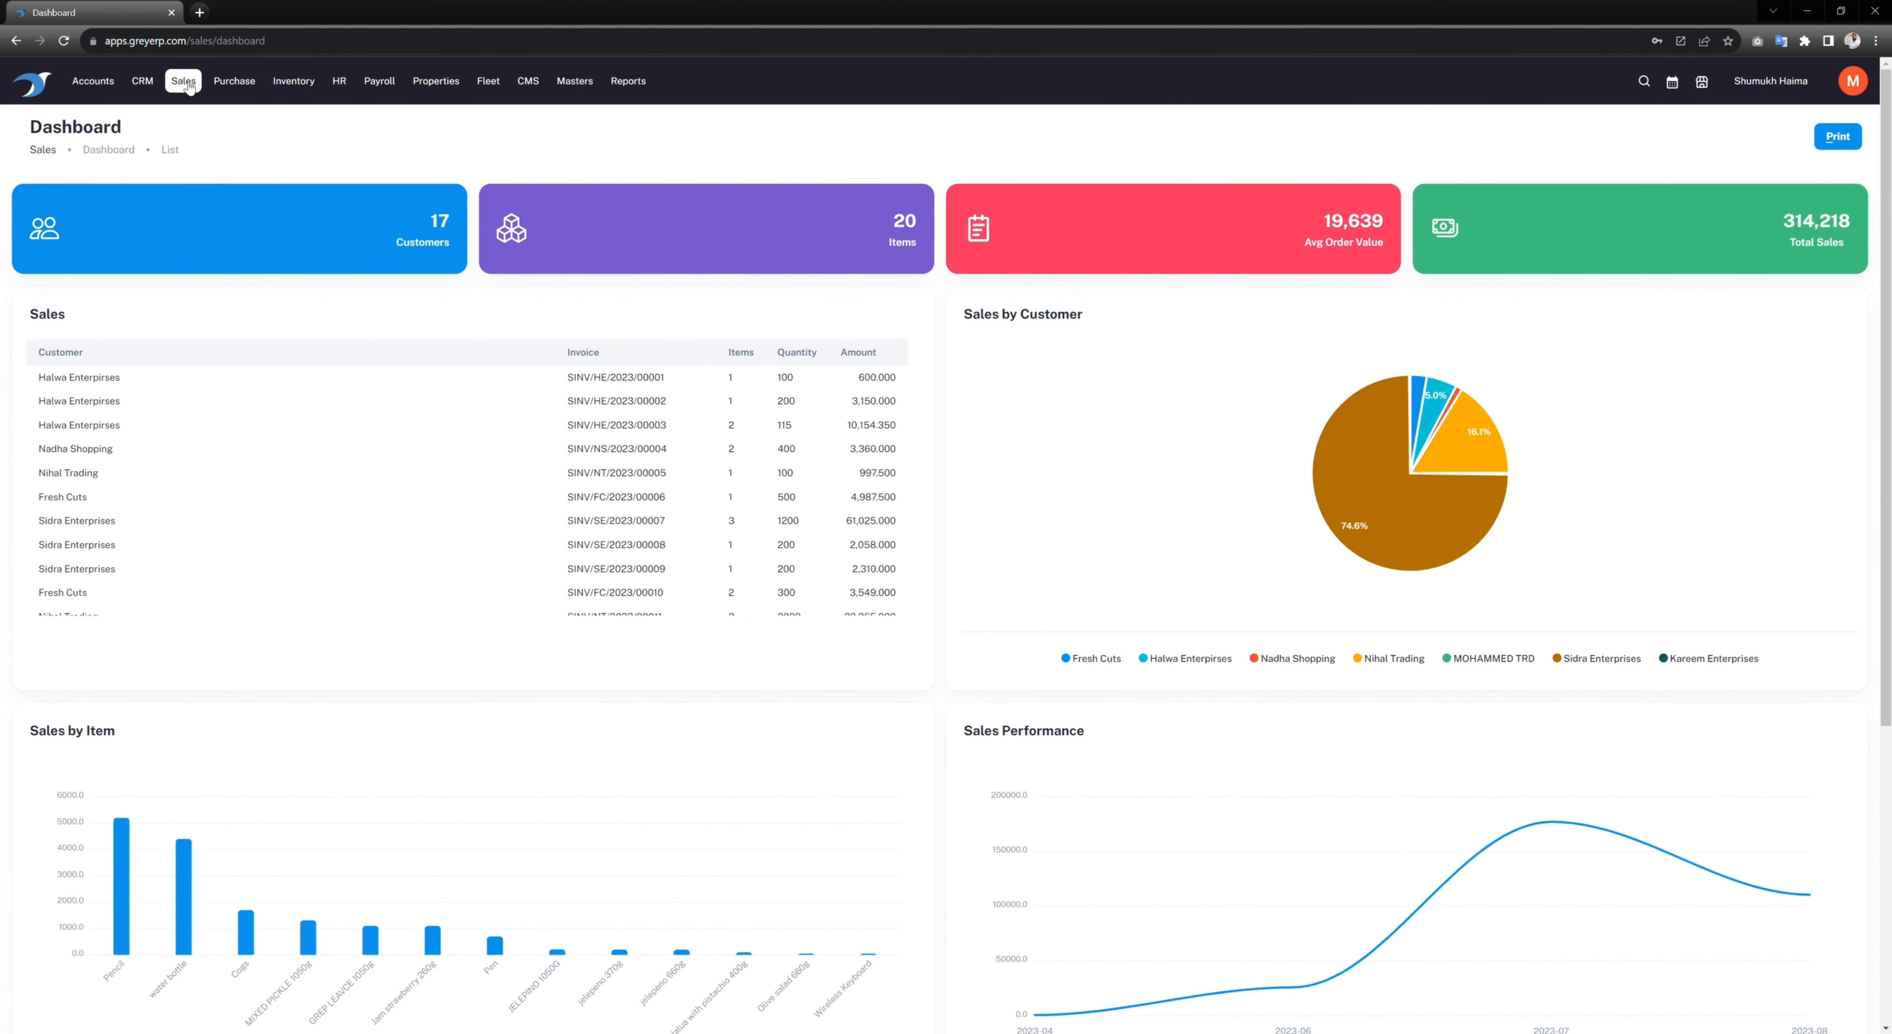
Step: Open the Inventory Items list and group it by Category
mouse_move(294, 86)
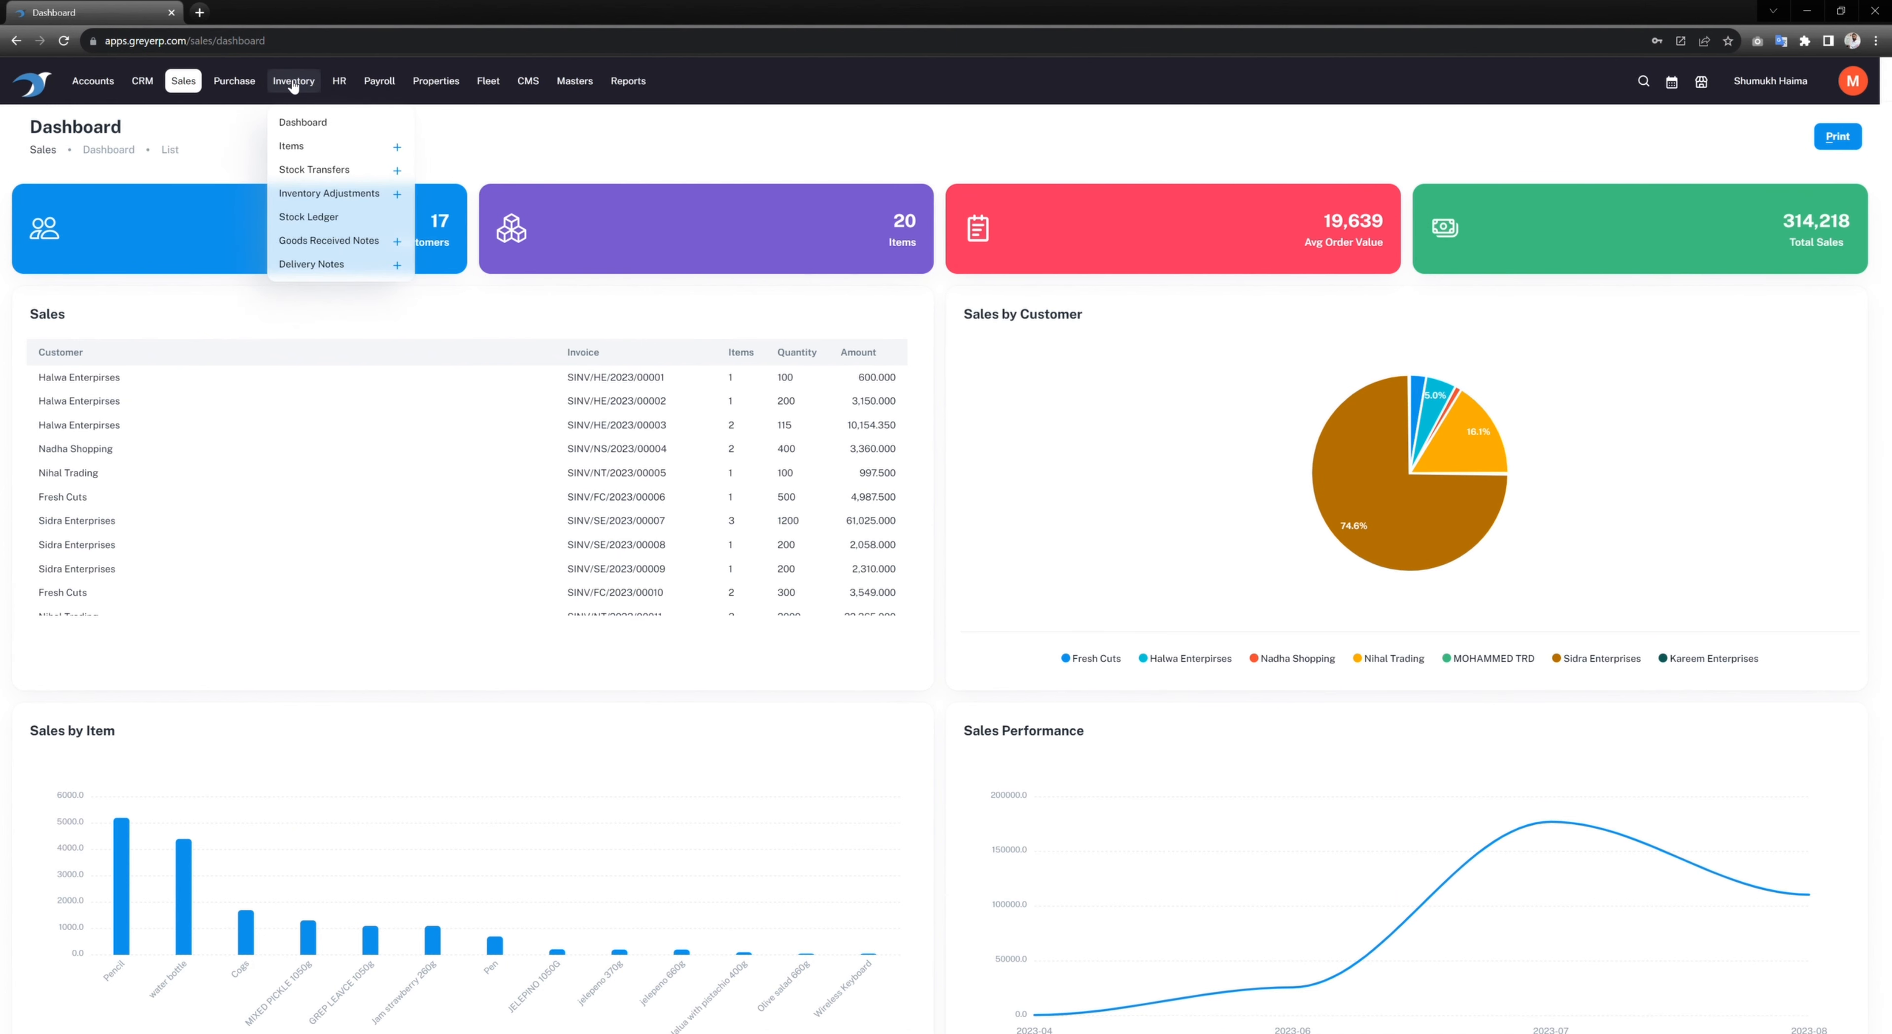
left_click(294, 147)
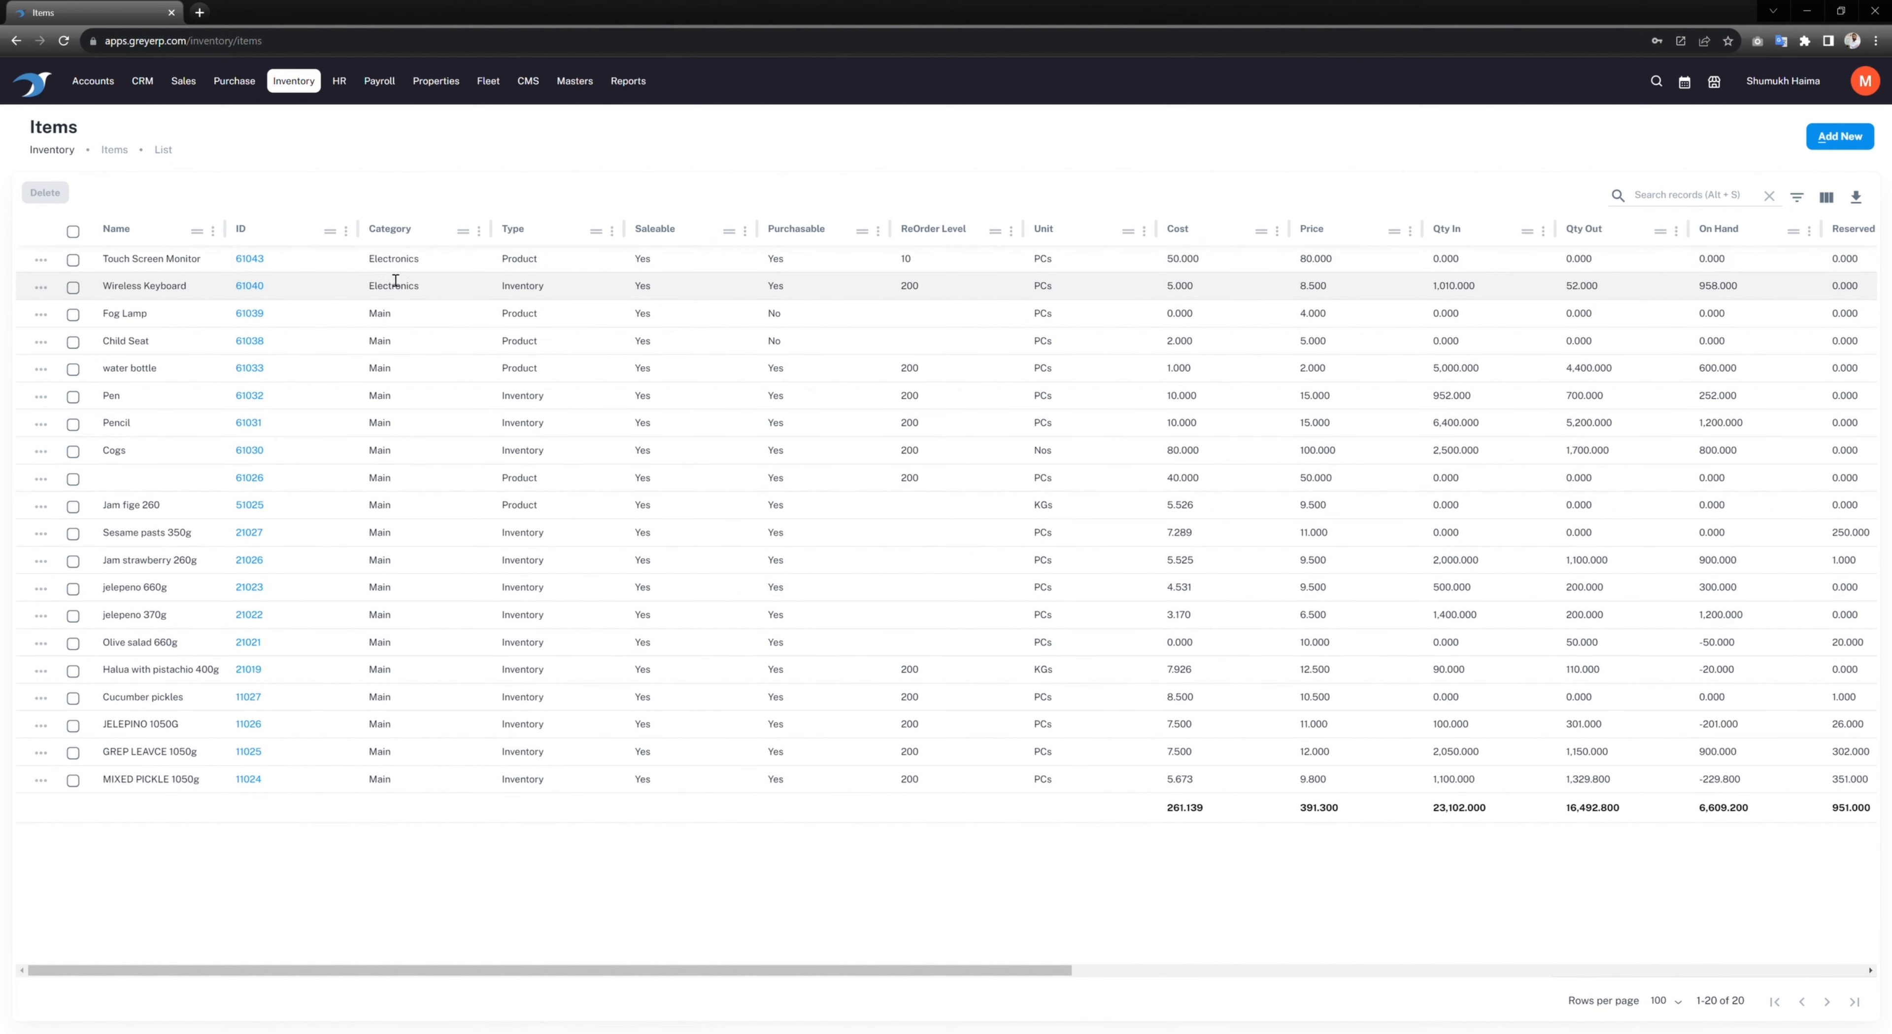
left_click(479, 230)
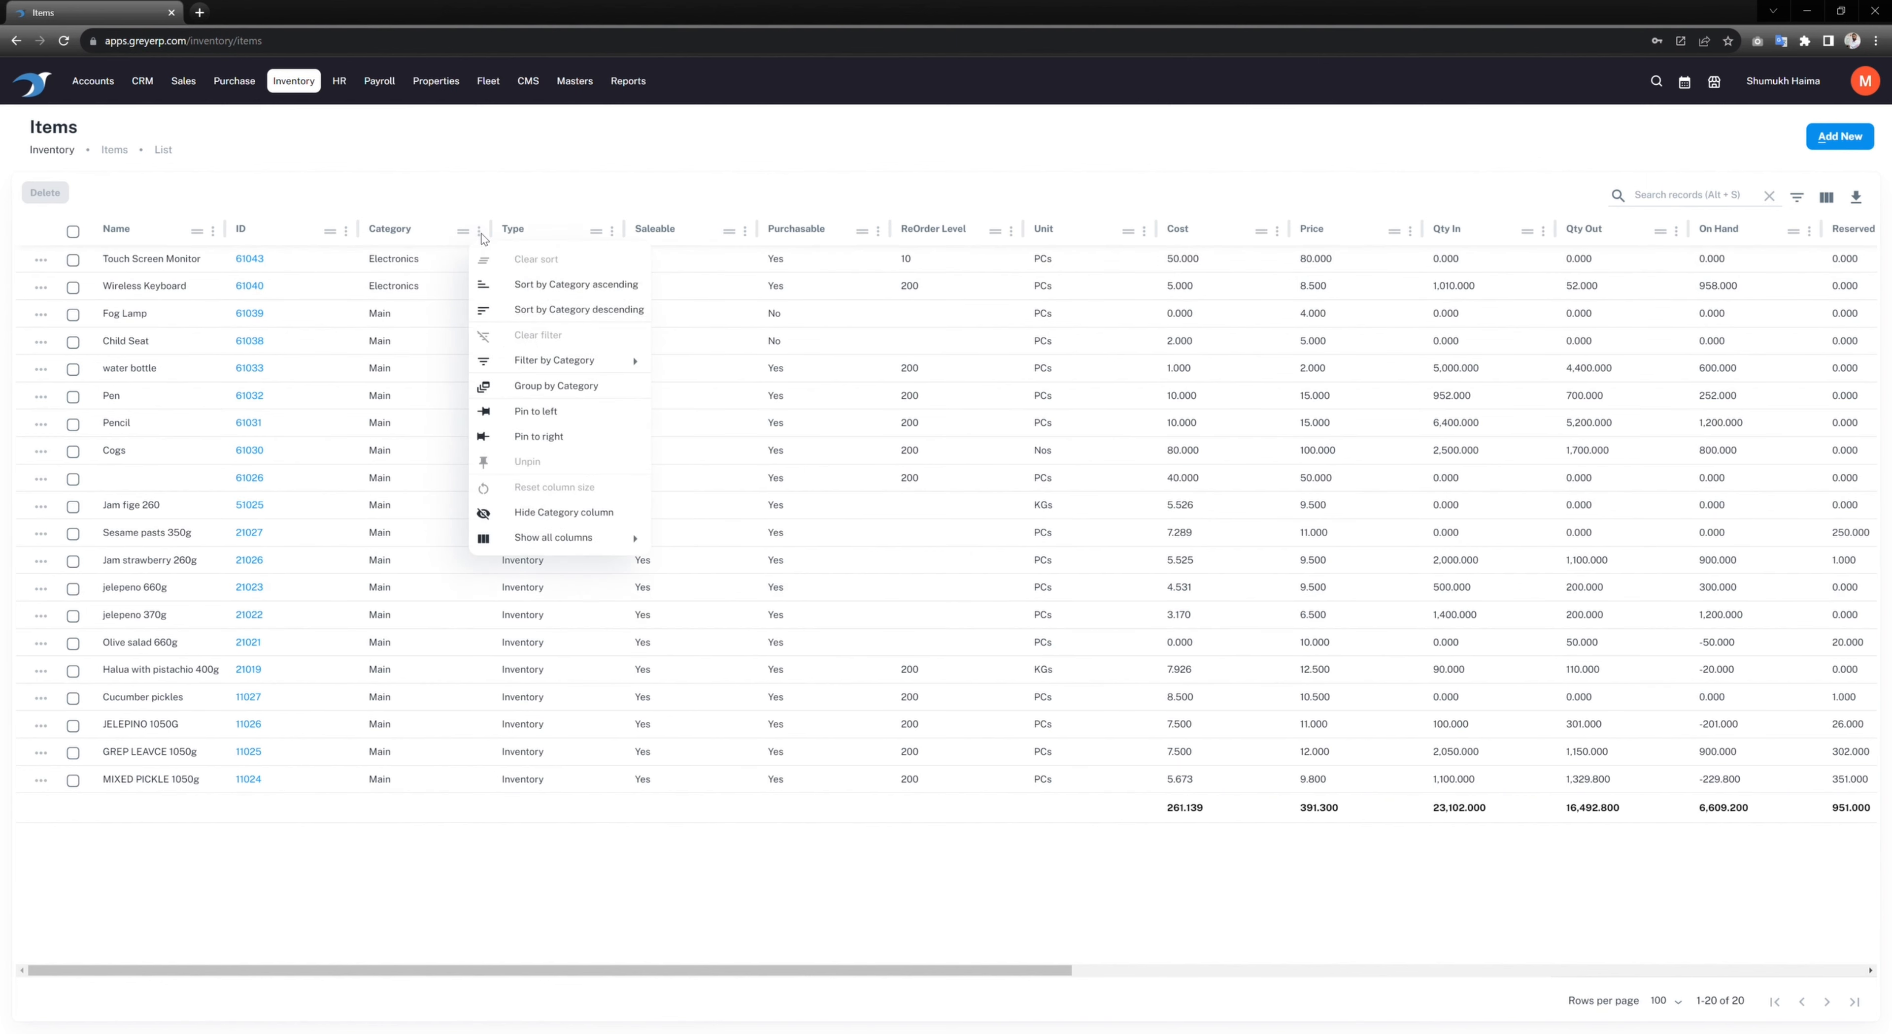
left_click(547, 387)
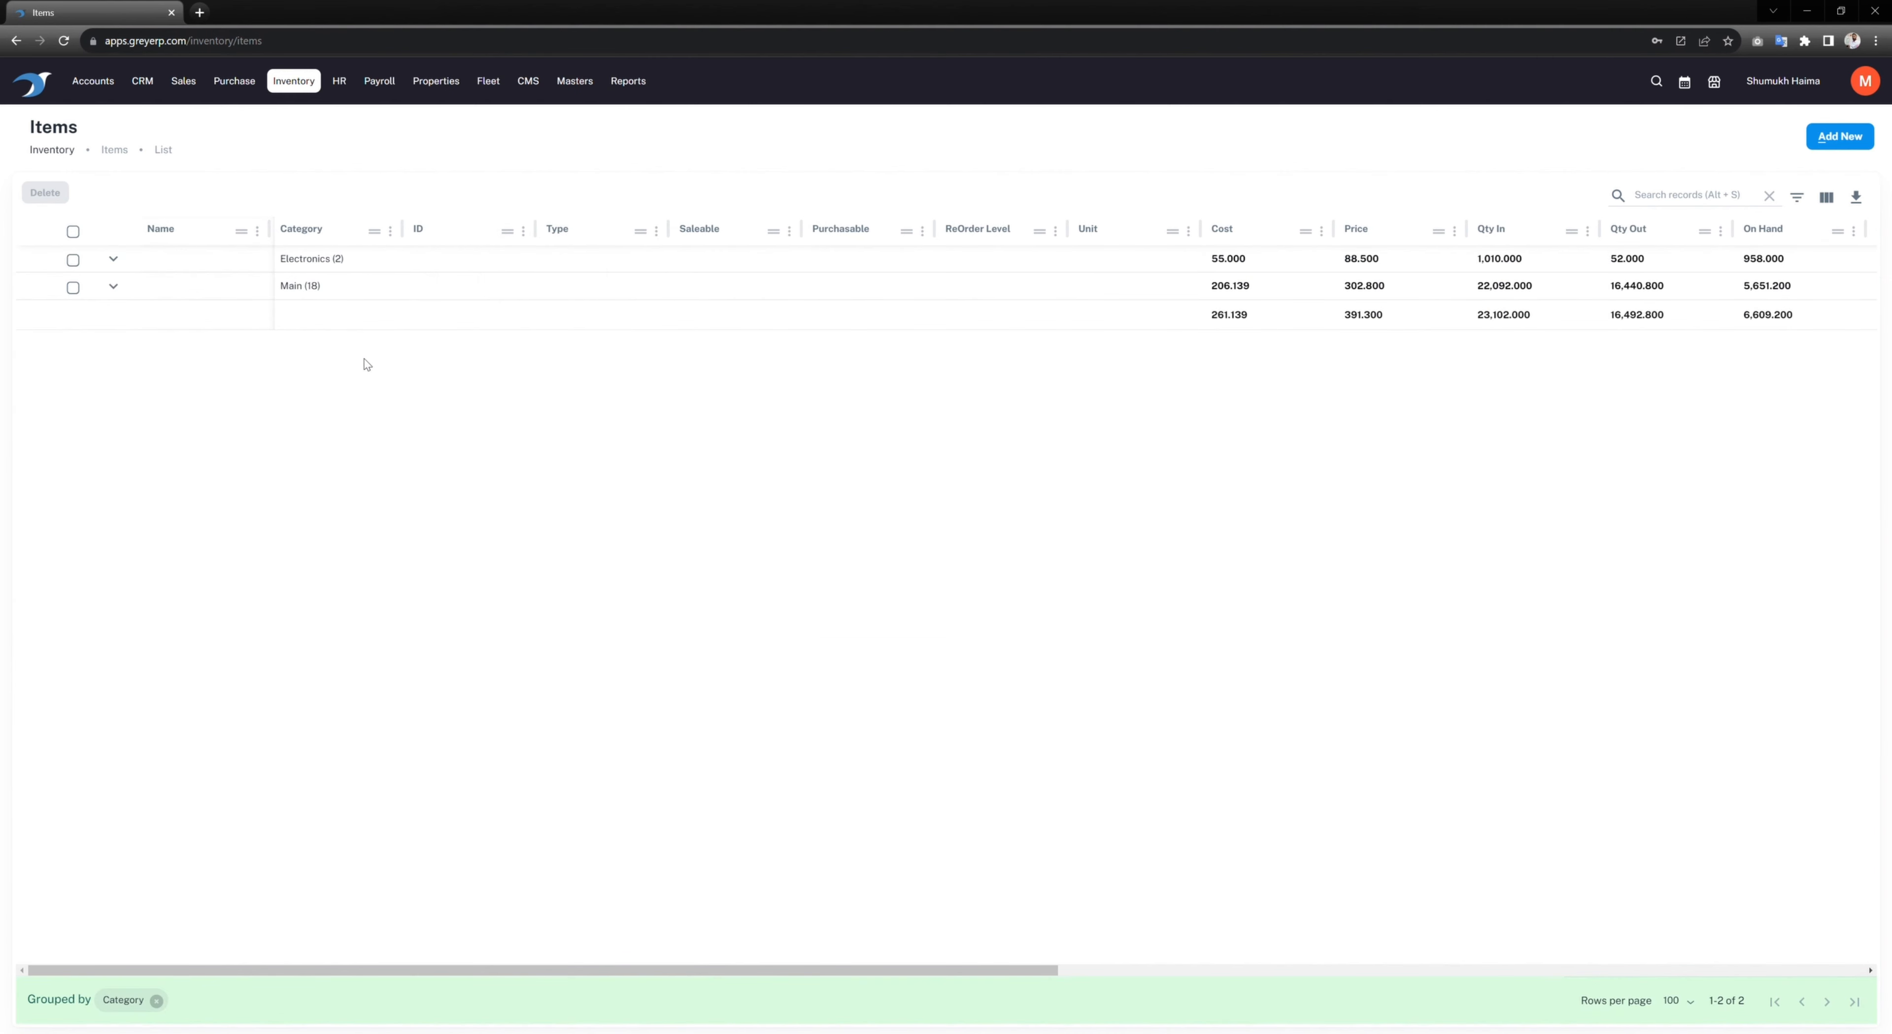
Step: Expand and collapse the Electronics and Main groups, then remove the Category grouping
left_click(113, 259)
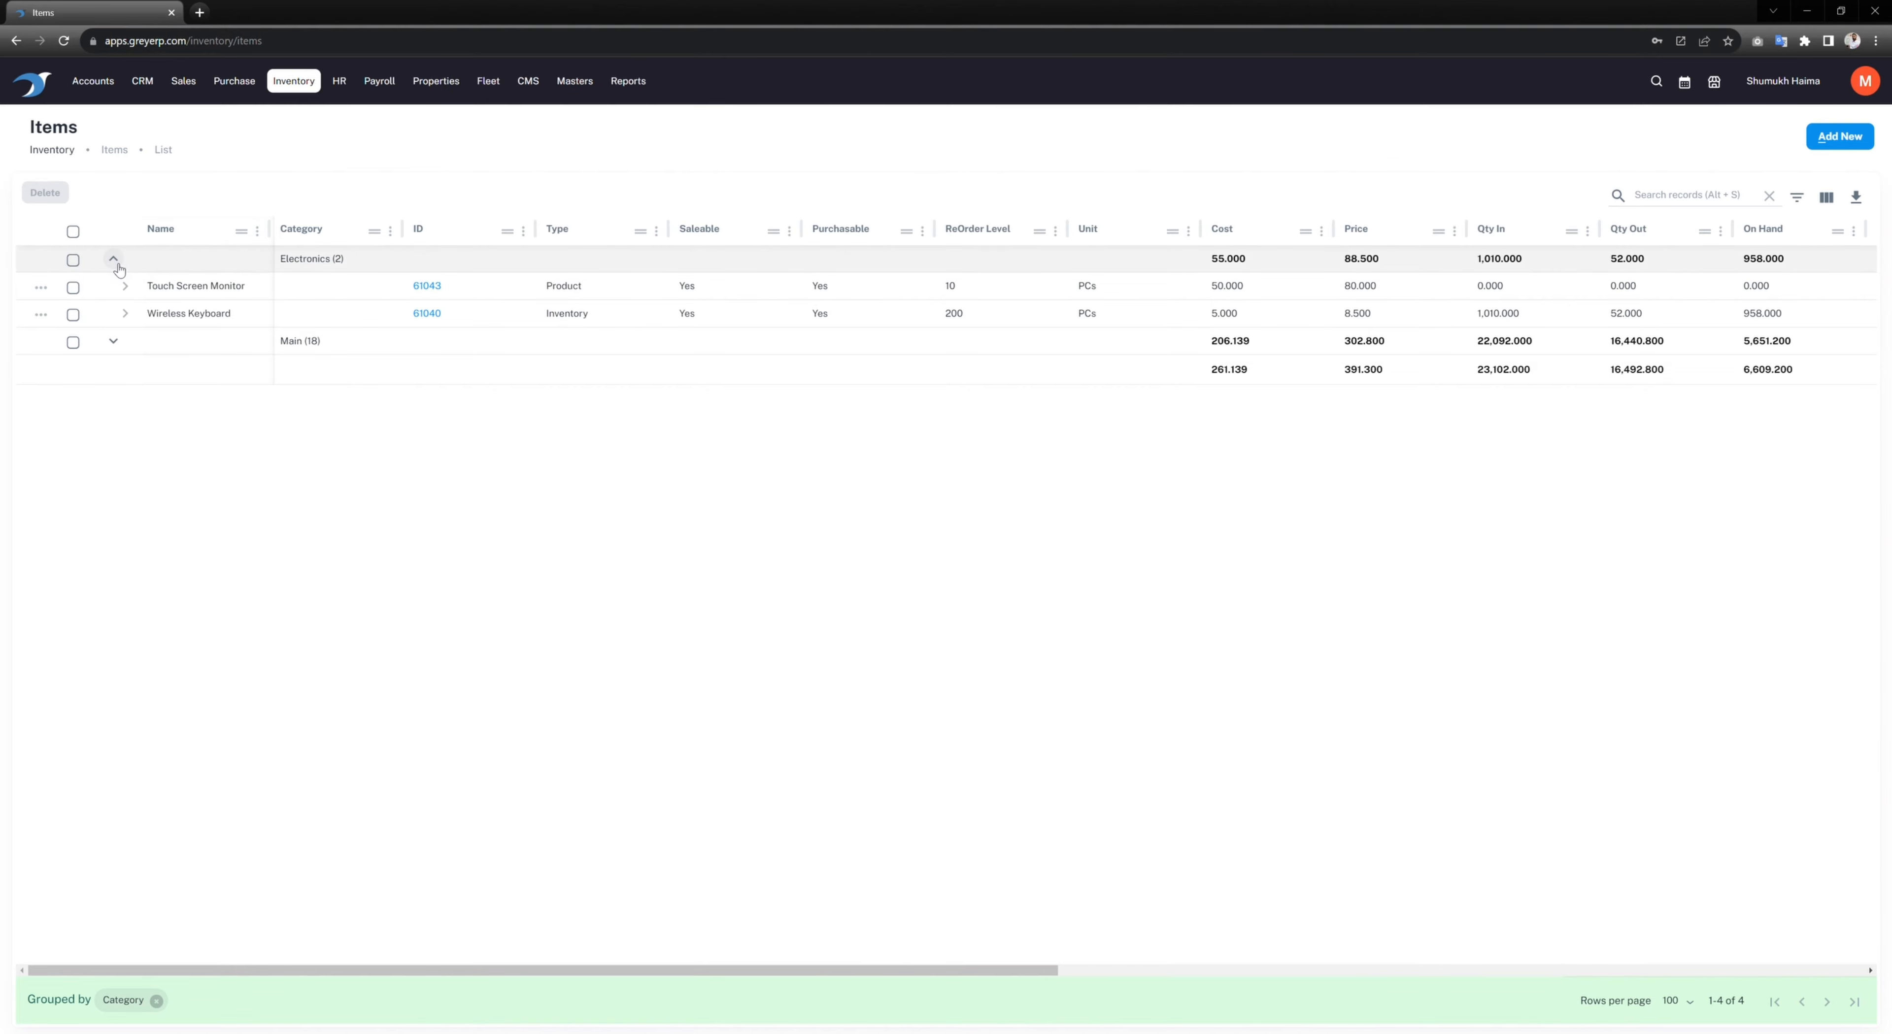
left_click(113, 342)
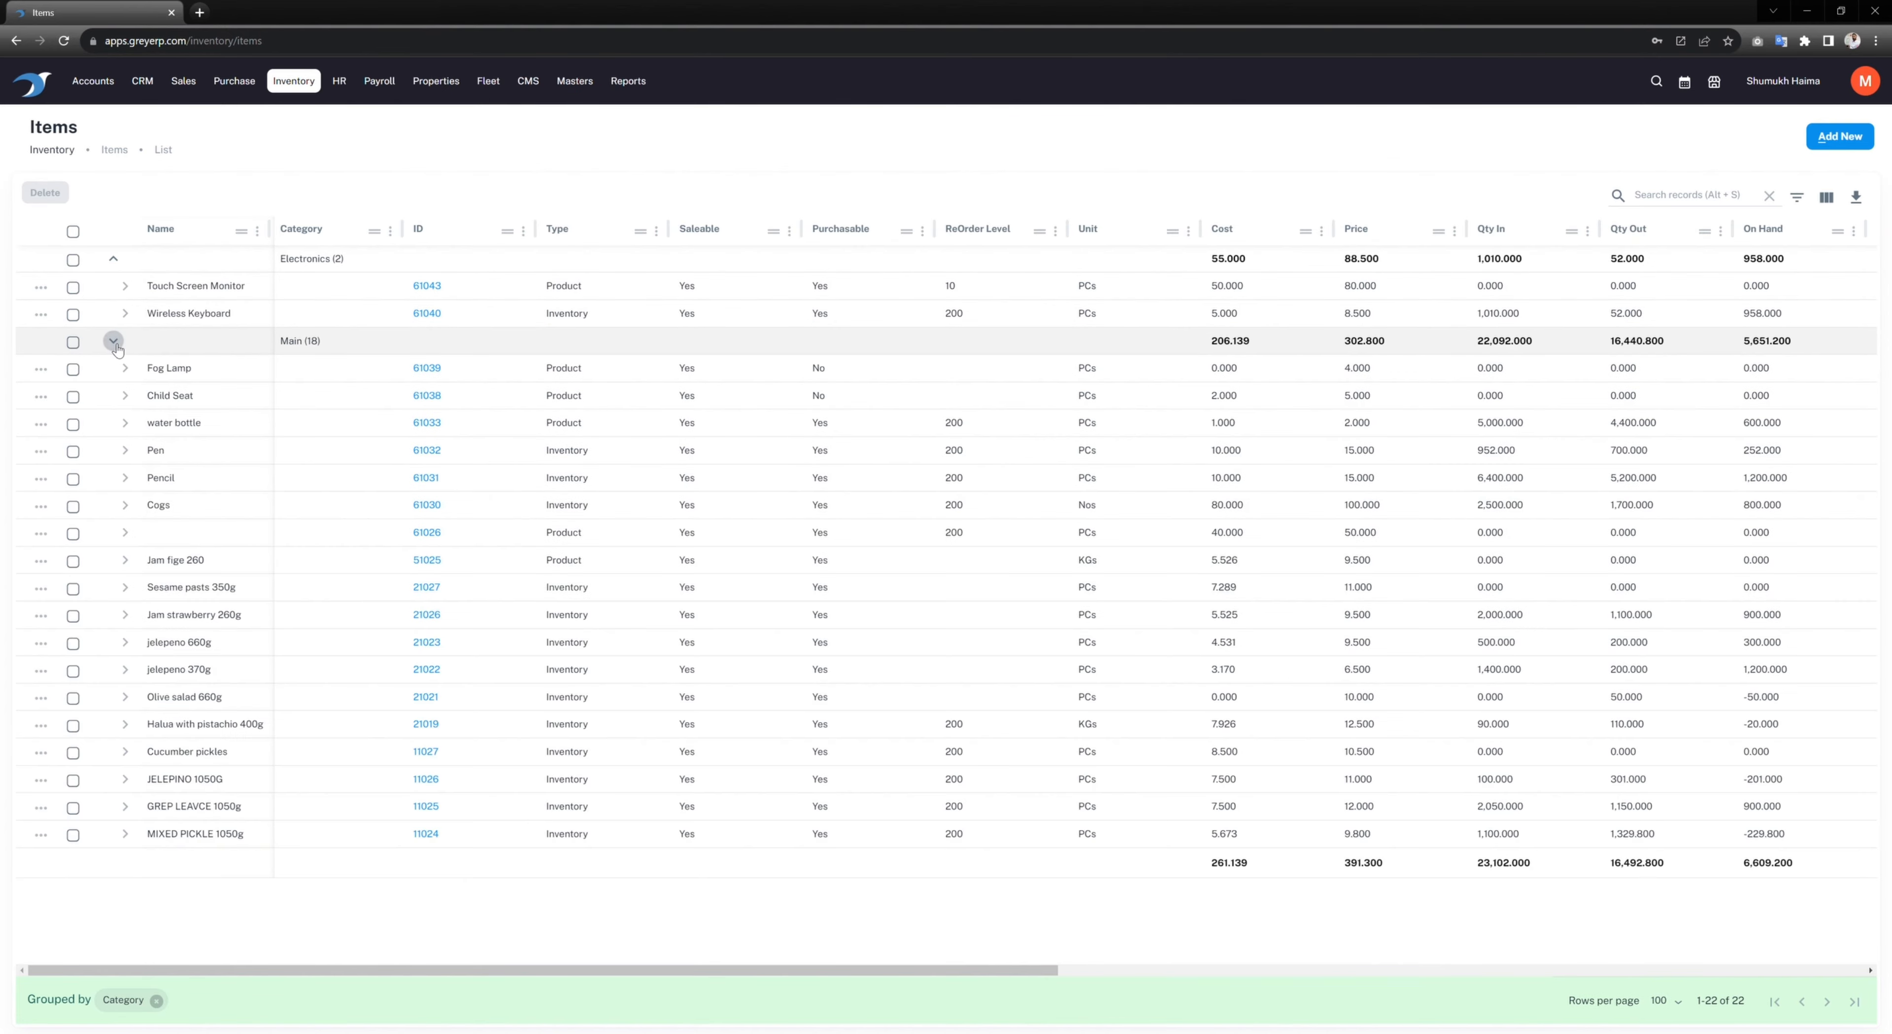
left_click(114, 344)
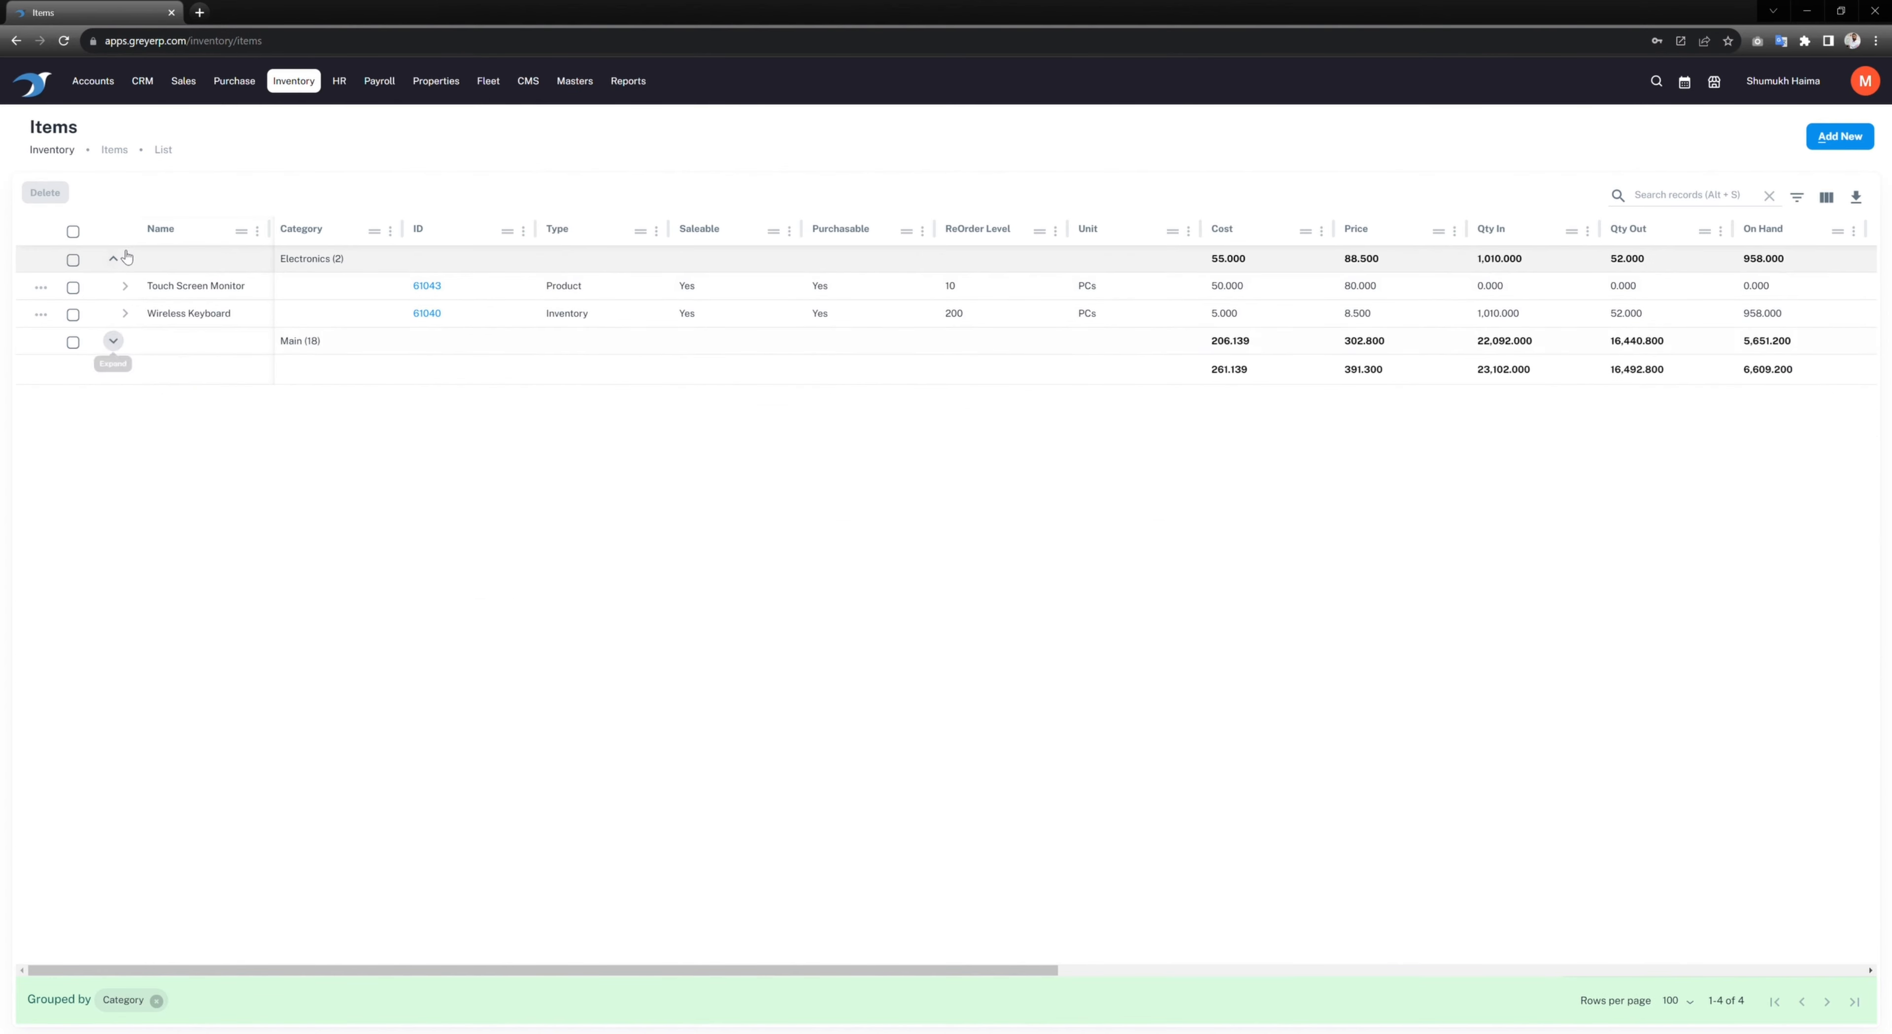
left_click(115, 259)
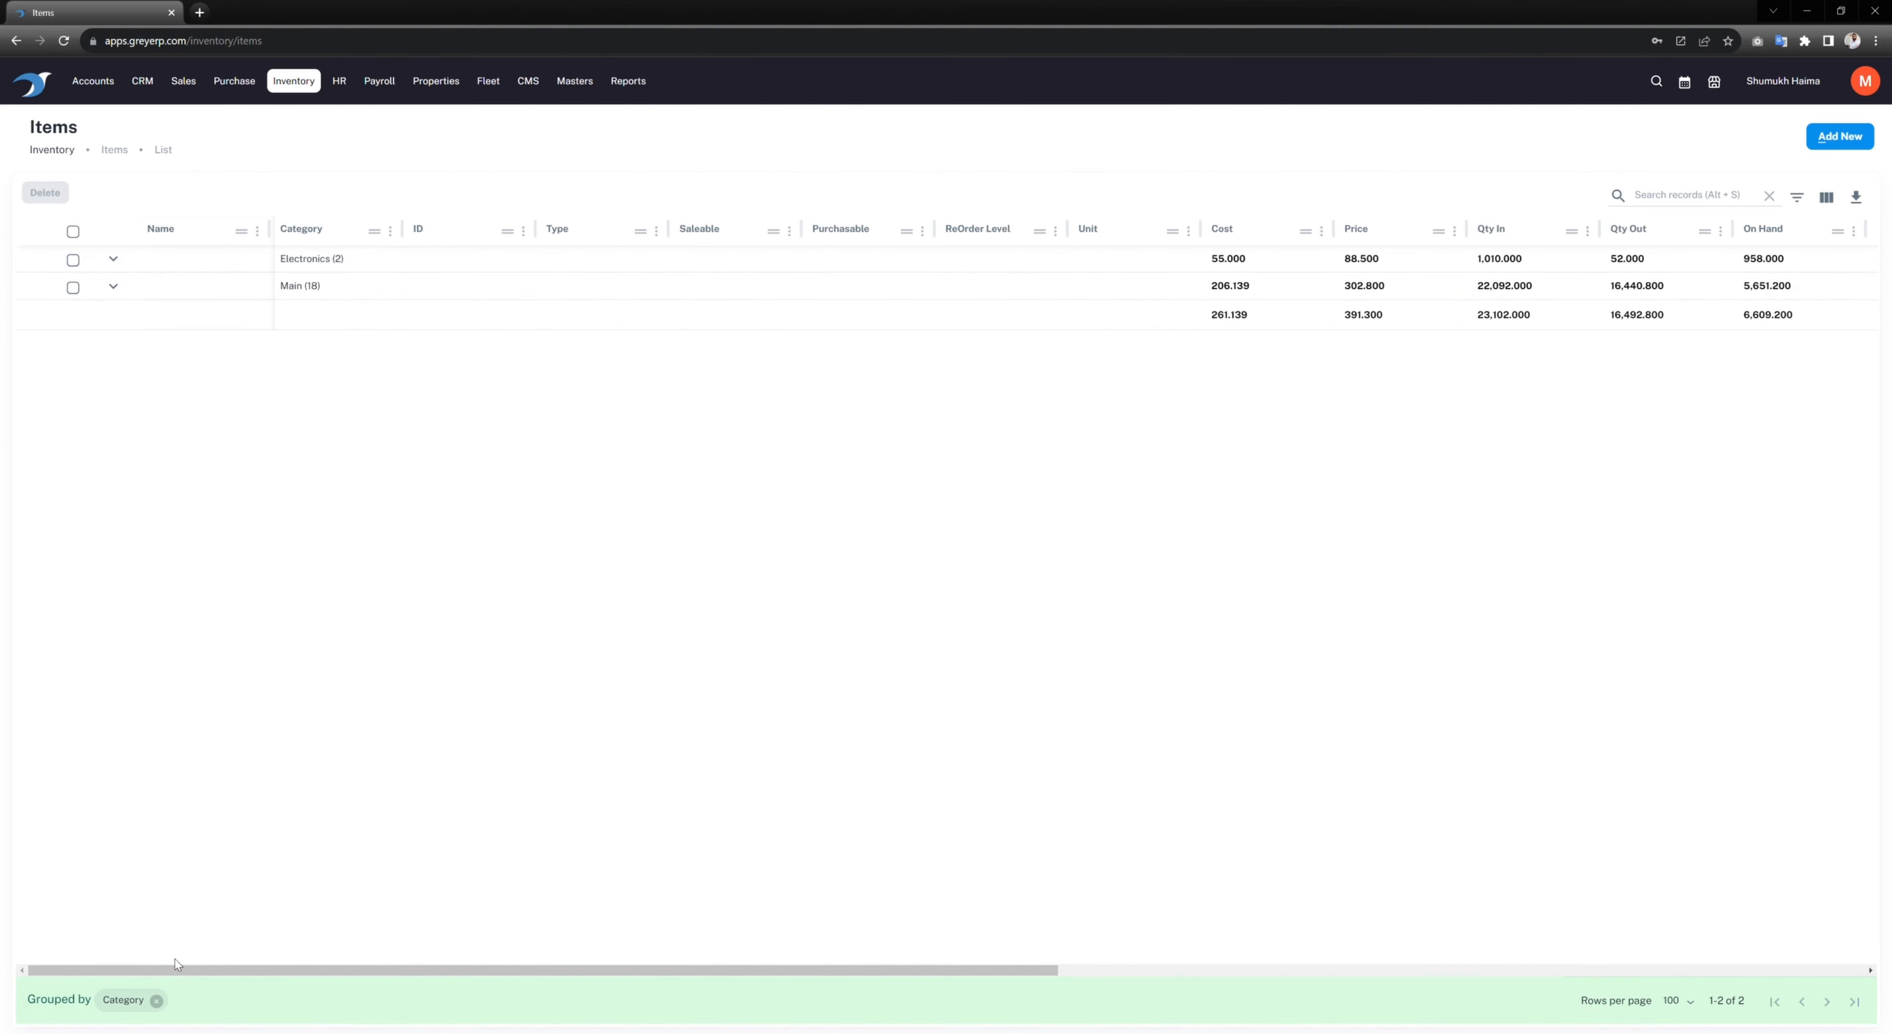
left_click(156, 1002)
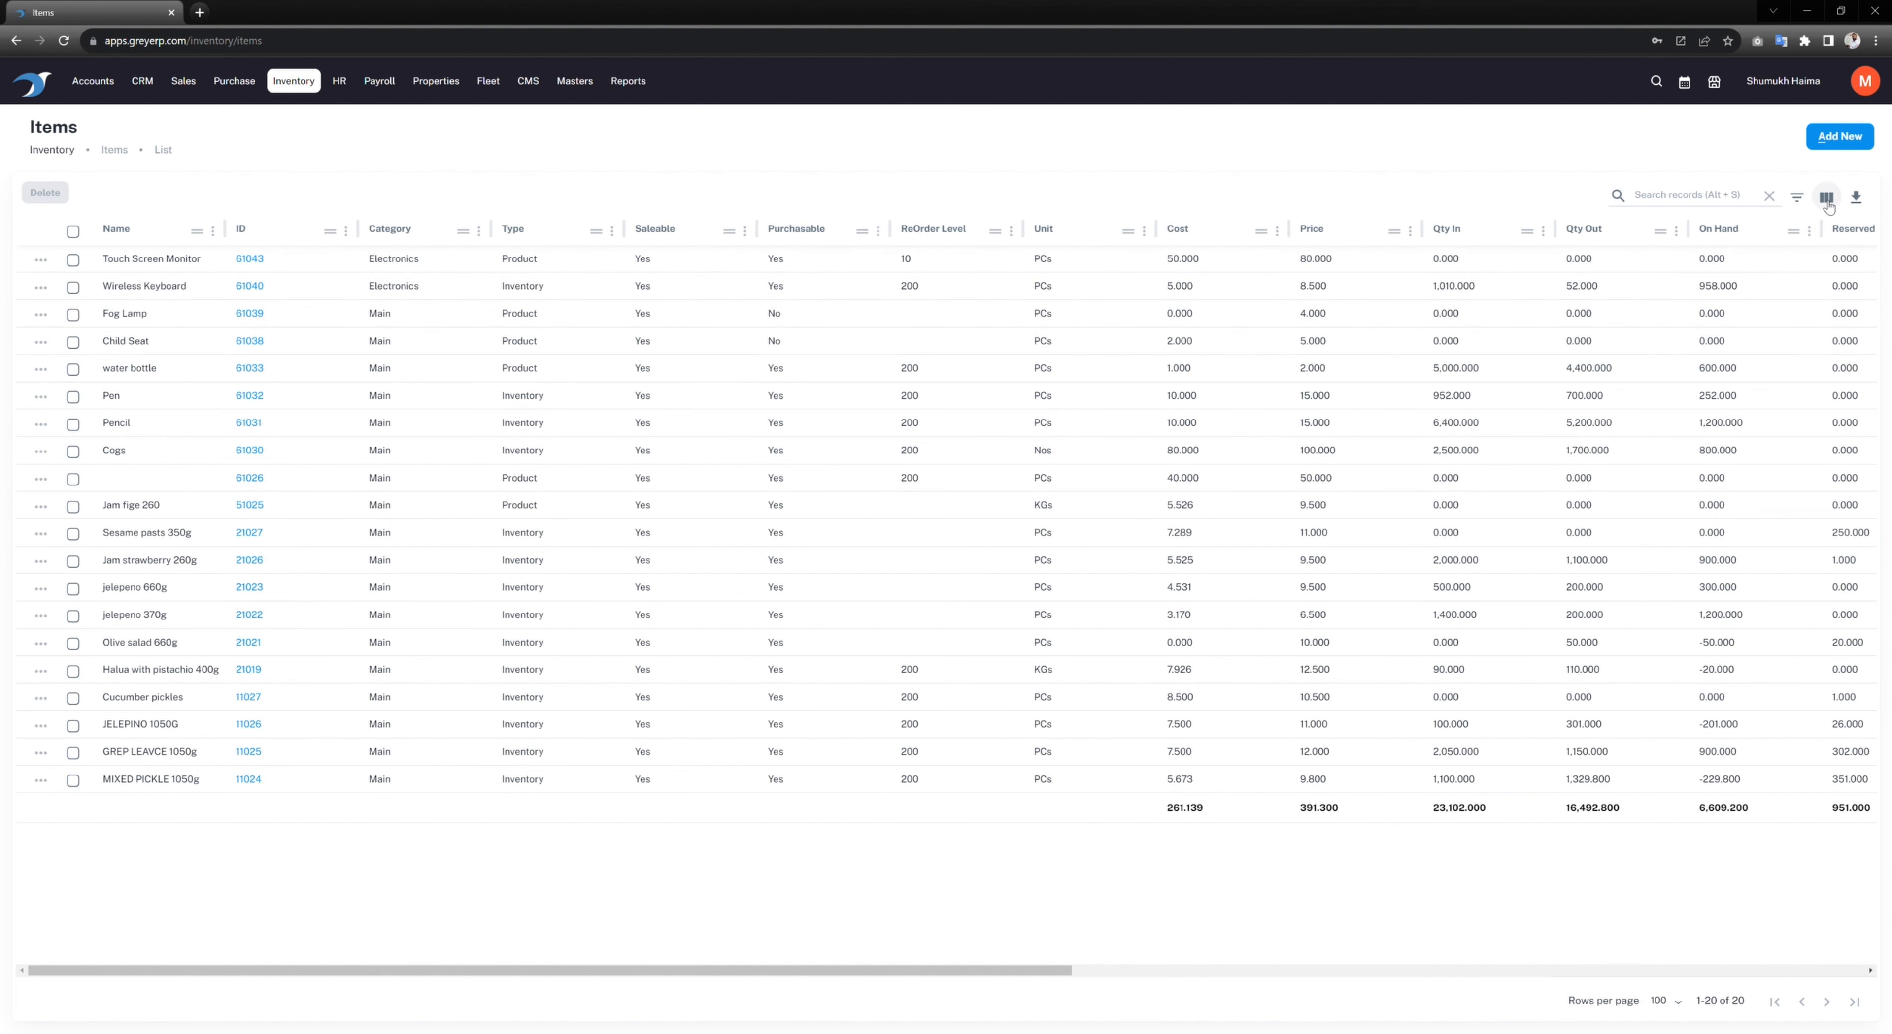
left_click(1826, 199)
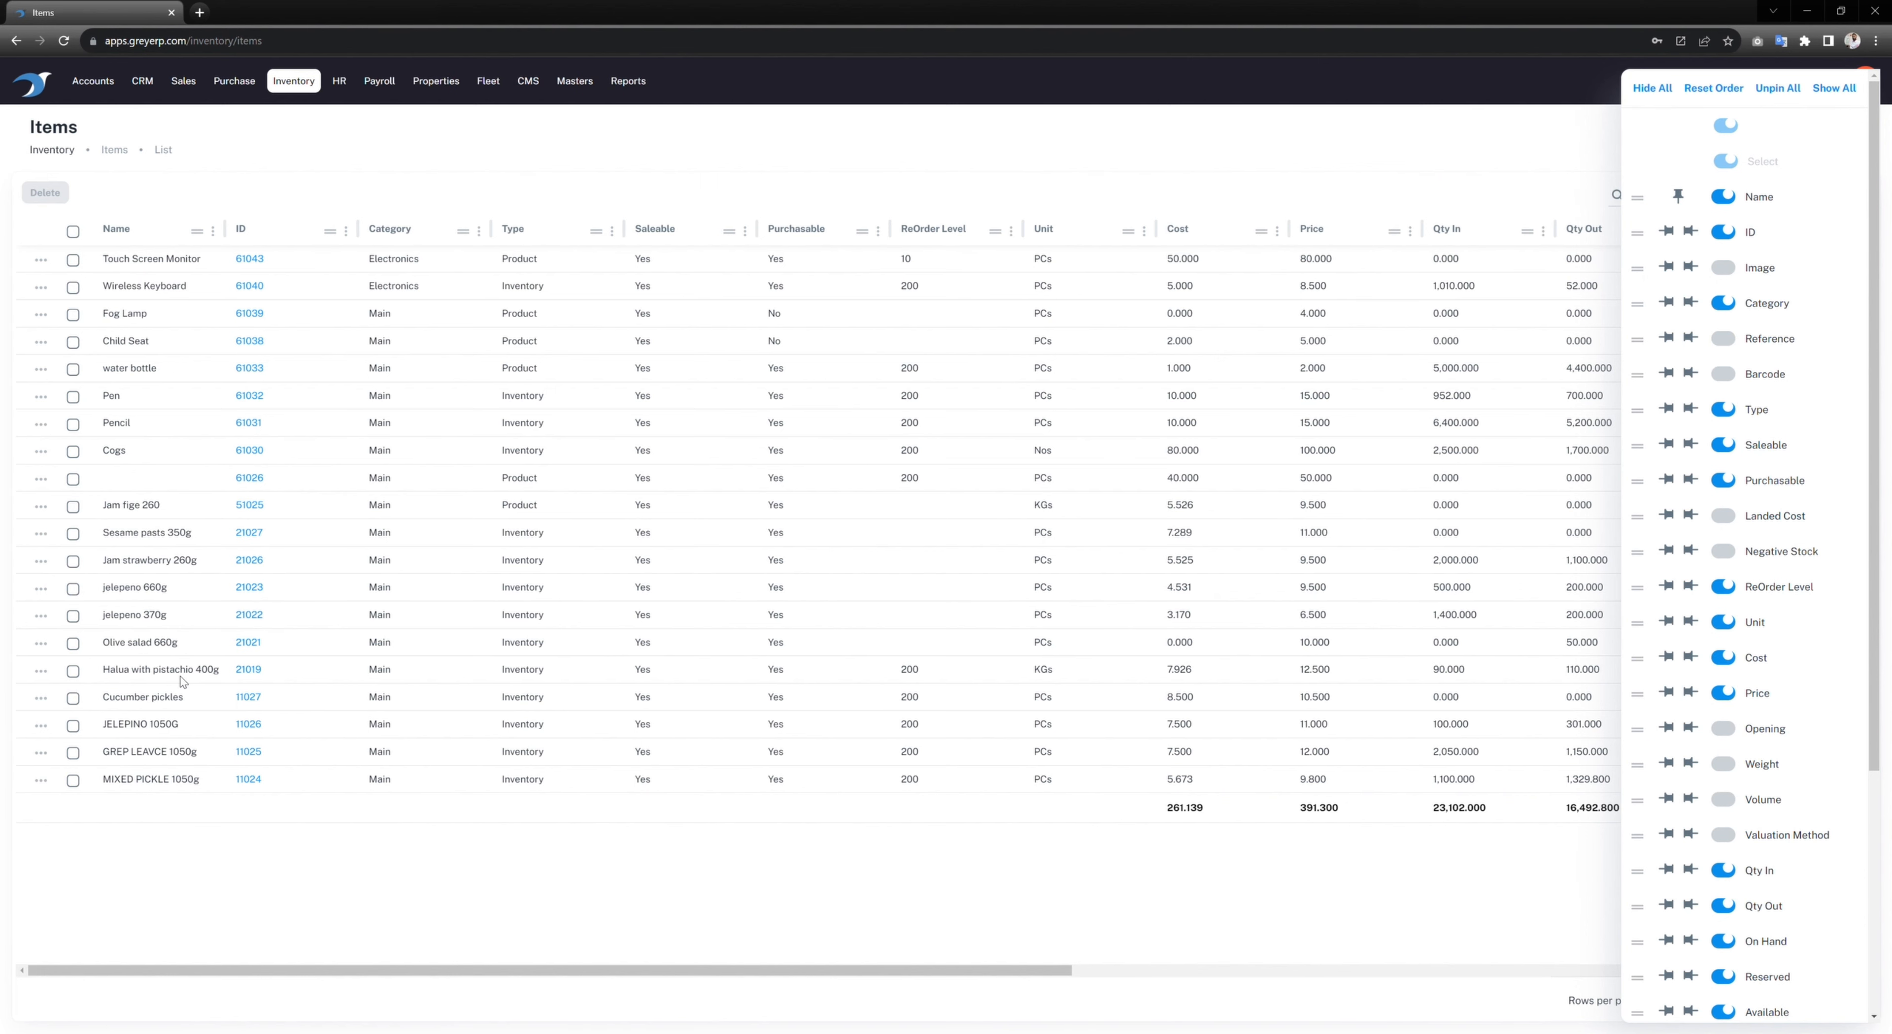
left_click(583, 974)
left_click_drag(584, 975, 193, 978)
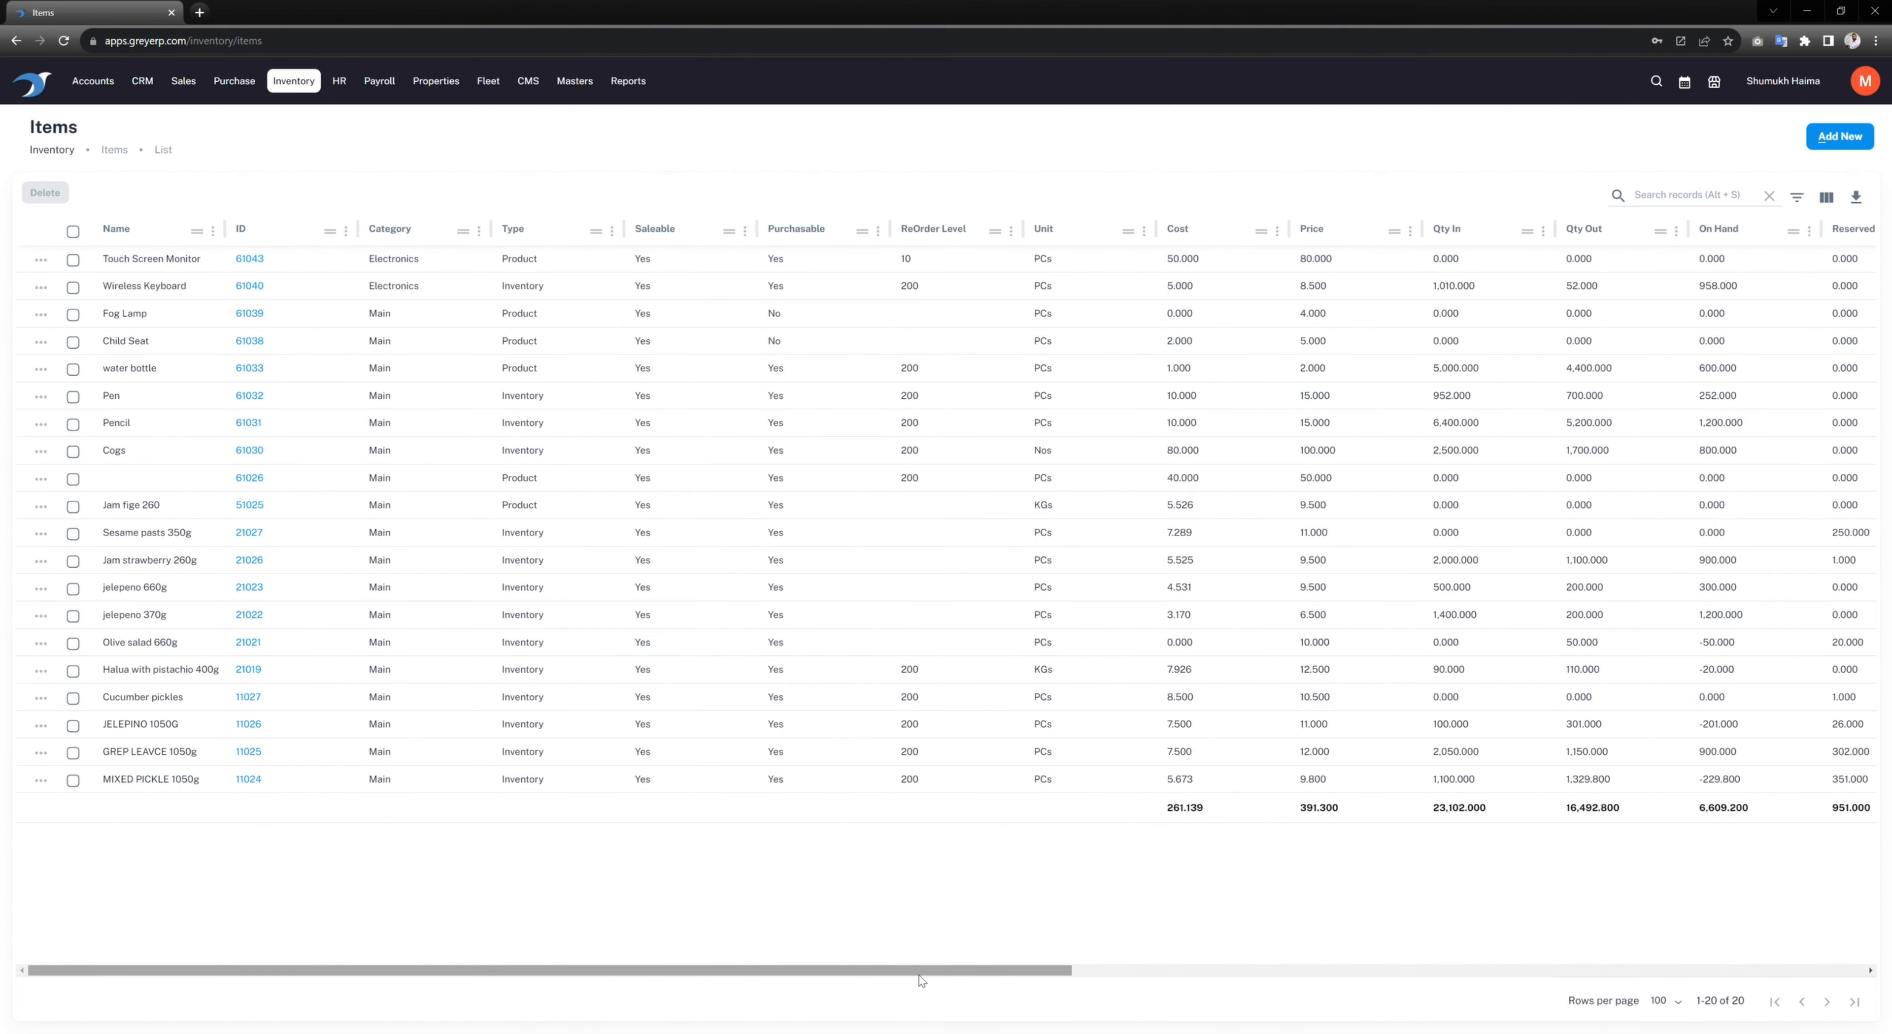
left_click_drag(947, 972, 1454, 980)
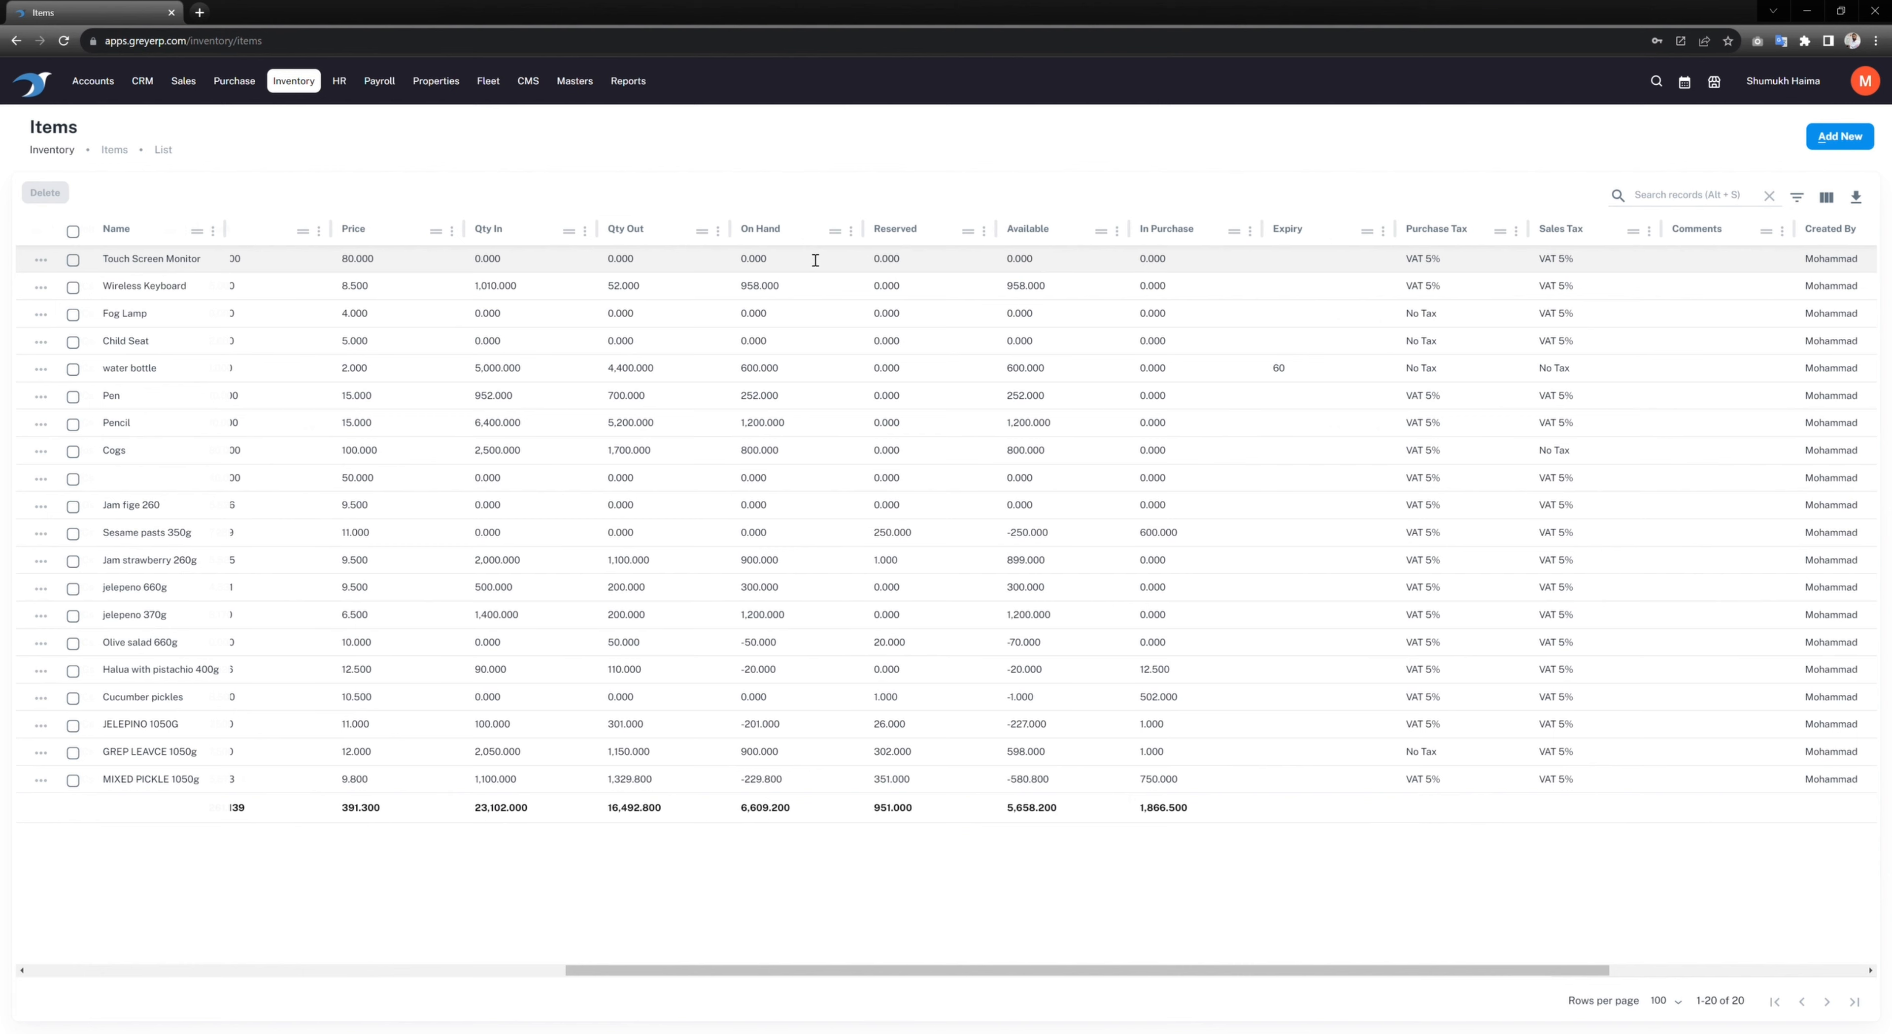
left_click_drag(1198, 972, 349, 984)
Step: Start a new item named Headphones with reference Noise Cancellation and brand Bose
left_click(1852, 139)
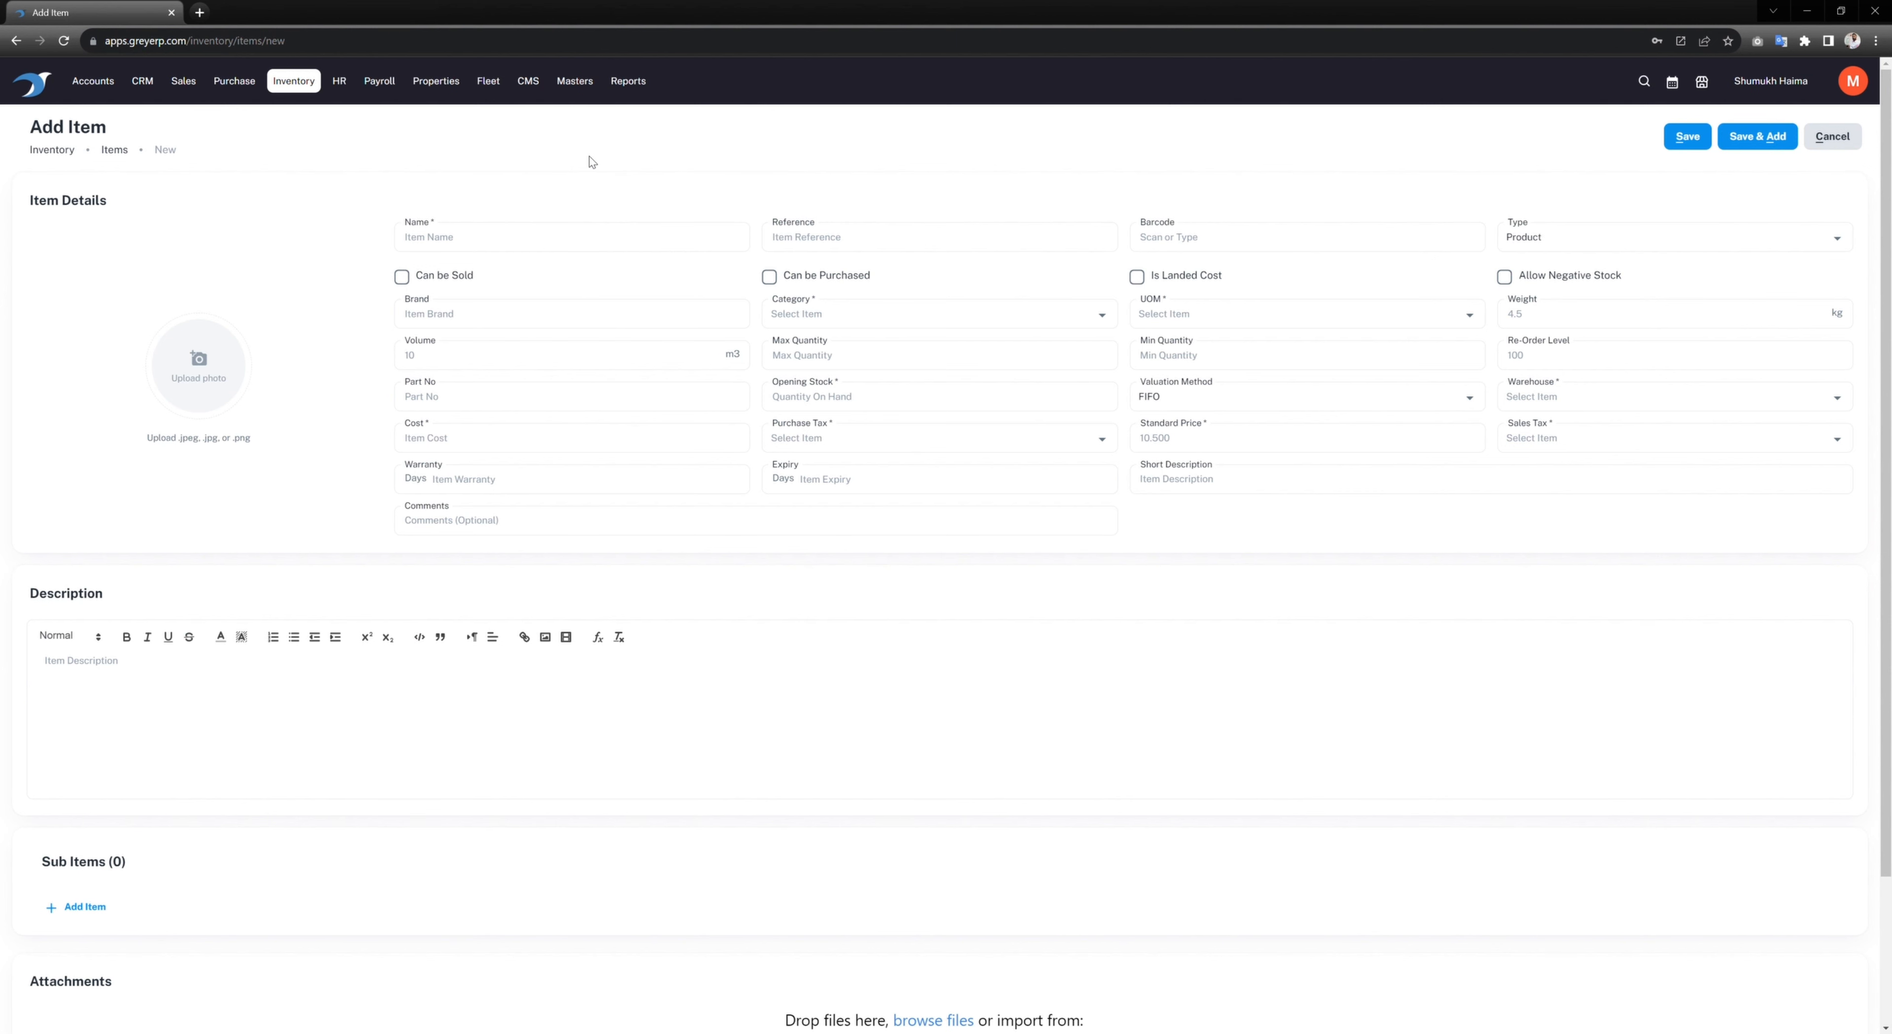
type("Headphones")
left_click(917, 242)
type("Noise Cancellation")
type("Bo")
Step: Make it an Inventory Product that can be sold, purchased and go into negative stock
left_click(1601, 242)
left_click(1561, 330)
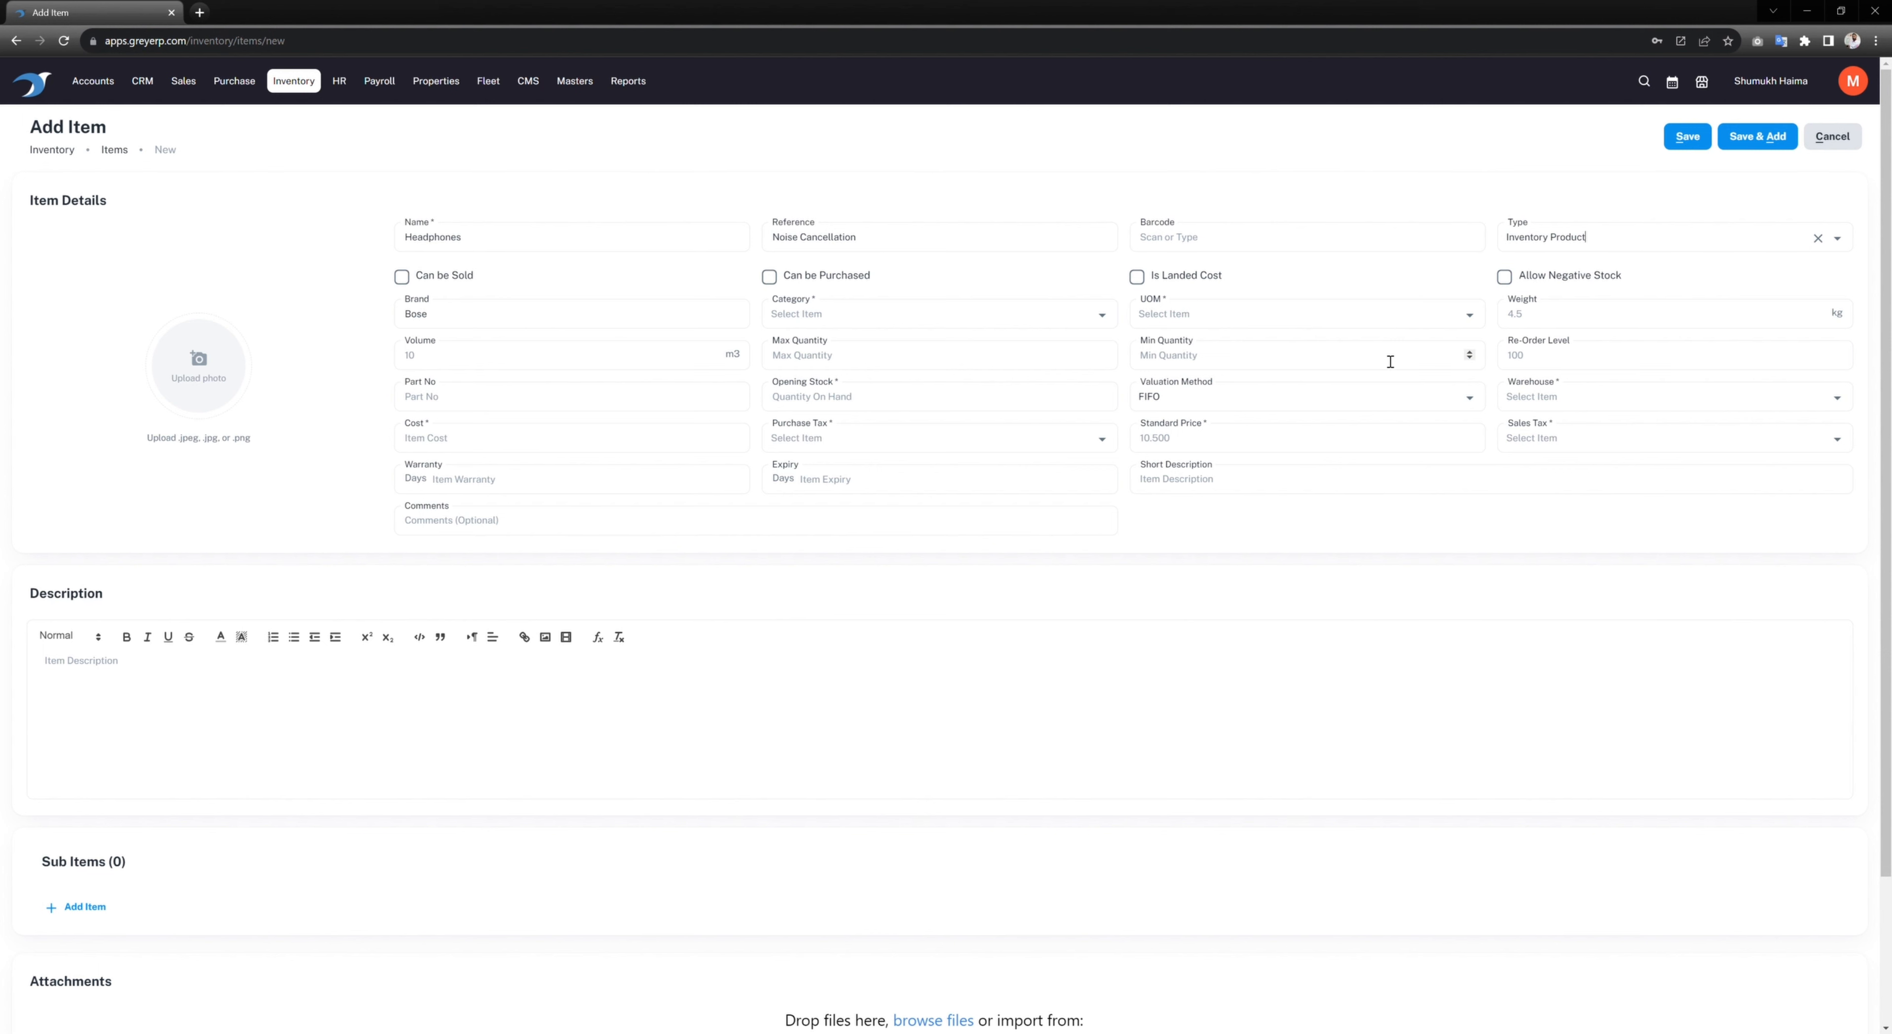
left_click(444, 282)
left_click(832, 282)
left_click(1562, 278)
left_click(1502, 277)
left_click(1505, 281)
Step: Put the item in the Electronics category with PCs as unit of measure
left_click(871, 316)
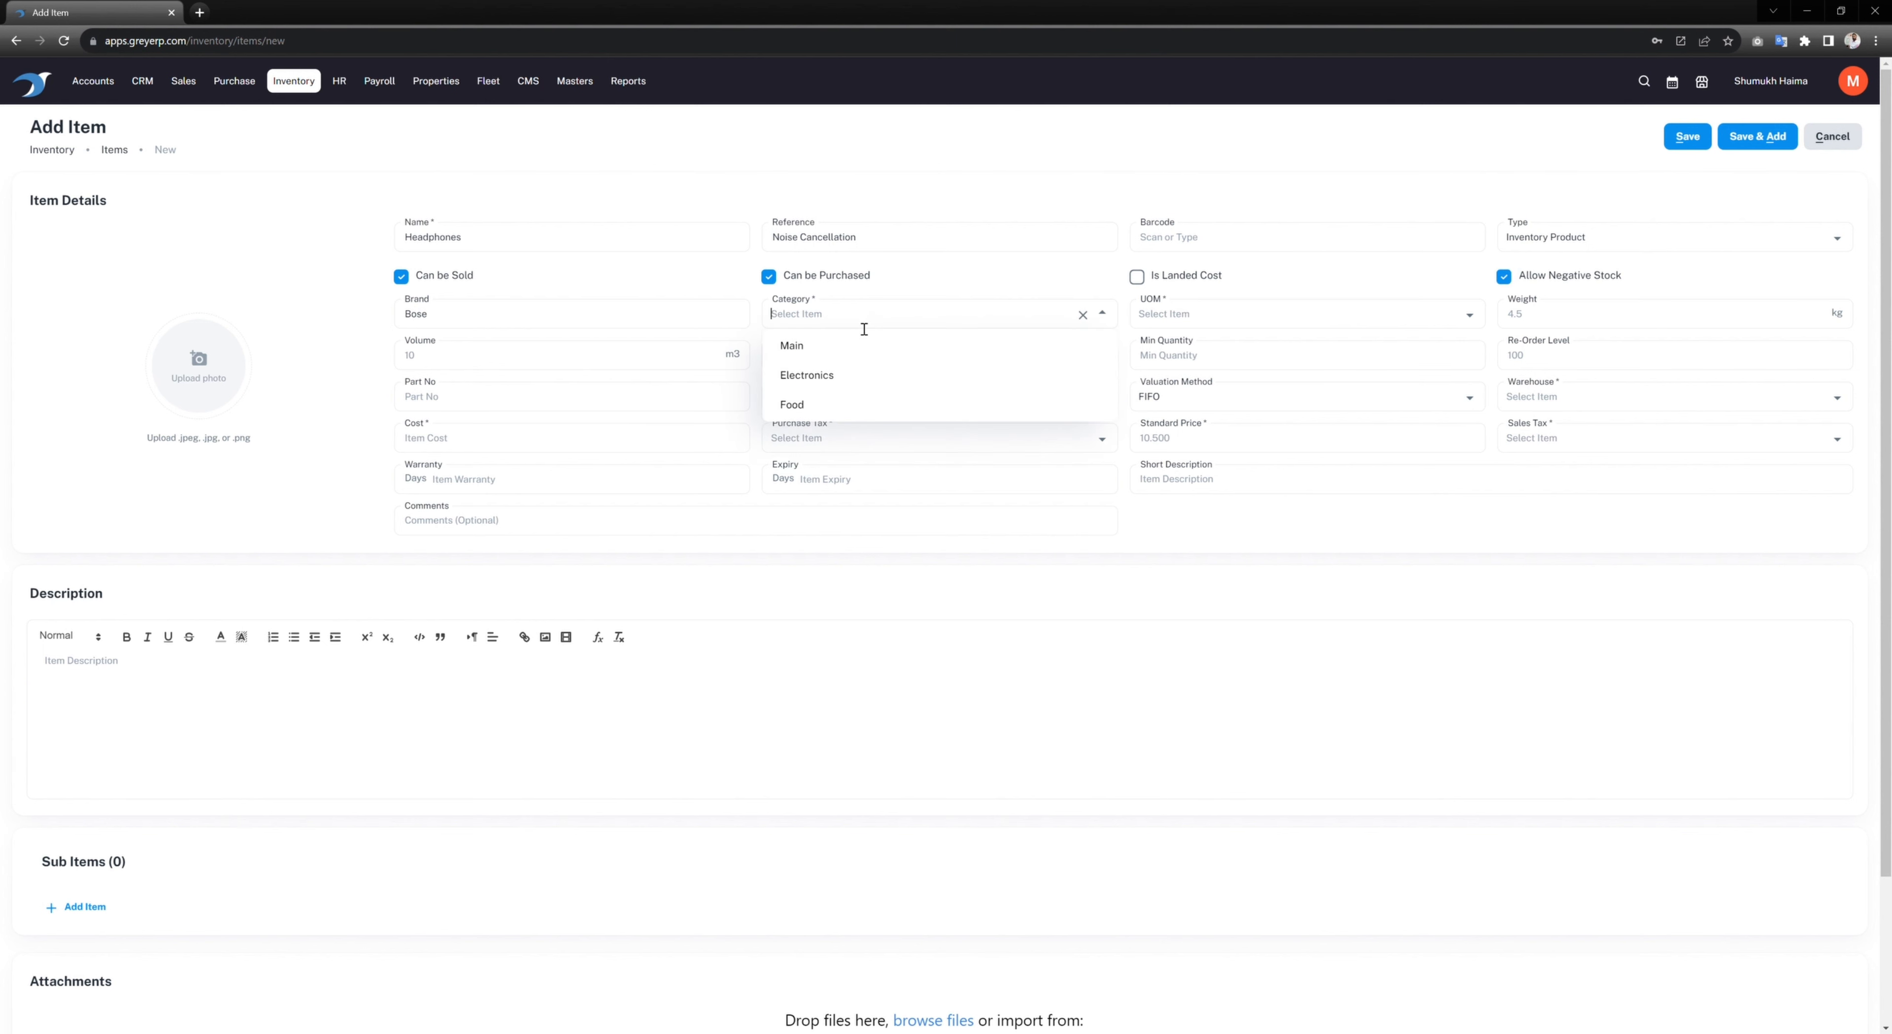
left_click(826, 384)
left_click(1204, 315)
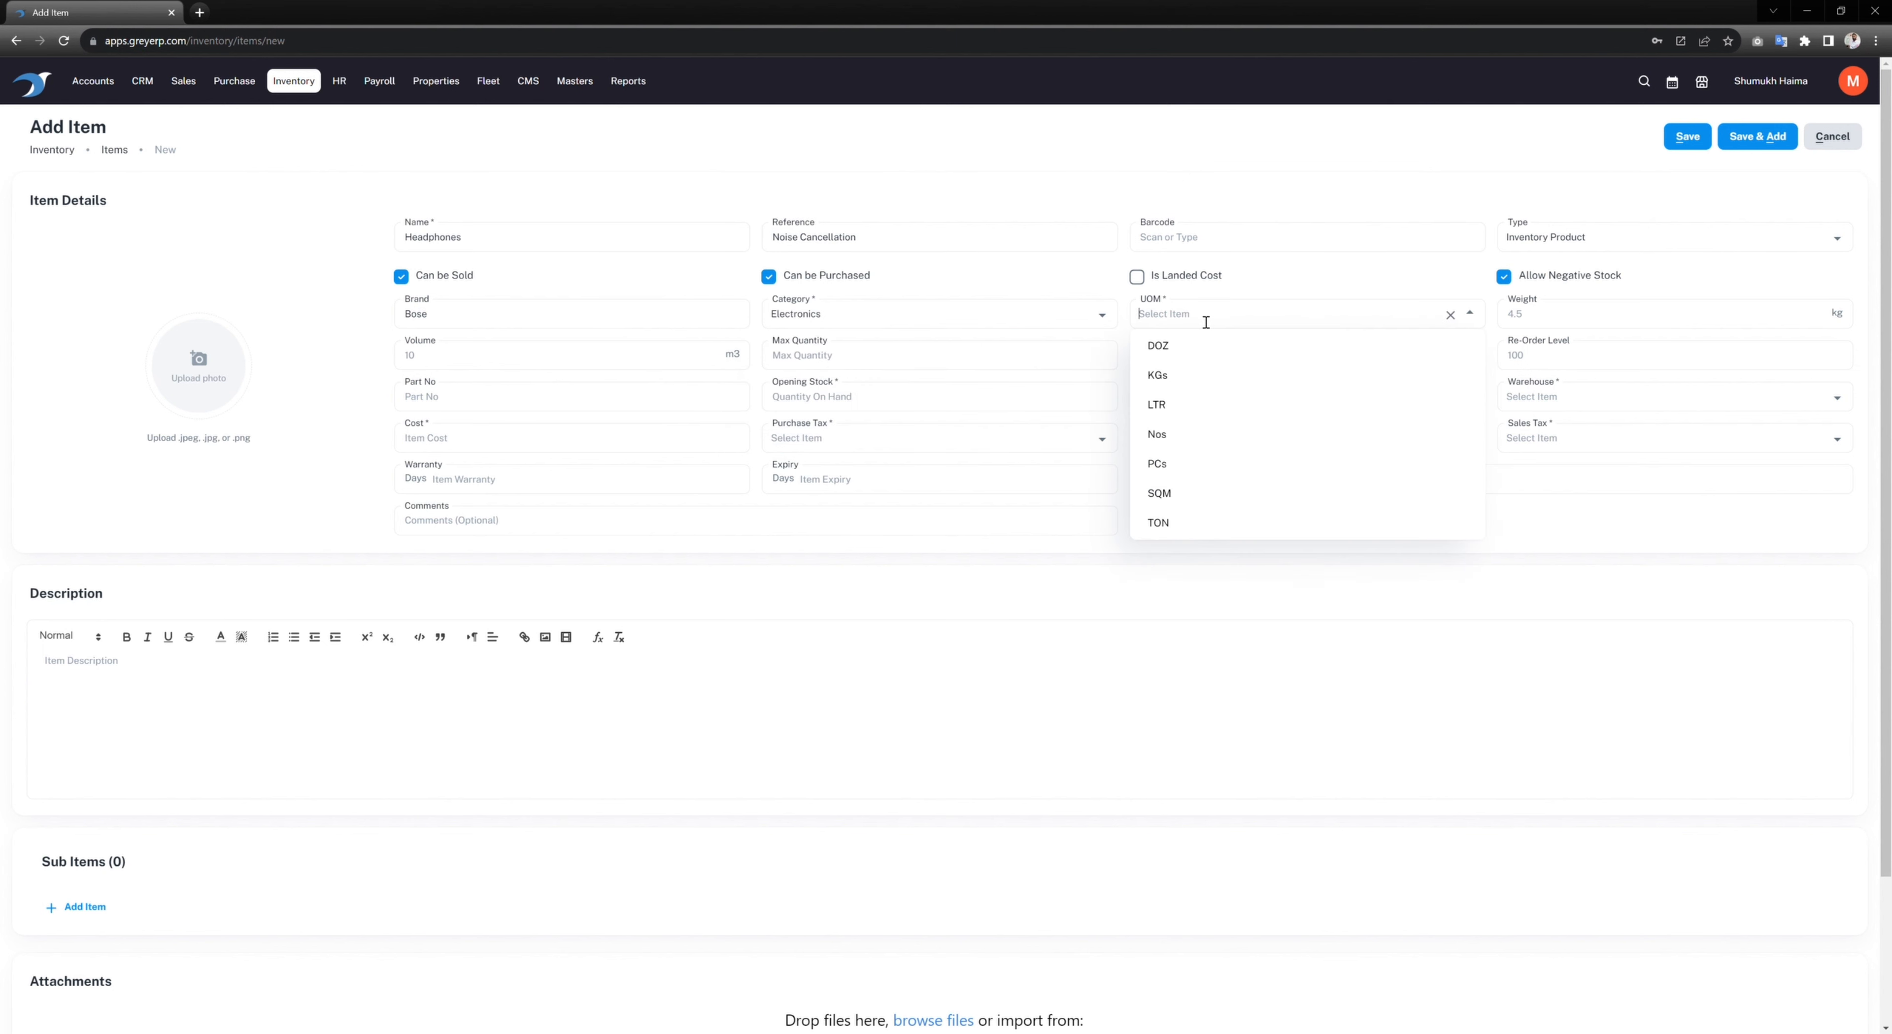
left_click(1179, 464)
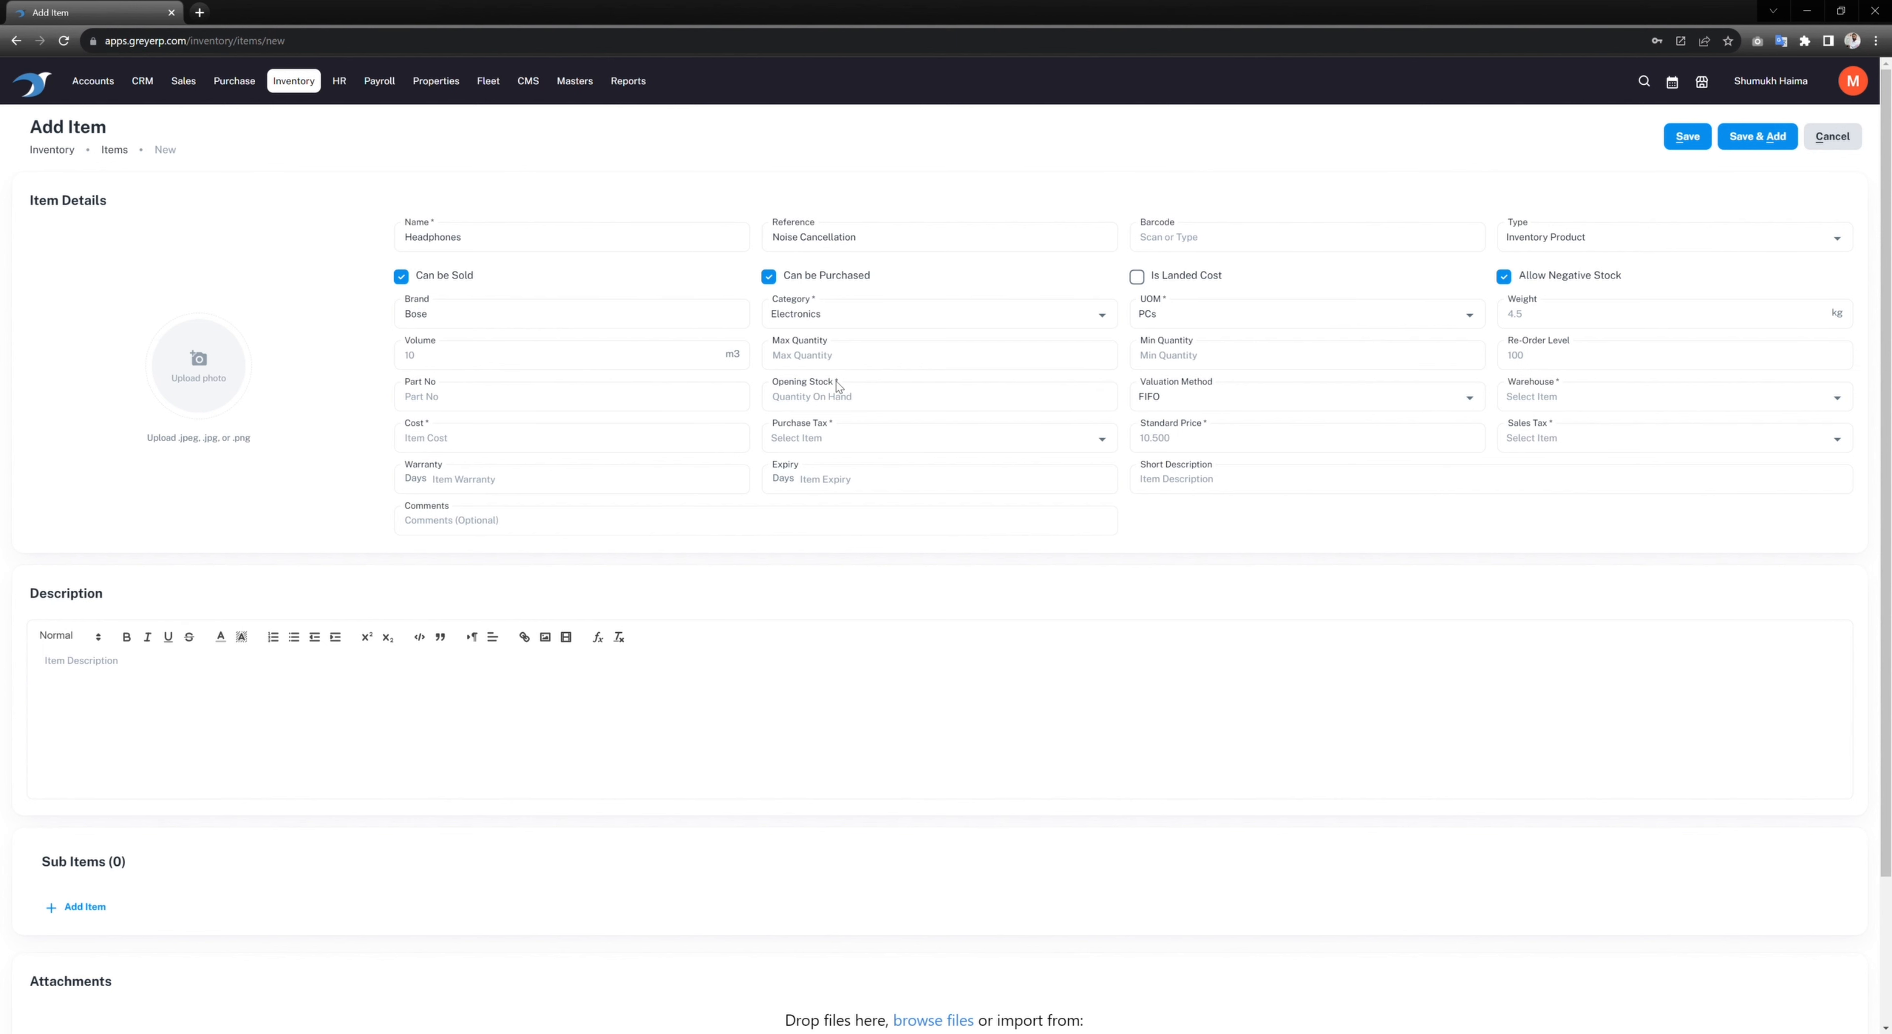
Step: Enter maximum 100 and minimum 5 quantities, then clear both again
type("100")
left_click(1178, 361)
type("5")
key("BackSpace")
left_click(867, 361)
key("BackSpace")
key("BackSpace")
Step: Set the re-order level to 10 and opening stock to 0
left_click(1567, 365)
type("100")
left_click(1555, 360)
key("BackSpace")
type("0")
left_click(1207, 404)
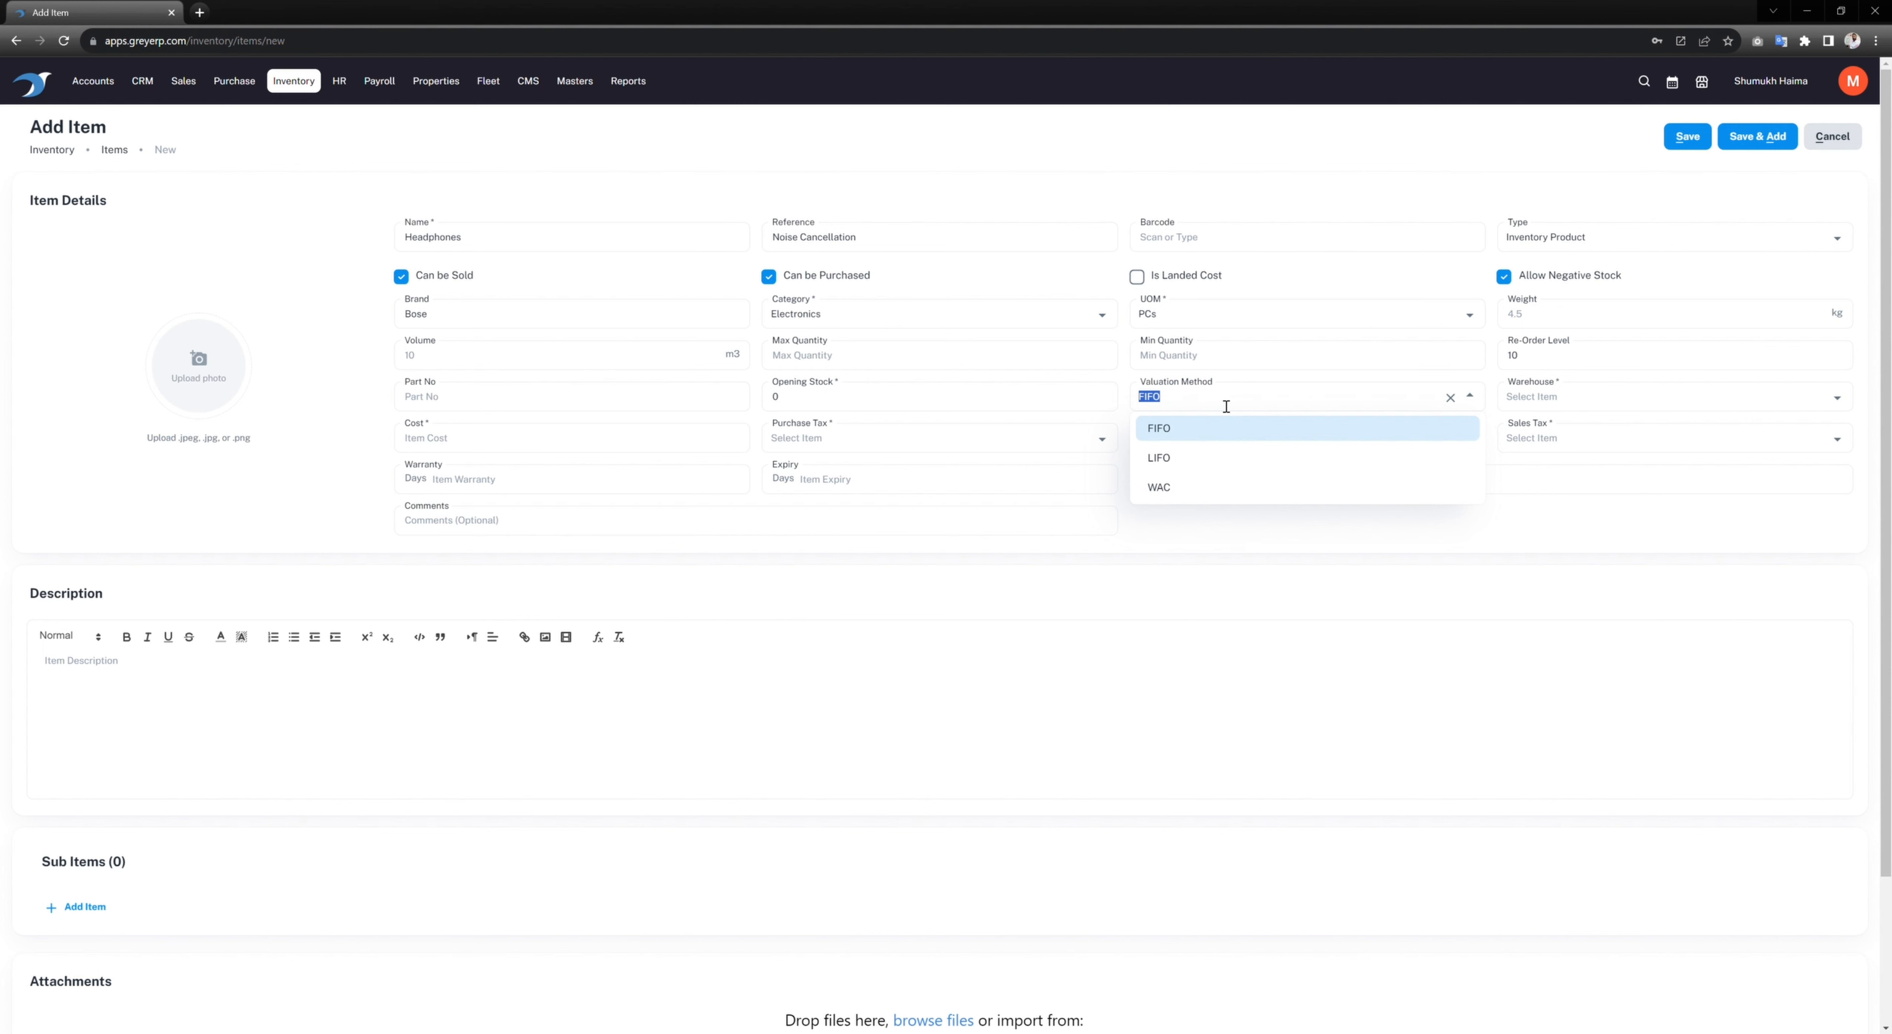
Step: Keep FIFO valuation and store the Headphones item in the Kaburah warehouse
left_click(1561, 399)
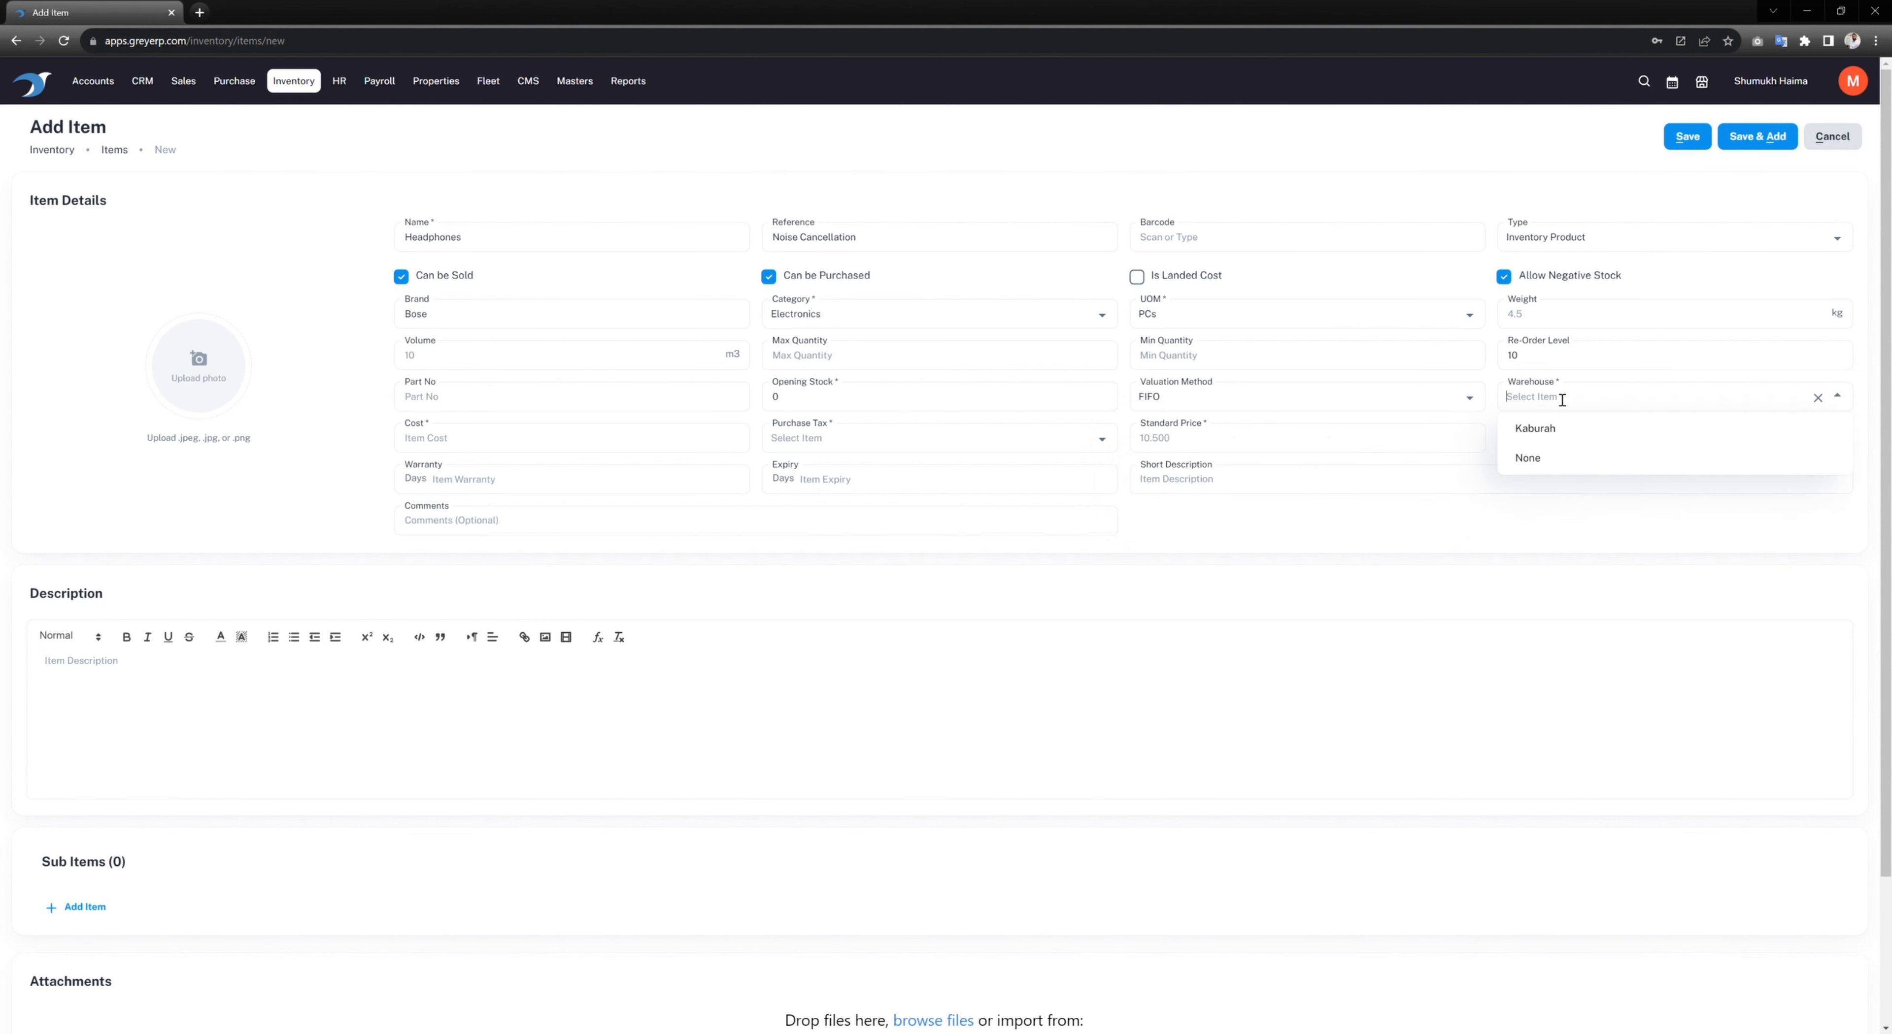
left_click(1540, 433)
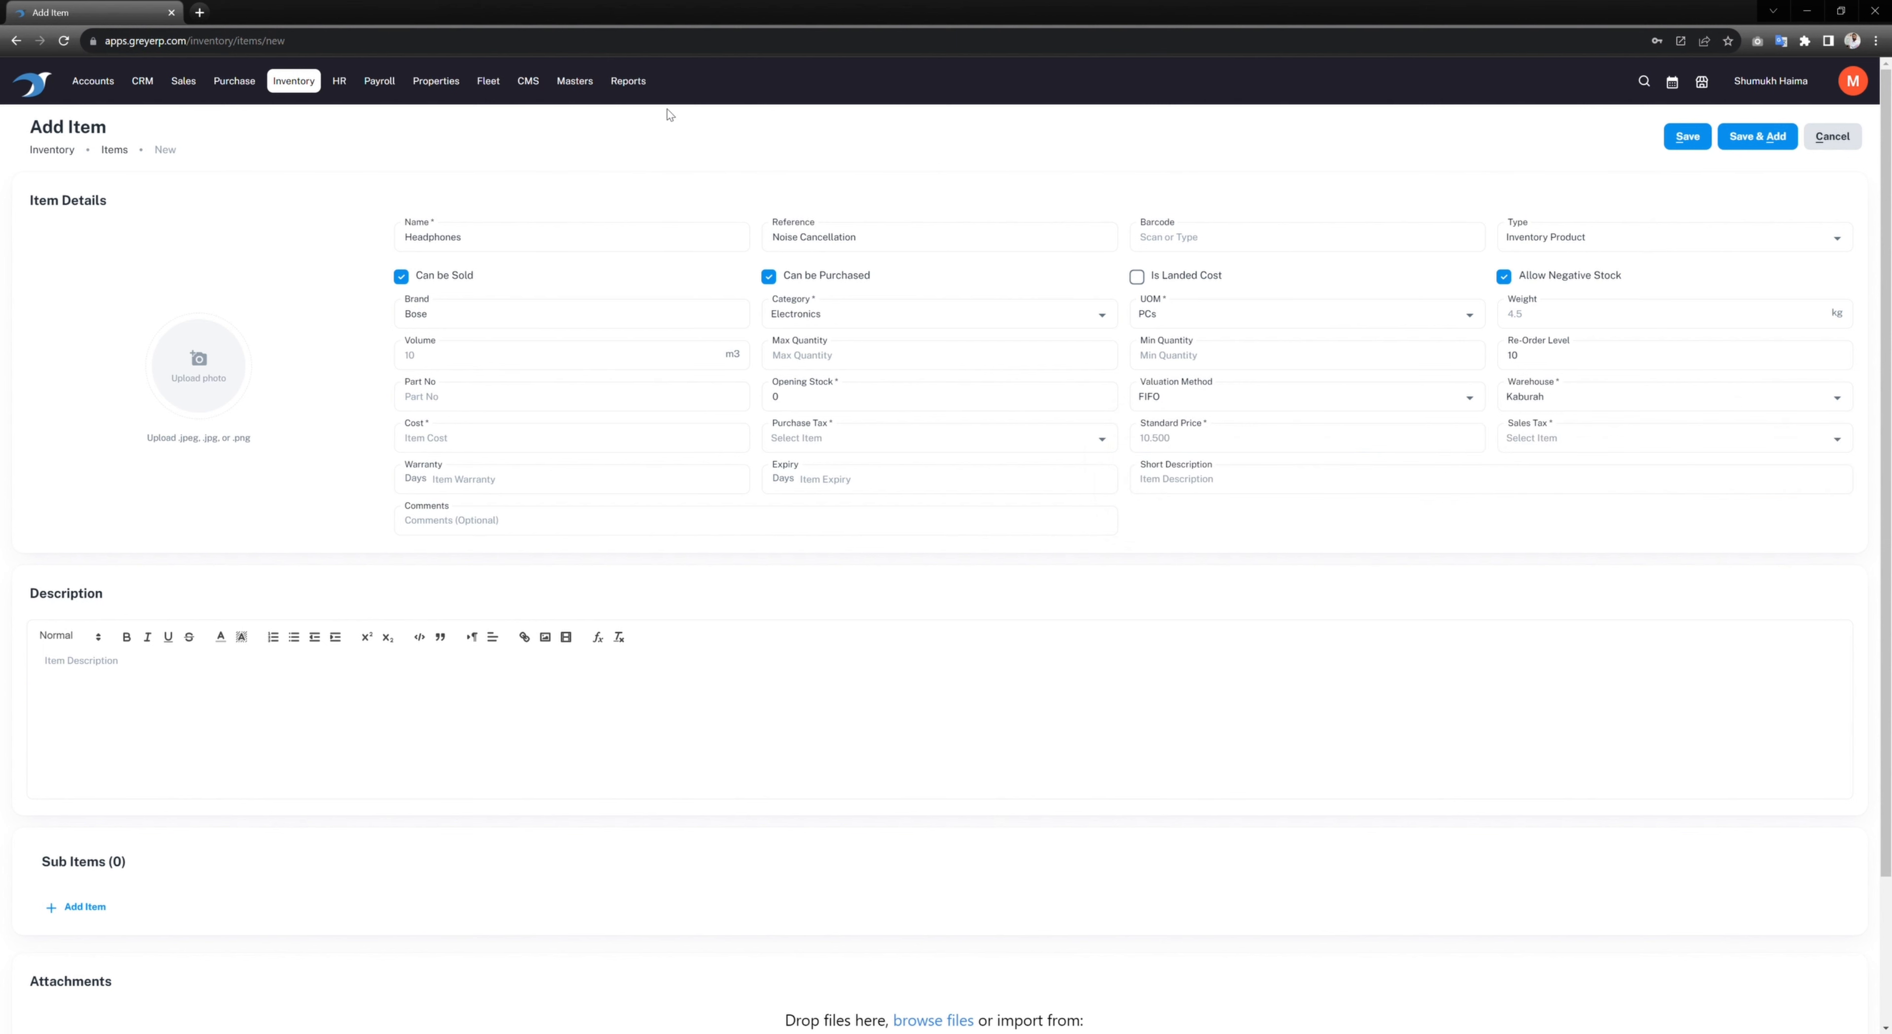
Step: Enter a cost of 10 and apply VAT 5% as purchase tax
left_click(458, 450)
type("5")
key("BackSpace")
type("10")
left_click(844, 440)
left_click(817, 502)
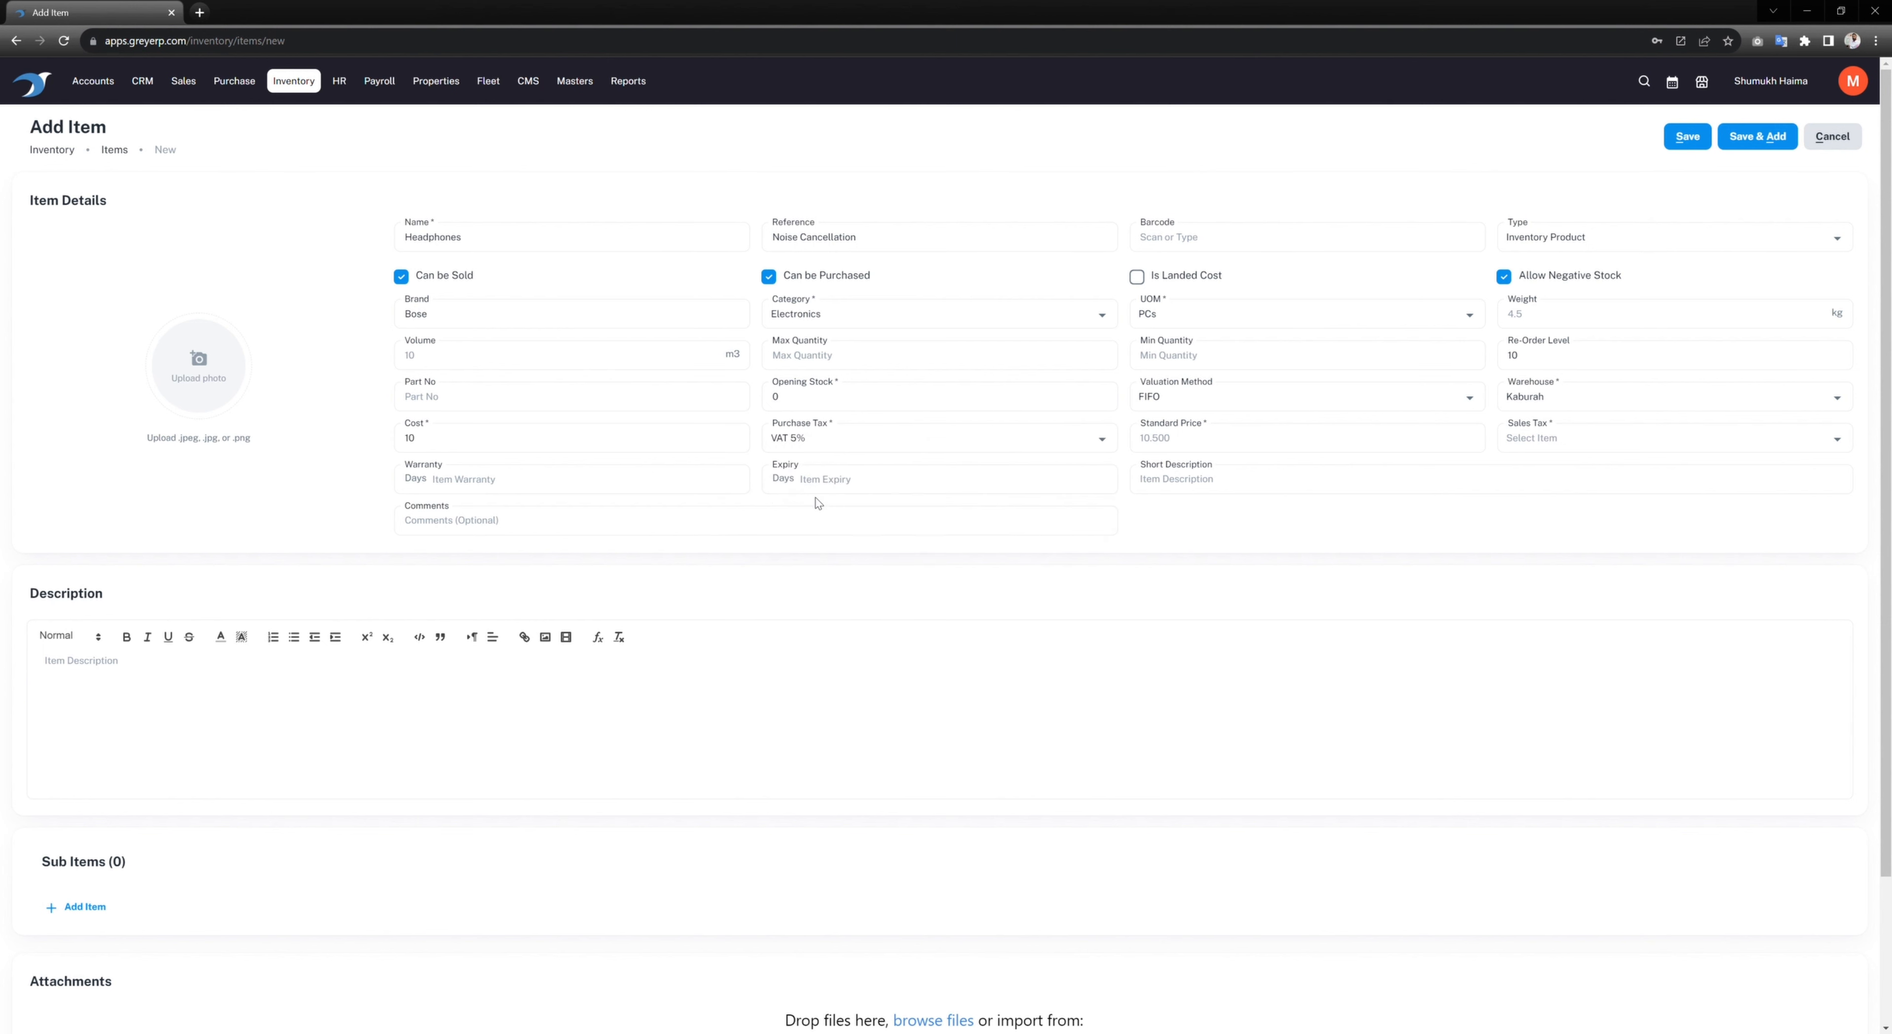
Step: Enter a standard price of 15 and apply VAT 5% as sales tax
left_click(1233, 450)
type("1")
left_click(1535, 444)
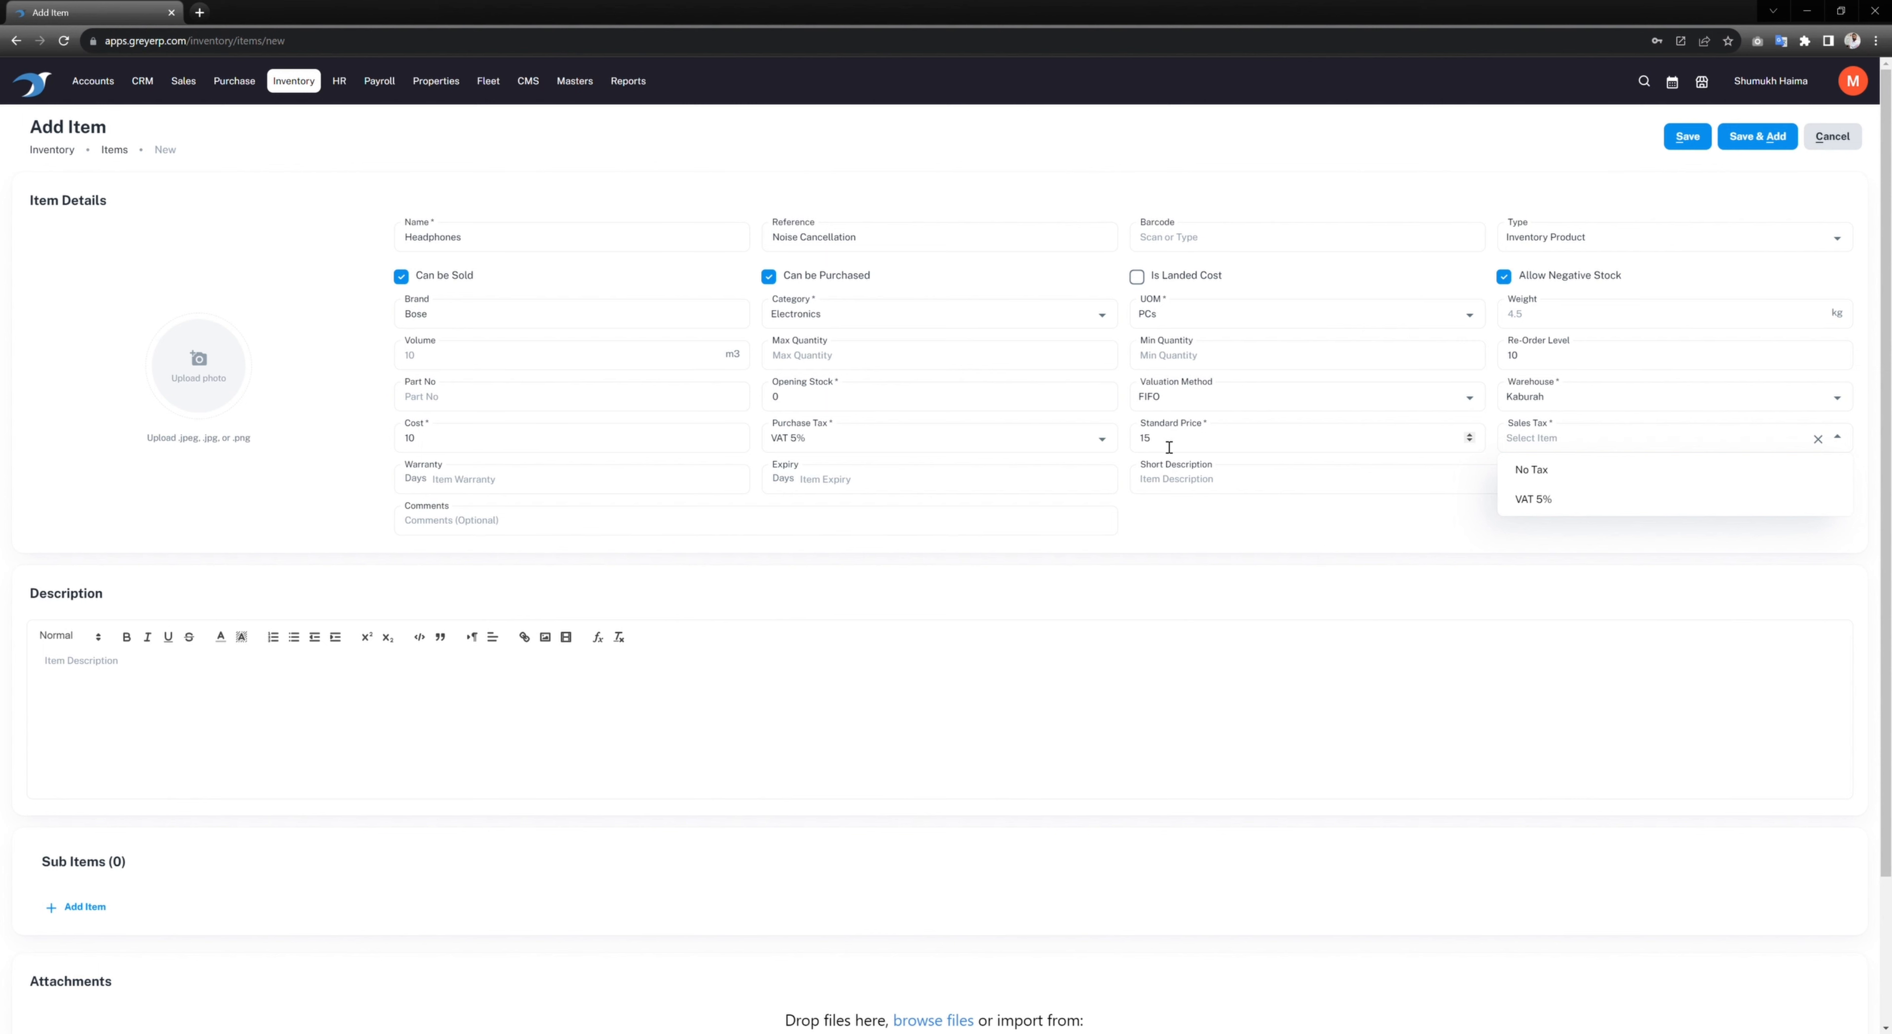
left_click(1526, 502)
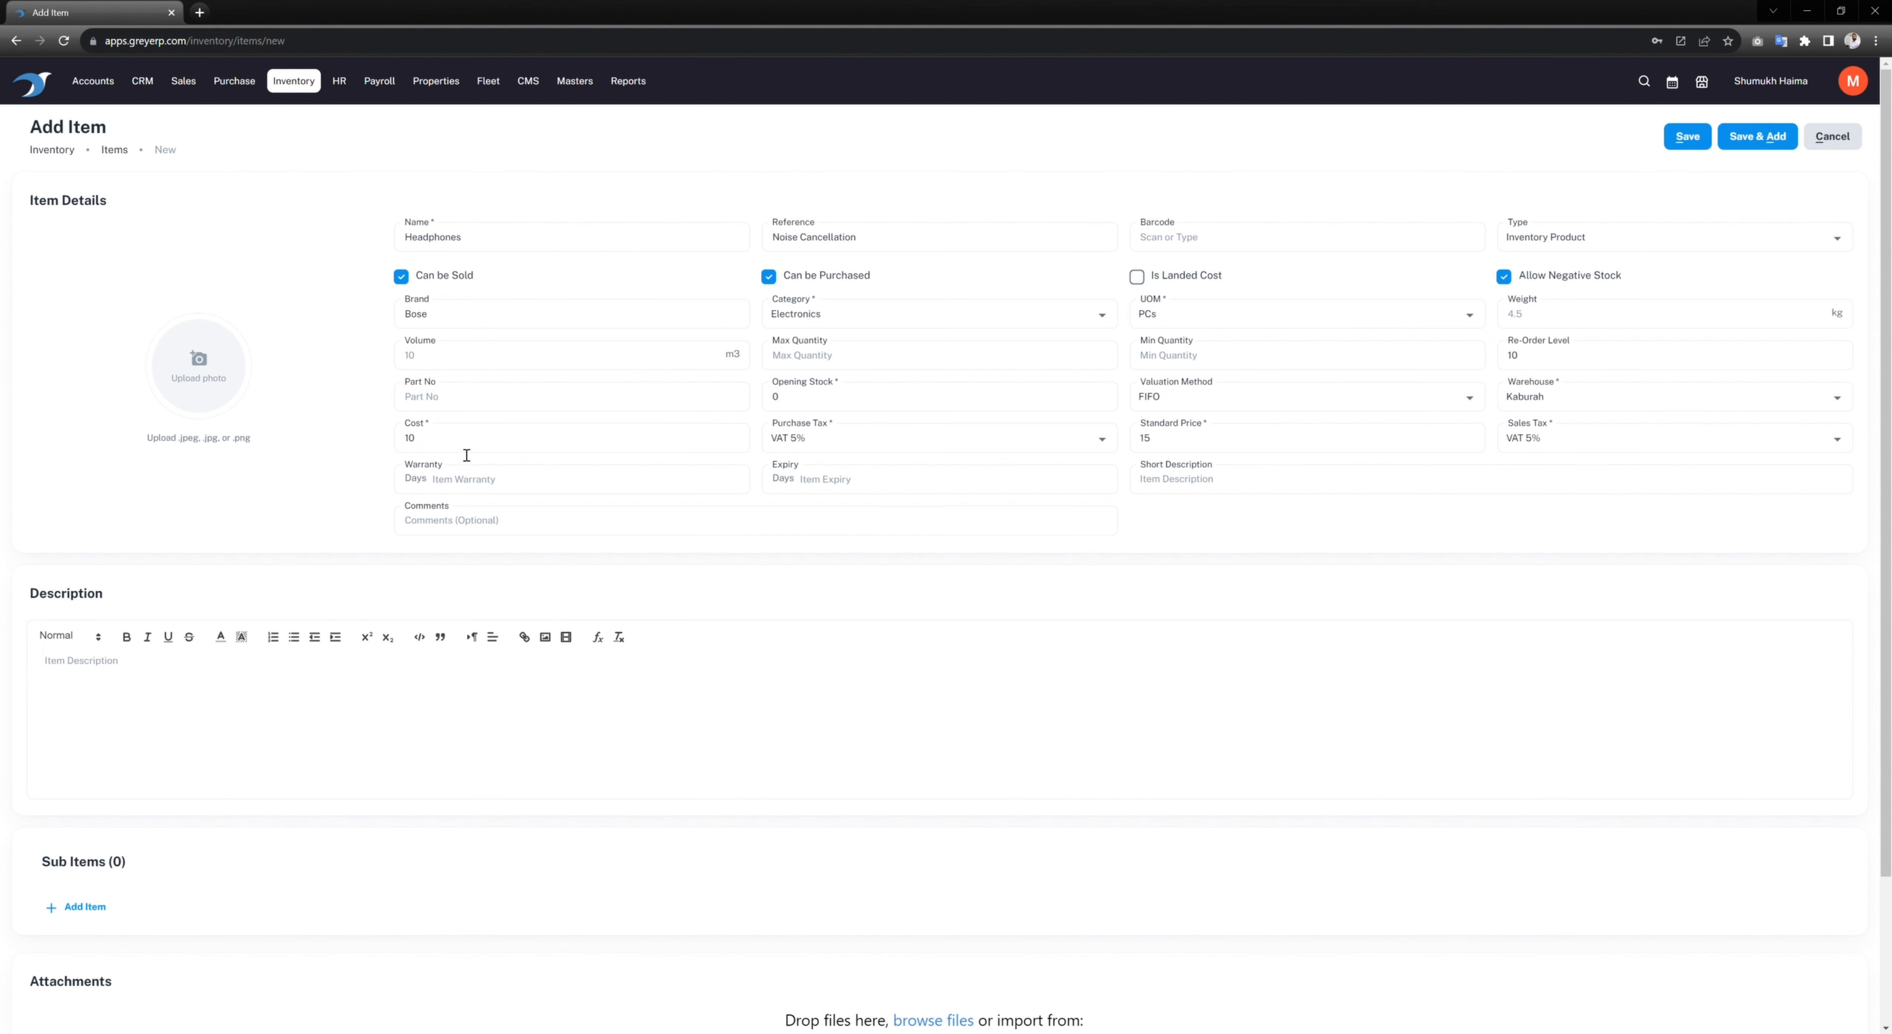
Step: Review the completed Headphones form and save the item
scroll(485, 478, "down", 3)
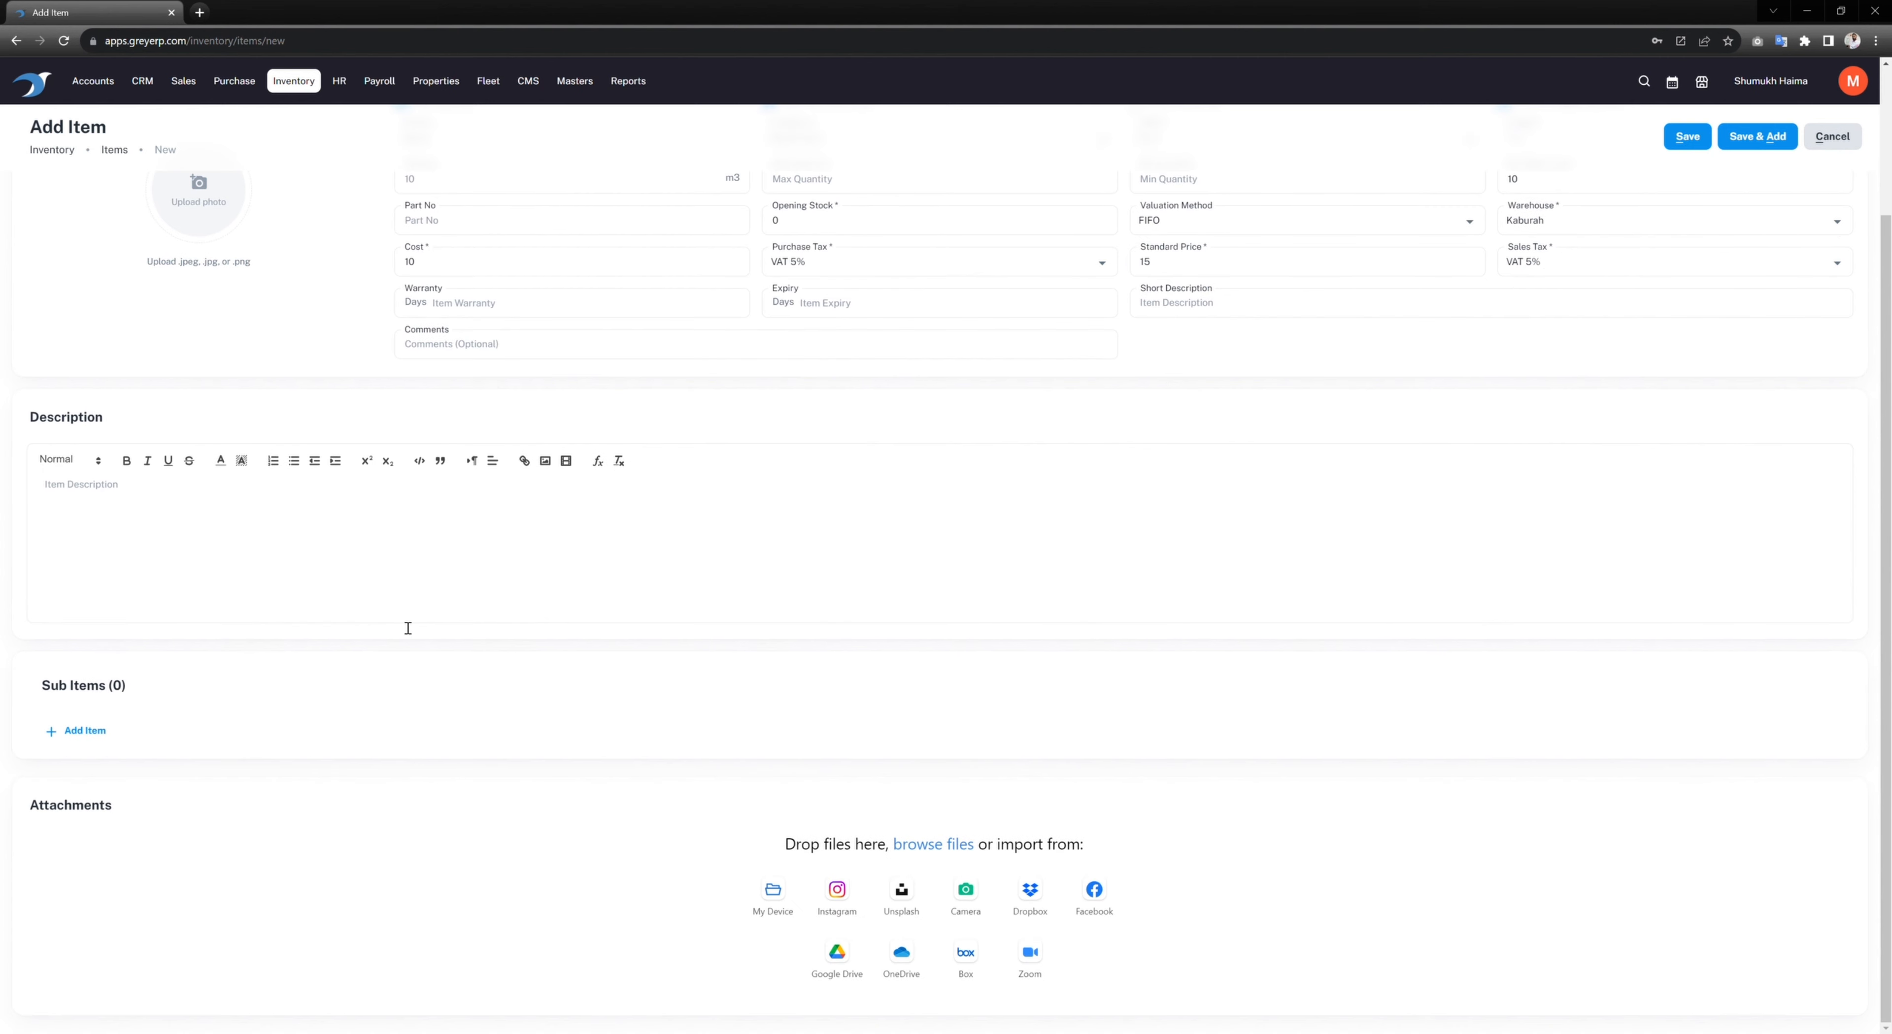
scroll(463, 535, "up", 3)
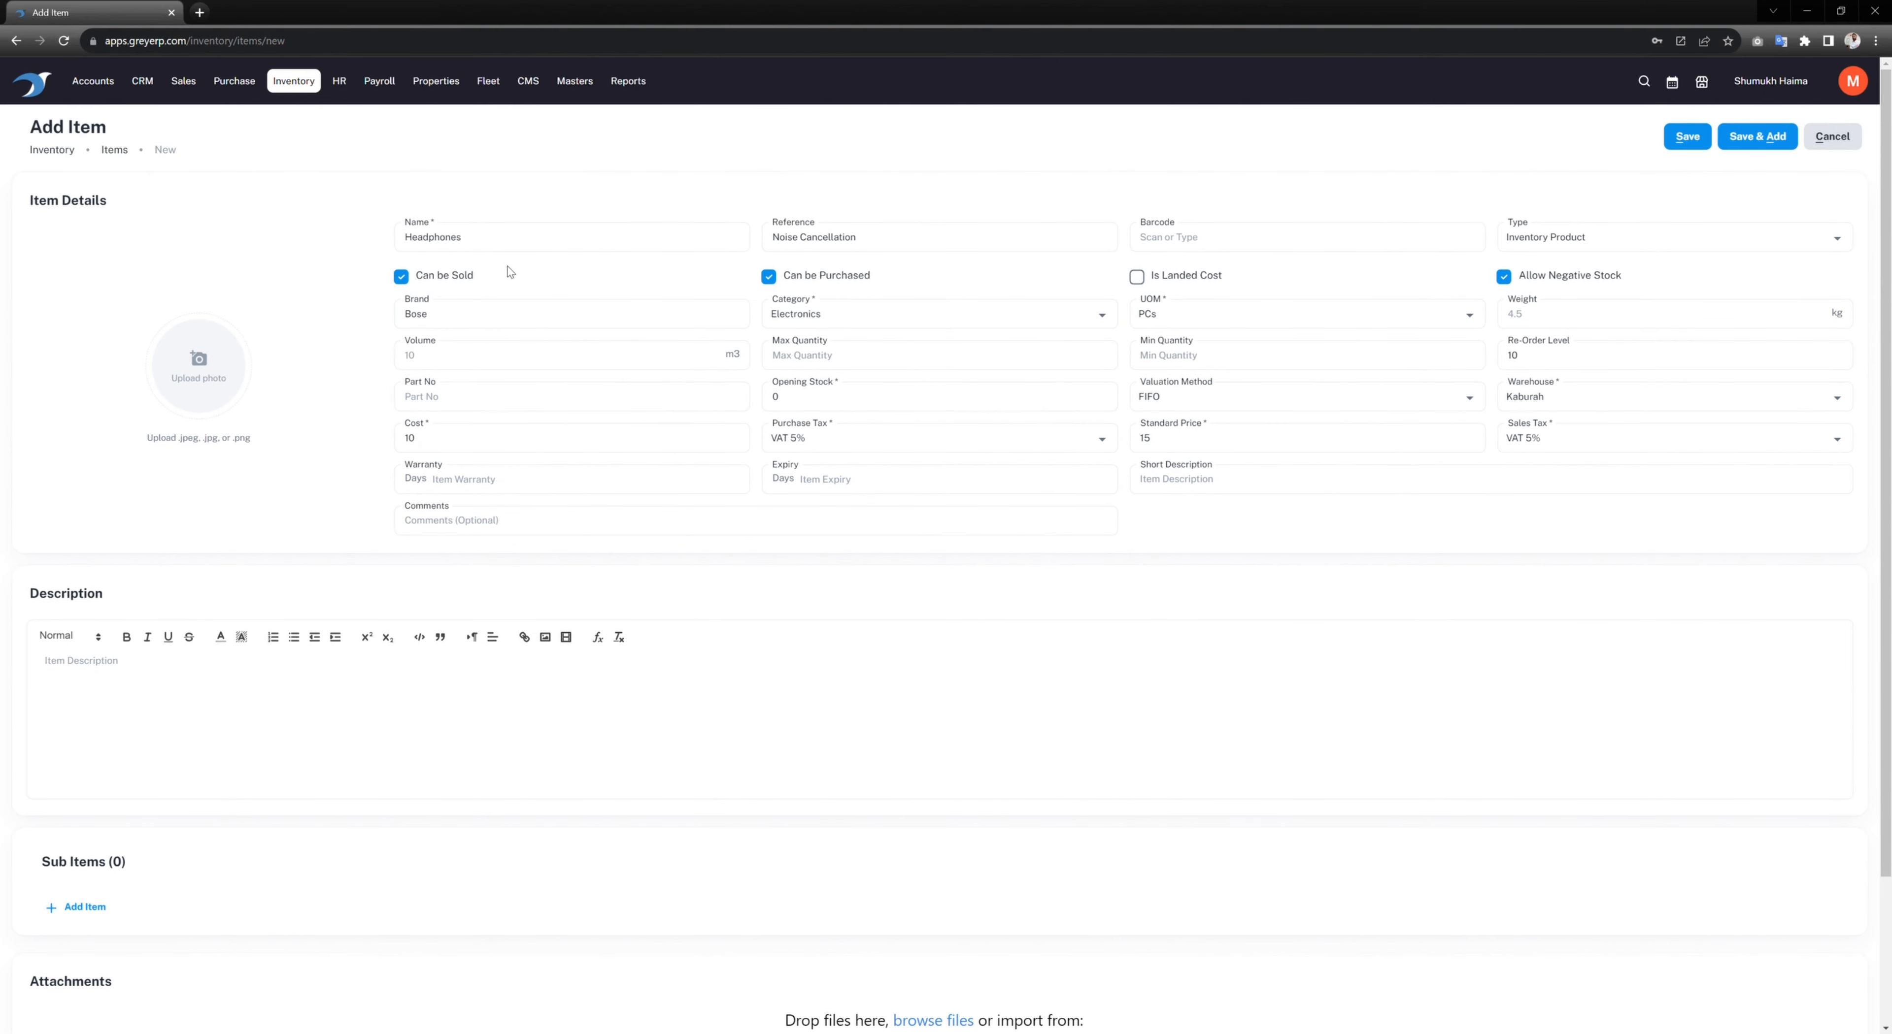
scroll(461, 591, "down", 3)
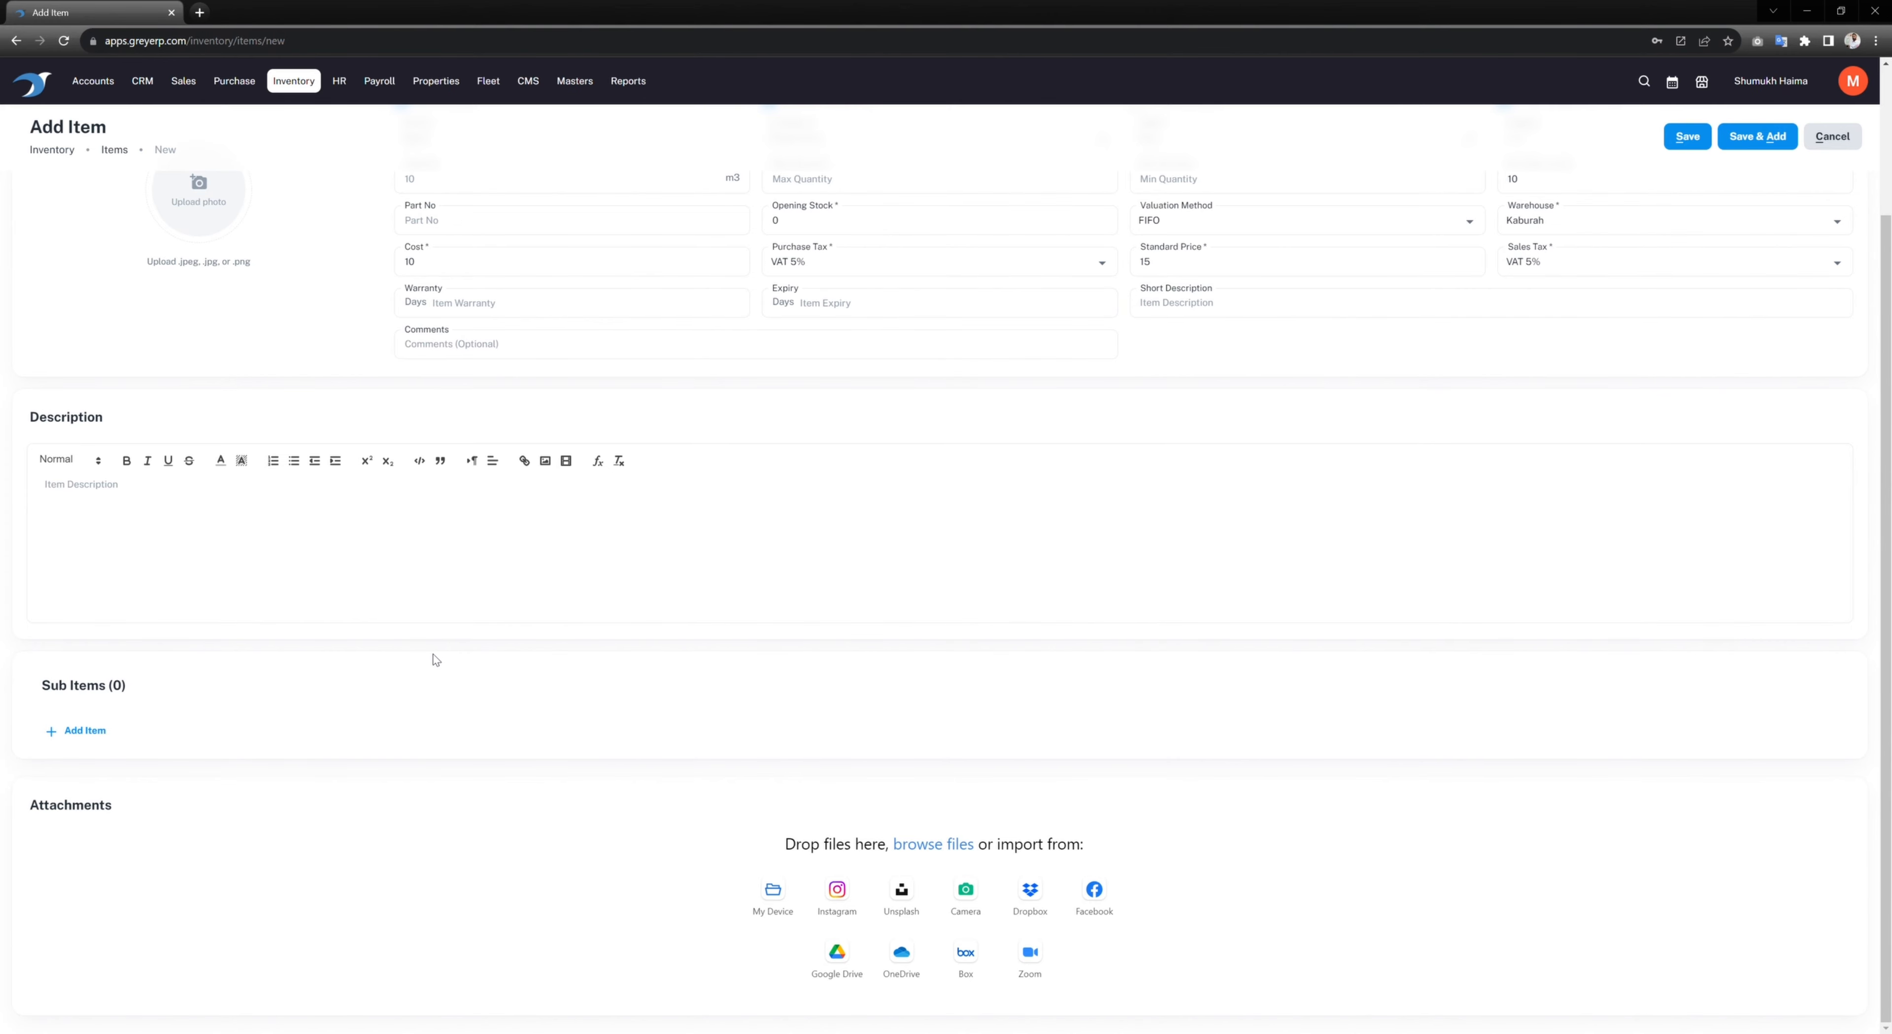
scroll(435, 647, "up", 3)
scroll(347, 703, "down", 2)
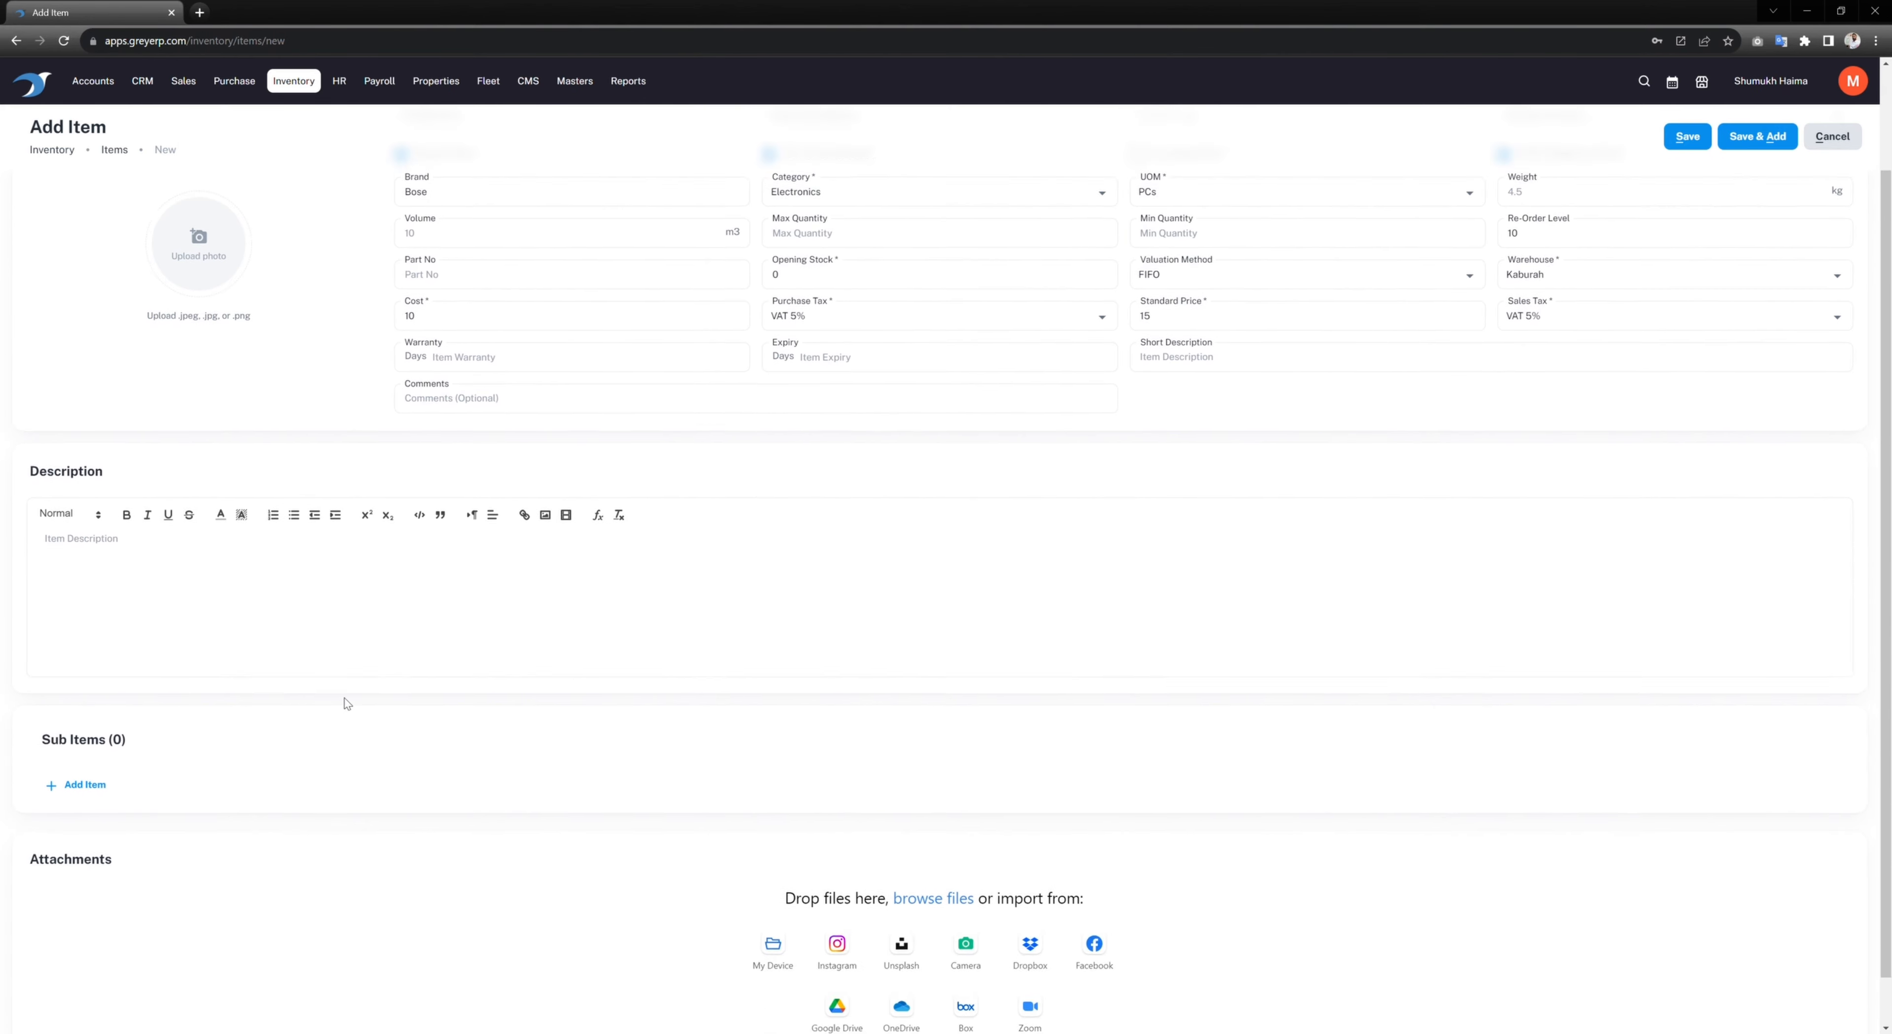
scroll(347, 703, "down", 1)
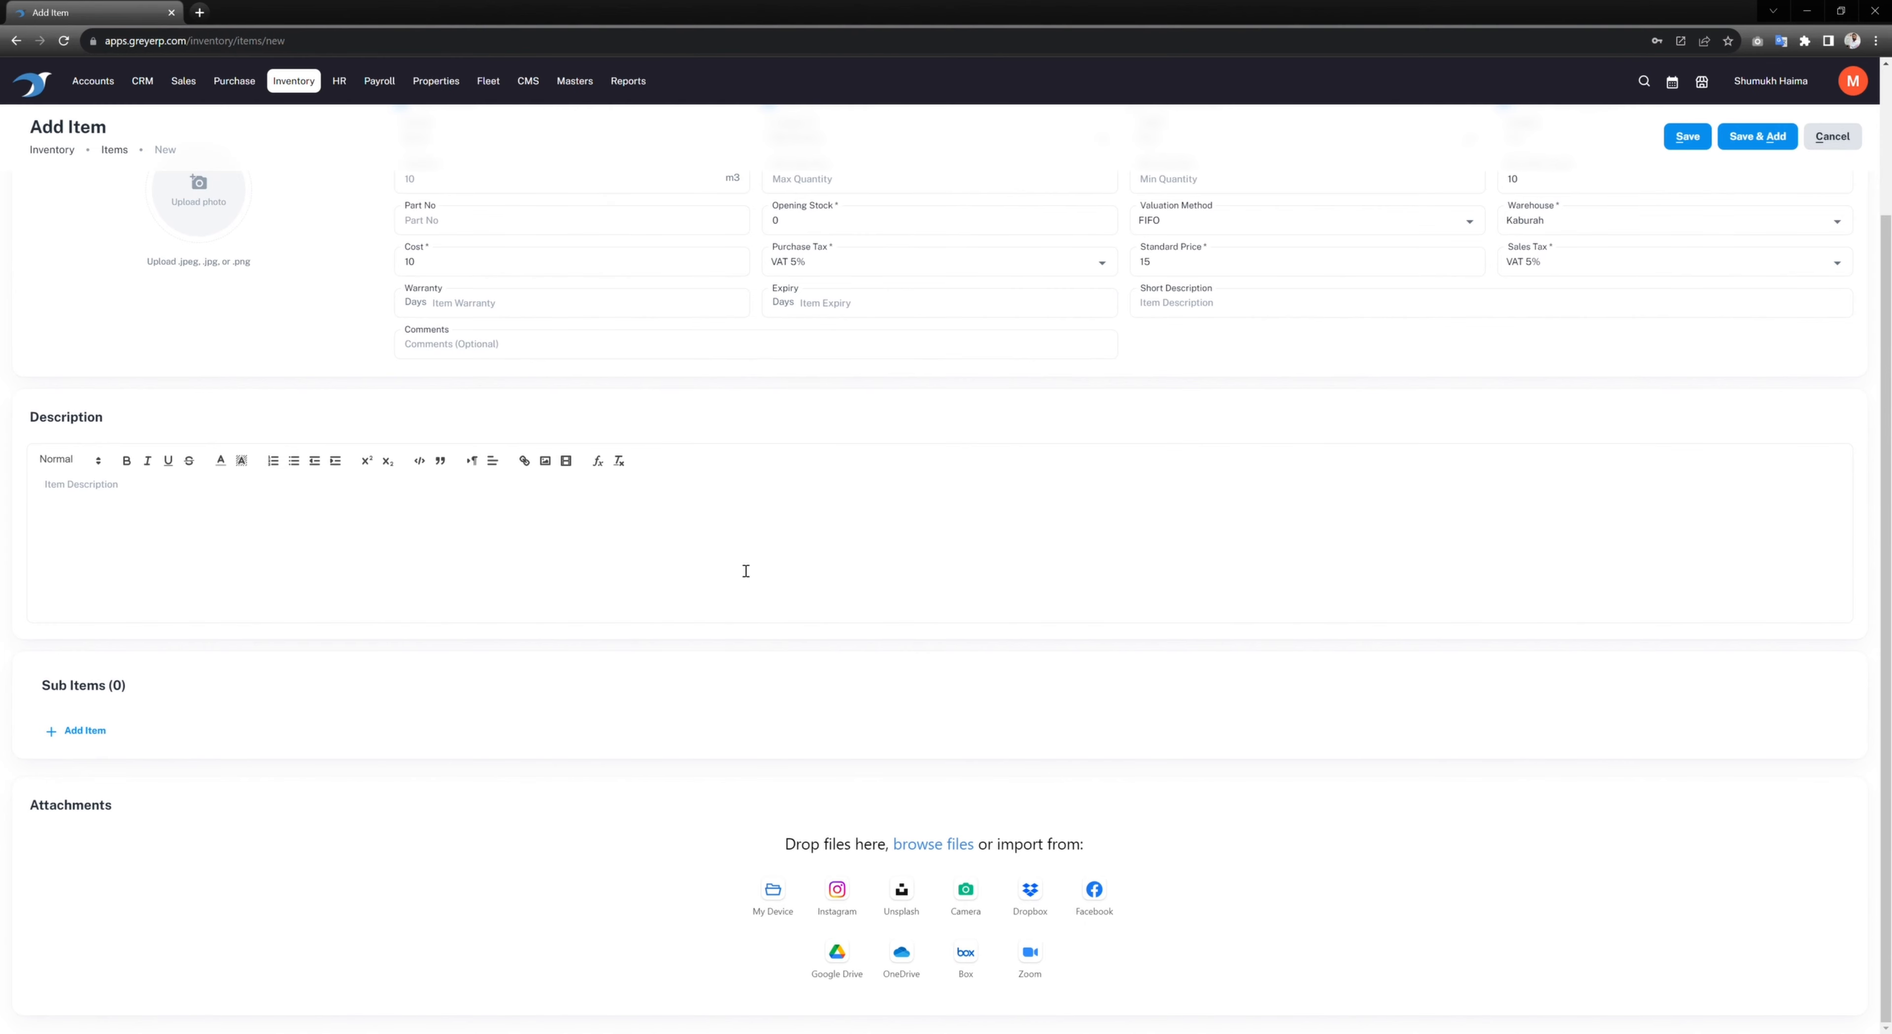
scroll(745, 571, "up", 3)
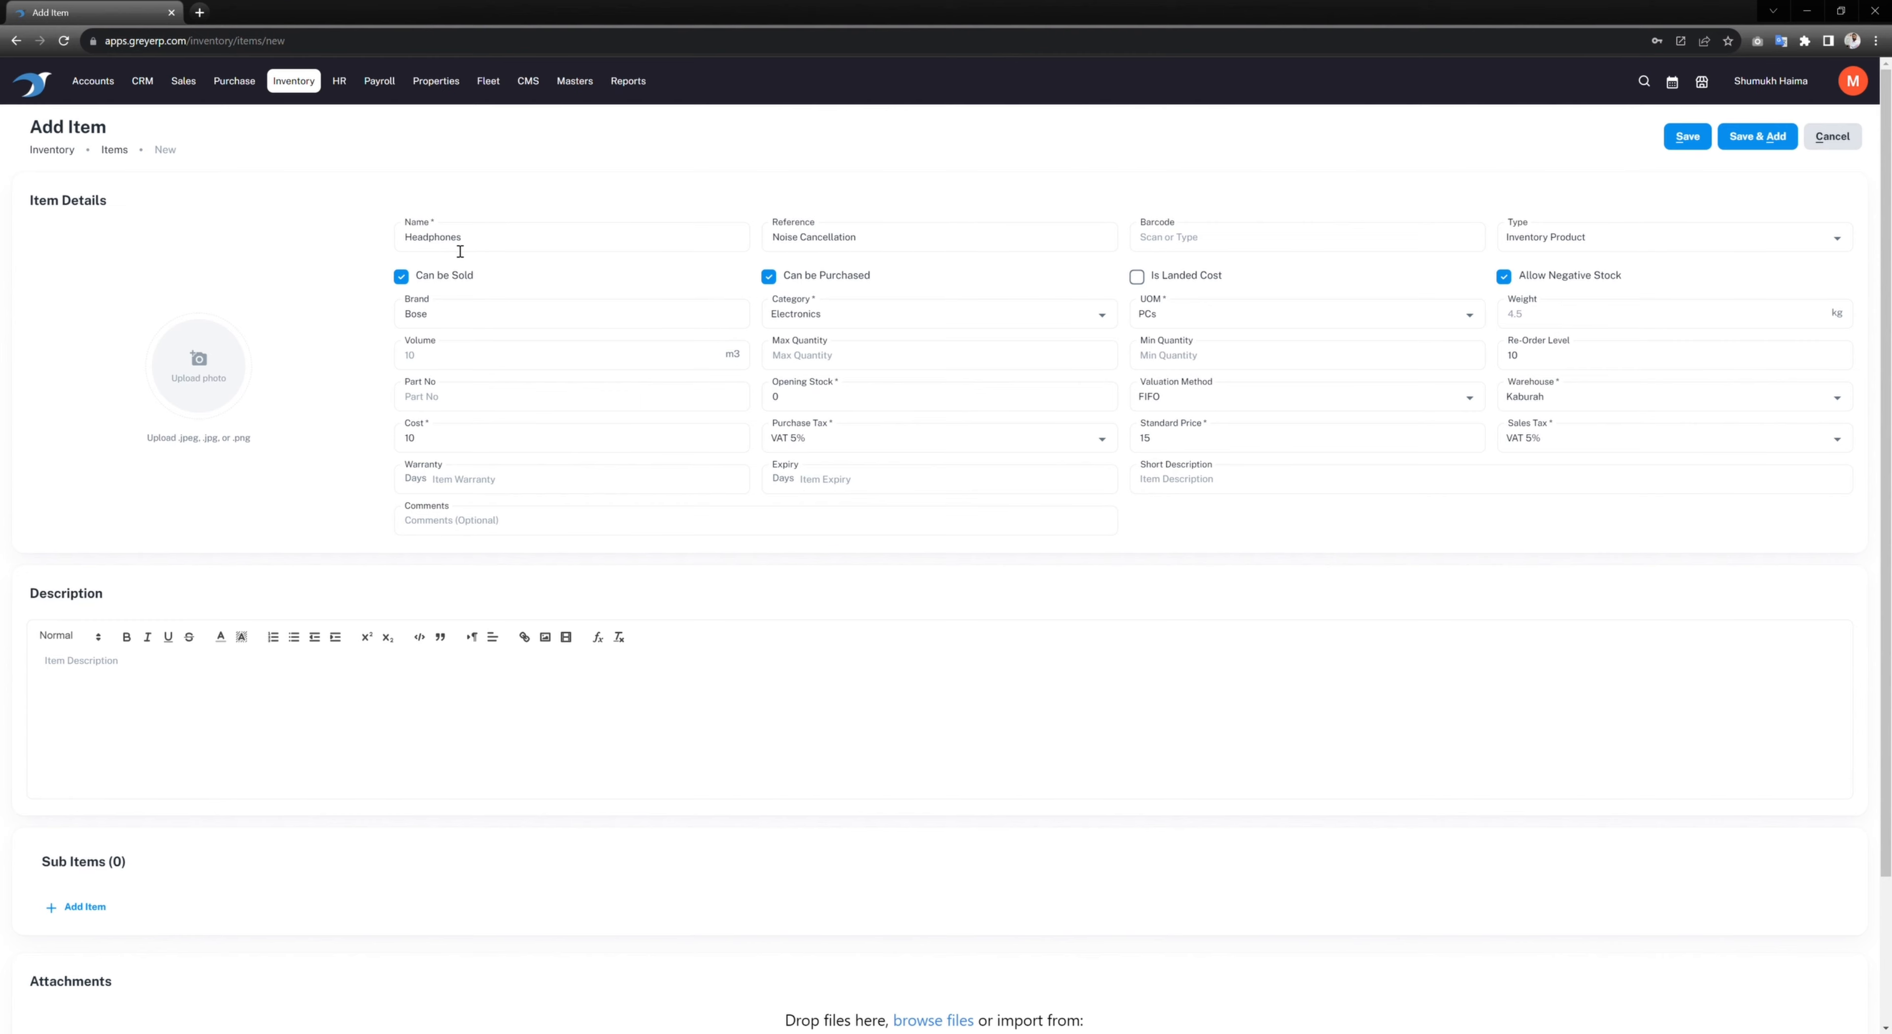
scroll(1186, 491, "down", 3)
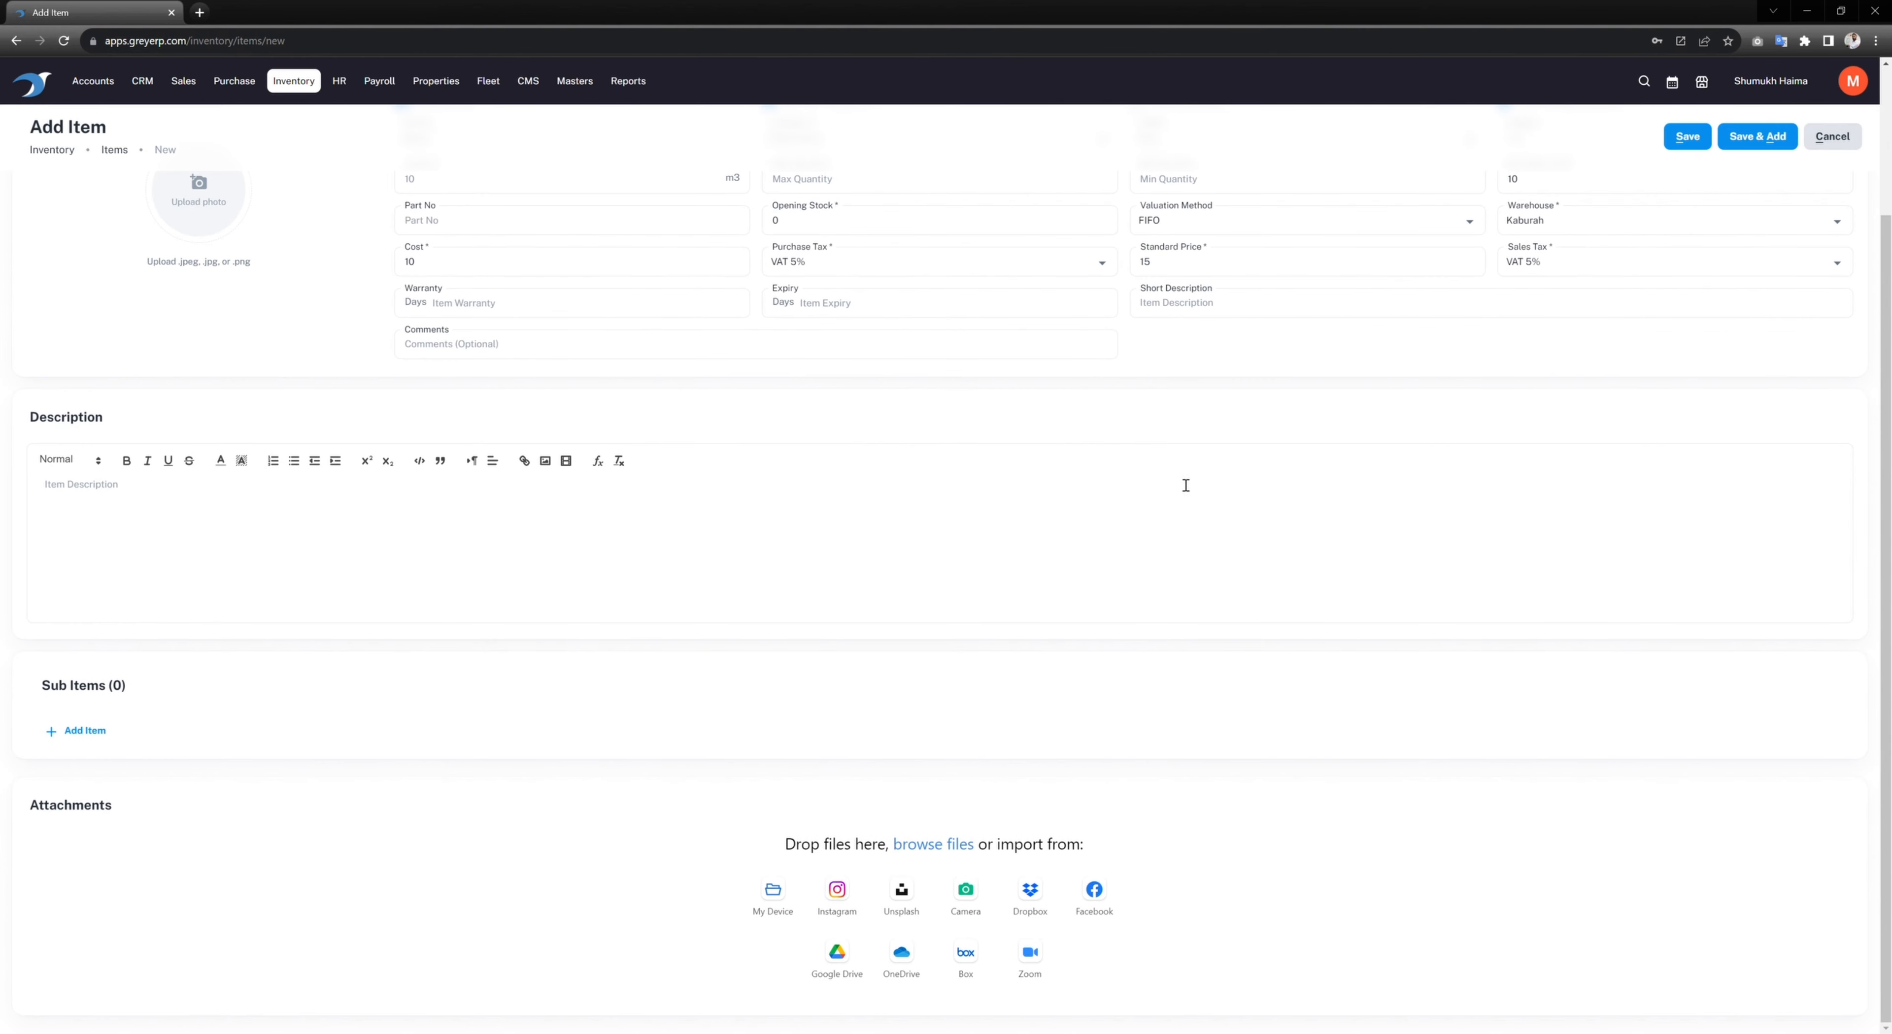
scroll(1601, 295, "up", 3)
left_click(1687, 136)
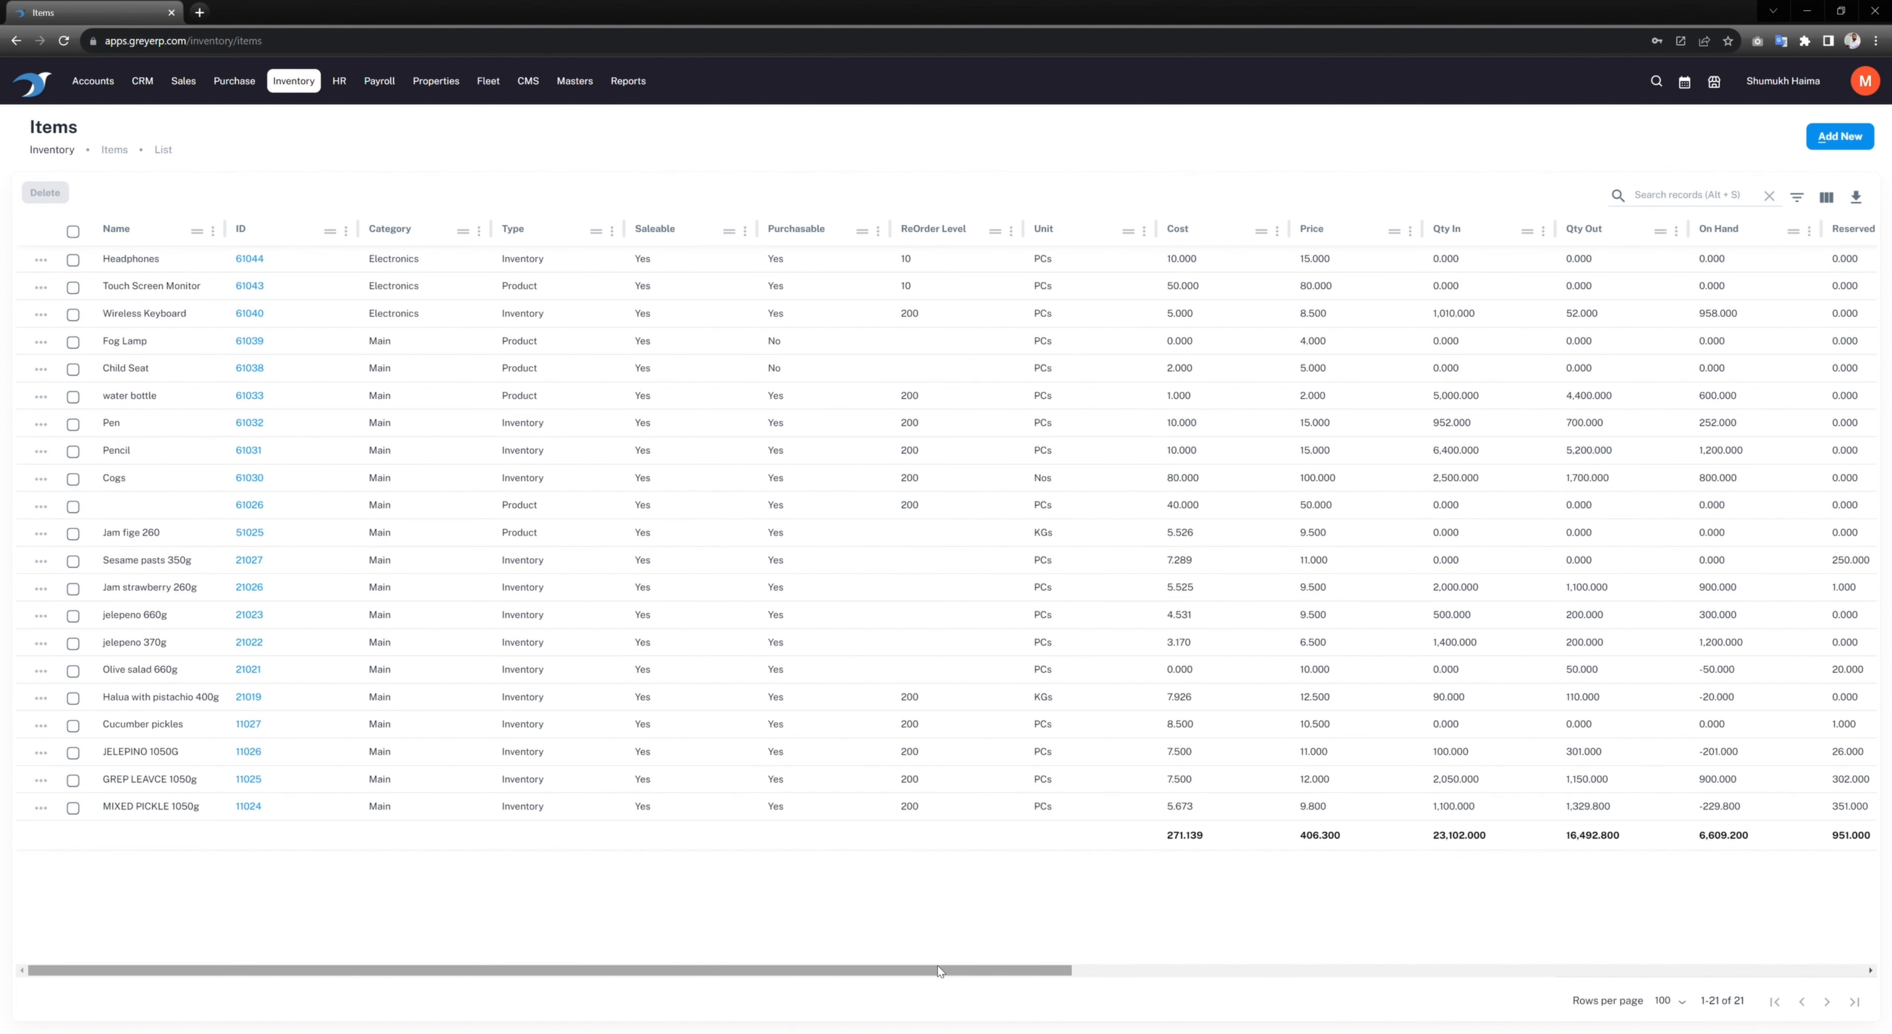
Step: Scroll the 21-item stock list sideways, then bring up the Sales page list
left_click_drag(938, 972, 1387, 995)
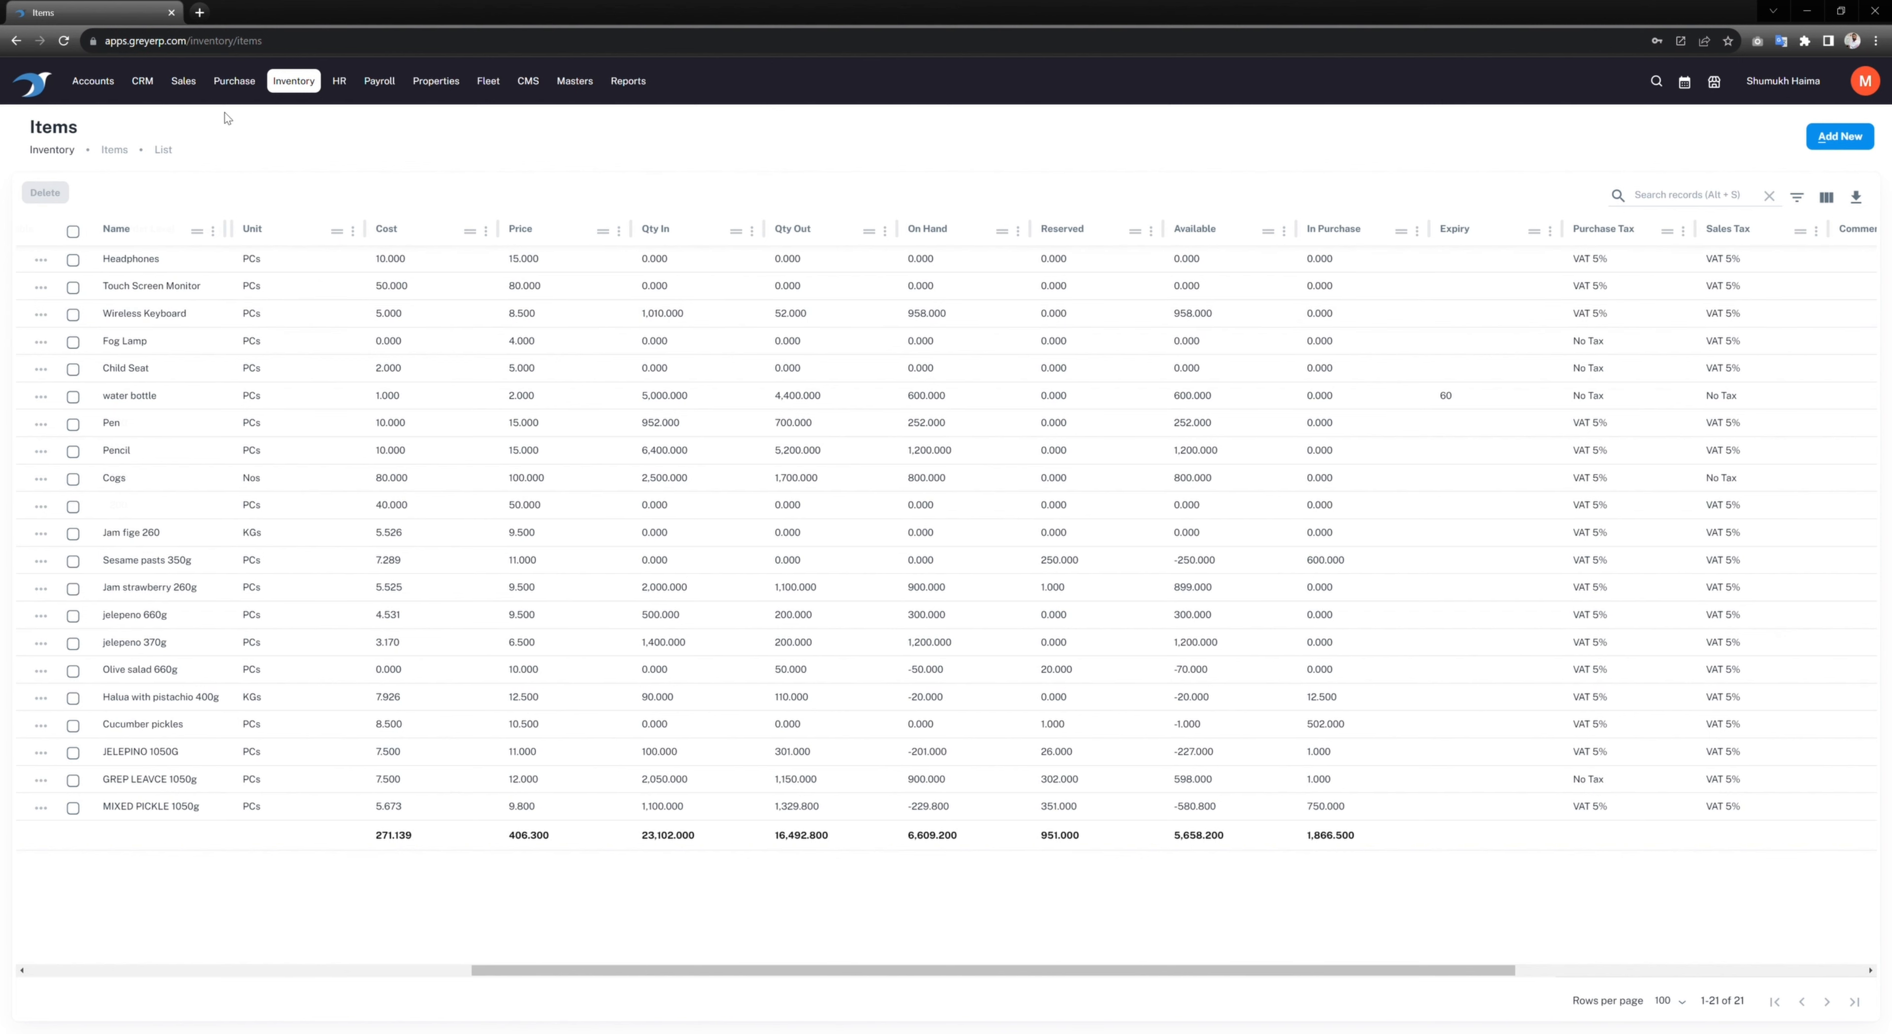
left_click(184, 82)
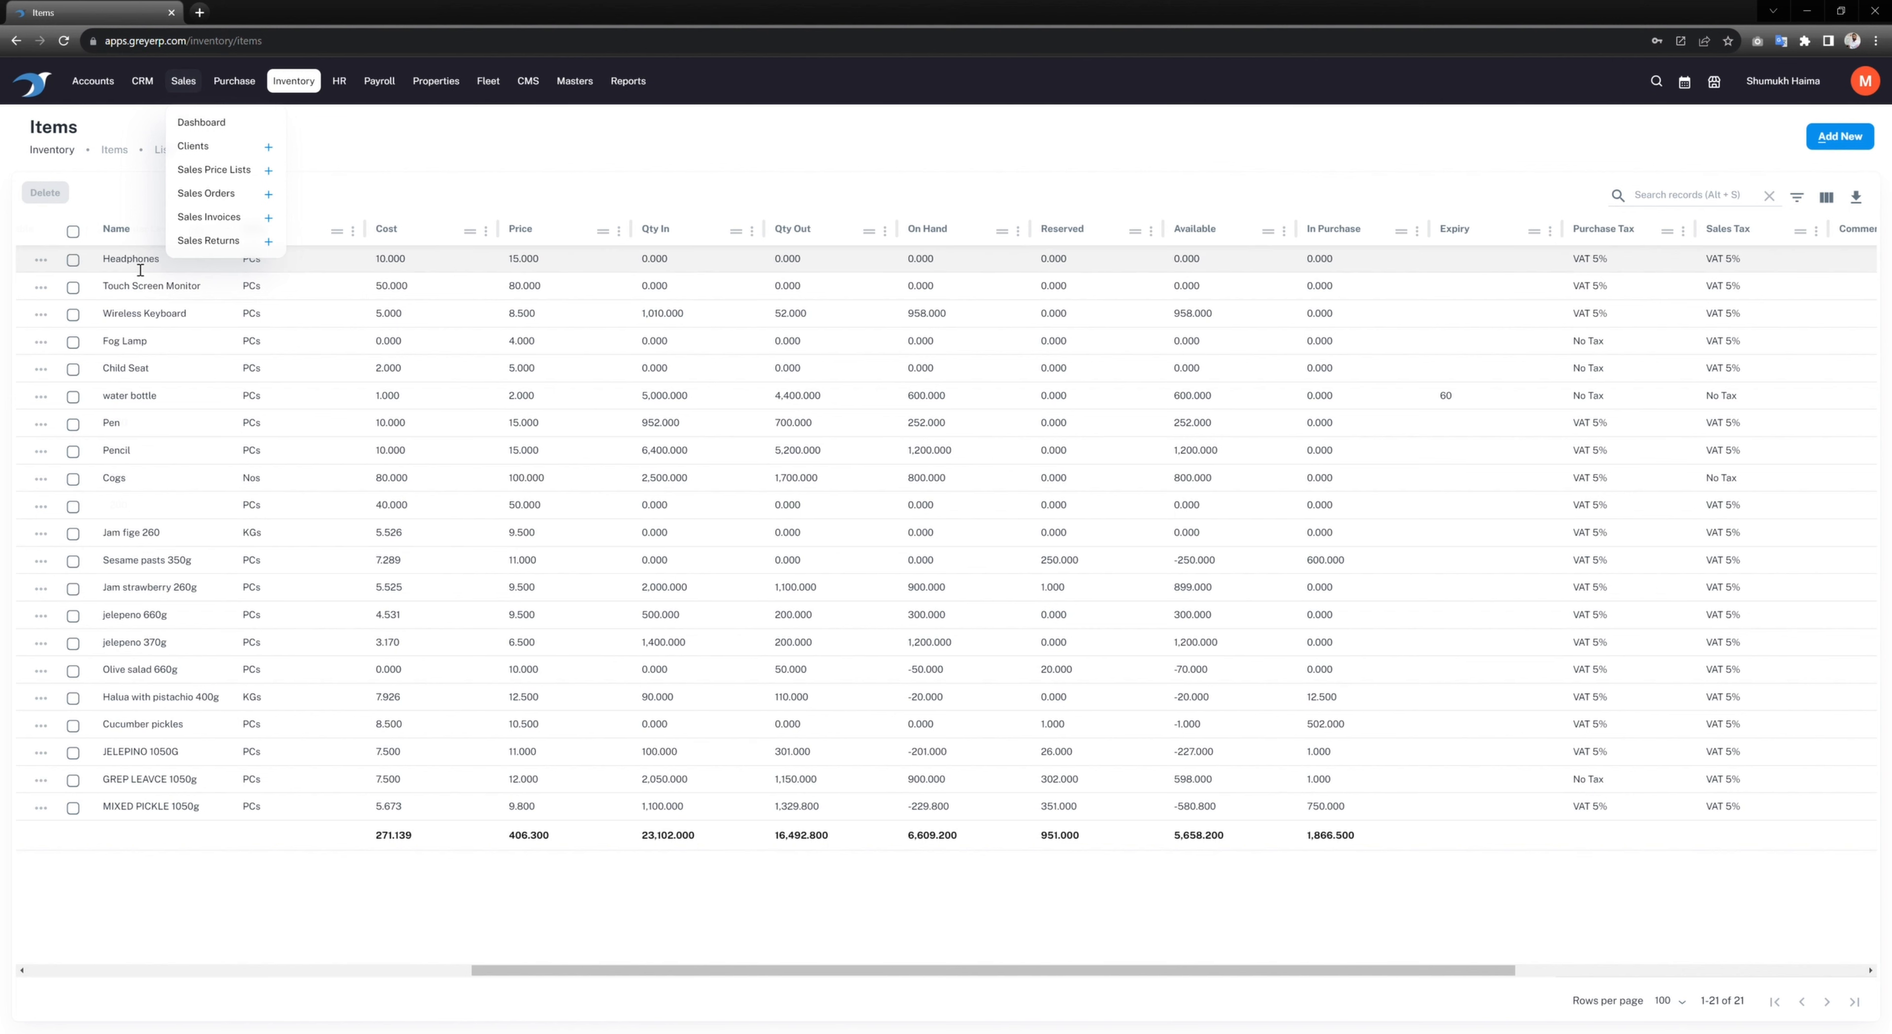
Step: Open the Clients list and hide its Phone, Phone2, Office, Email, Website and Location columns
left_click(211, 148)
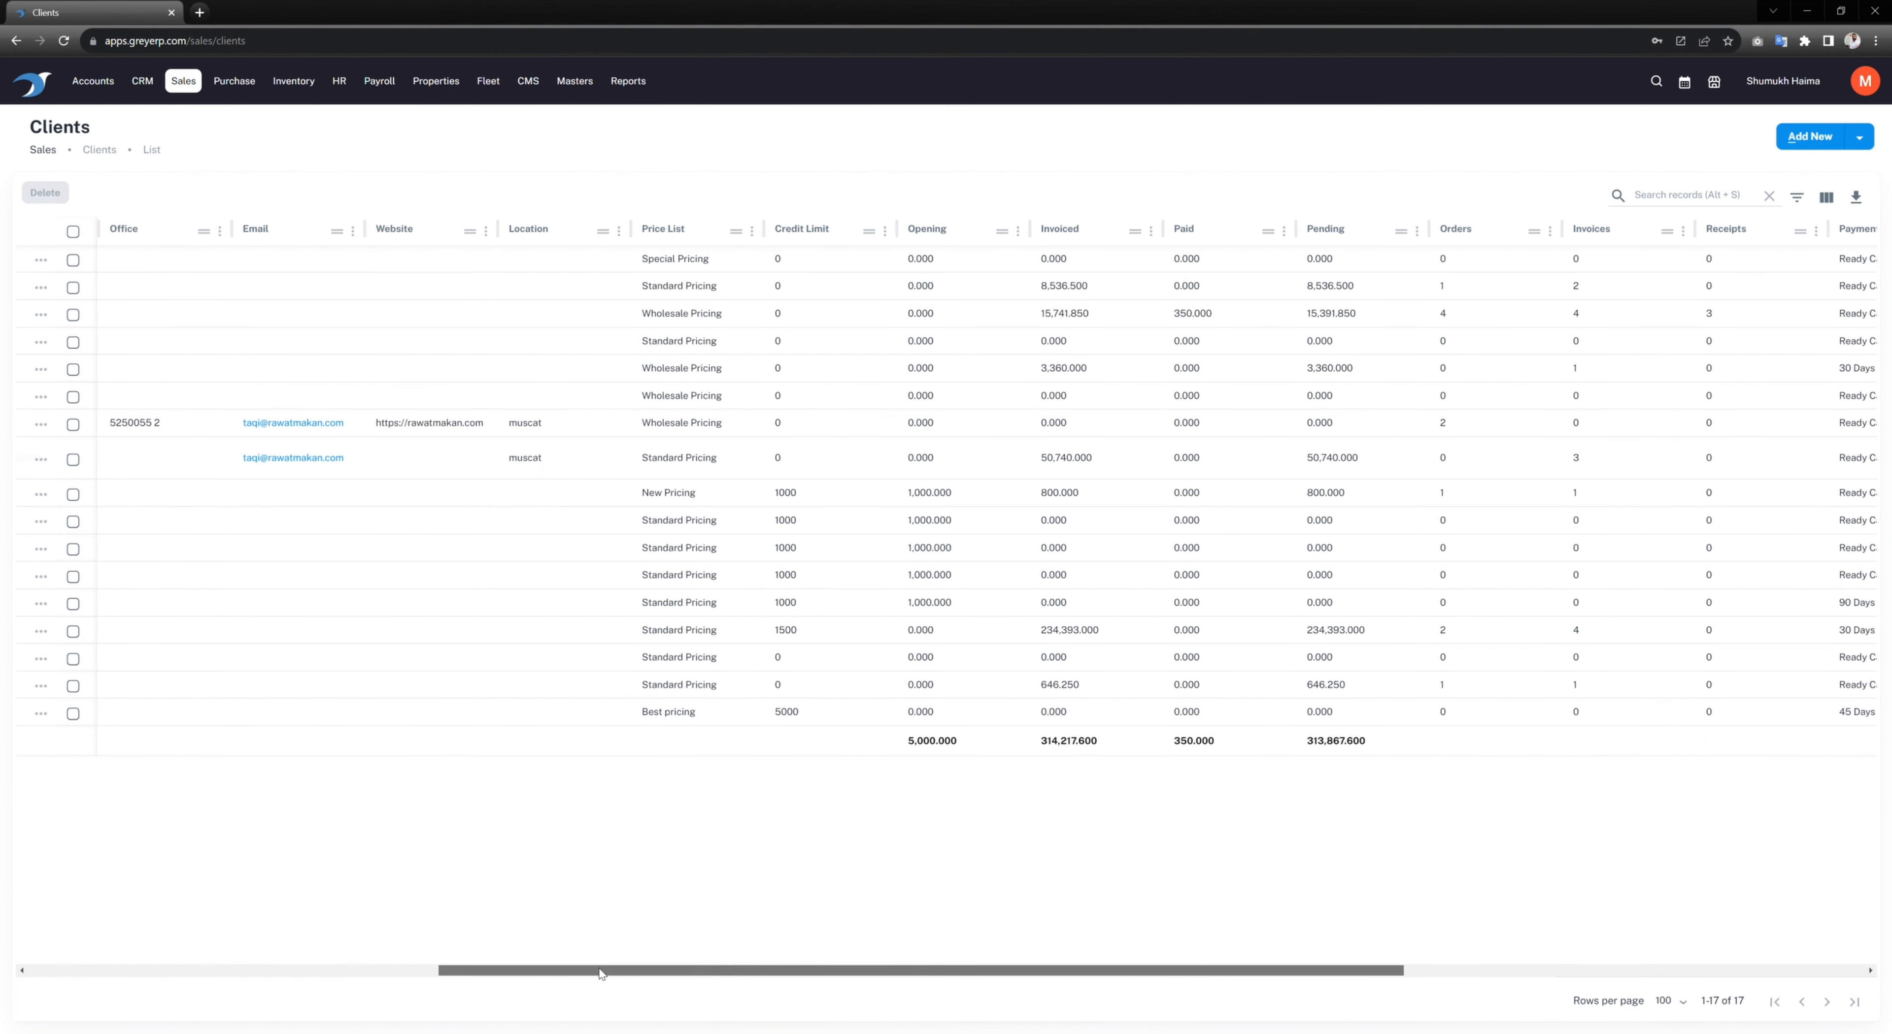
left_click_drag(595, 971, 142, 955)
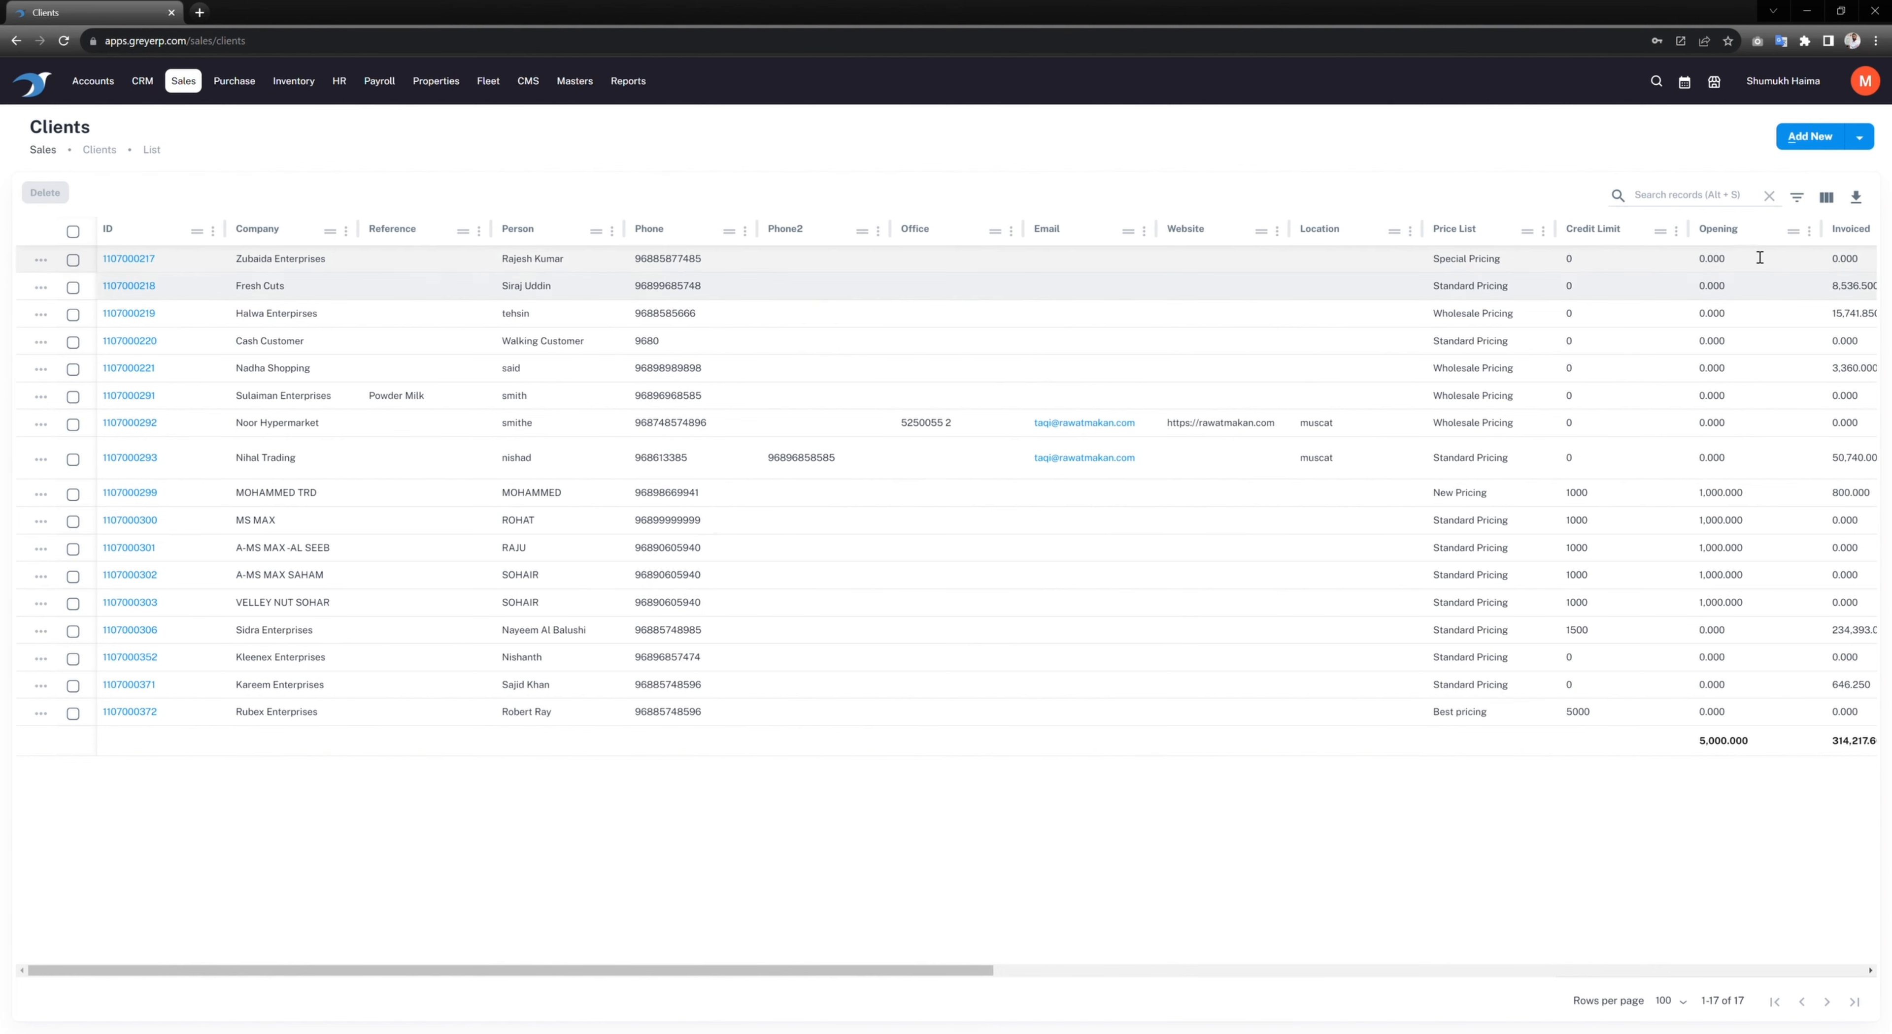
left_click(1826, 197)
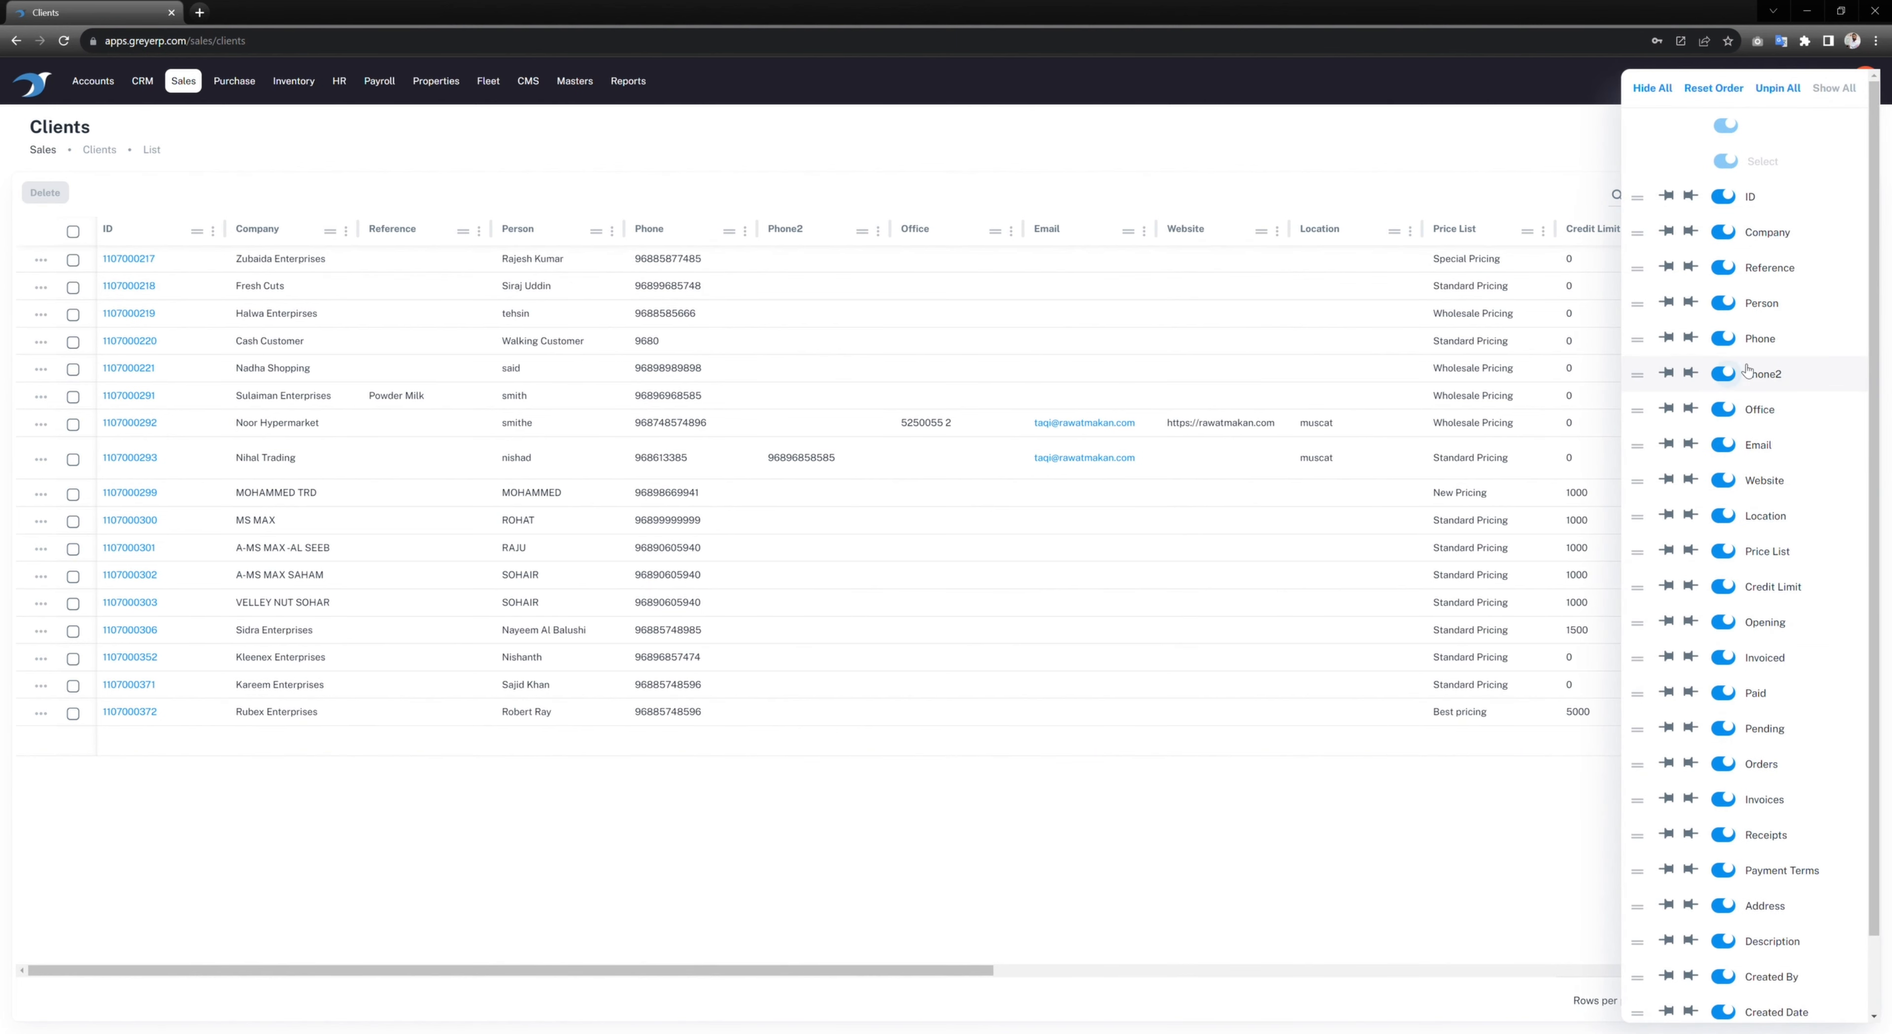
left_click(1731, 376)
left_click(1727, 341)
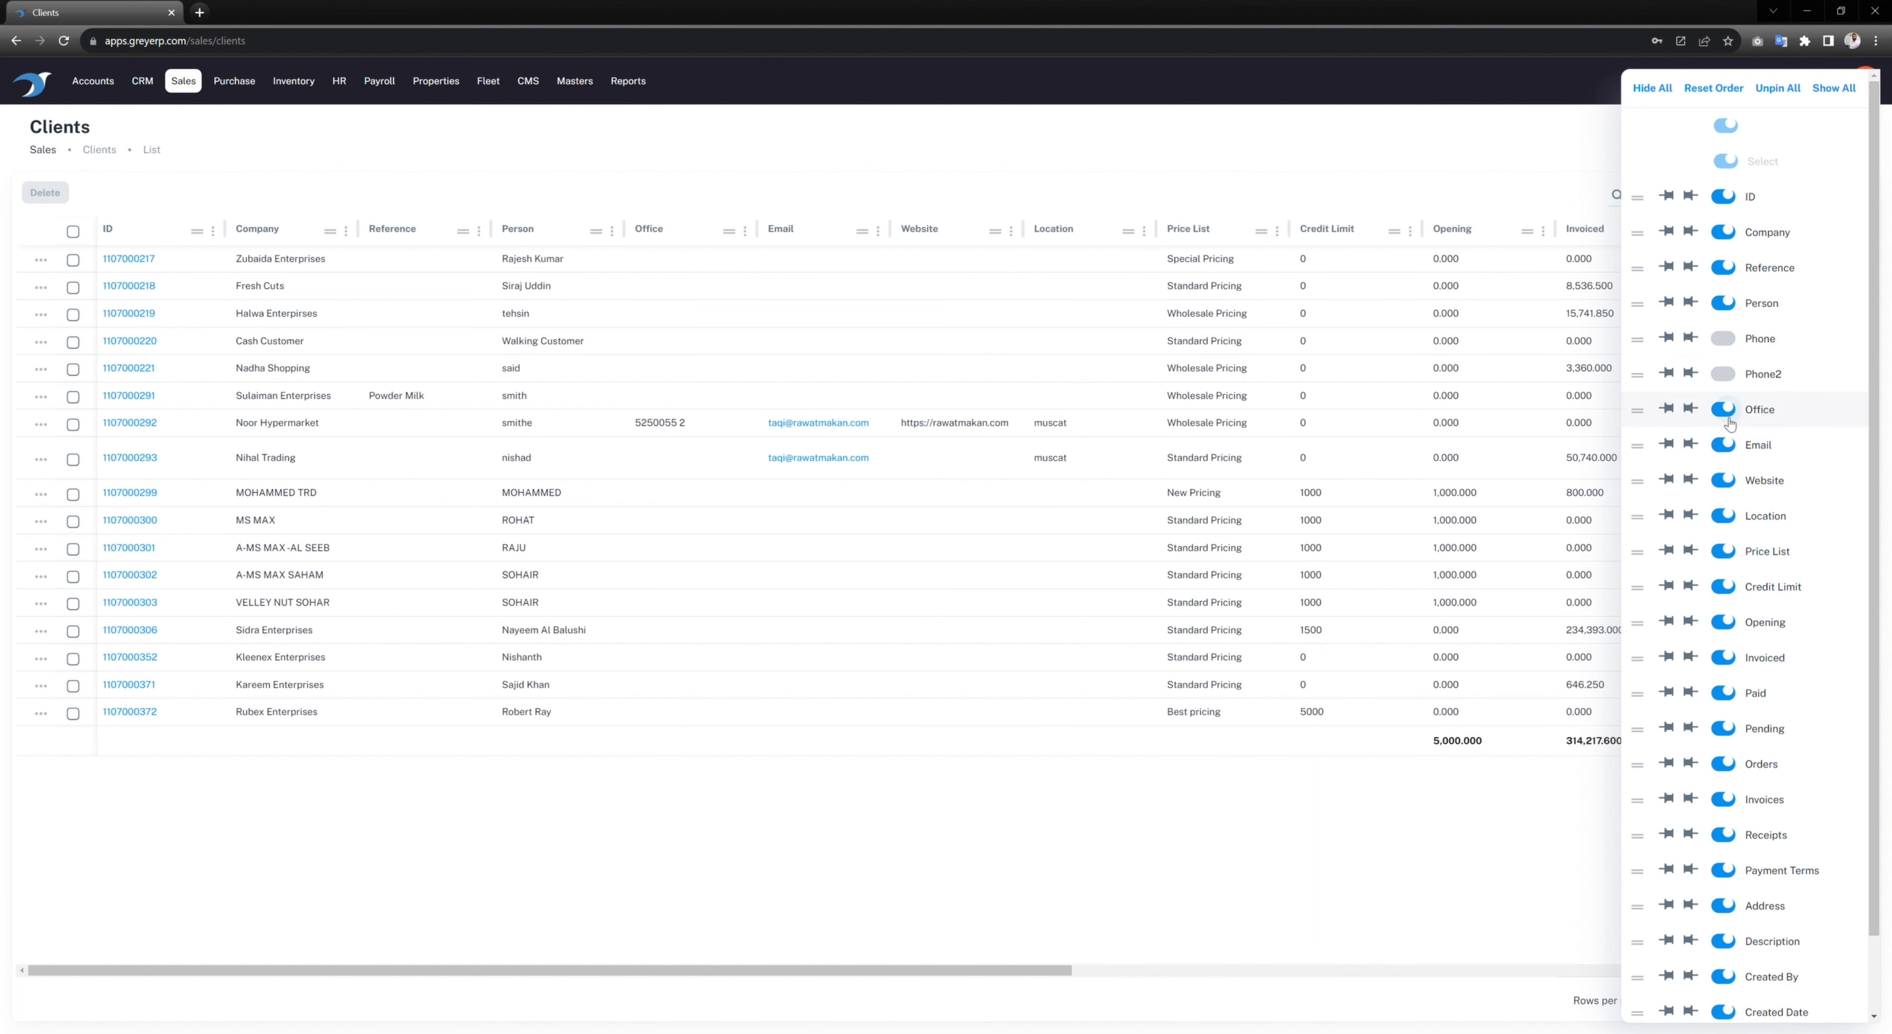
left_click(1727, 411)
left_click(1732, 447)
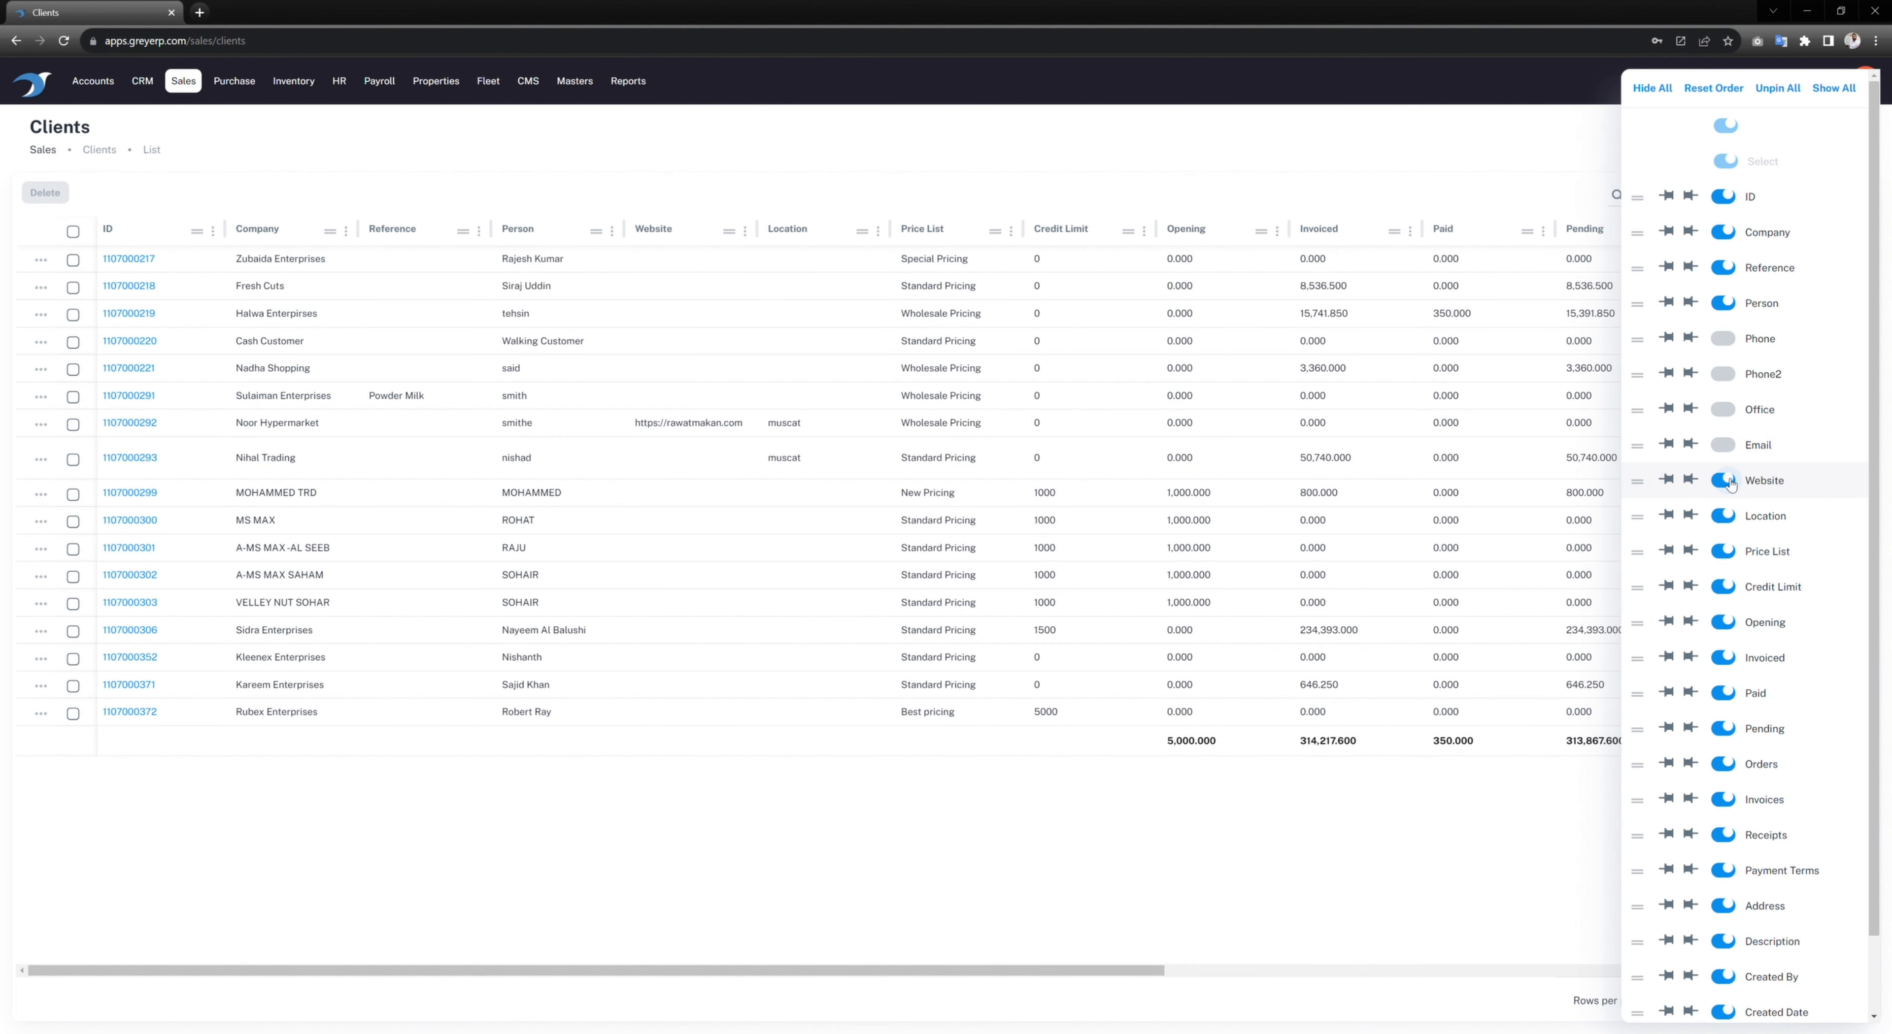
left_click(1729, 483)
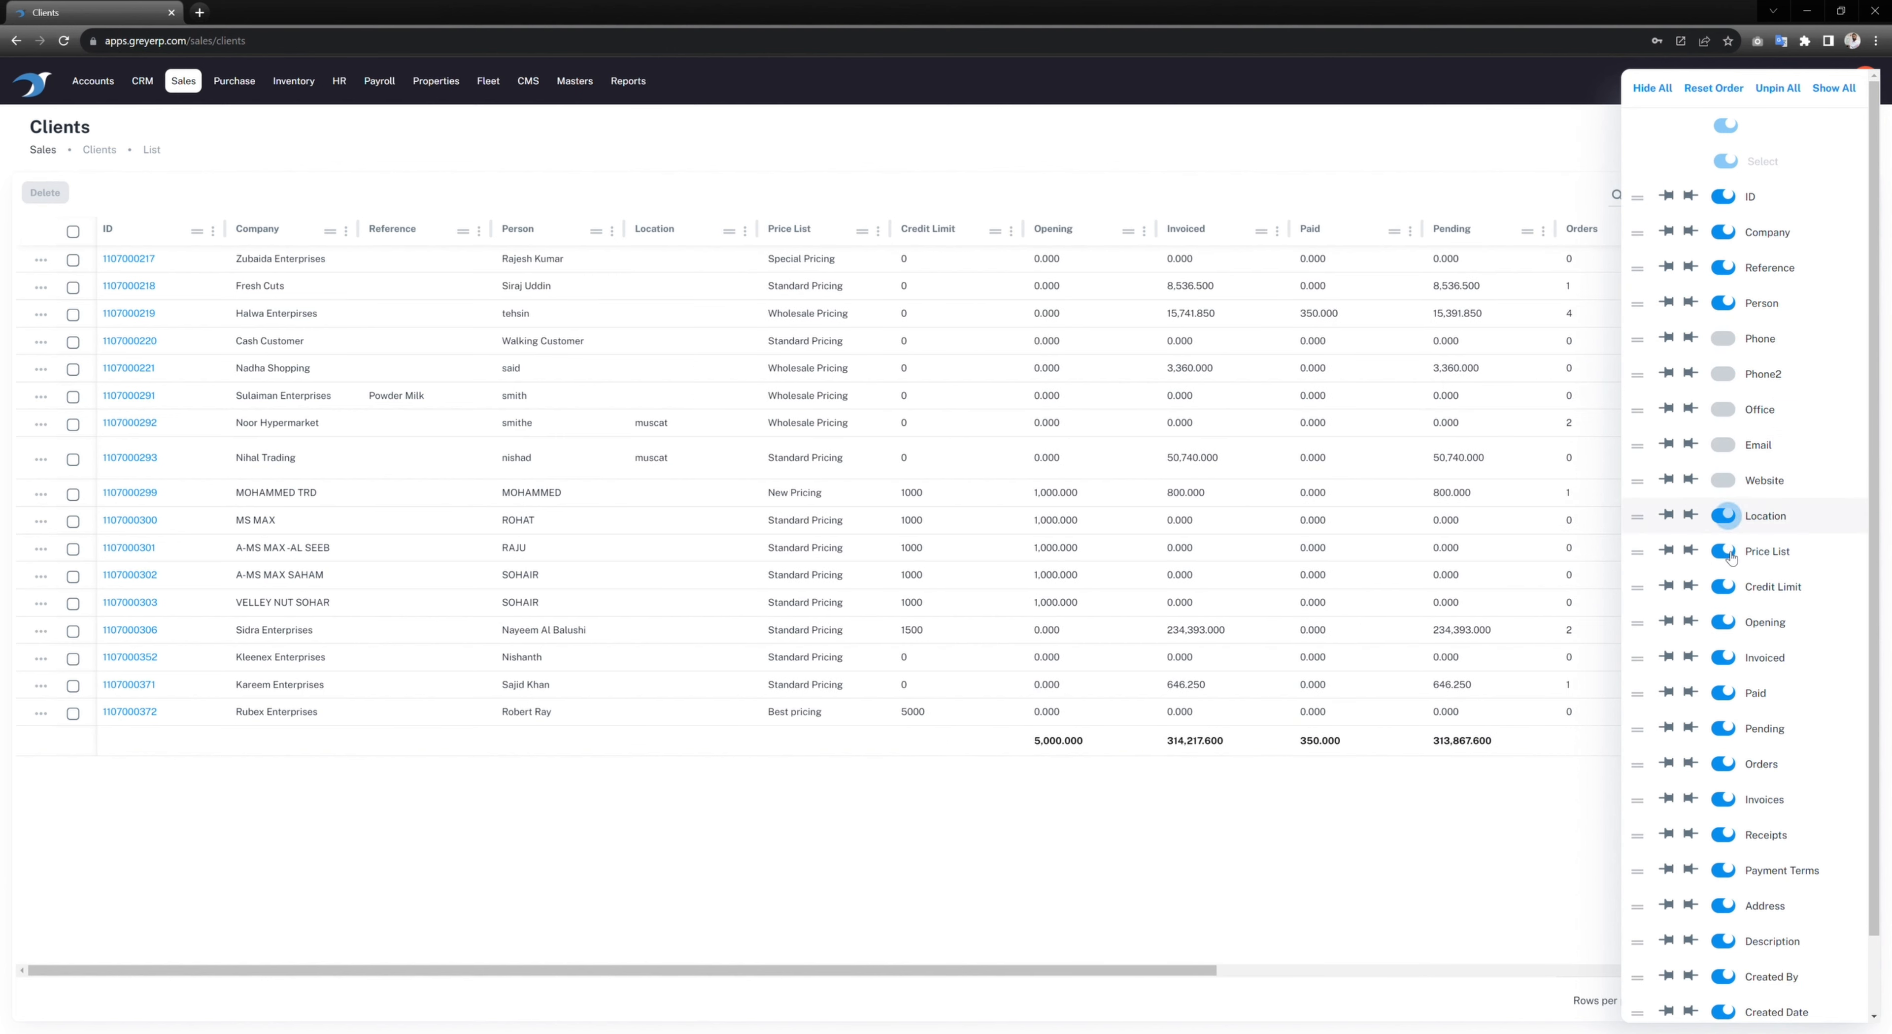
left_click(1145, 845)
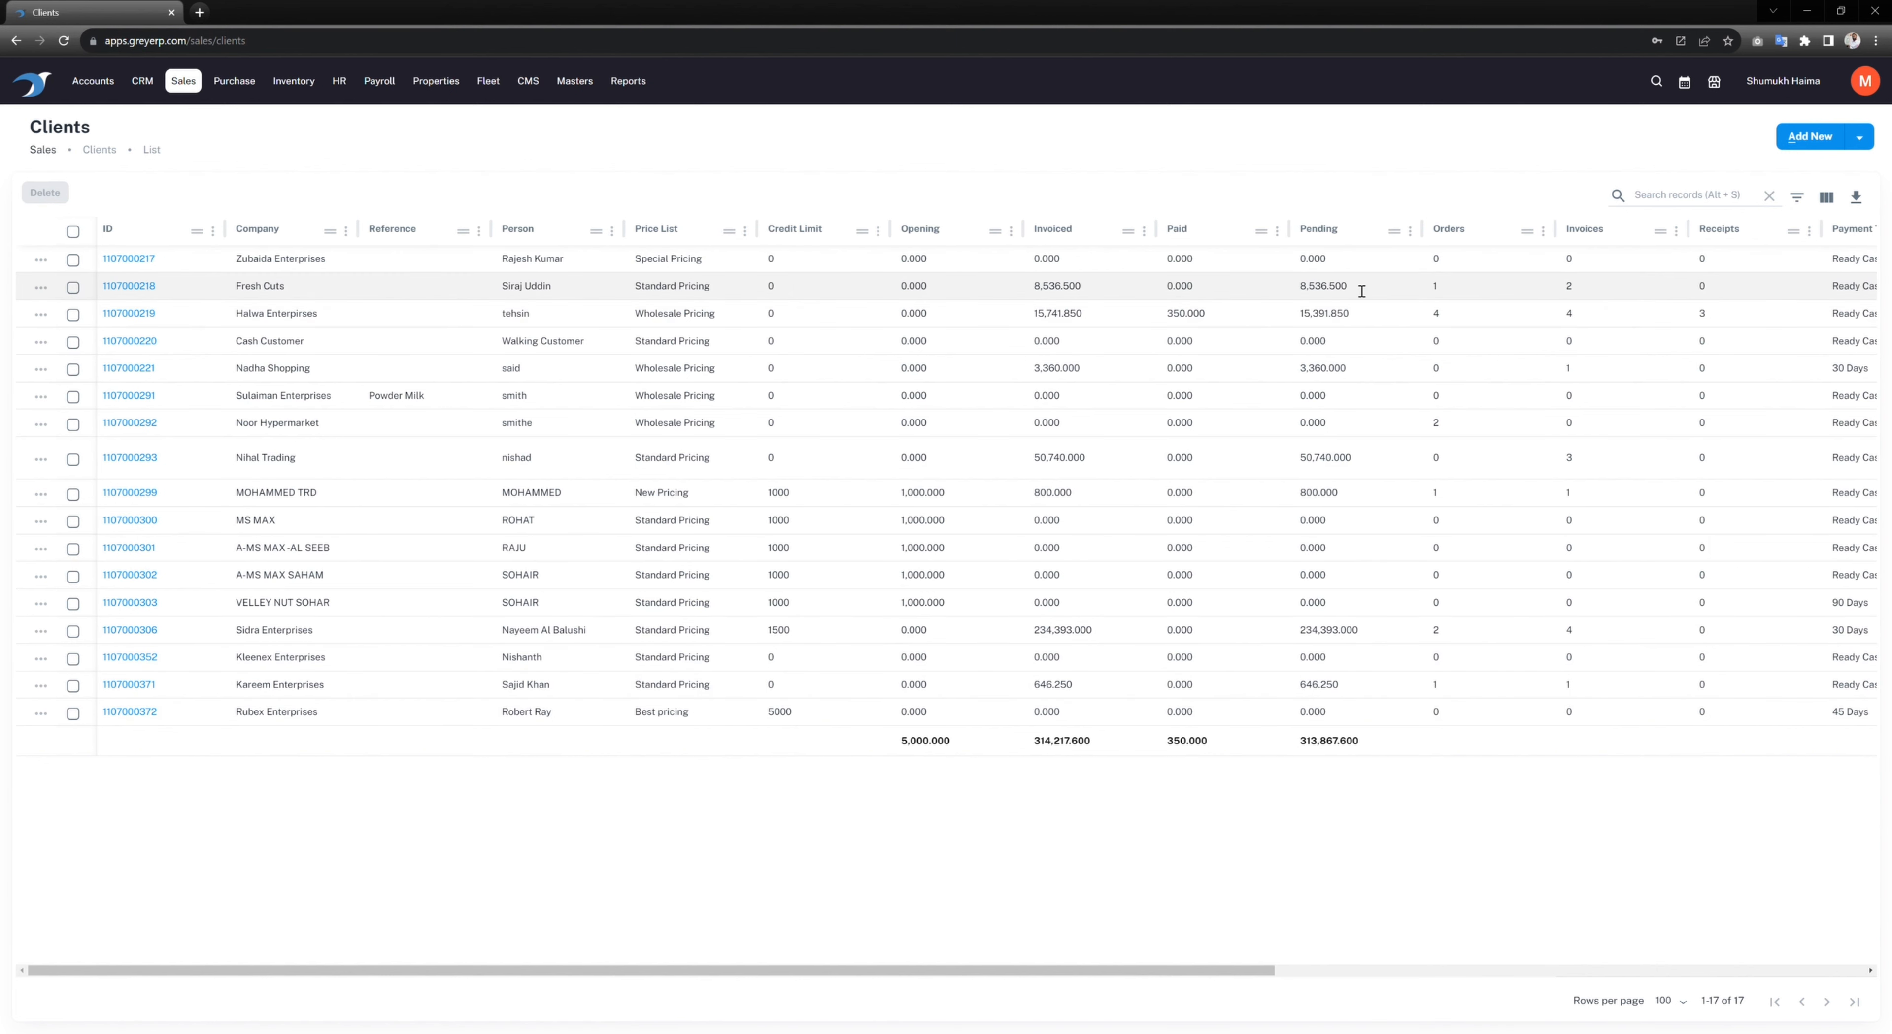
left_click_drag(1253, 971, 1512, 971)
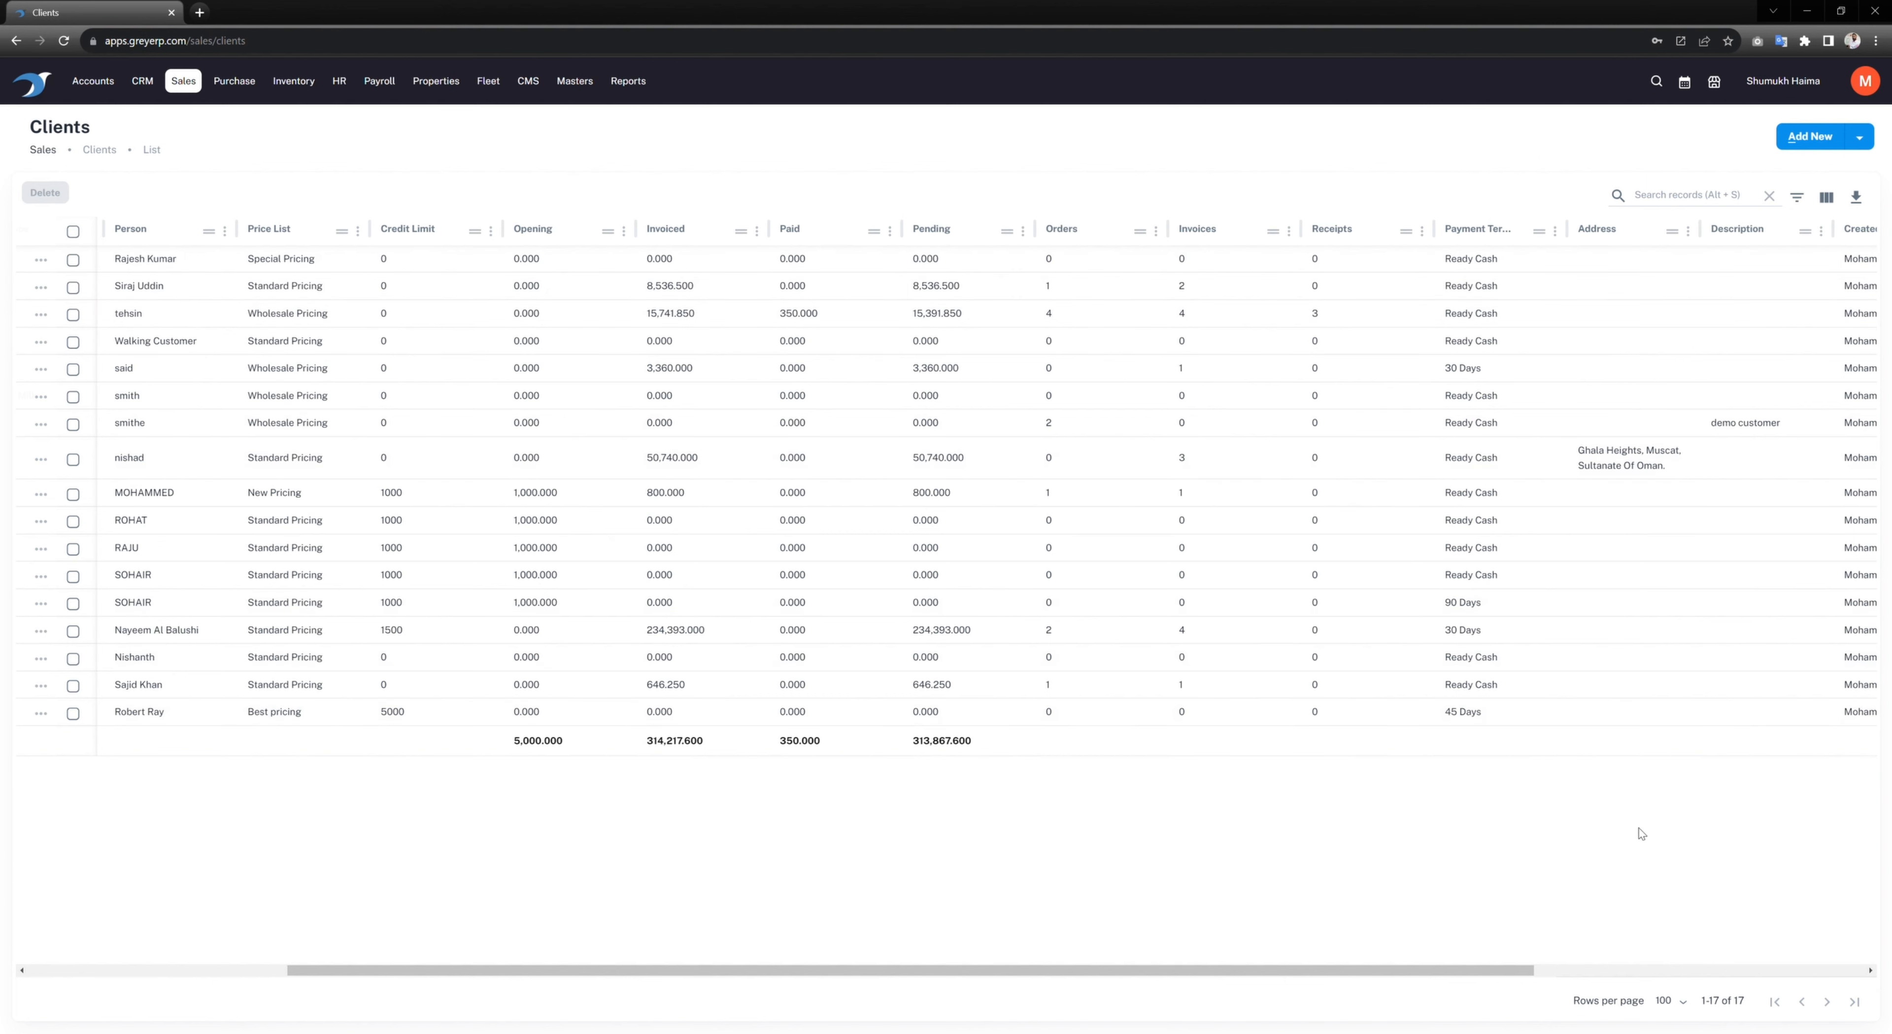
left_click_drag(1497, 960, 820, 952)
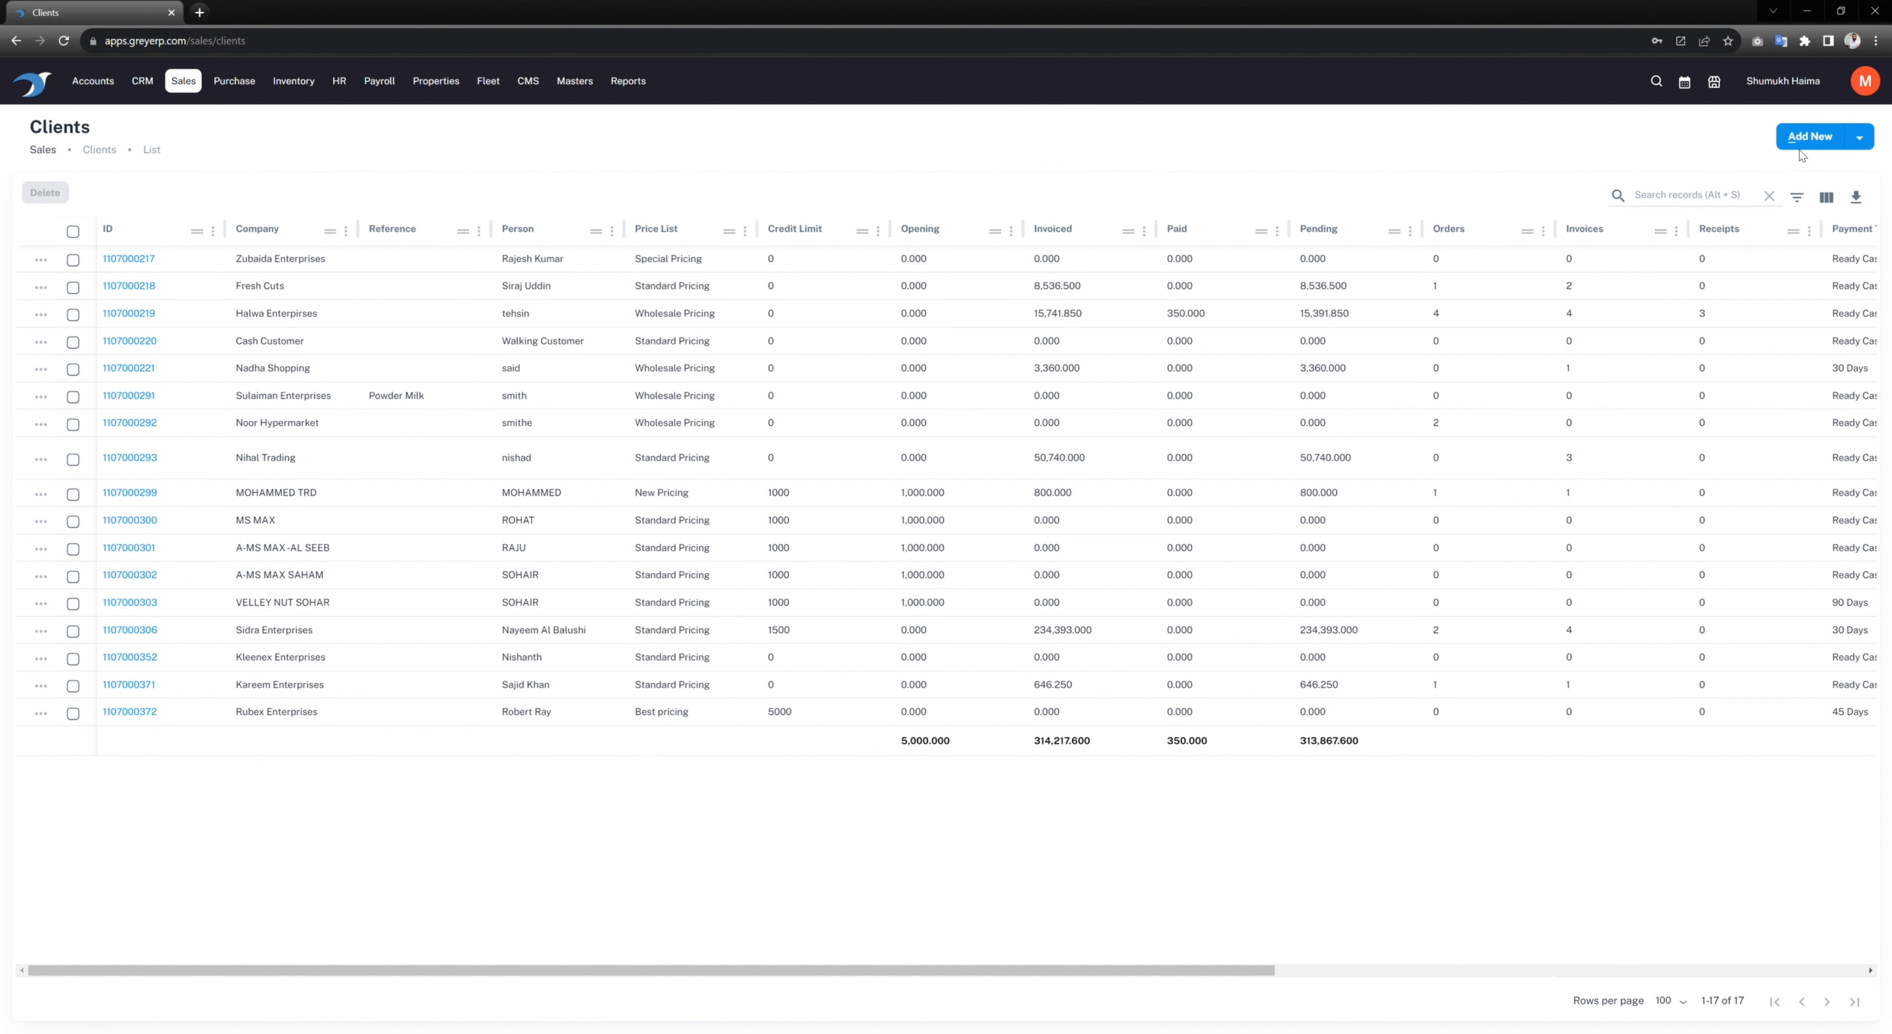
Step: Add a new client named Ronal Trading, keeping its type as Company
left_click(1809, 136)
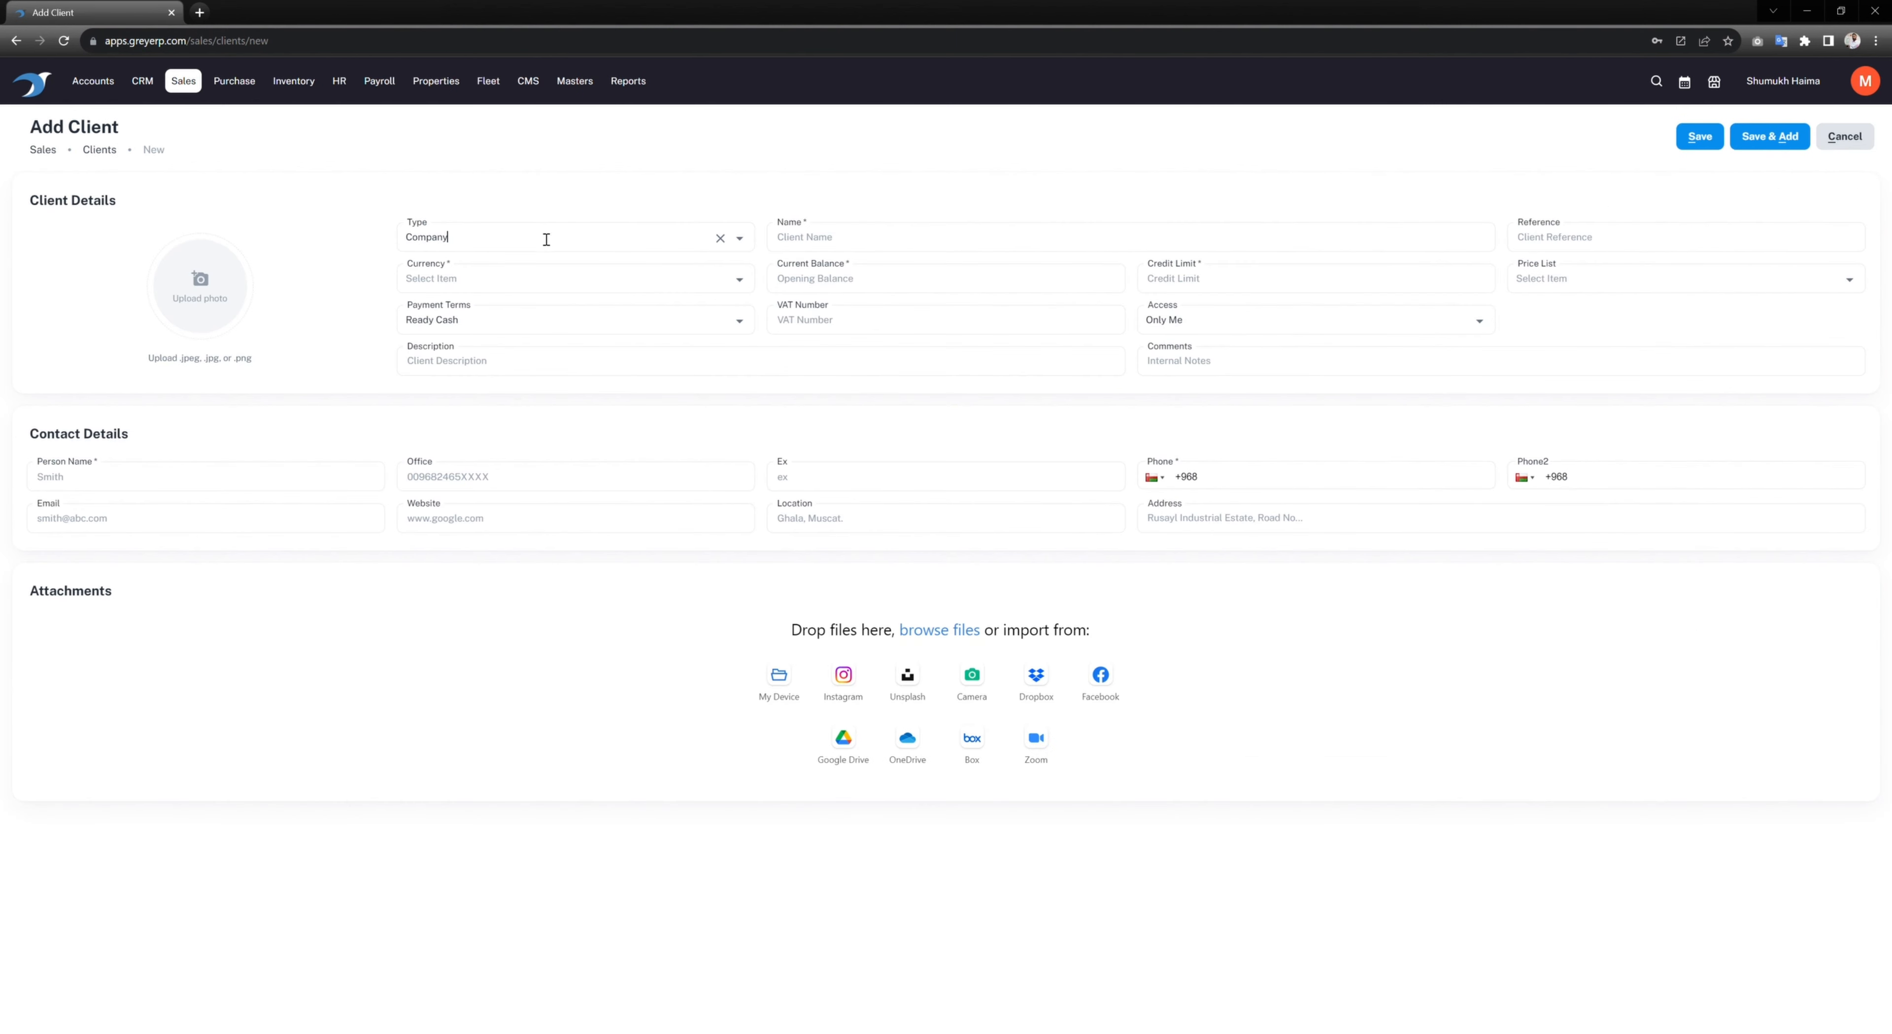
left_click(869, 244)
type("Ronal Trading")
left_click(489, 241)
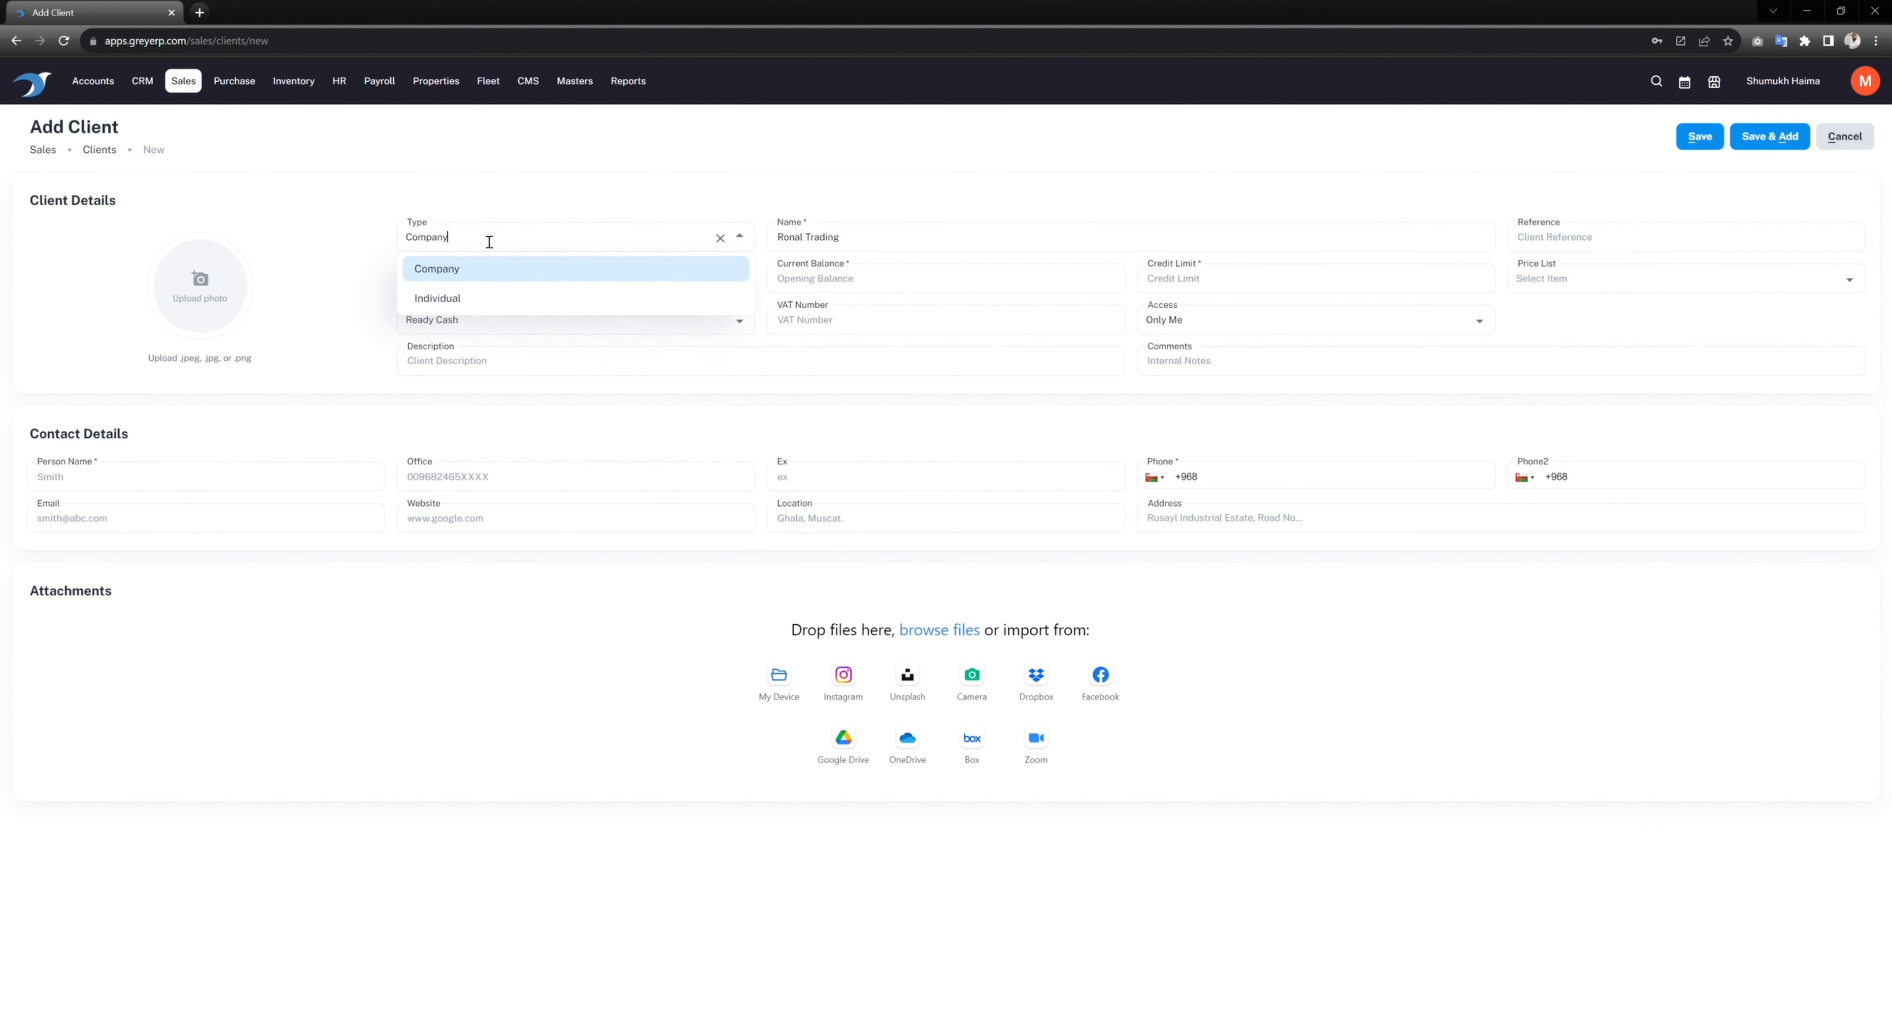
left_click(1074, 185)
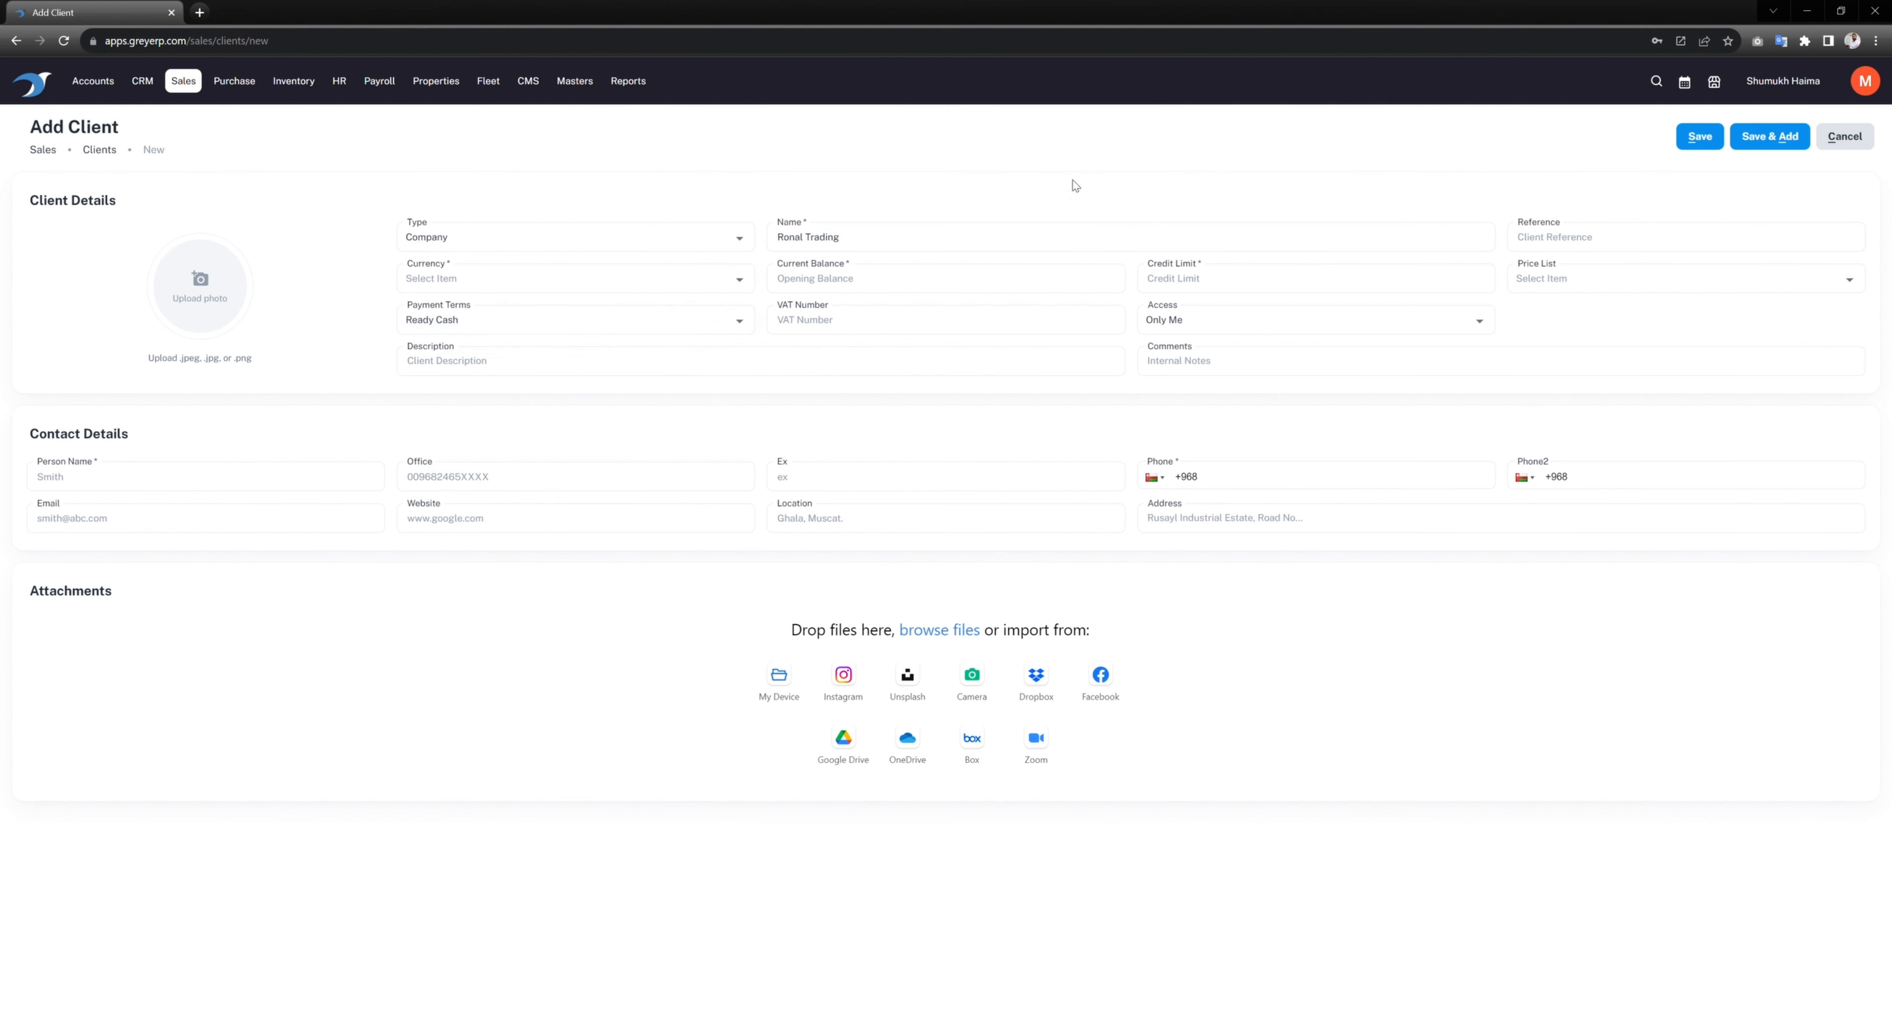
Step: Give the client Omani Rials currency, balance 0 and credit limit 5000
left_click(545, 293)
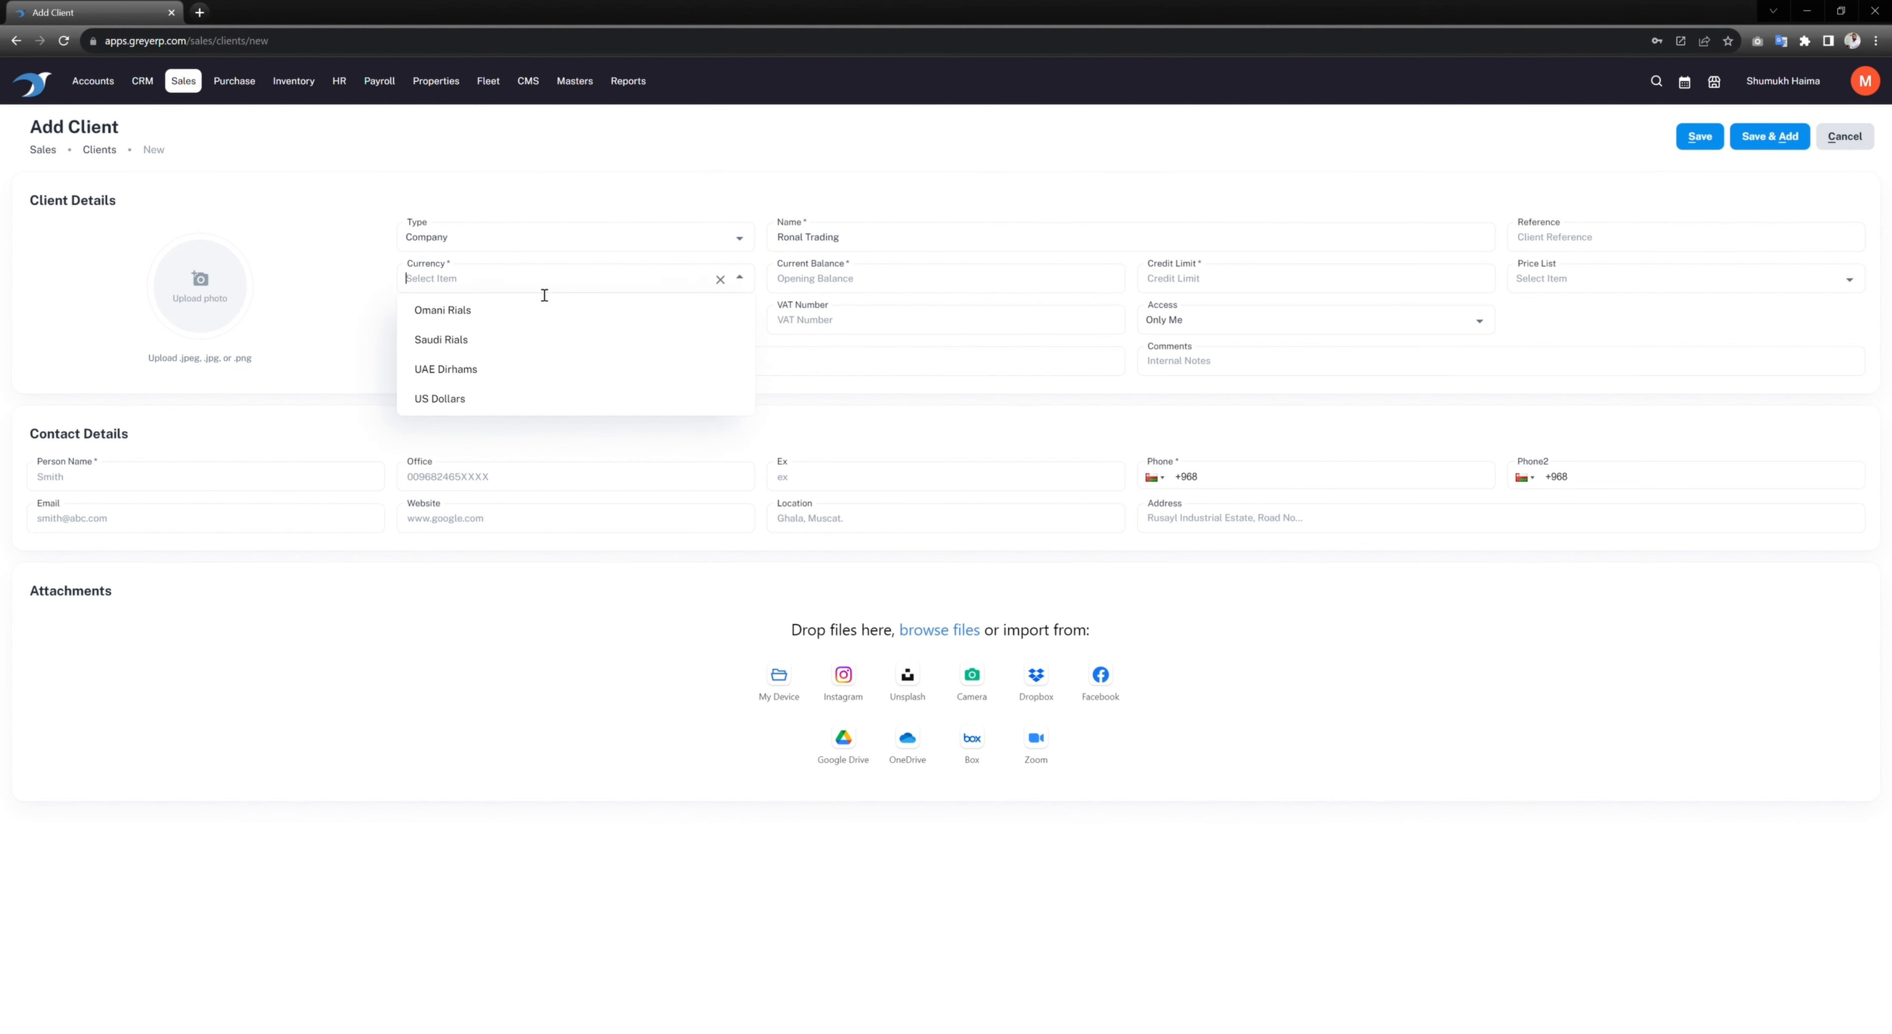
left_click(486, 320)
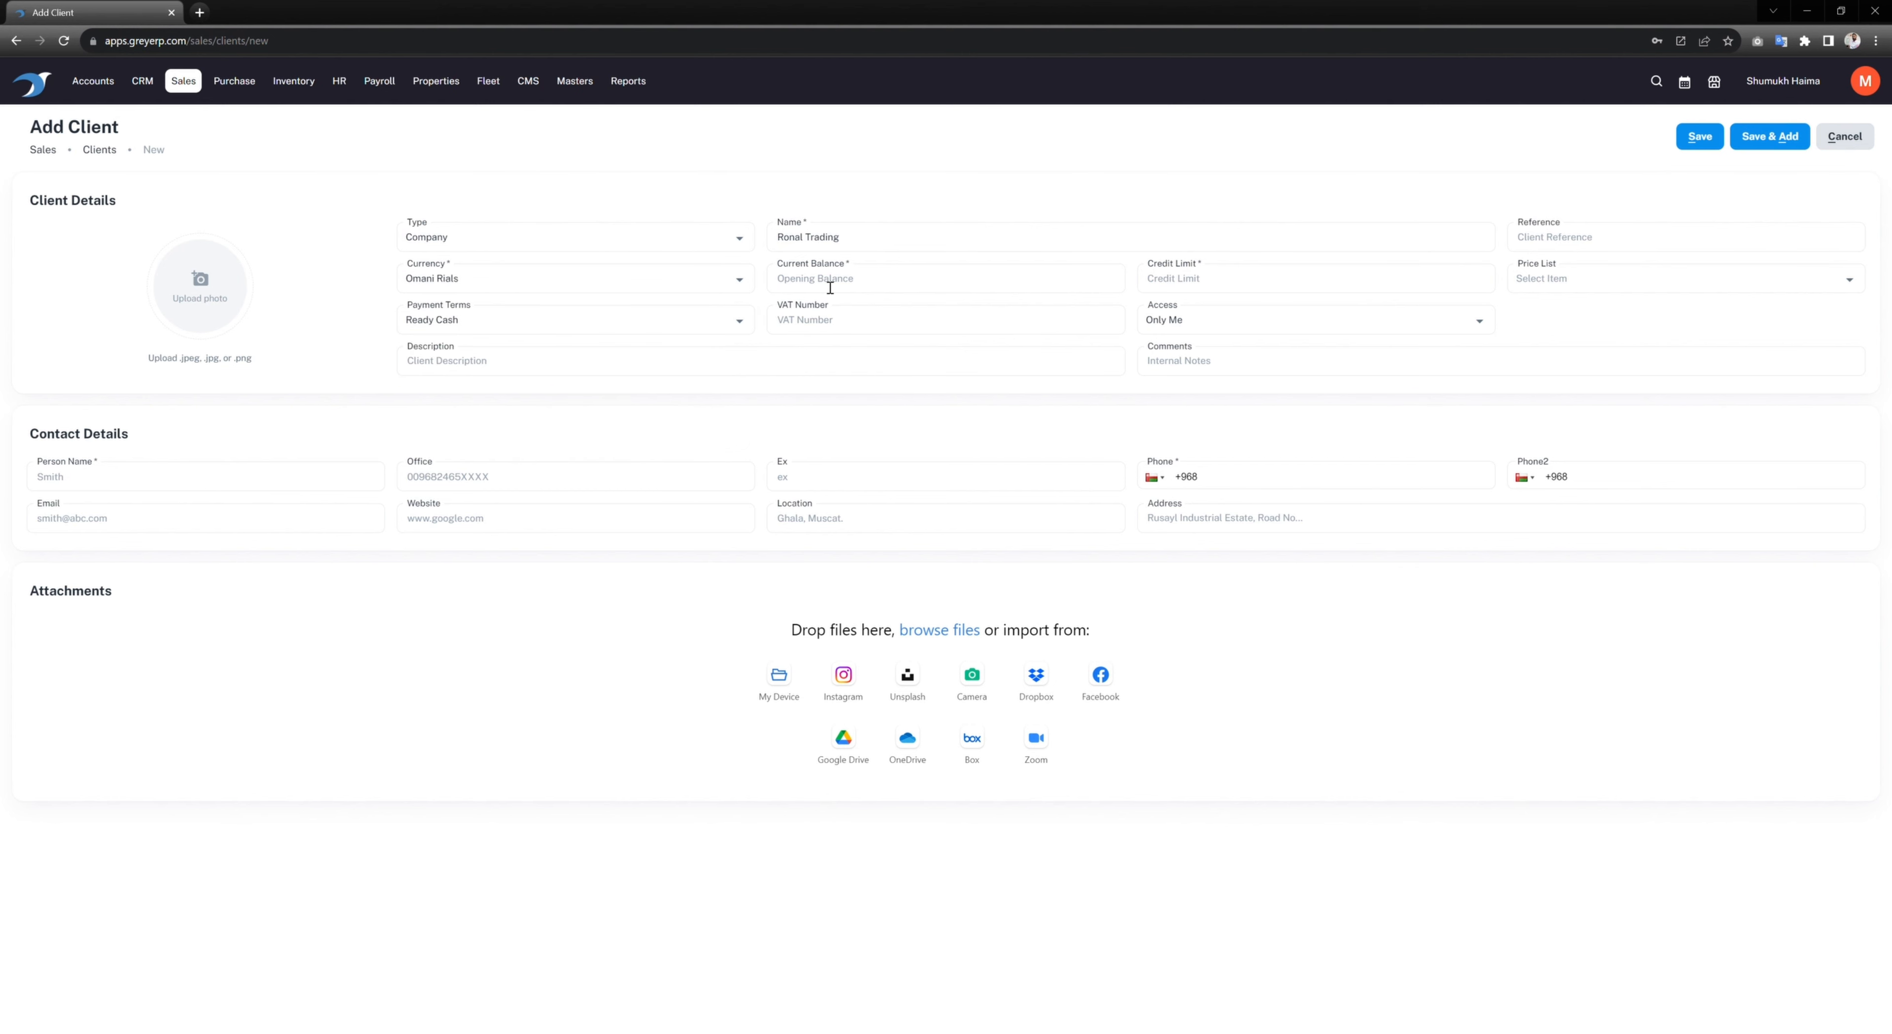
type("0")
left_click(1261, 290)
type("5")
Step: Give the client the Standard Pricing price list and 45 Days payment terms
left_click(1712, 281)
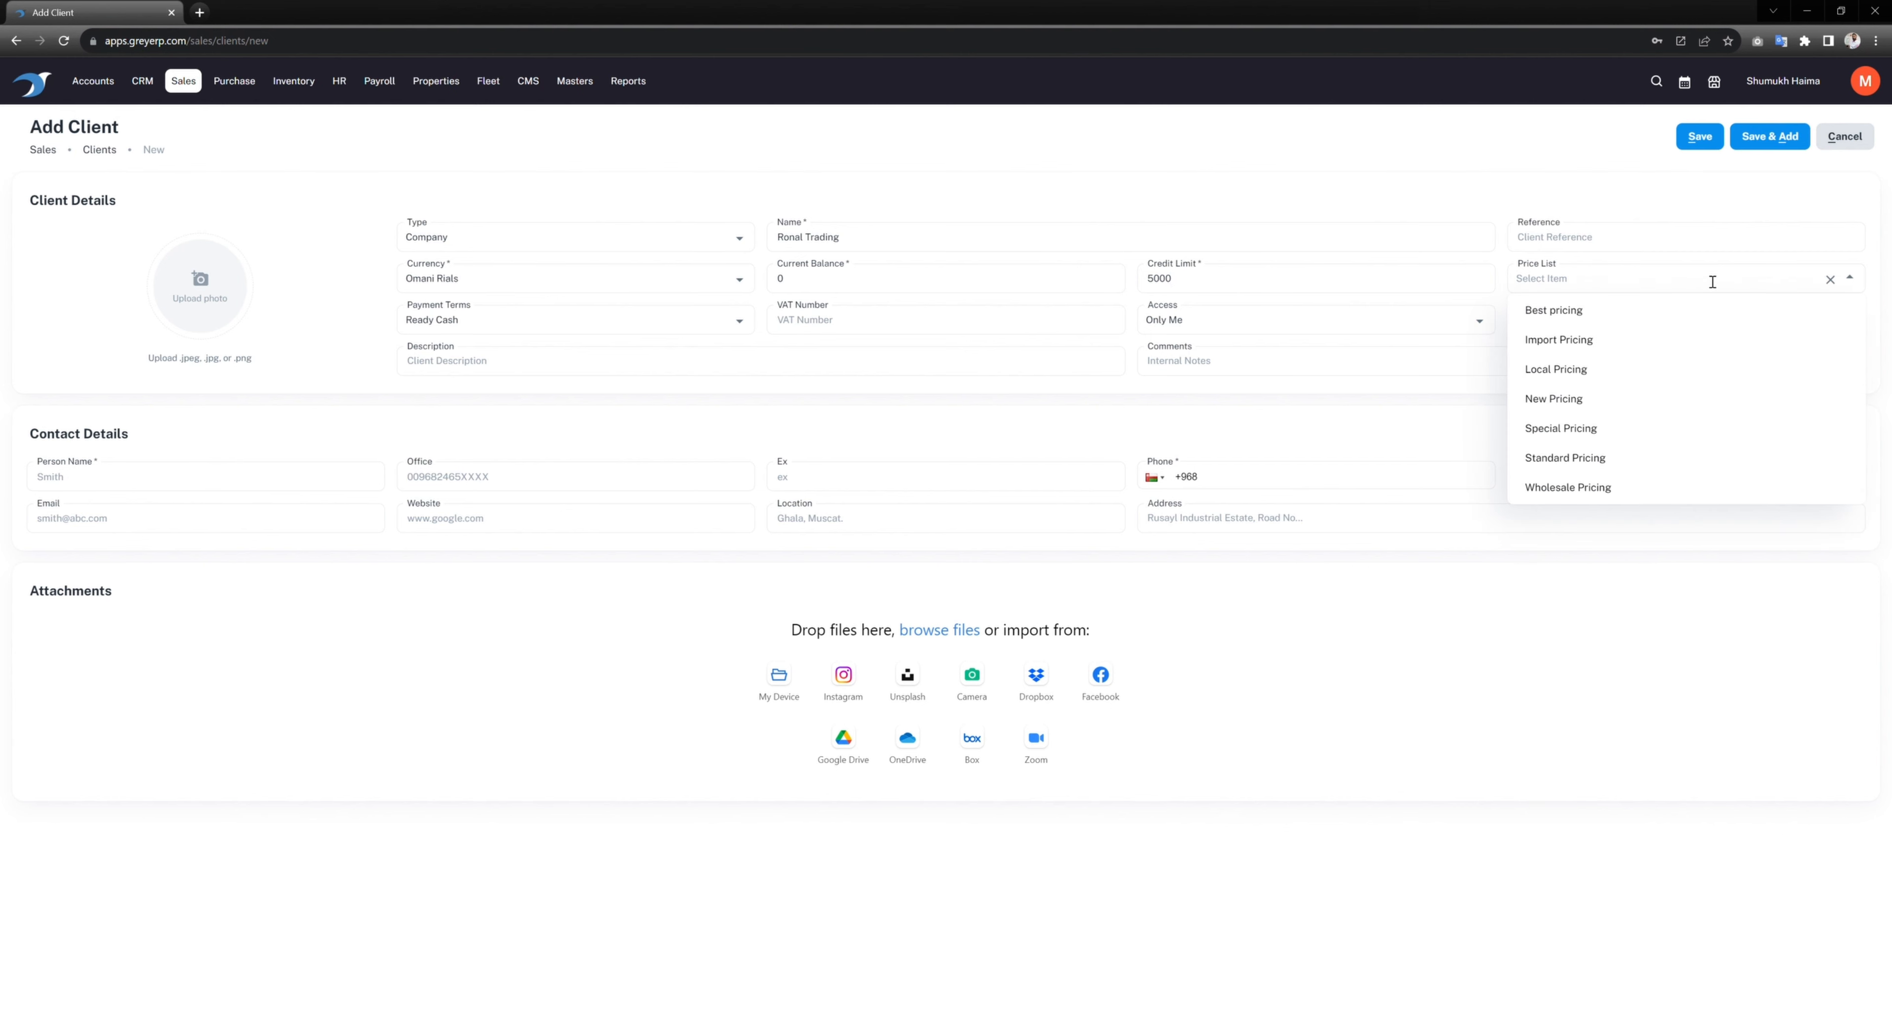
left_click(1585, 466)
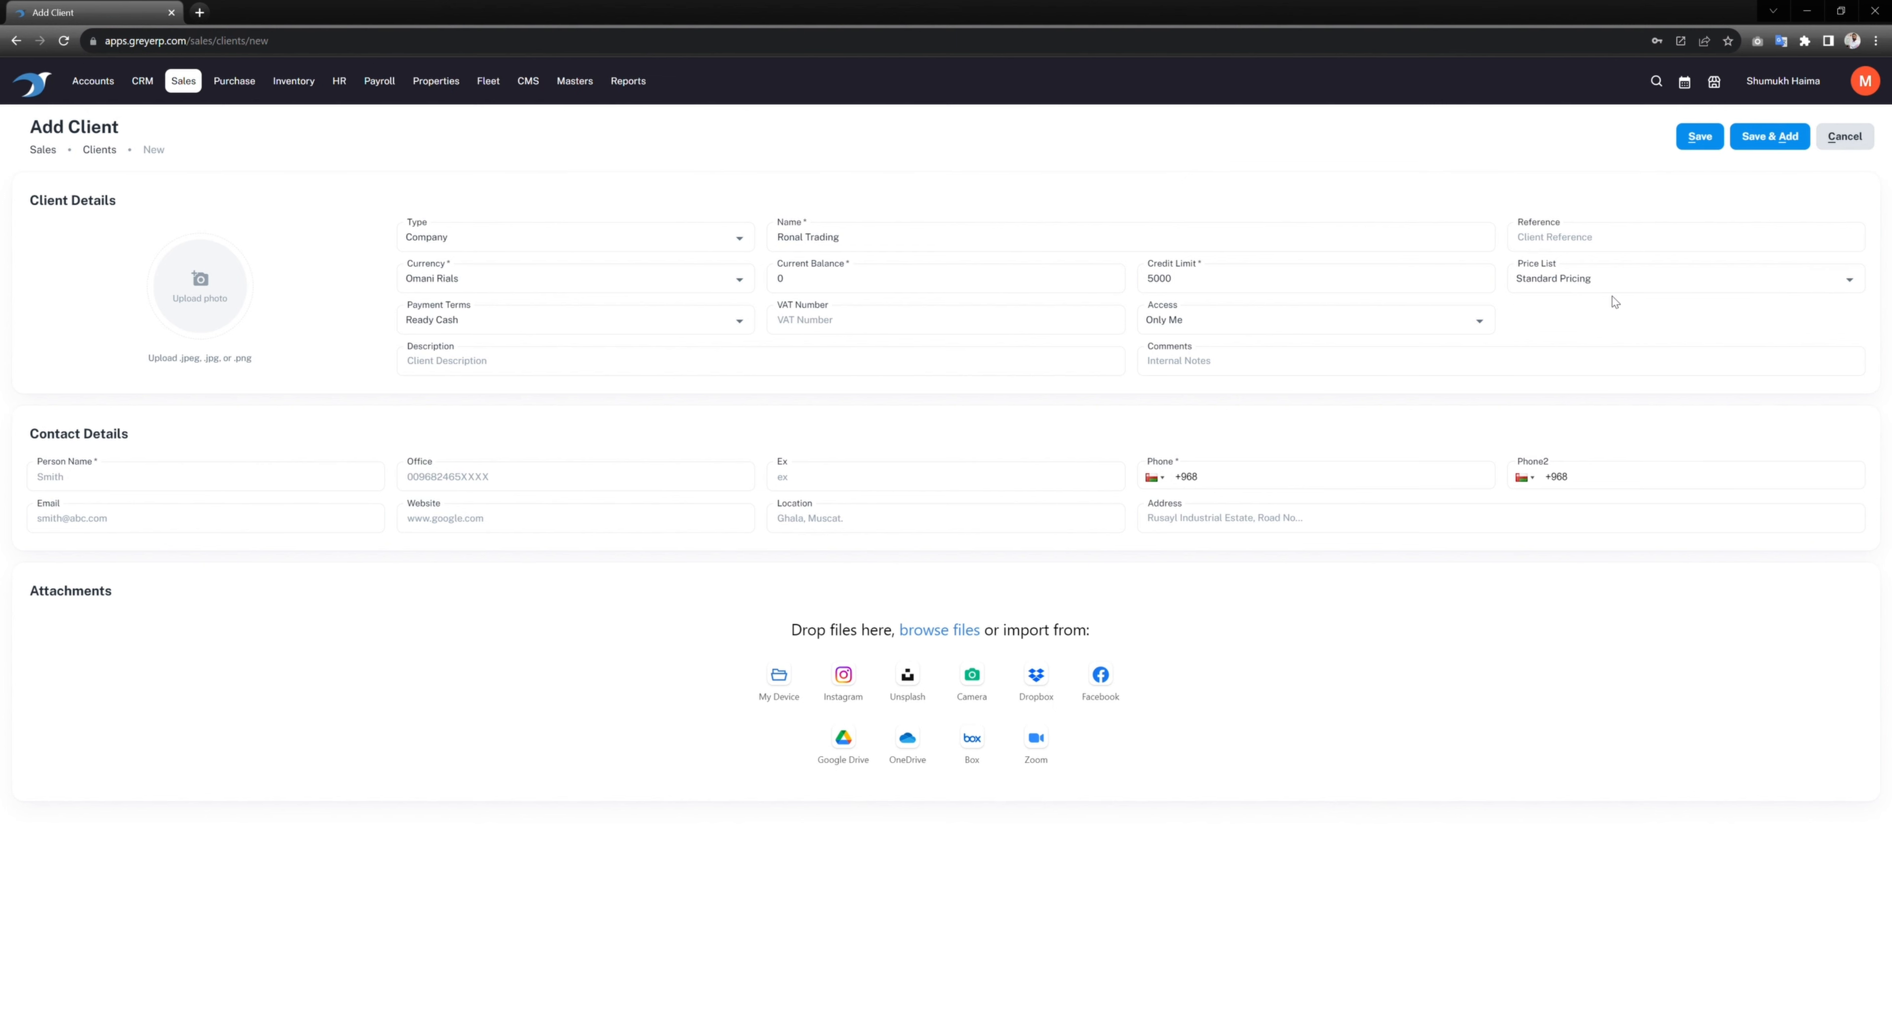
left_click(551, 322)
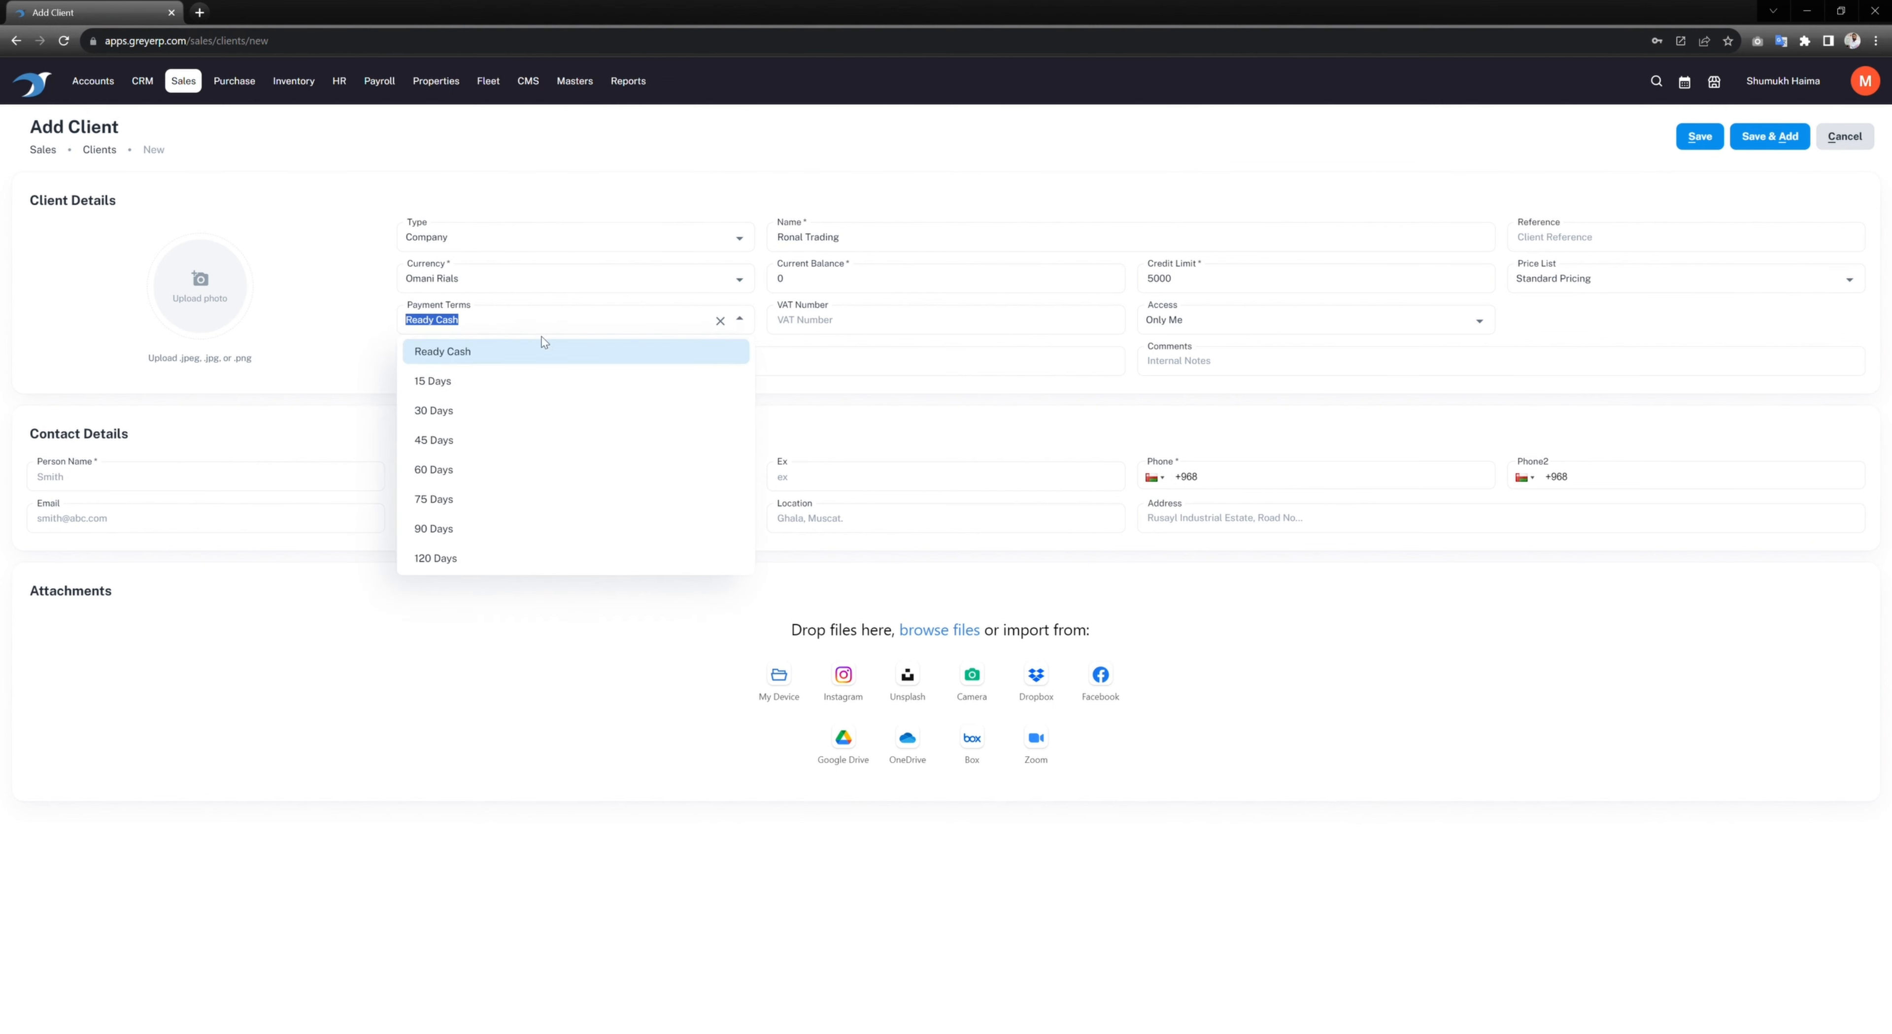
left_click(464, 440)
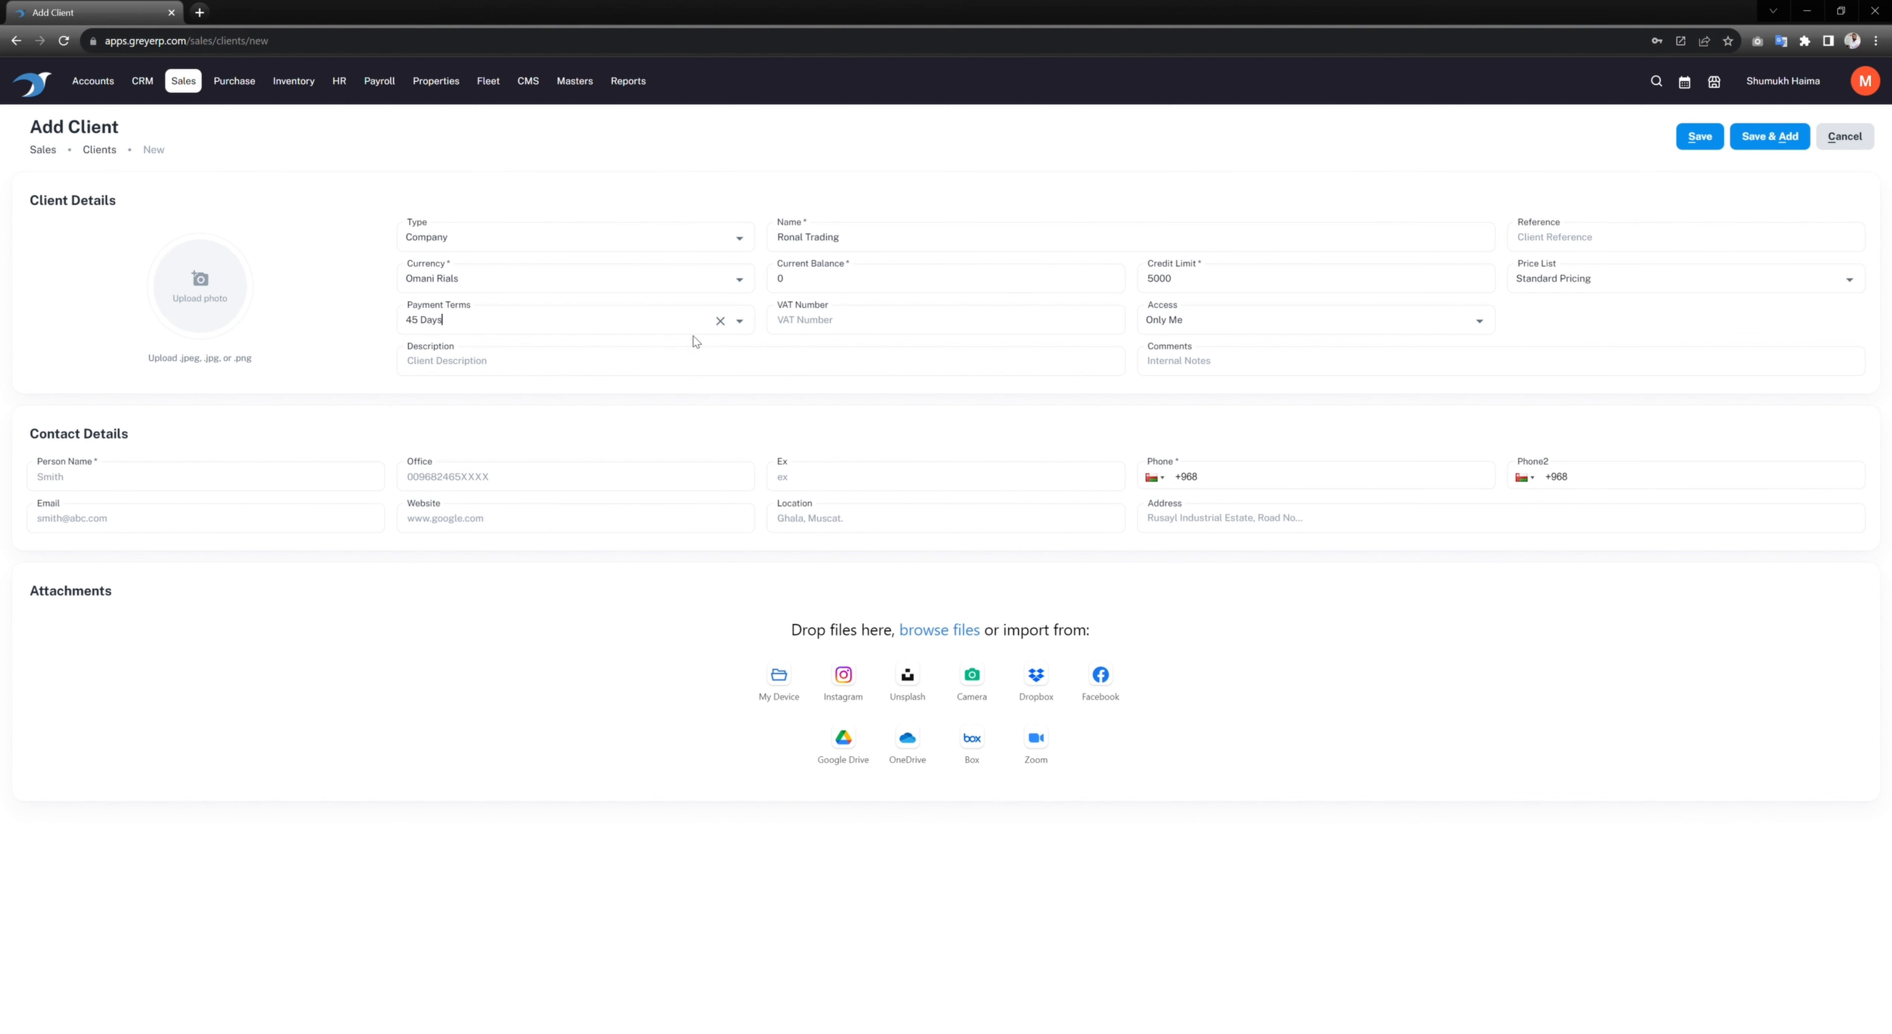
Step: Fill in the client's VAT number, contact person's name and phone number
left_click(913, 330)
type("R")
key("BackSpace")
left_click(1283, 484)
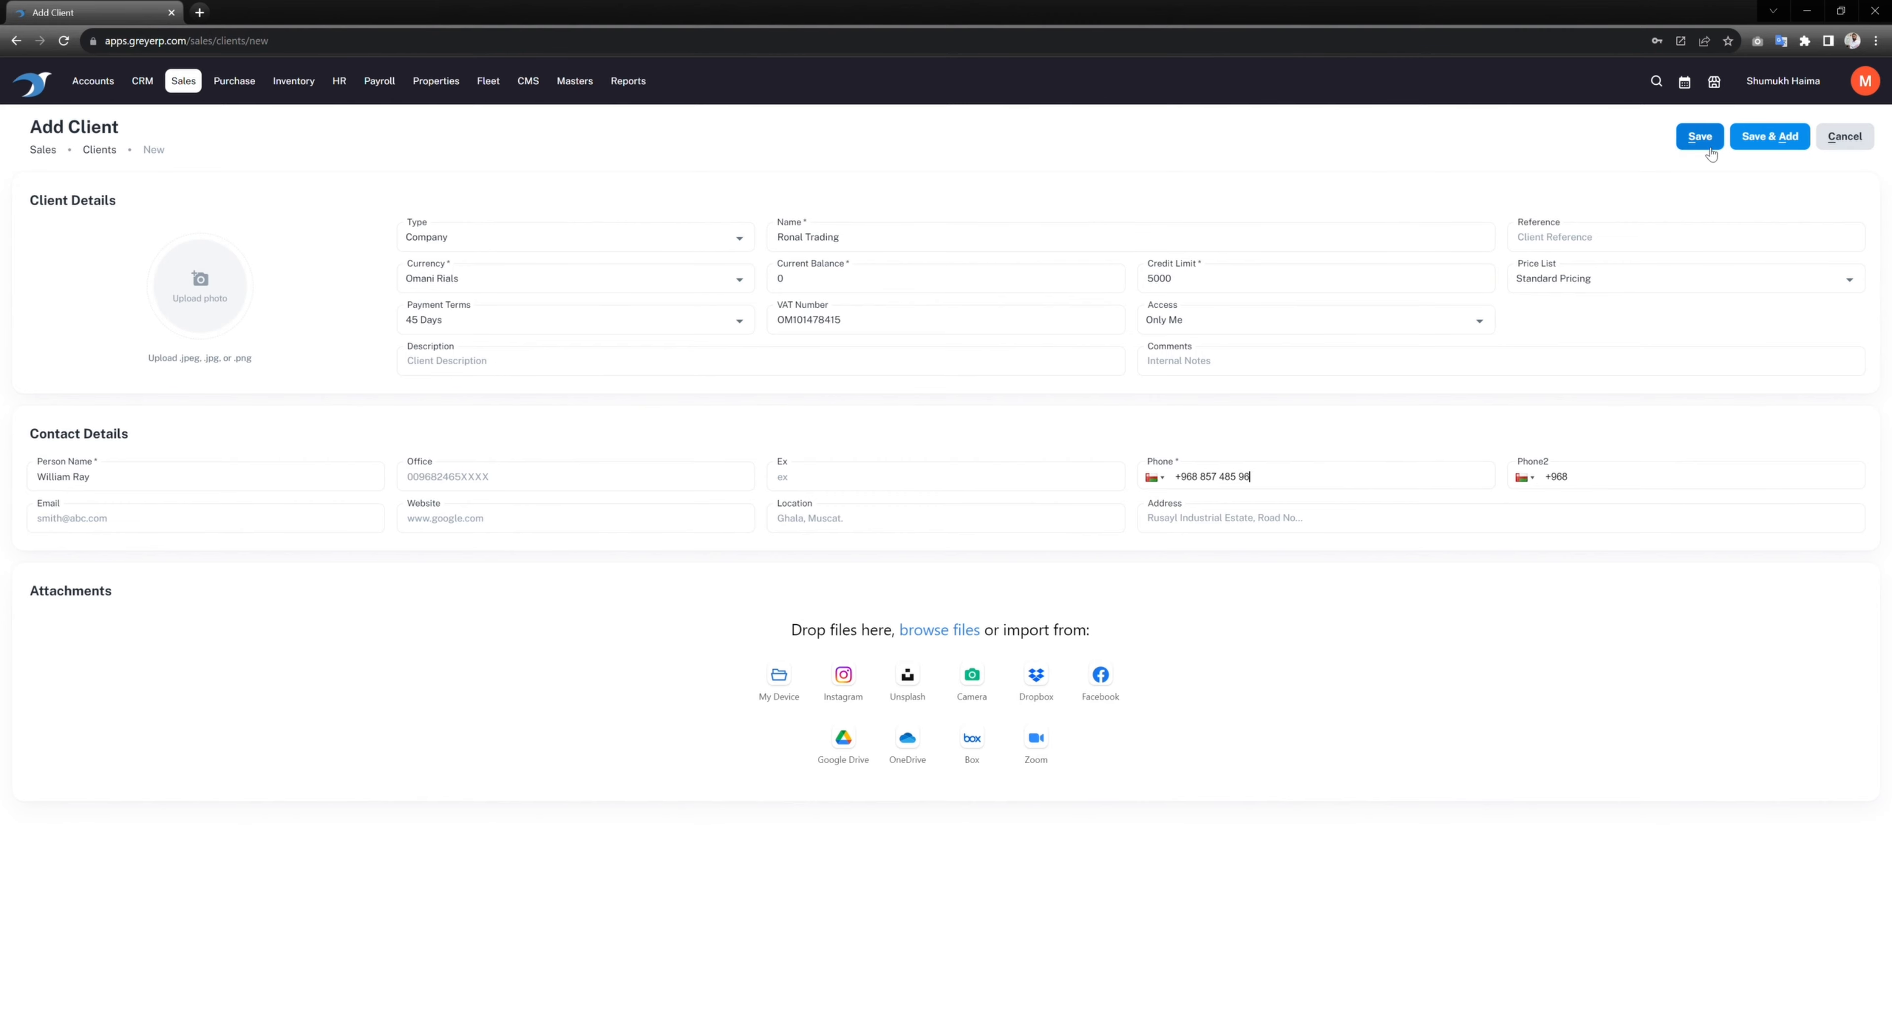
Step: Save Ronal Trading's client record and go to the Sales Price Lists page
left_click(1699, 137)
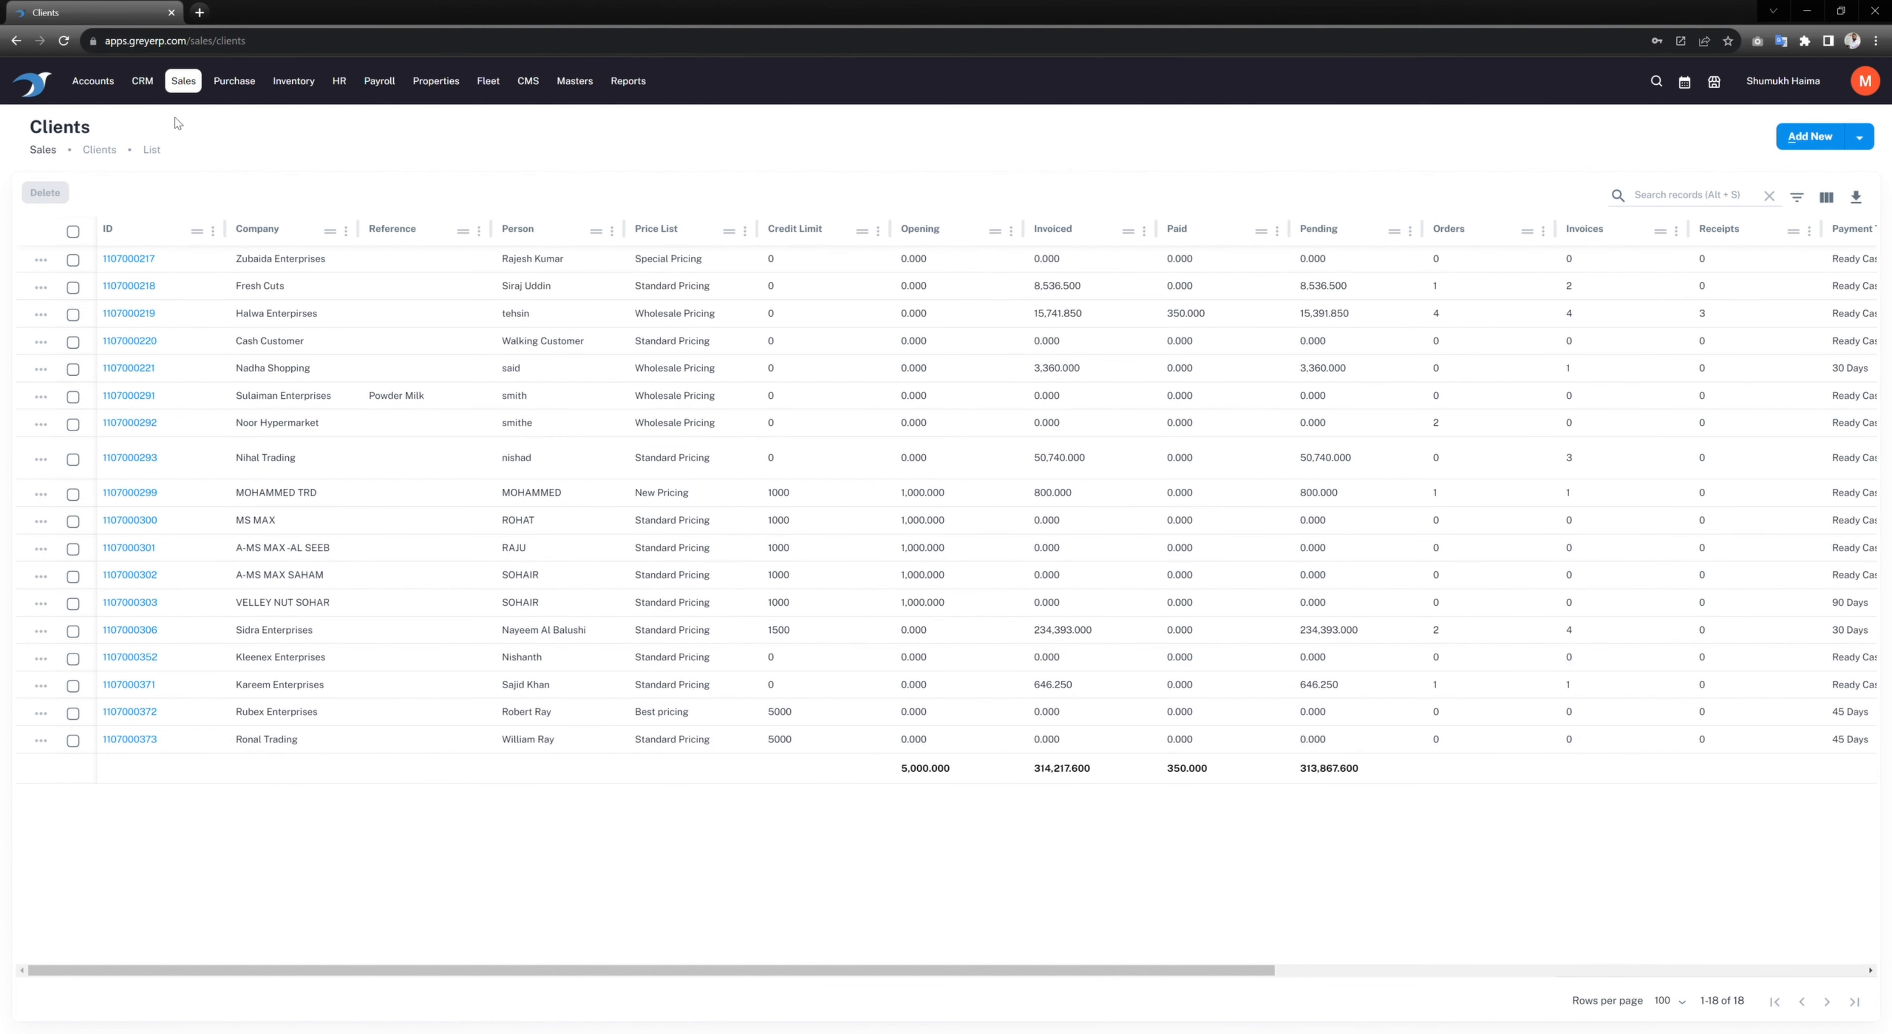
left_click(184, 81)
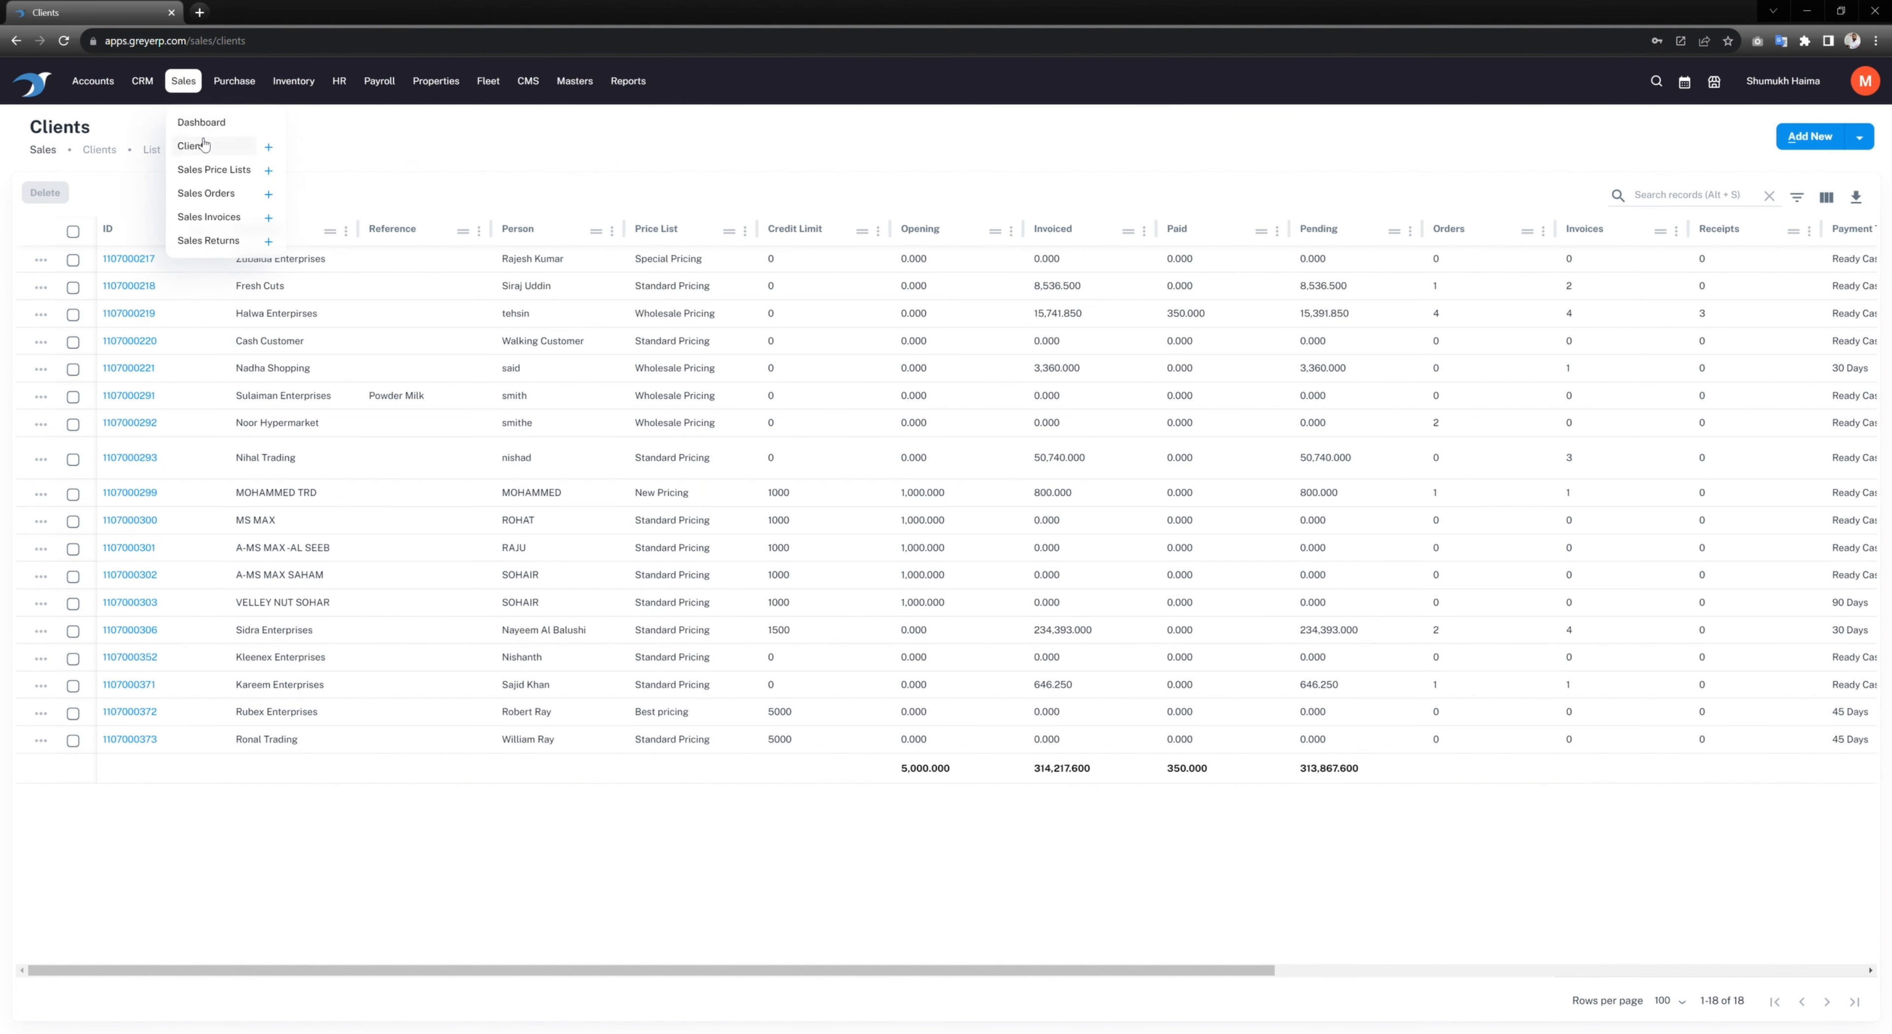
left_click(214, 170)
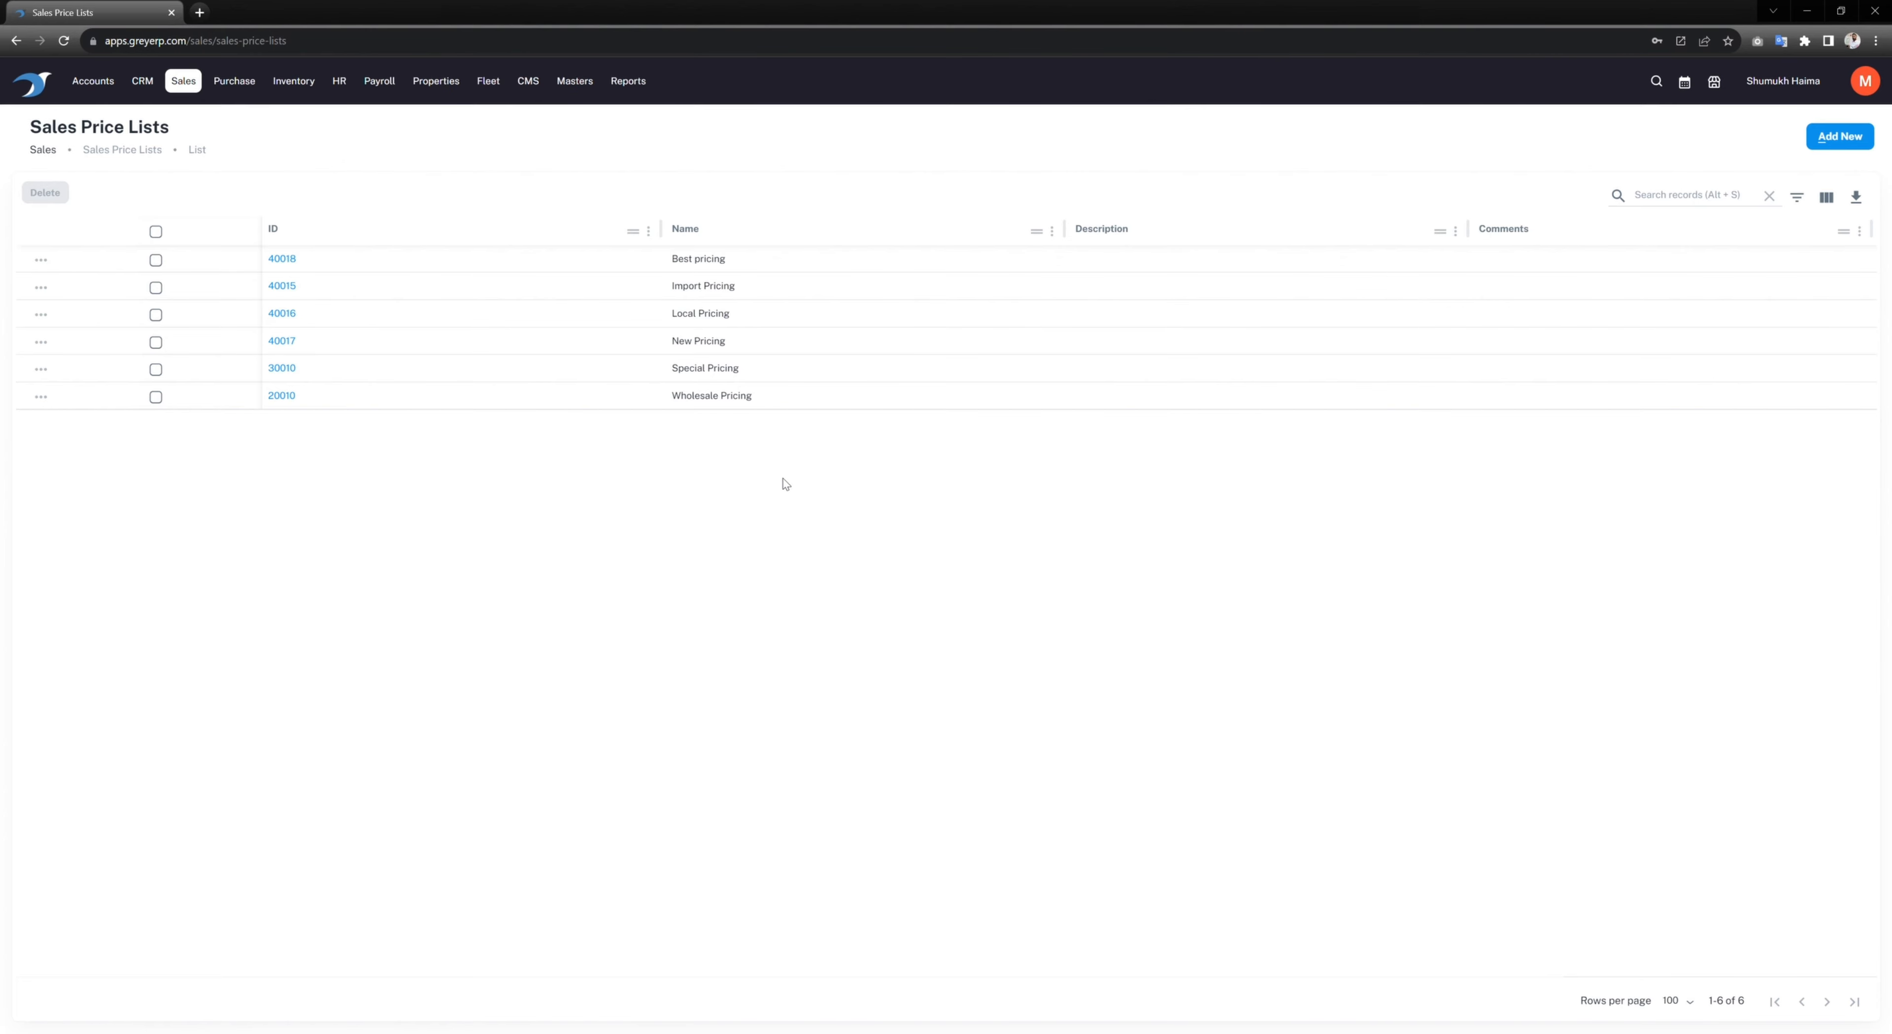
Step: Create the 'Discounted Pricing' price list with Noise Cancellation Headphones priced at 10
left_click(1837, 149)
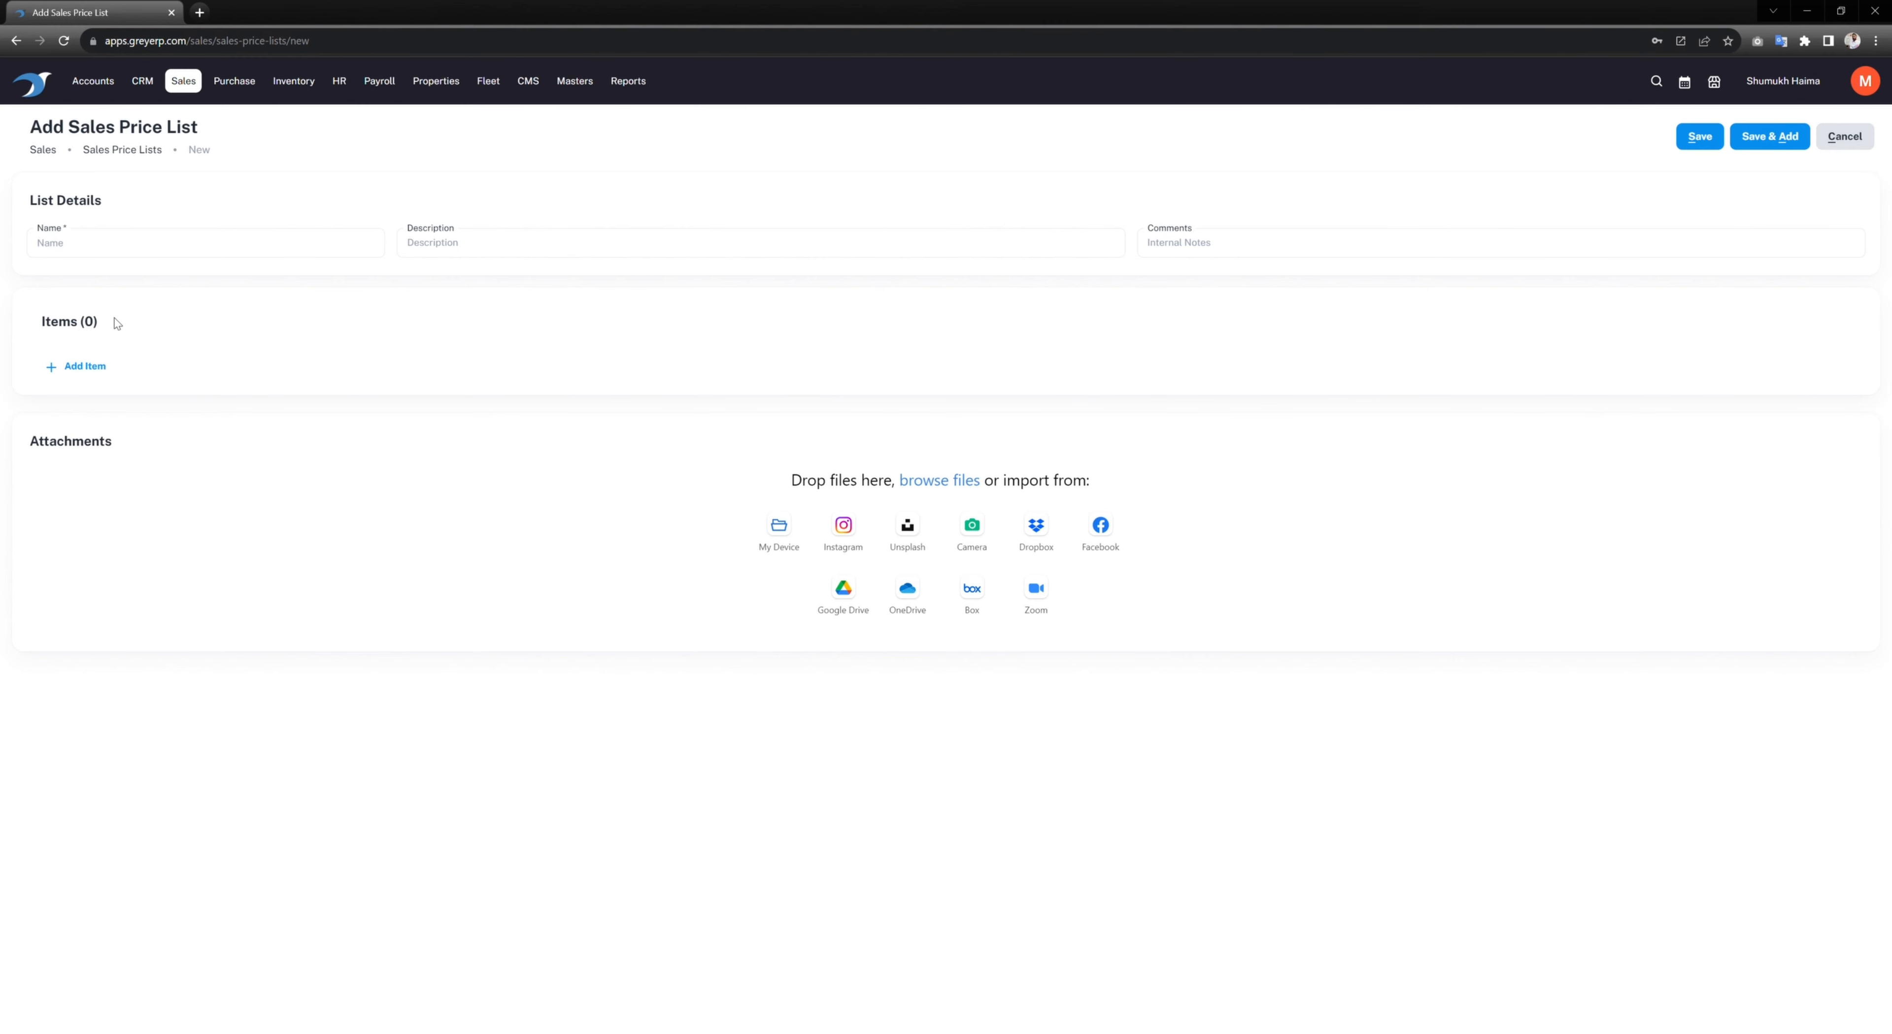
type("Discounted Pricing")
left_click(84, 368)
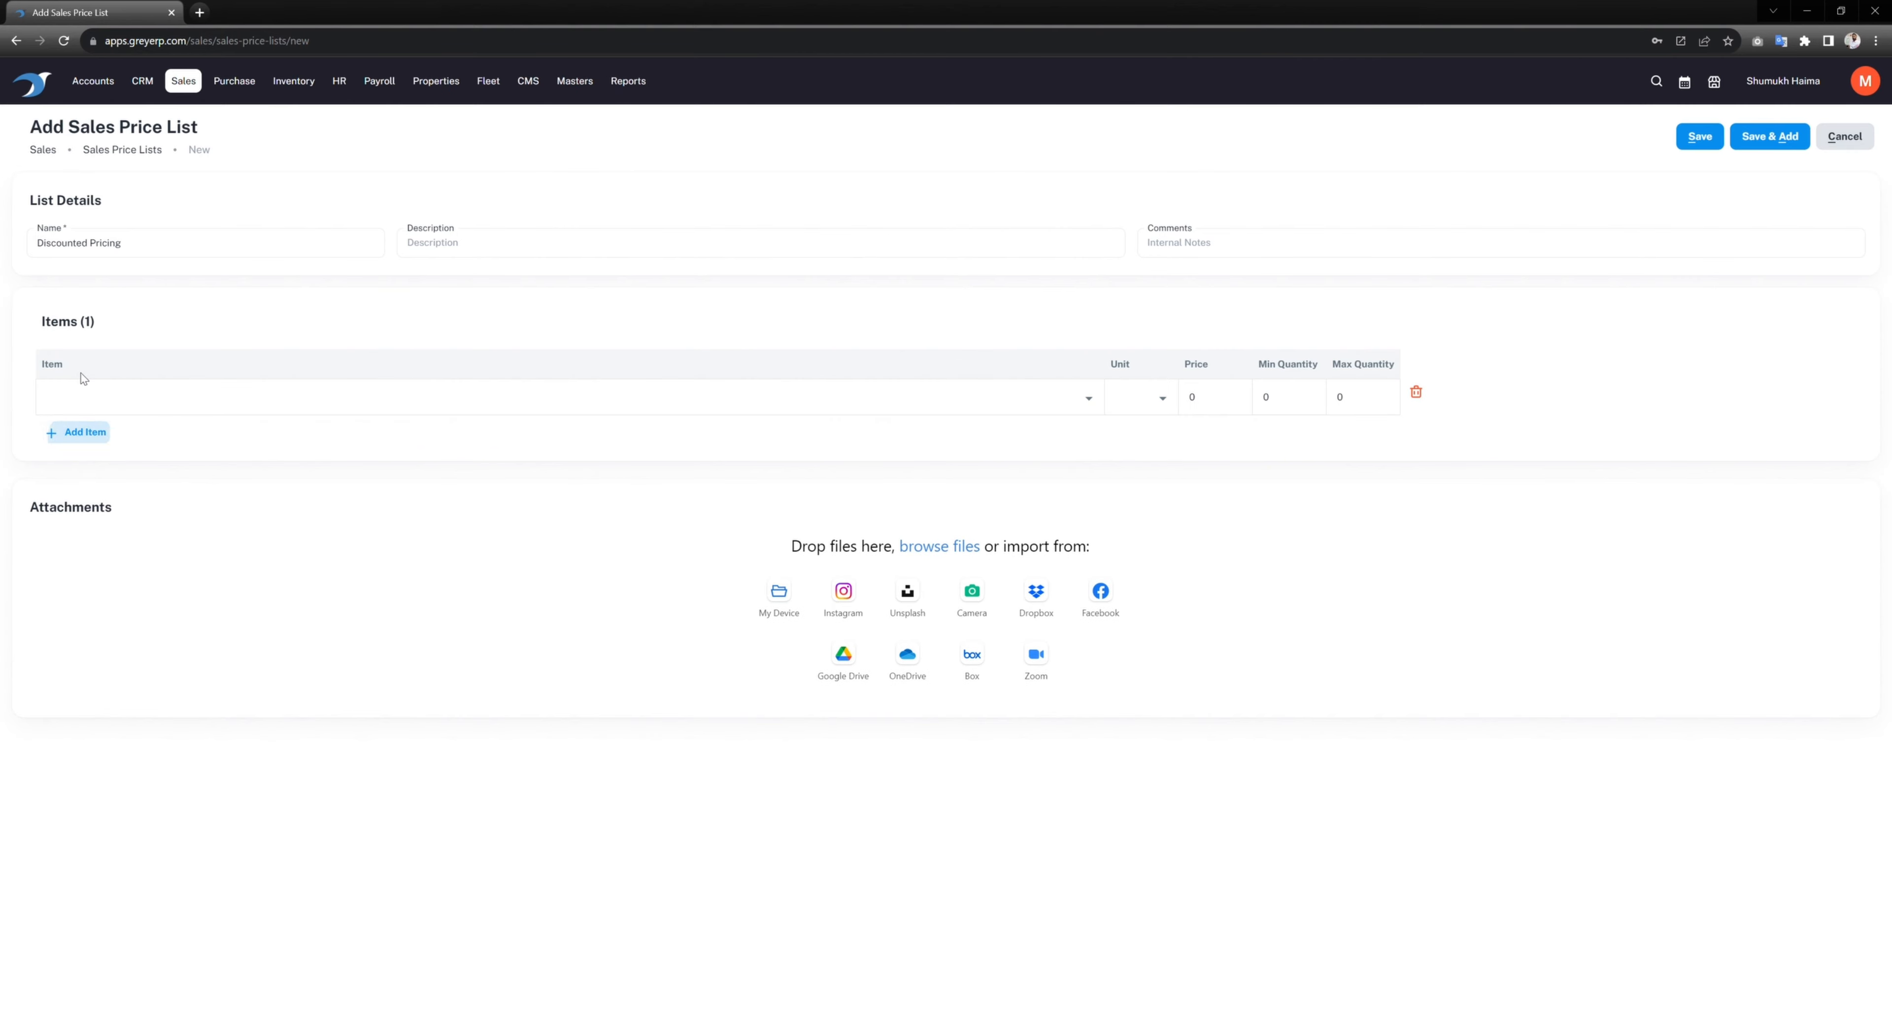
left_click(124, 402)
scroll(164, 612, "down", 3)
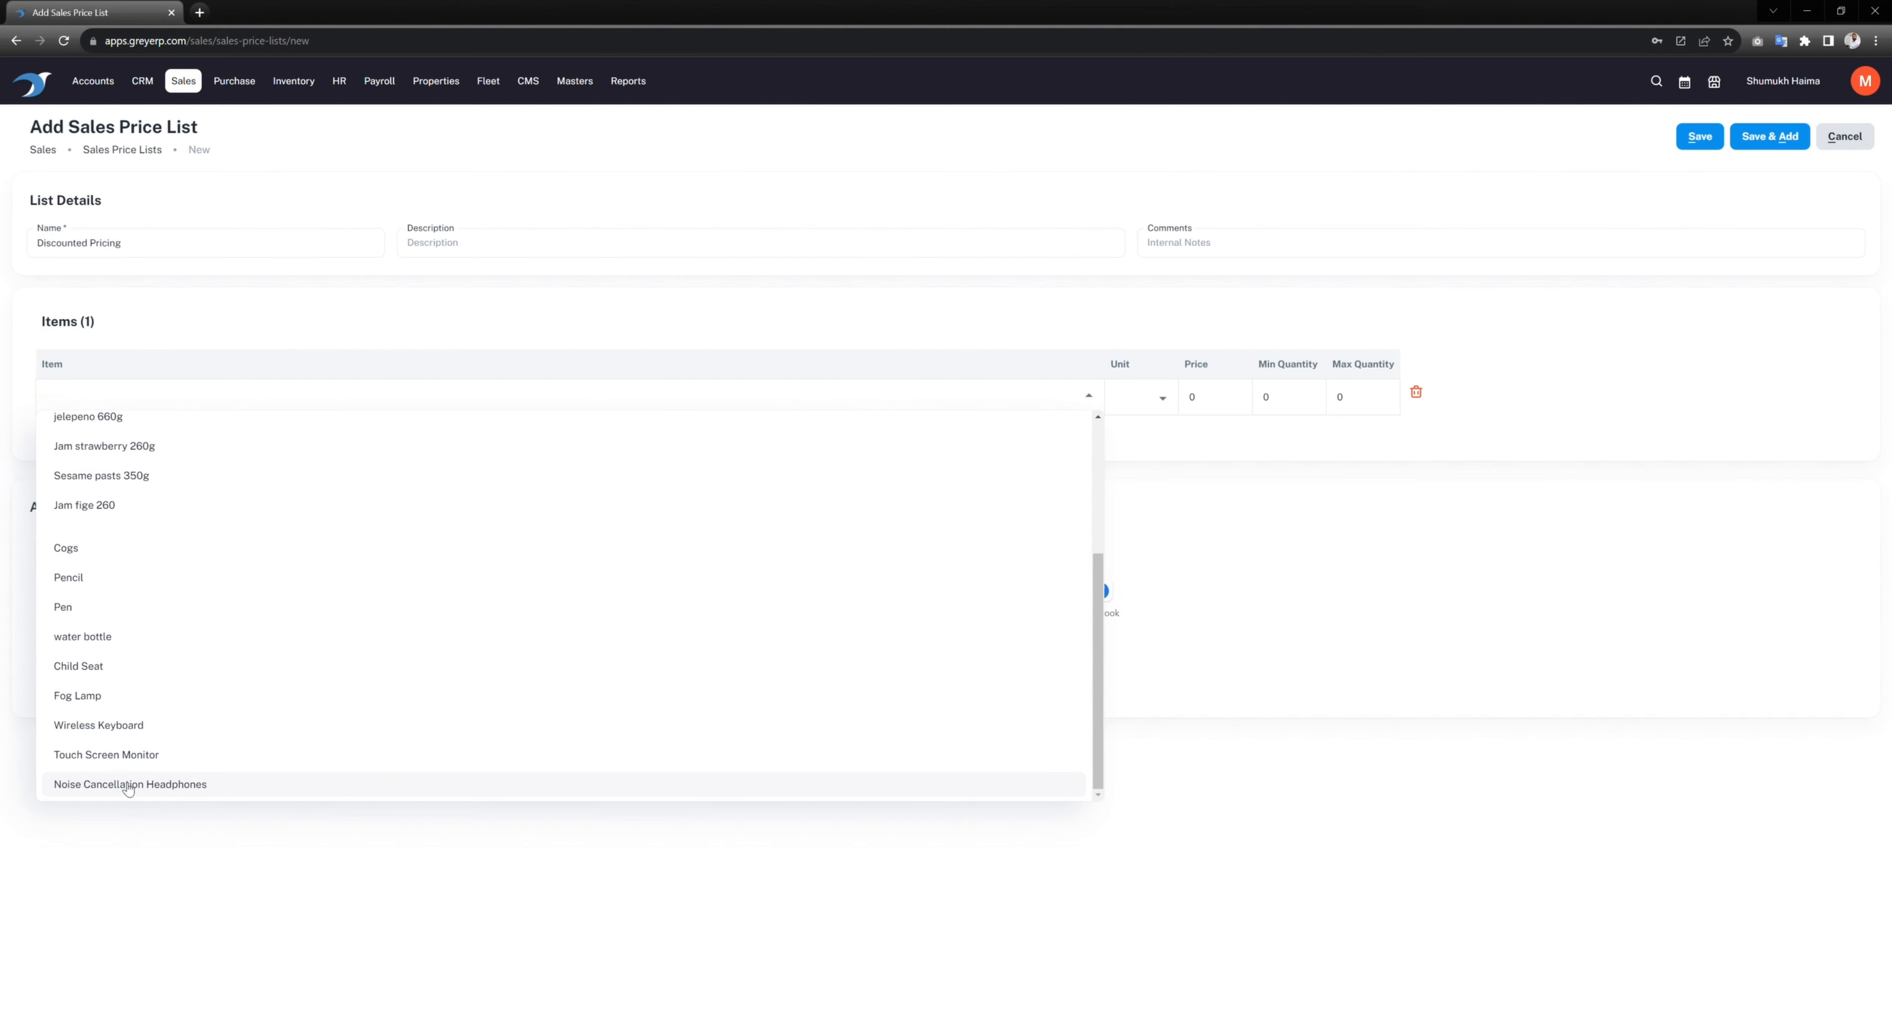
left_click(159, 788)
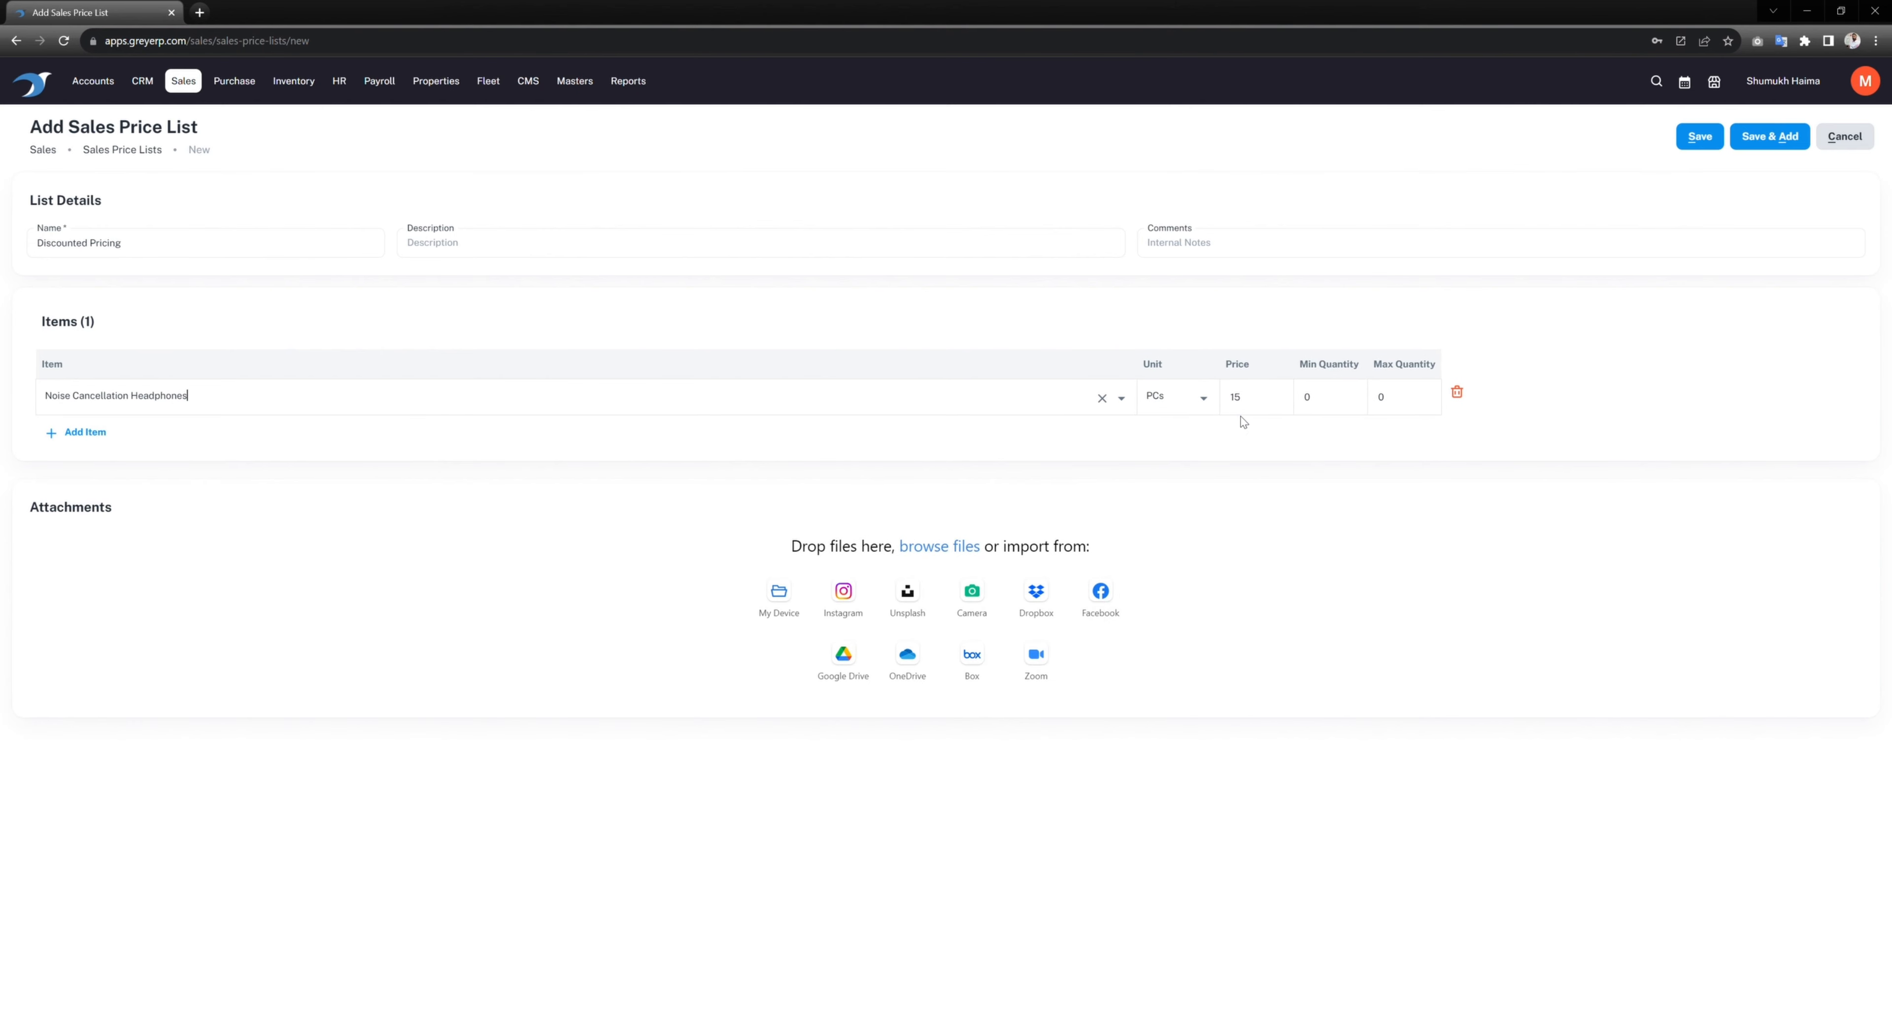
left_click(1248, 404)
type("10")
Step: Confirm the headphones price of 10 and set its quantity range to 100–1000
left_click(1210, 502)
left_click(1340, 399)
type("10")
left_click(1334, 415)
type("100")
left_click(1401, 404)
type("10")
Step: Add Touch Screen Monitor at 70 per PC and save the Discounted Pricing list
left_click(101, 434)
left_click(108, 443)
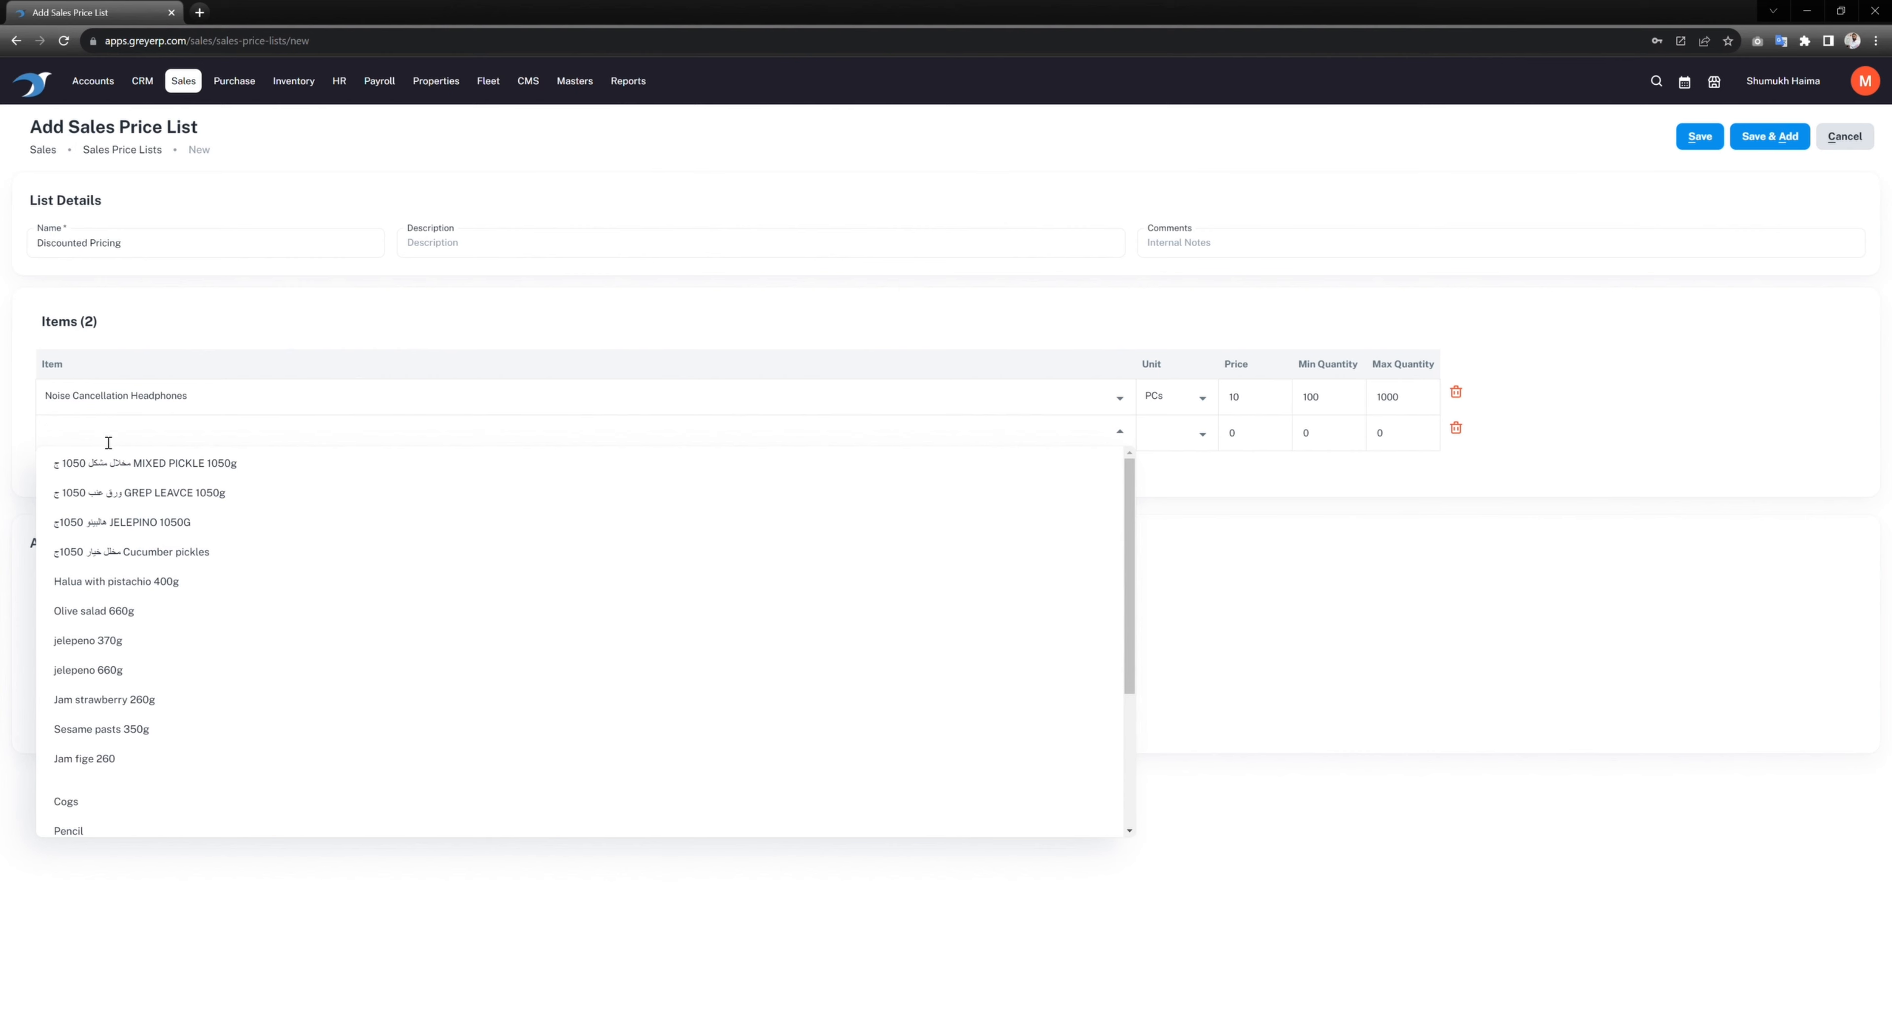
scroll(224, 643, "down", 5)
left_click(136, 792)
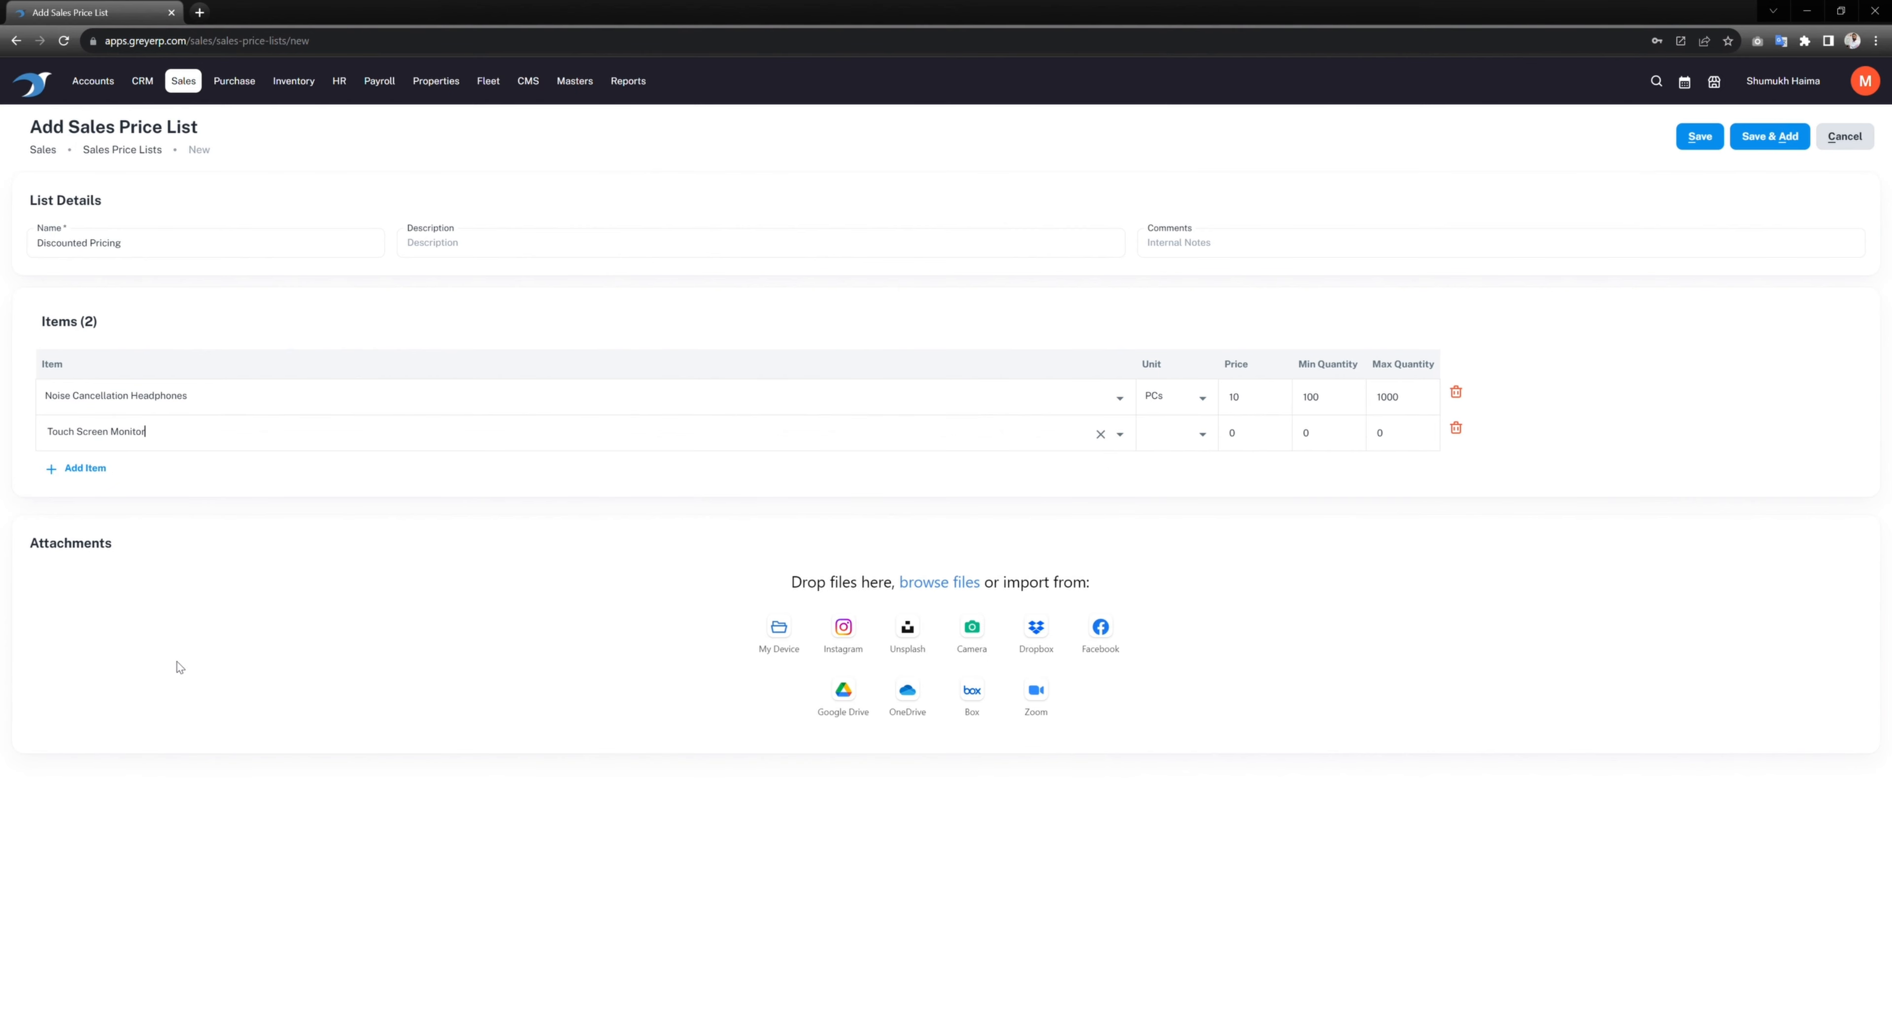
double_click(1235, 448)
type("70")
left_click(1347, 488)
left_click(1687, 149)
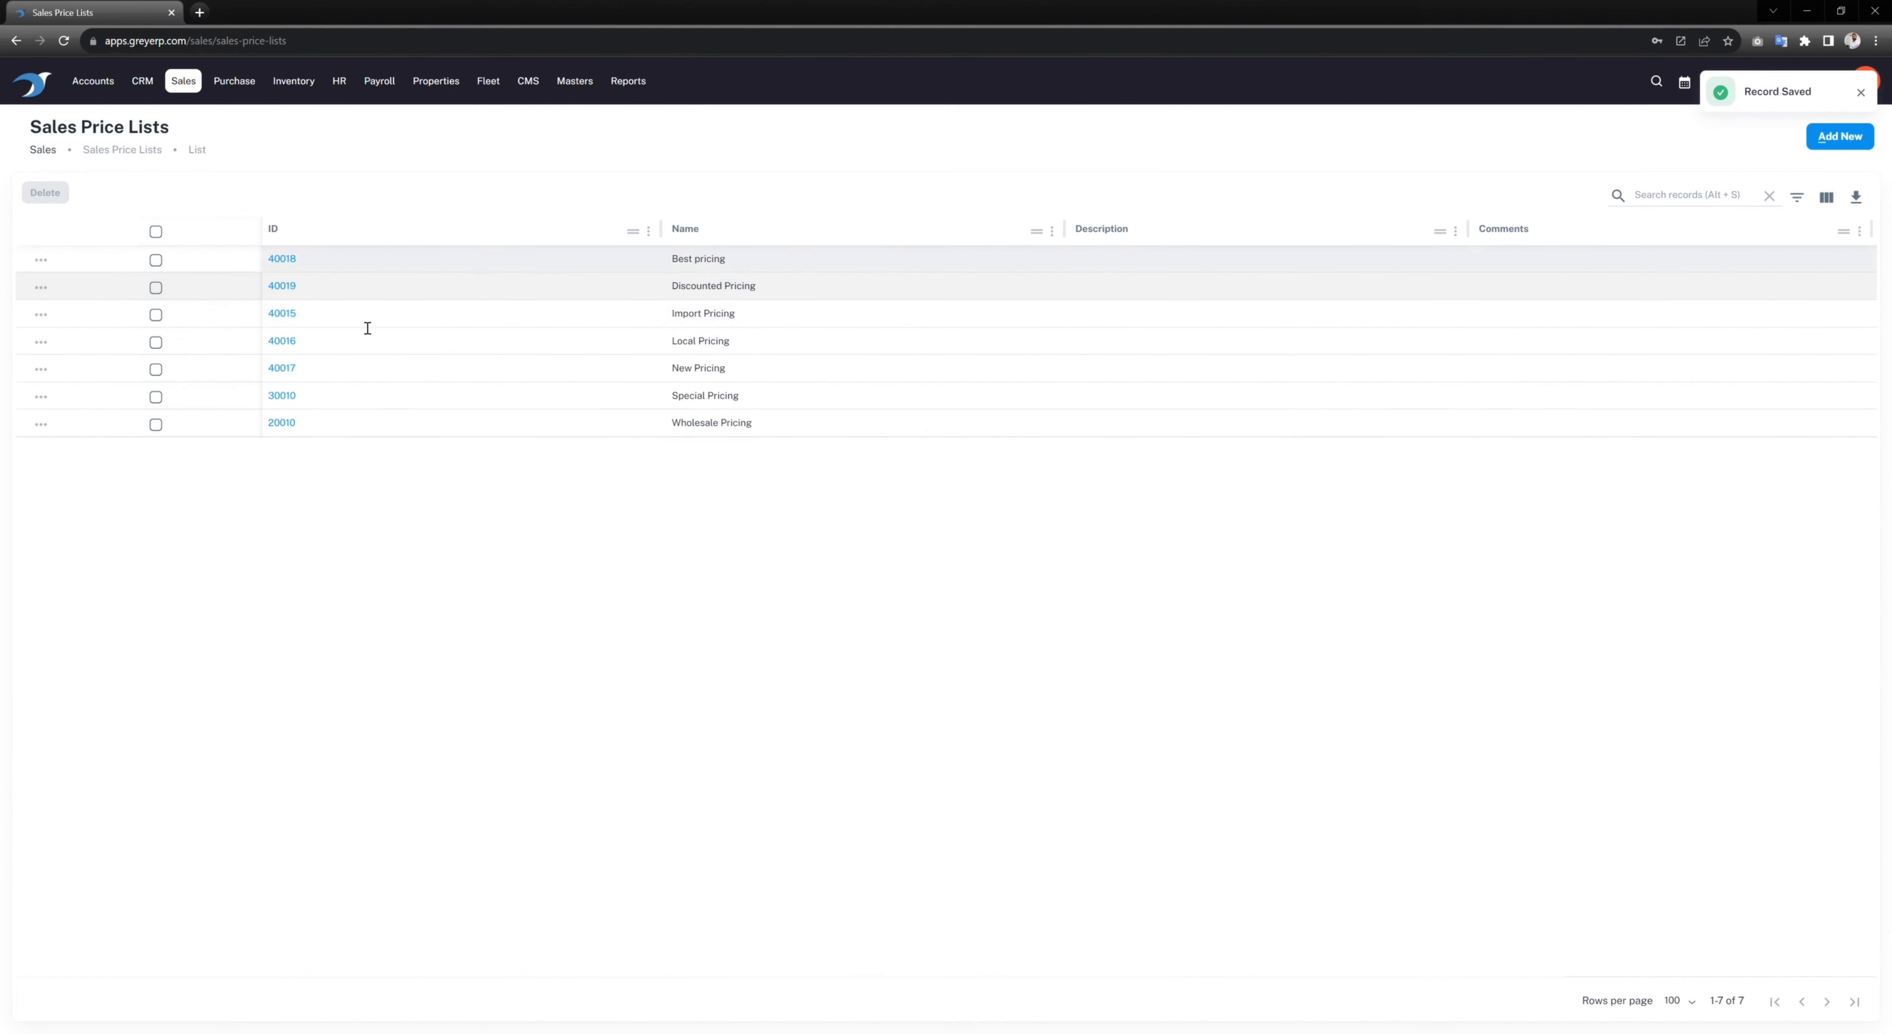
left_click(182, 82)
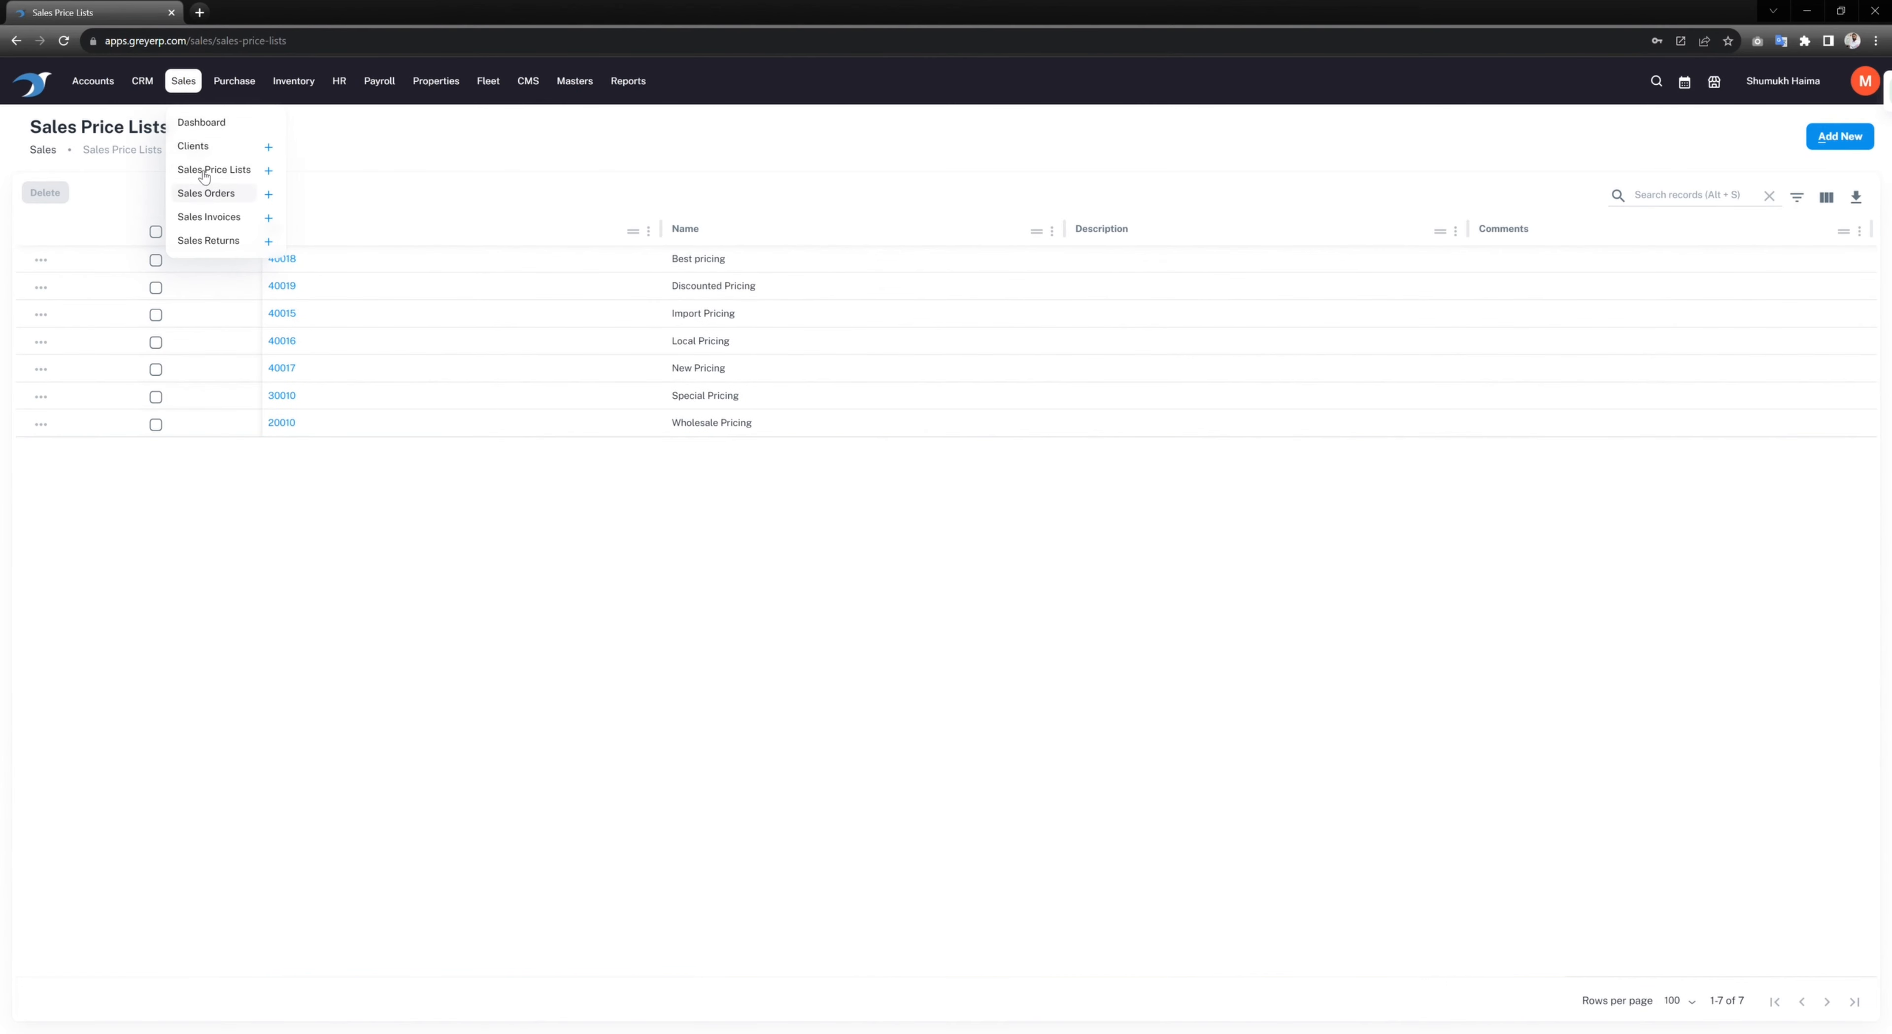
Step: Switch Ronal Trading's price list from Standard Pricing to Discounted Pricing and save
left_click(192, 146)
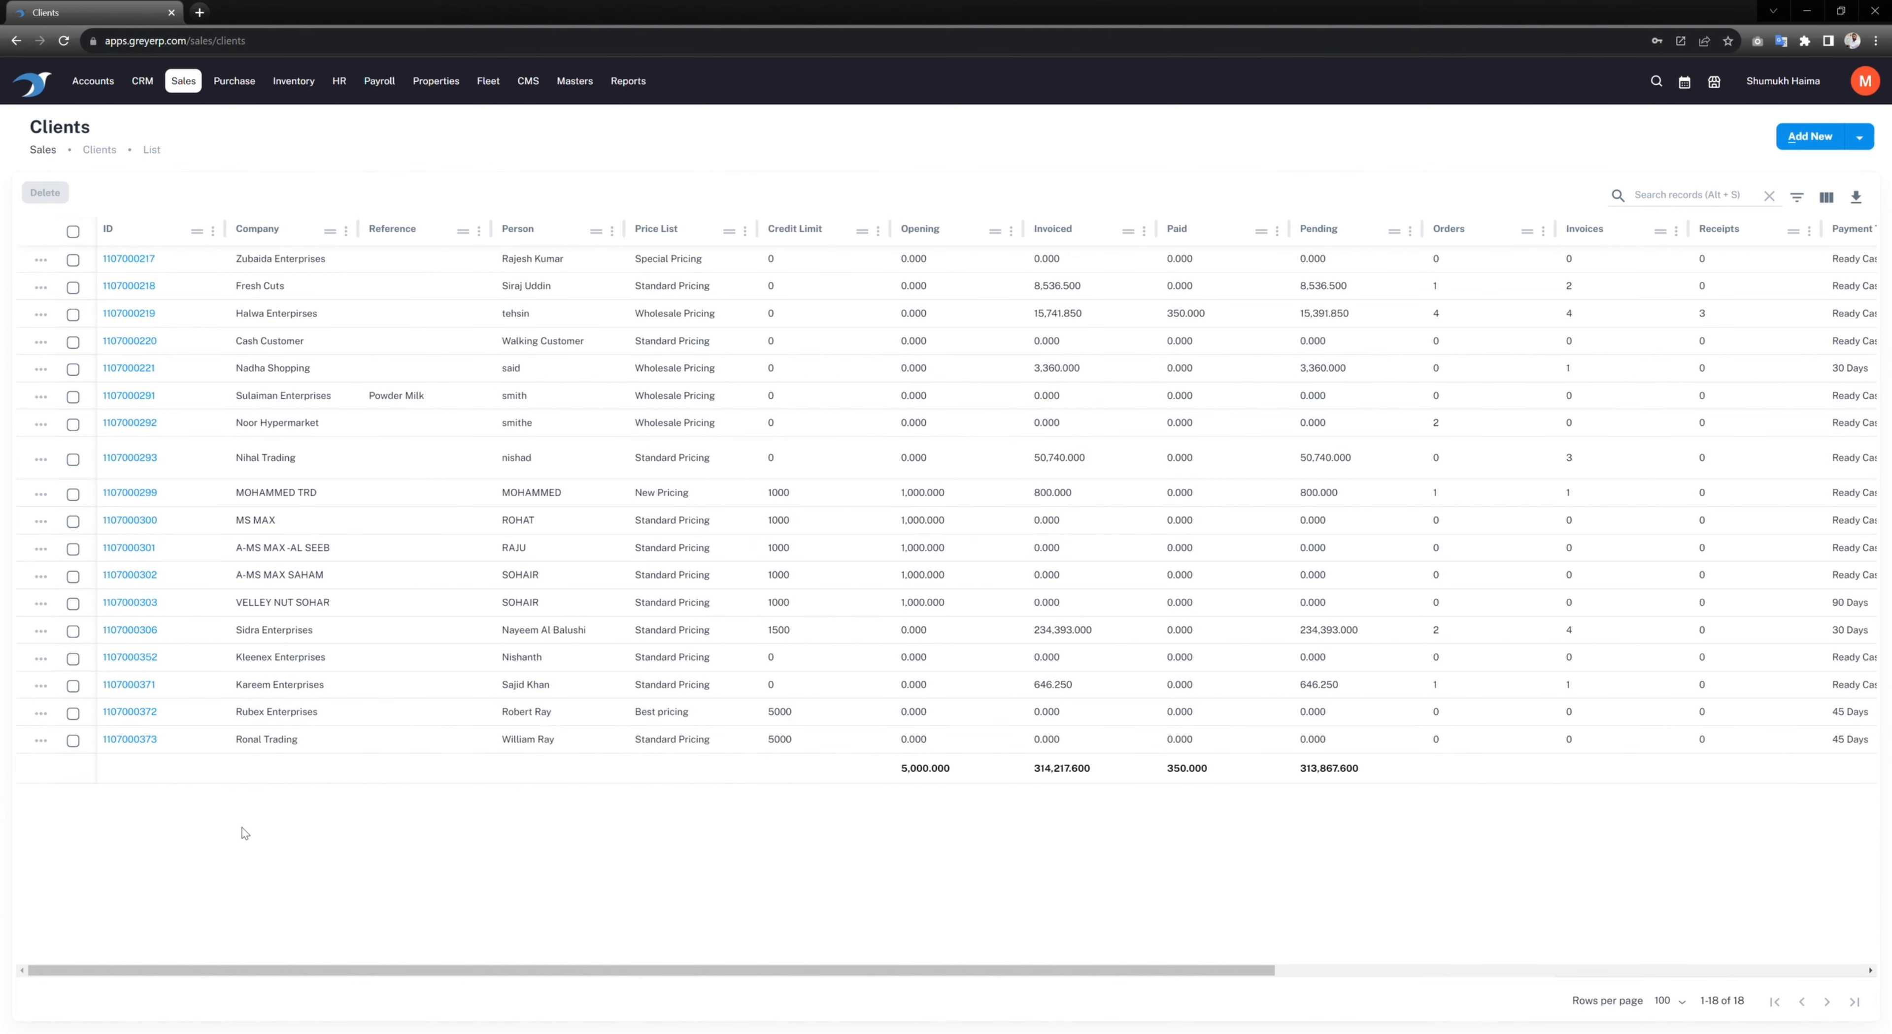
left_click(143, 740)
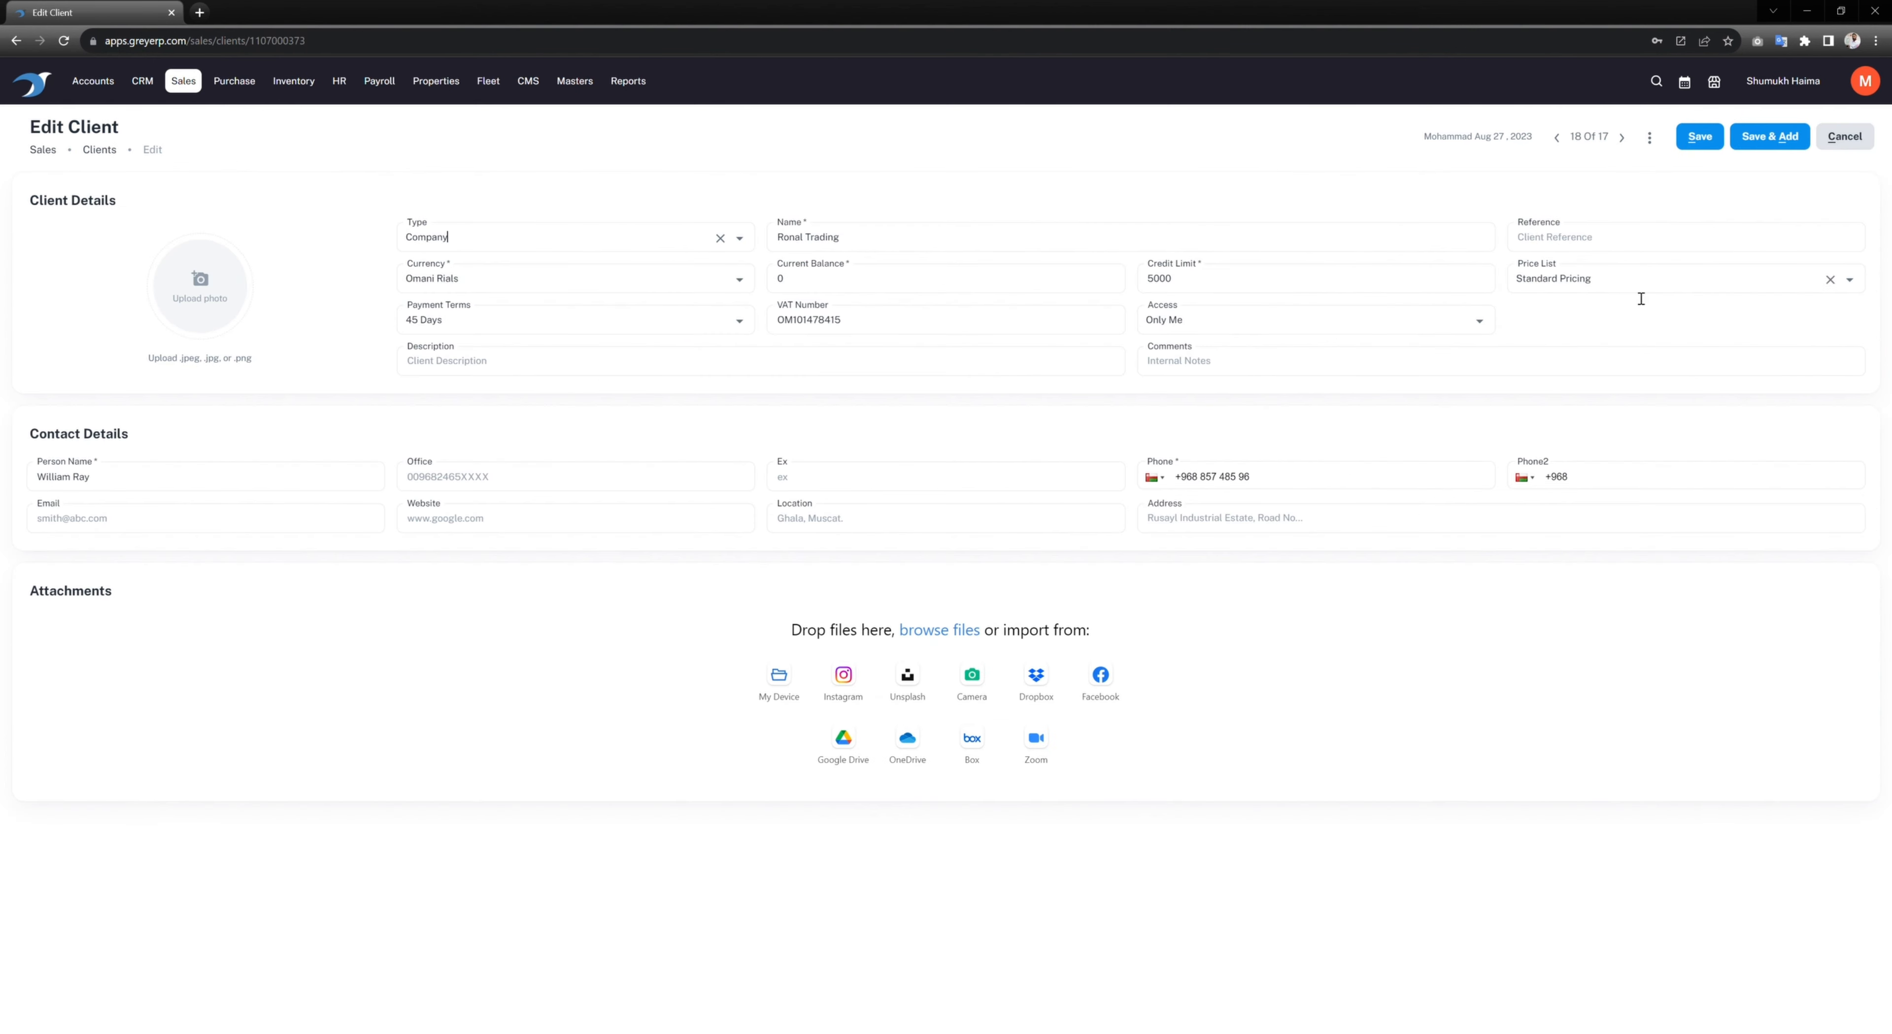
left_click(1643, 288)
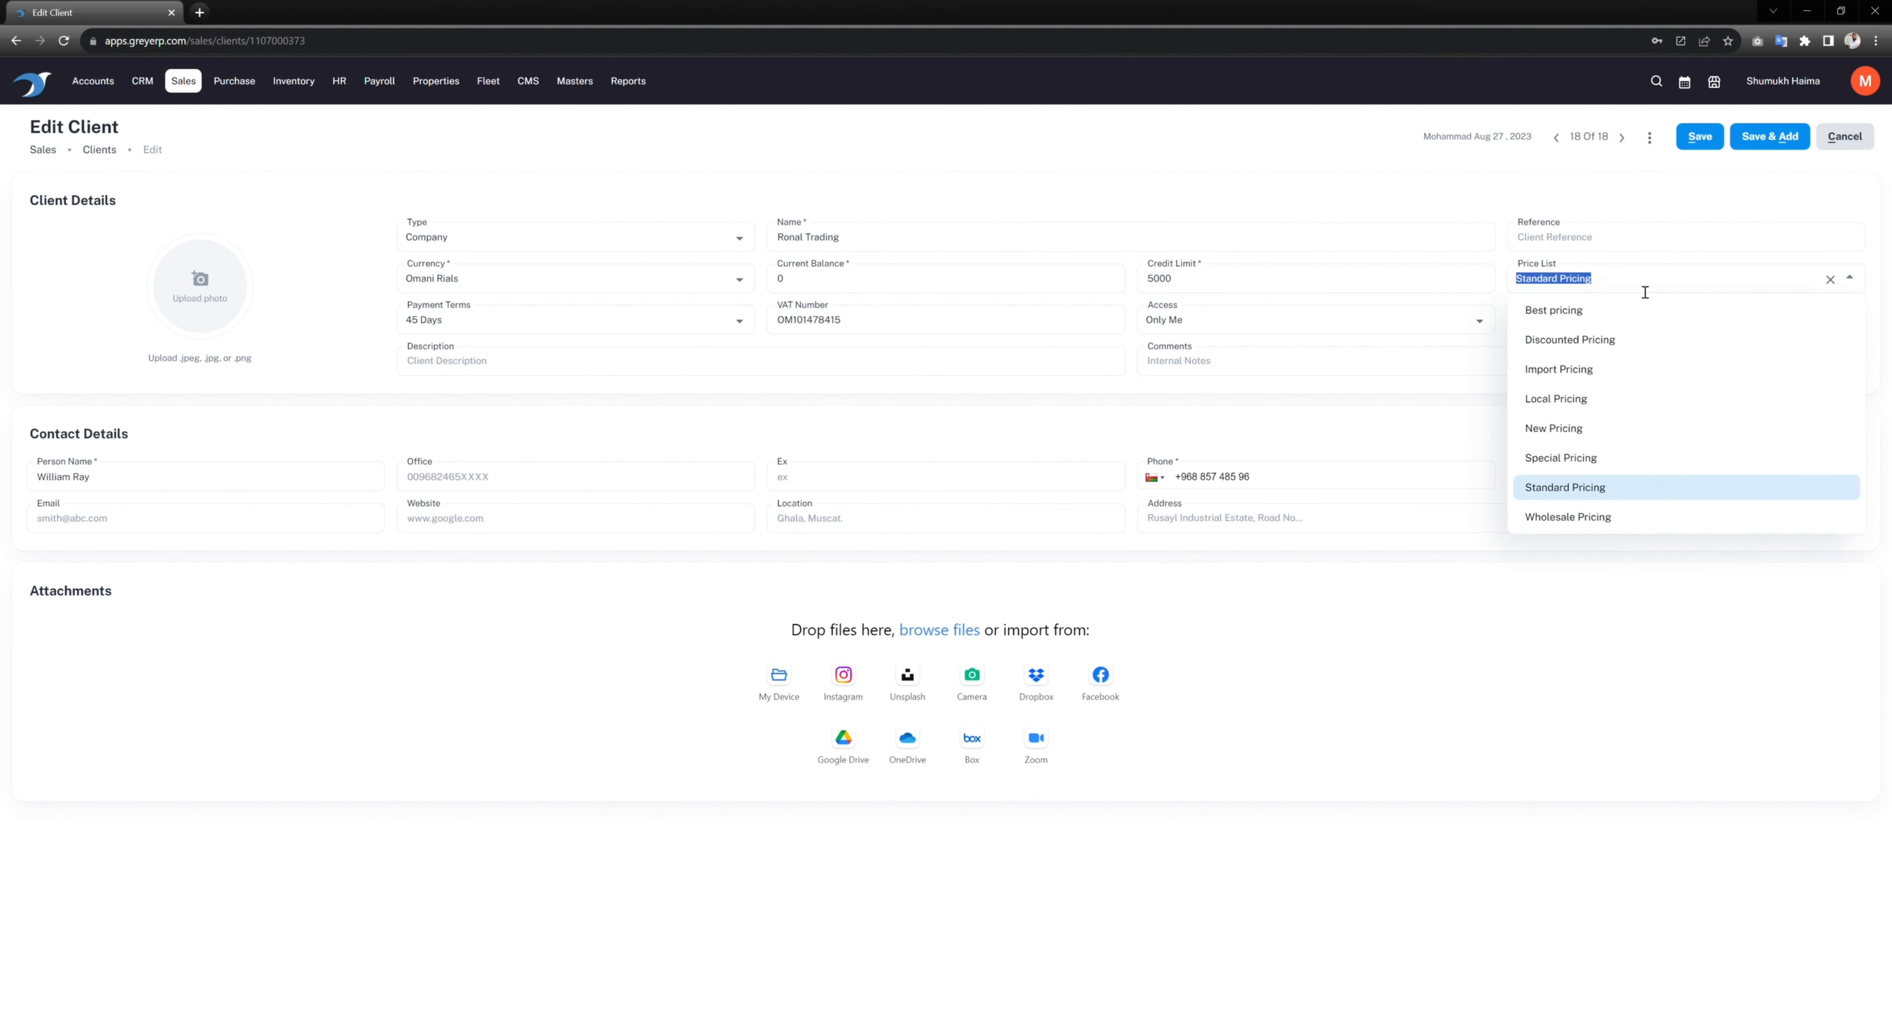
left_click(1571, 340)
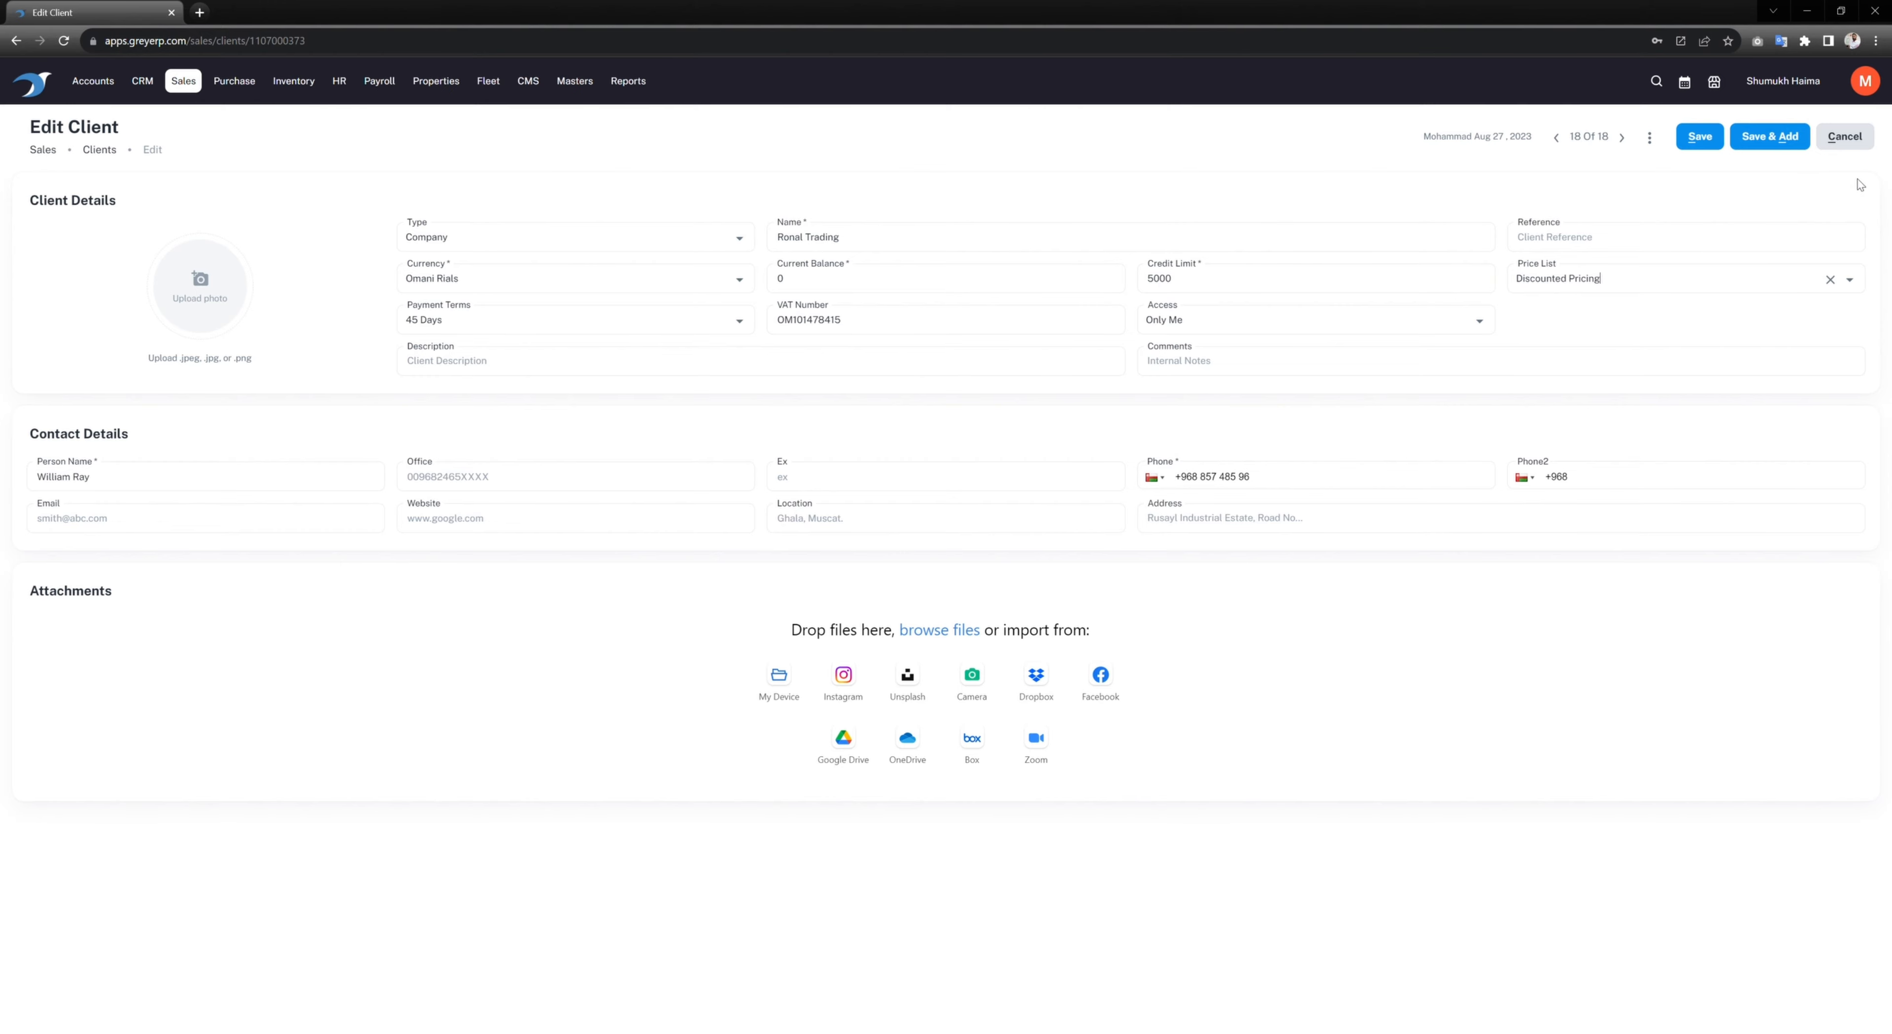
left_click(1698, 138)
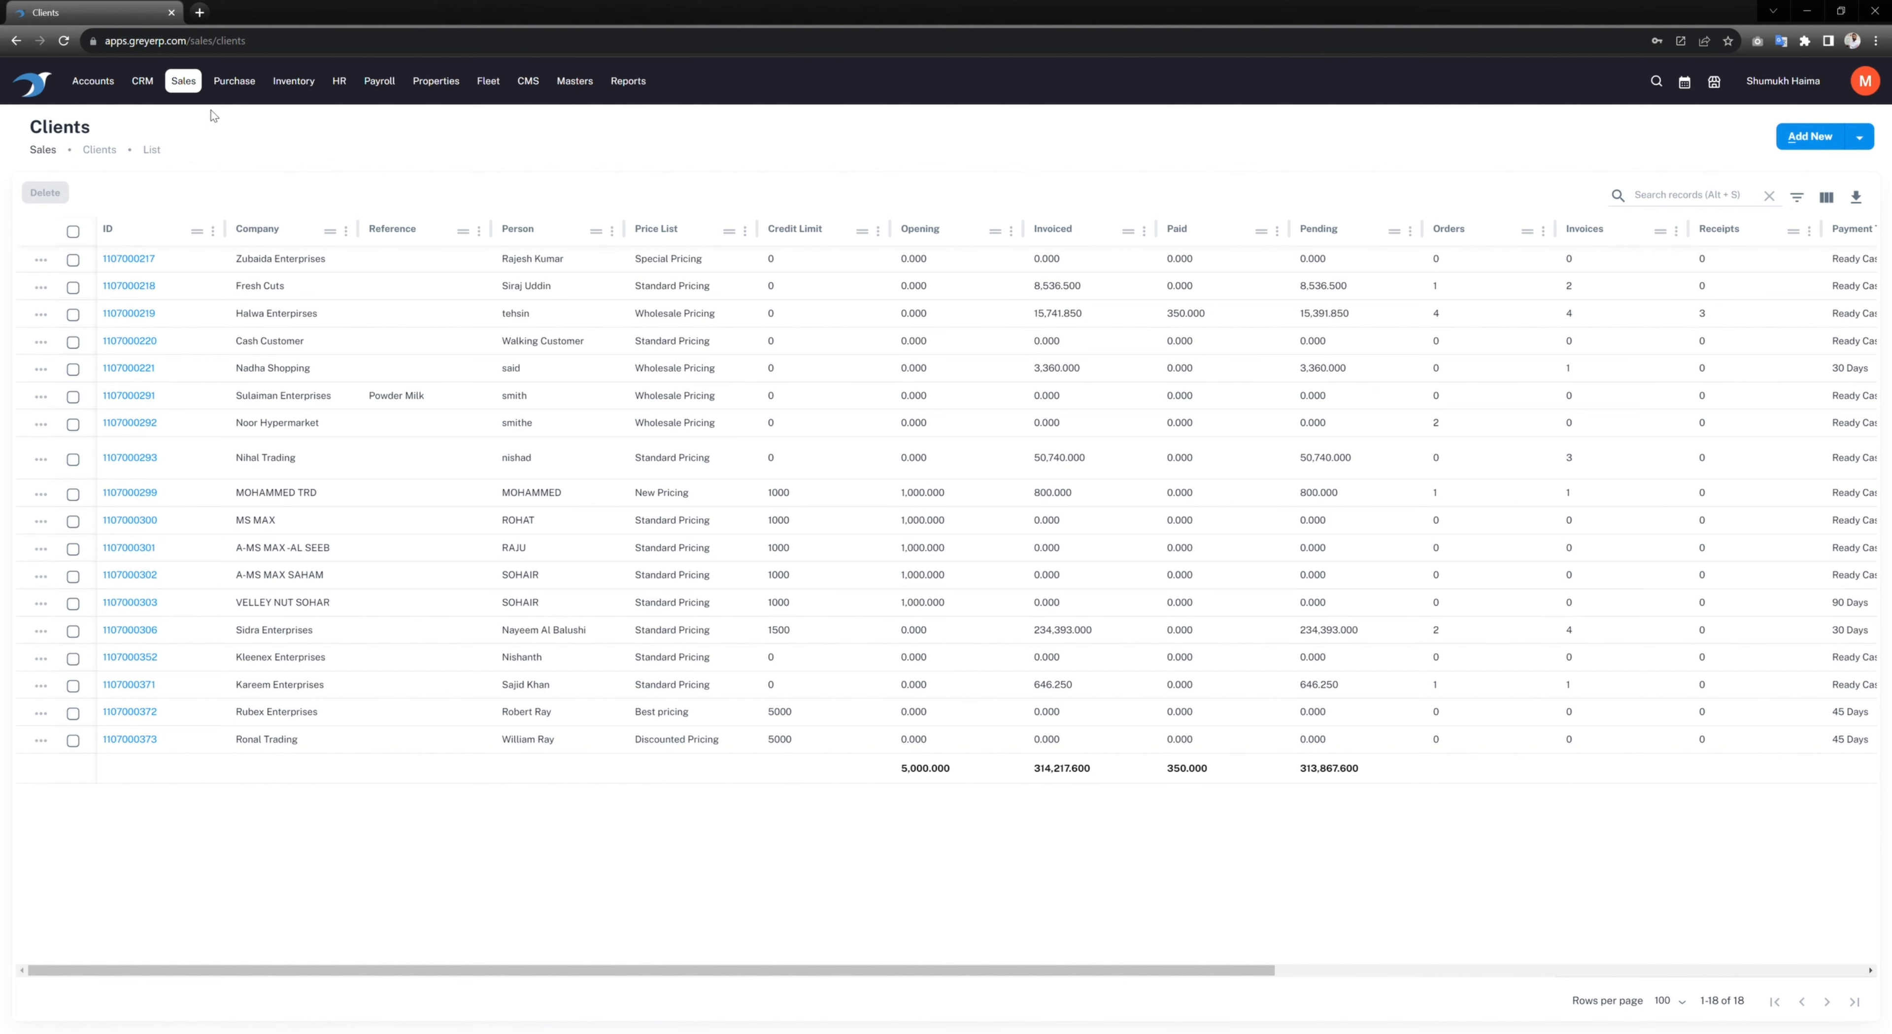
left_click(183, 81)
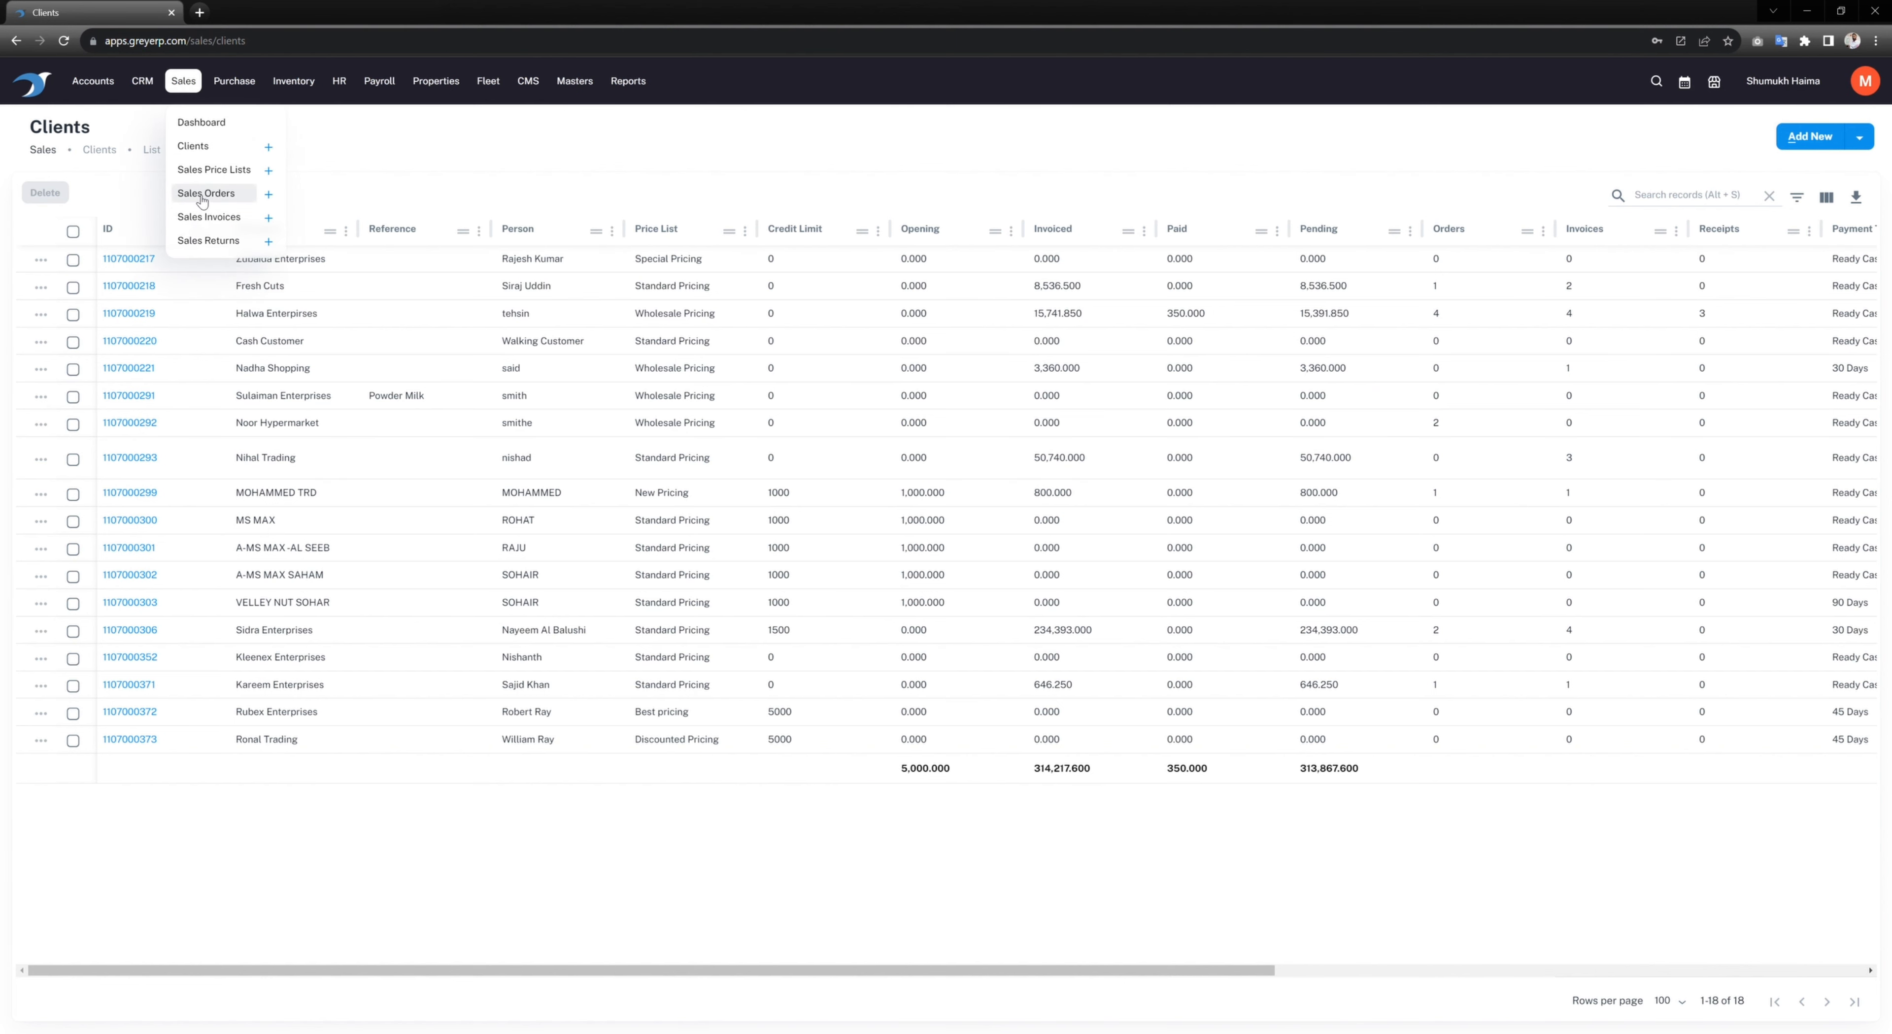
Step: Open the Sales Orders list and scroll the table sideways to review its columns
left_click(203, 195)
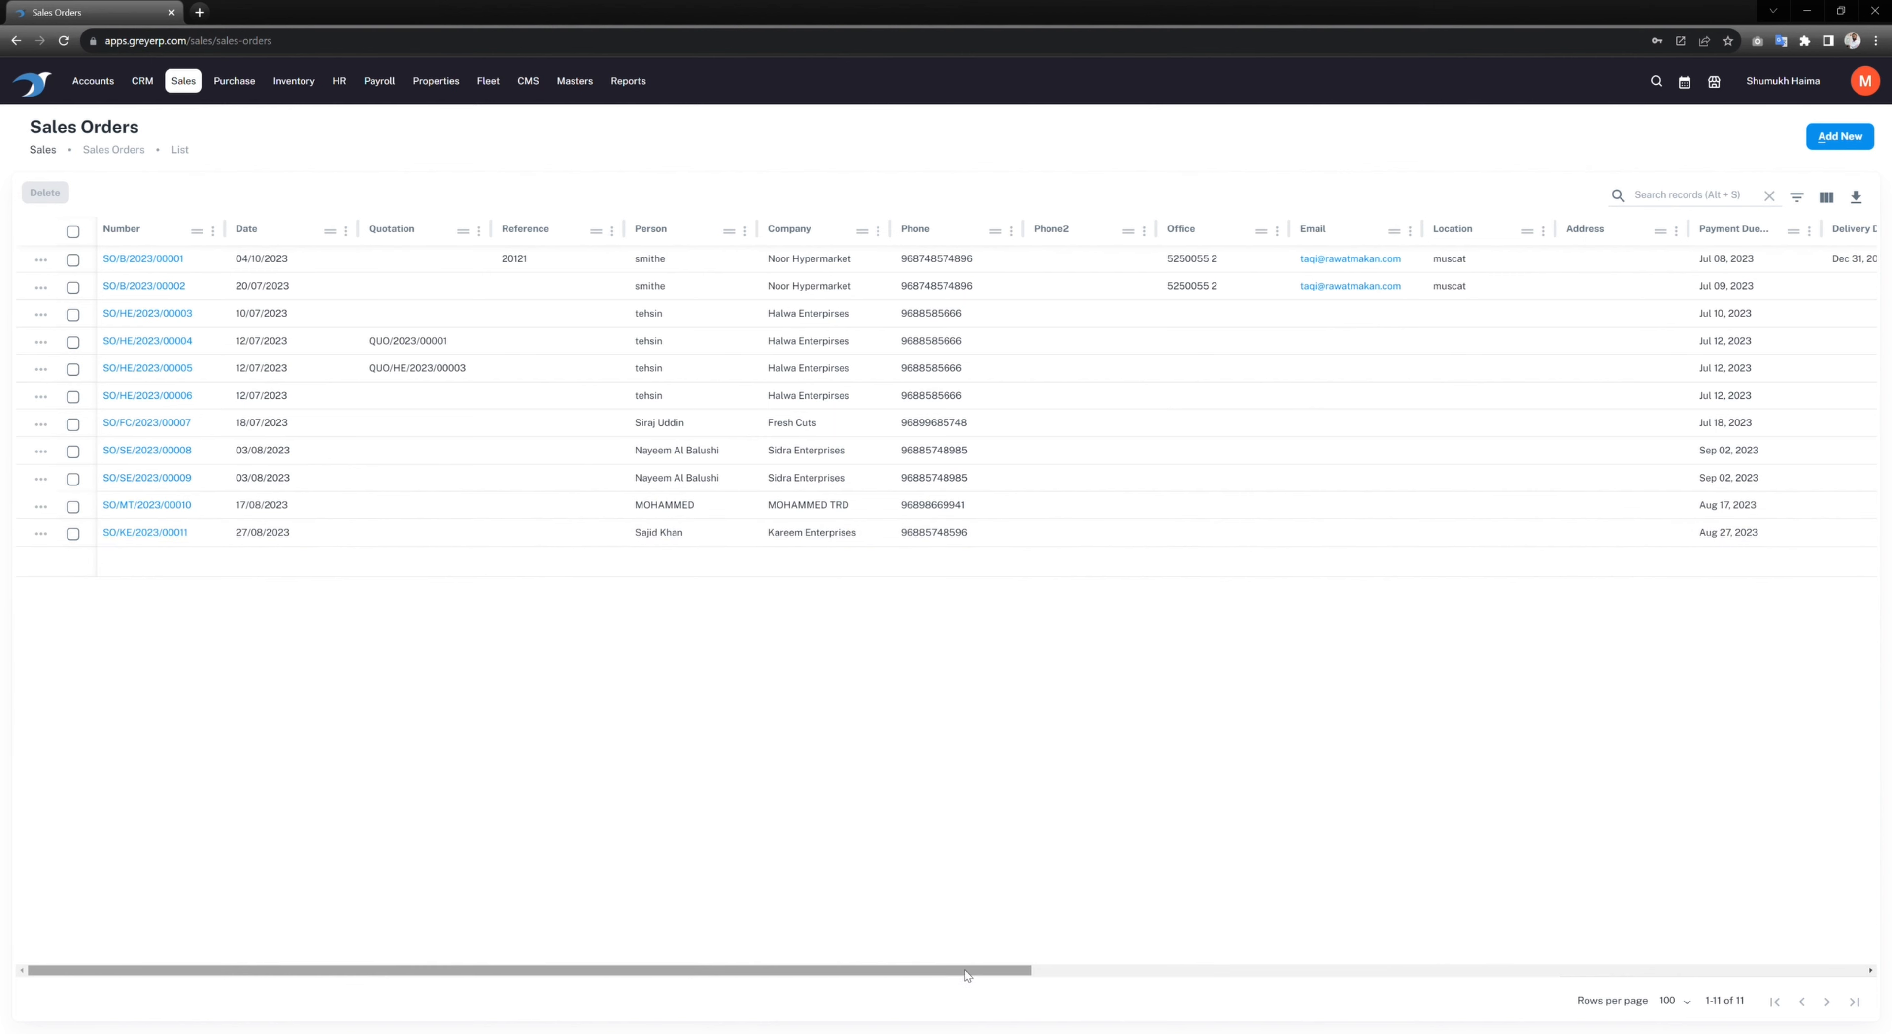
left_click_drag(1026, 971, 1679, 977)
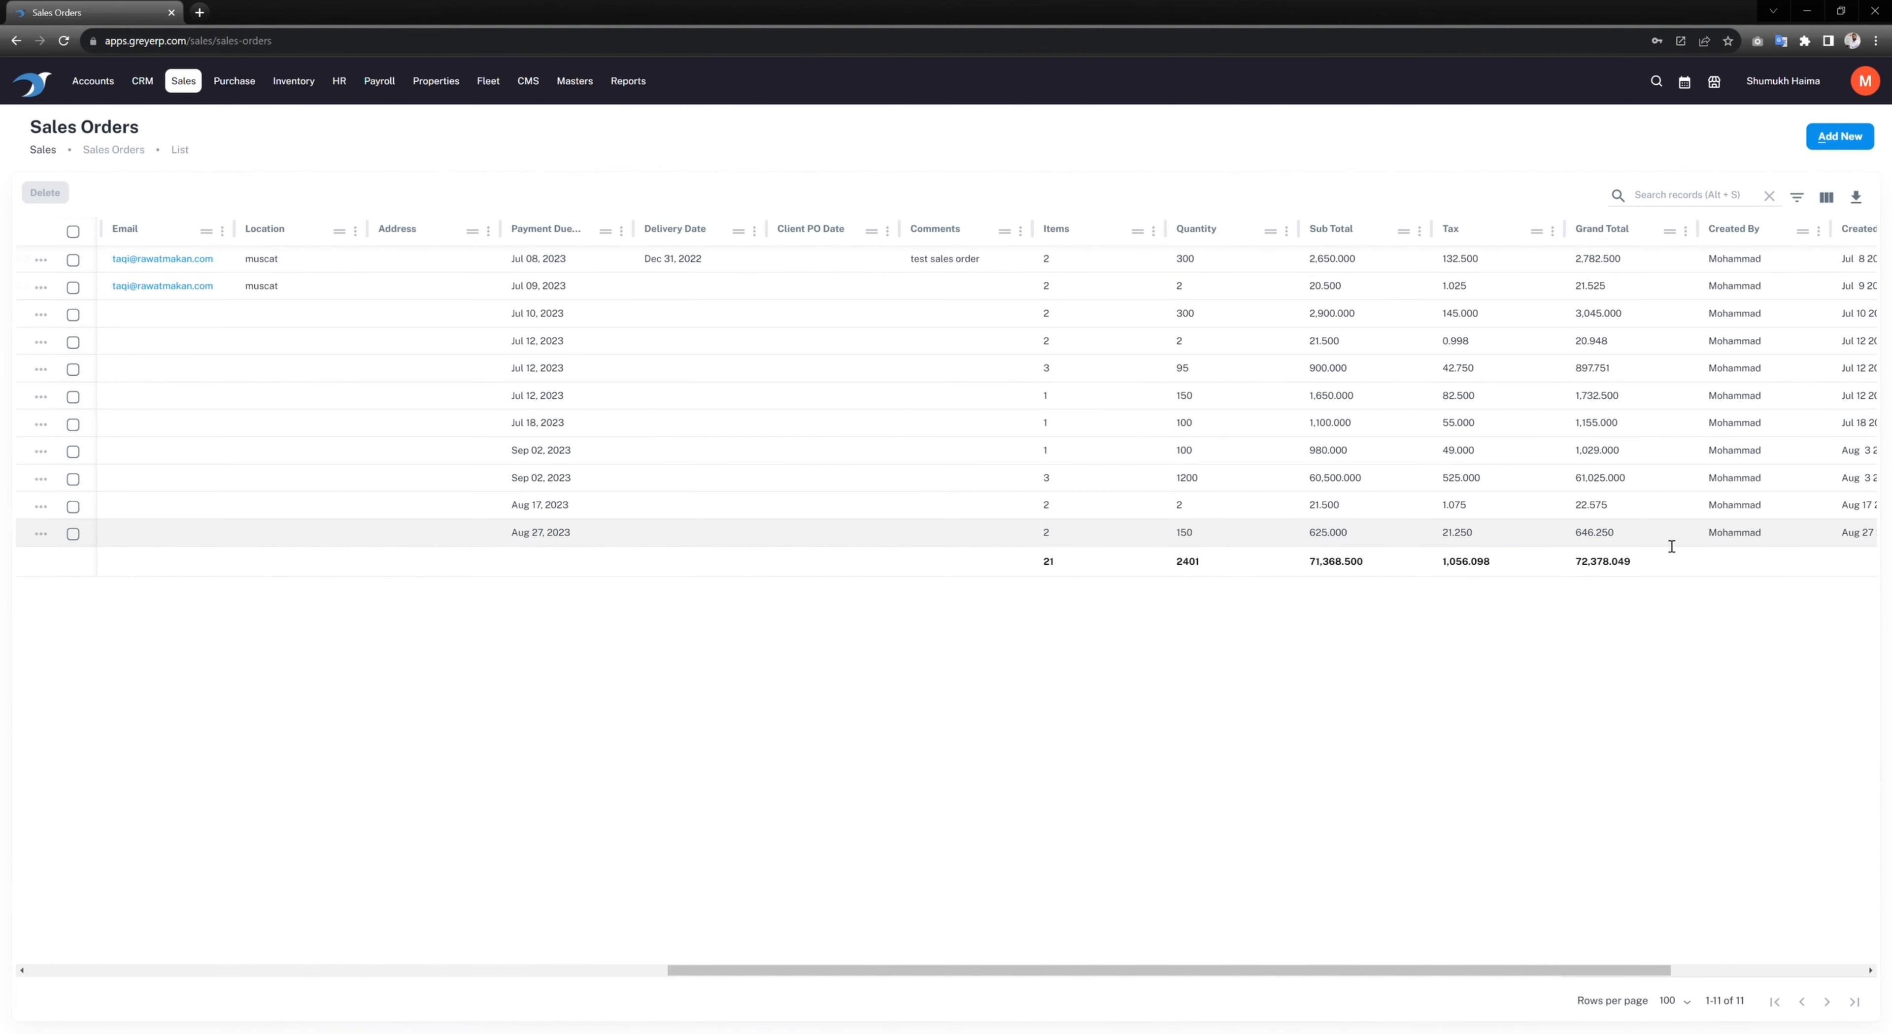
left_click_drag(1636, 970, 863, 975)
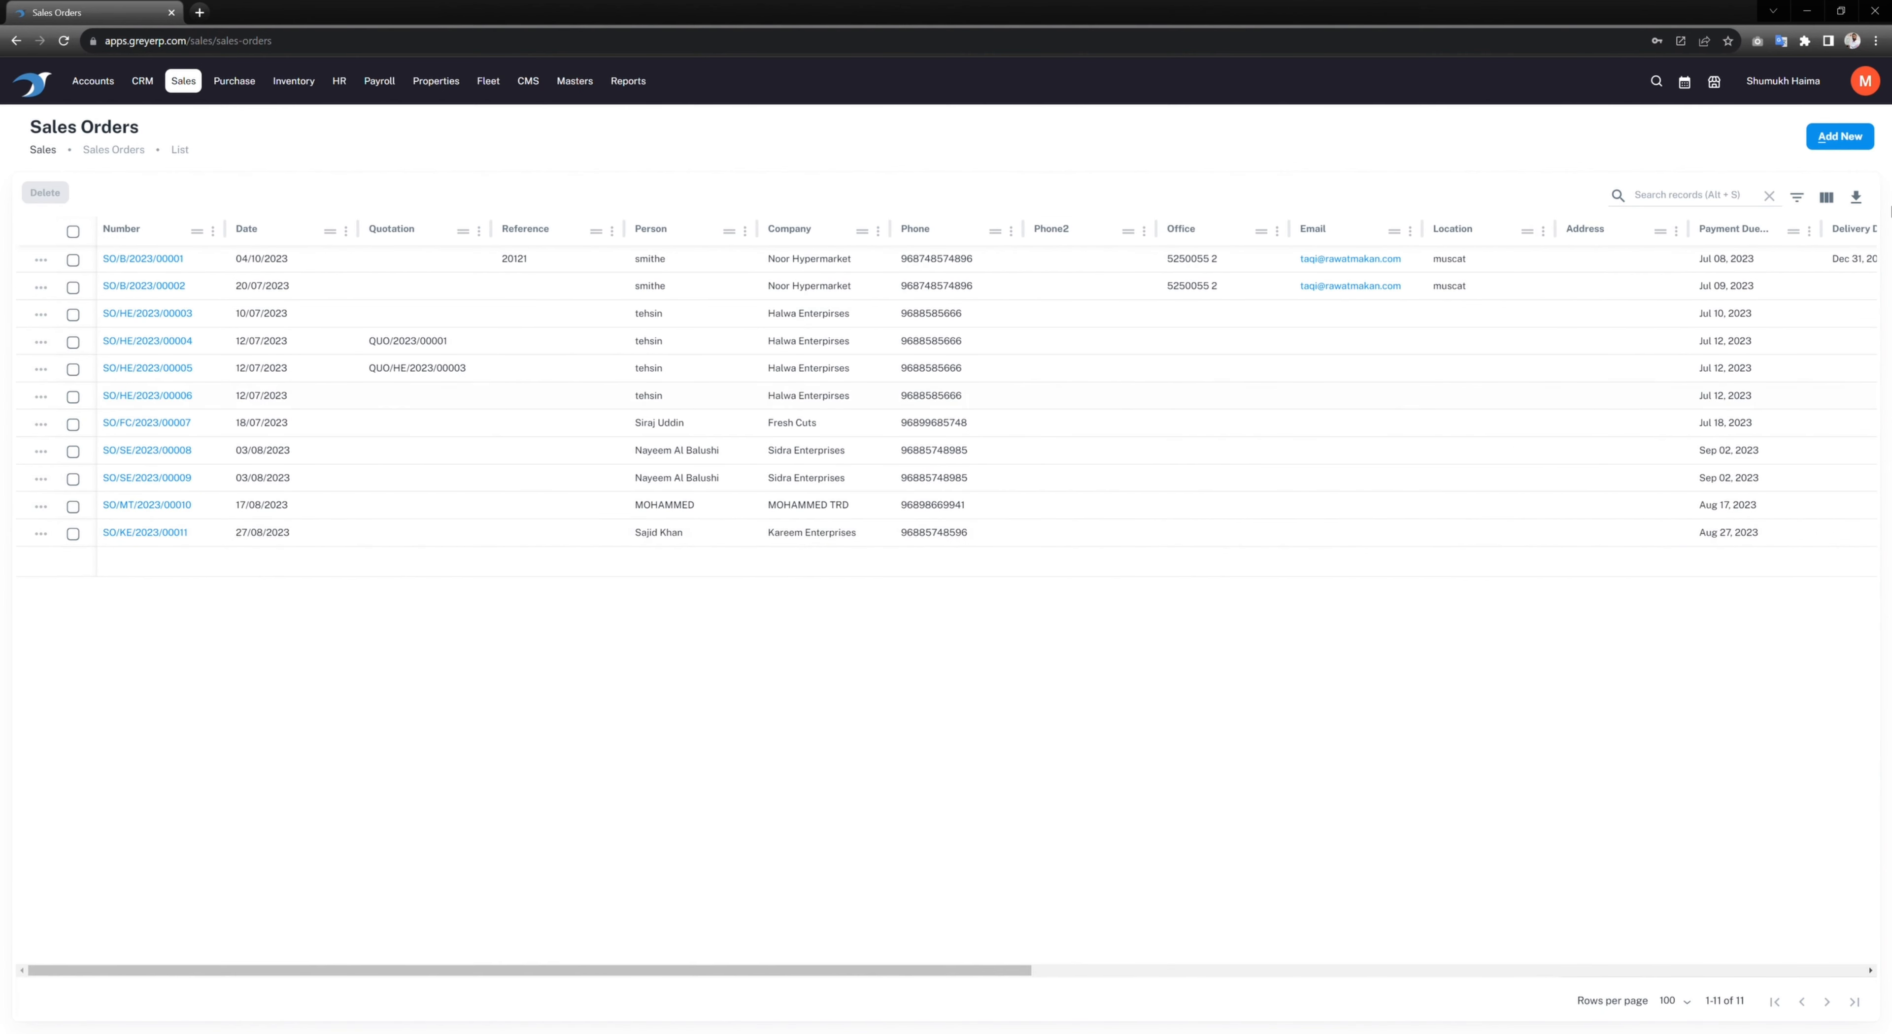
Step: Start a sales order to Ronal Trading with Discounted Pricing and subject 'Sales Order'
left_click(1855, 140)
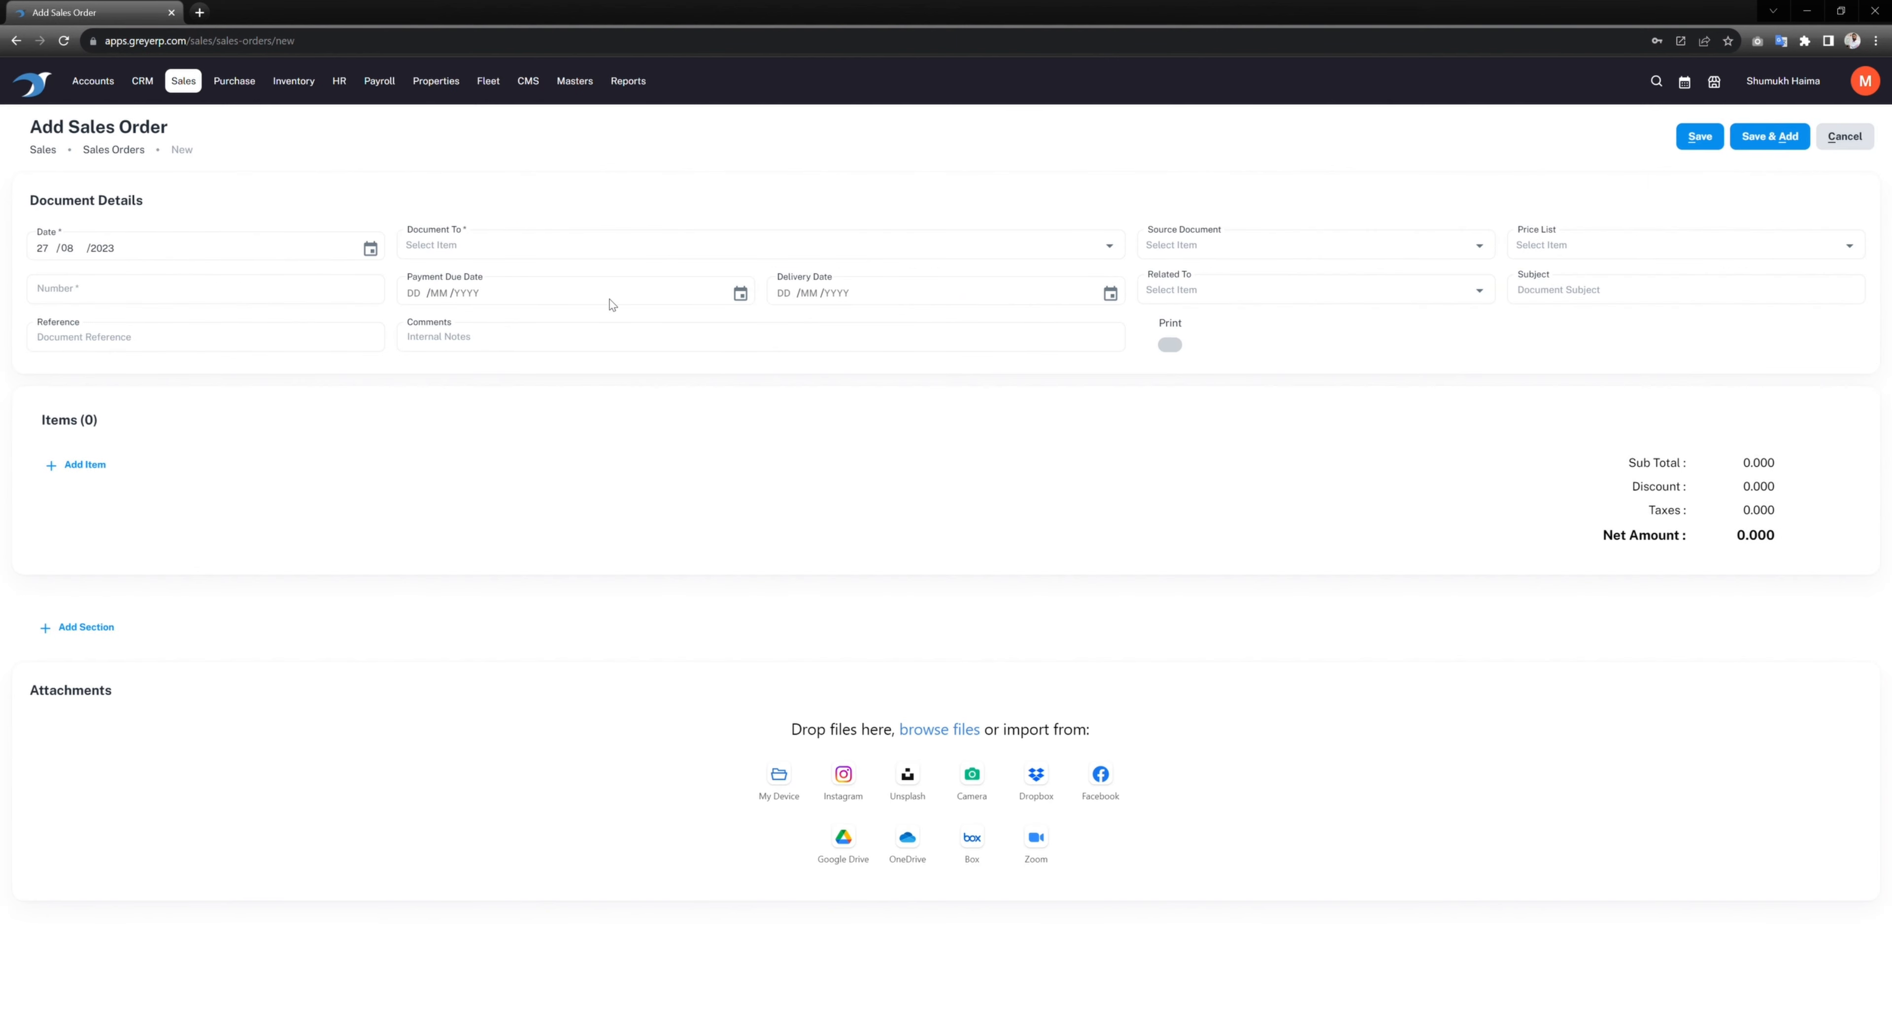
left_click(547, 254)
scroll(543, 346, "down", 3)
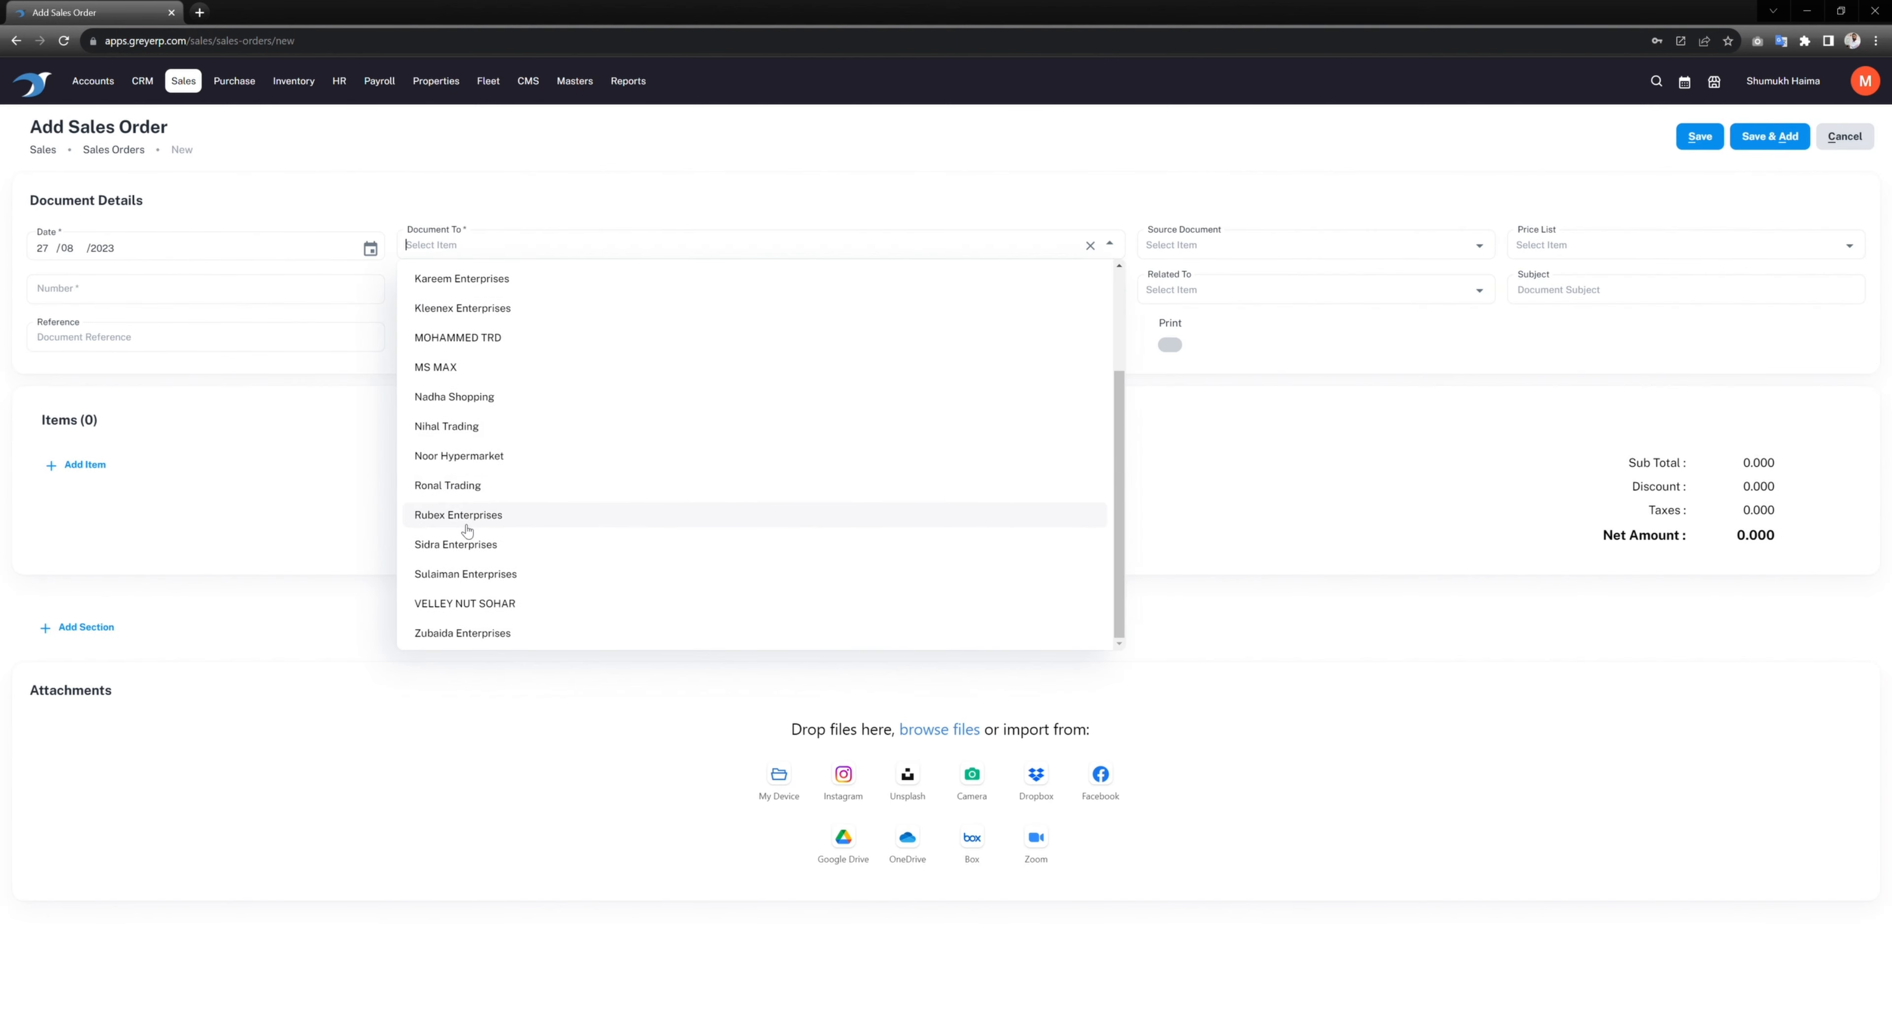
left_click(456, 487)
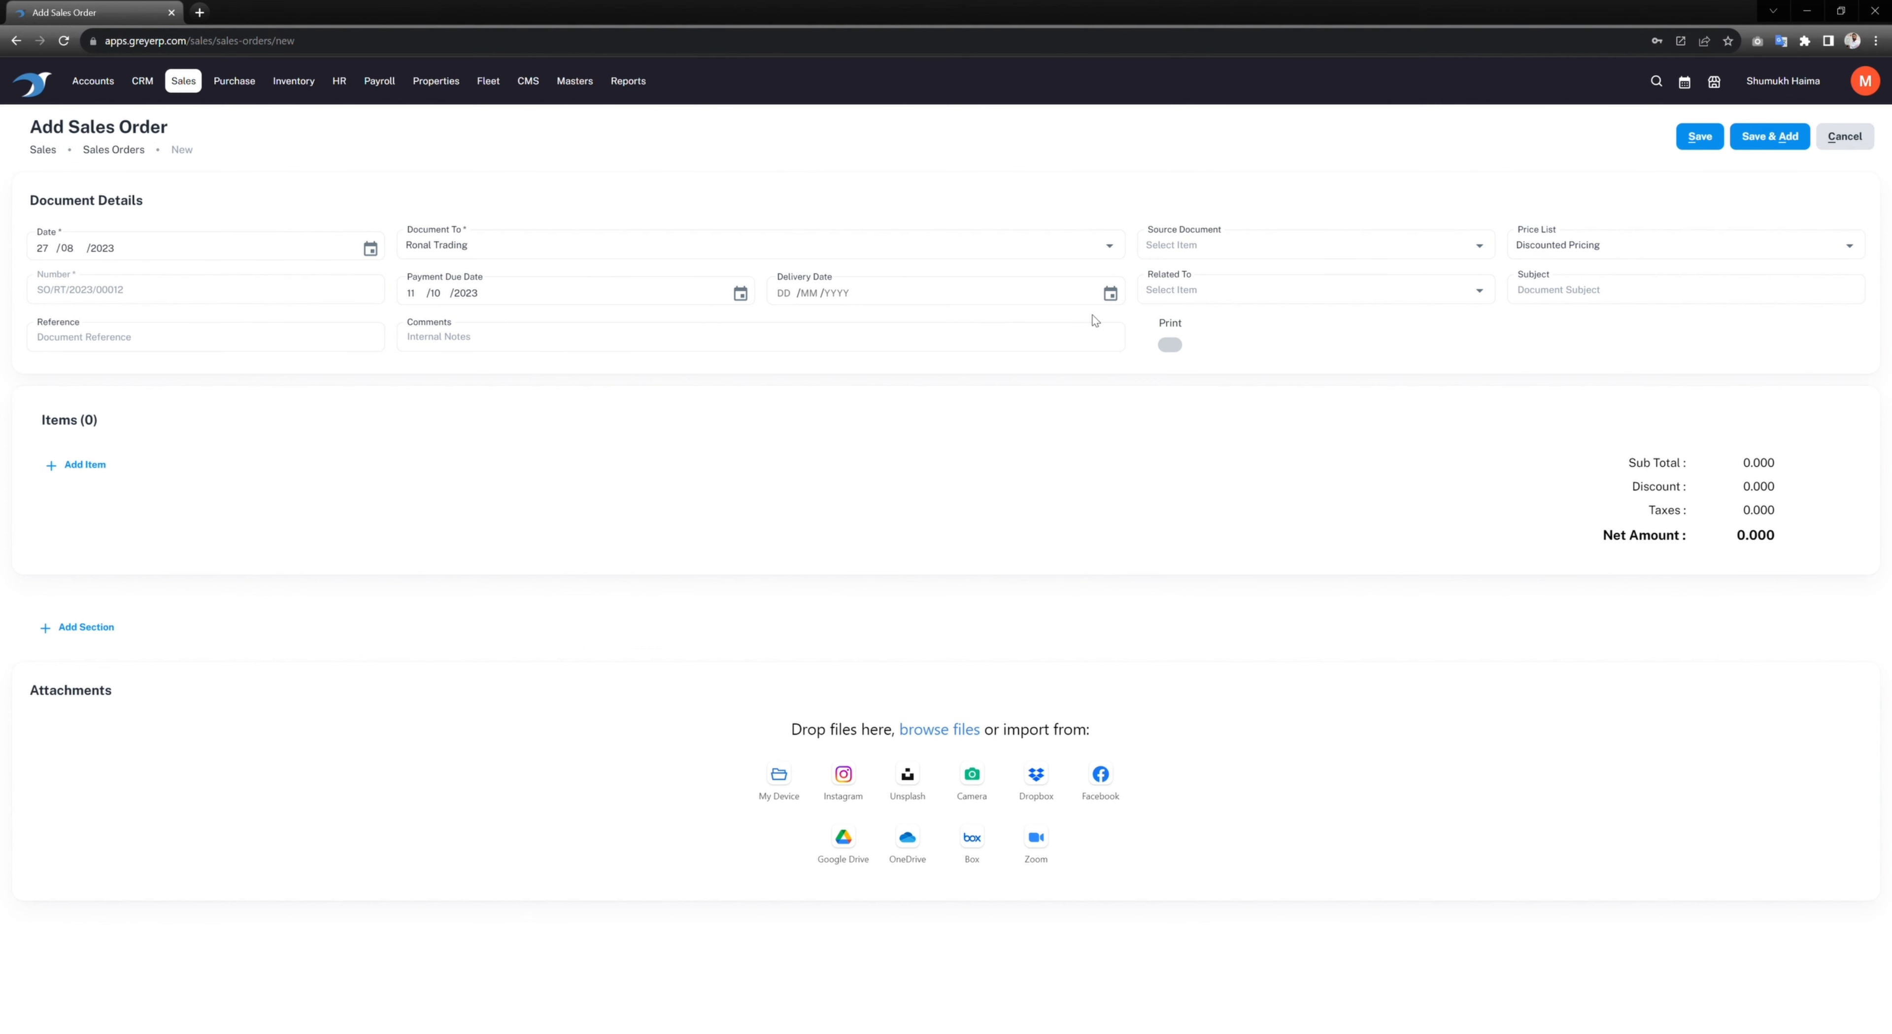
left_click(1714, 251)
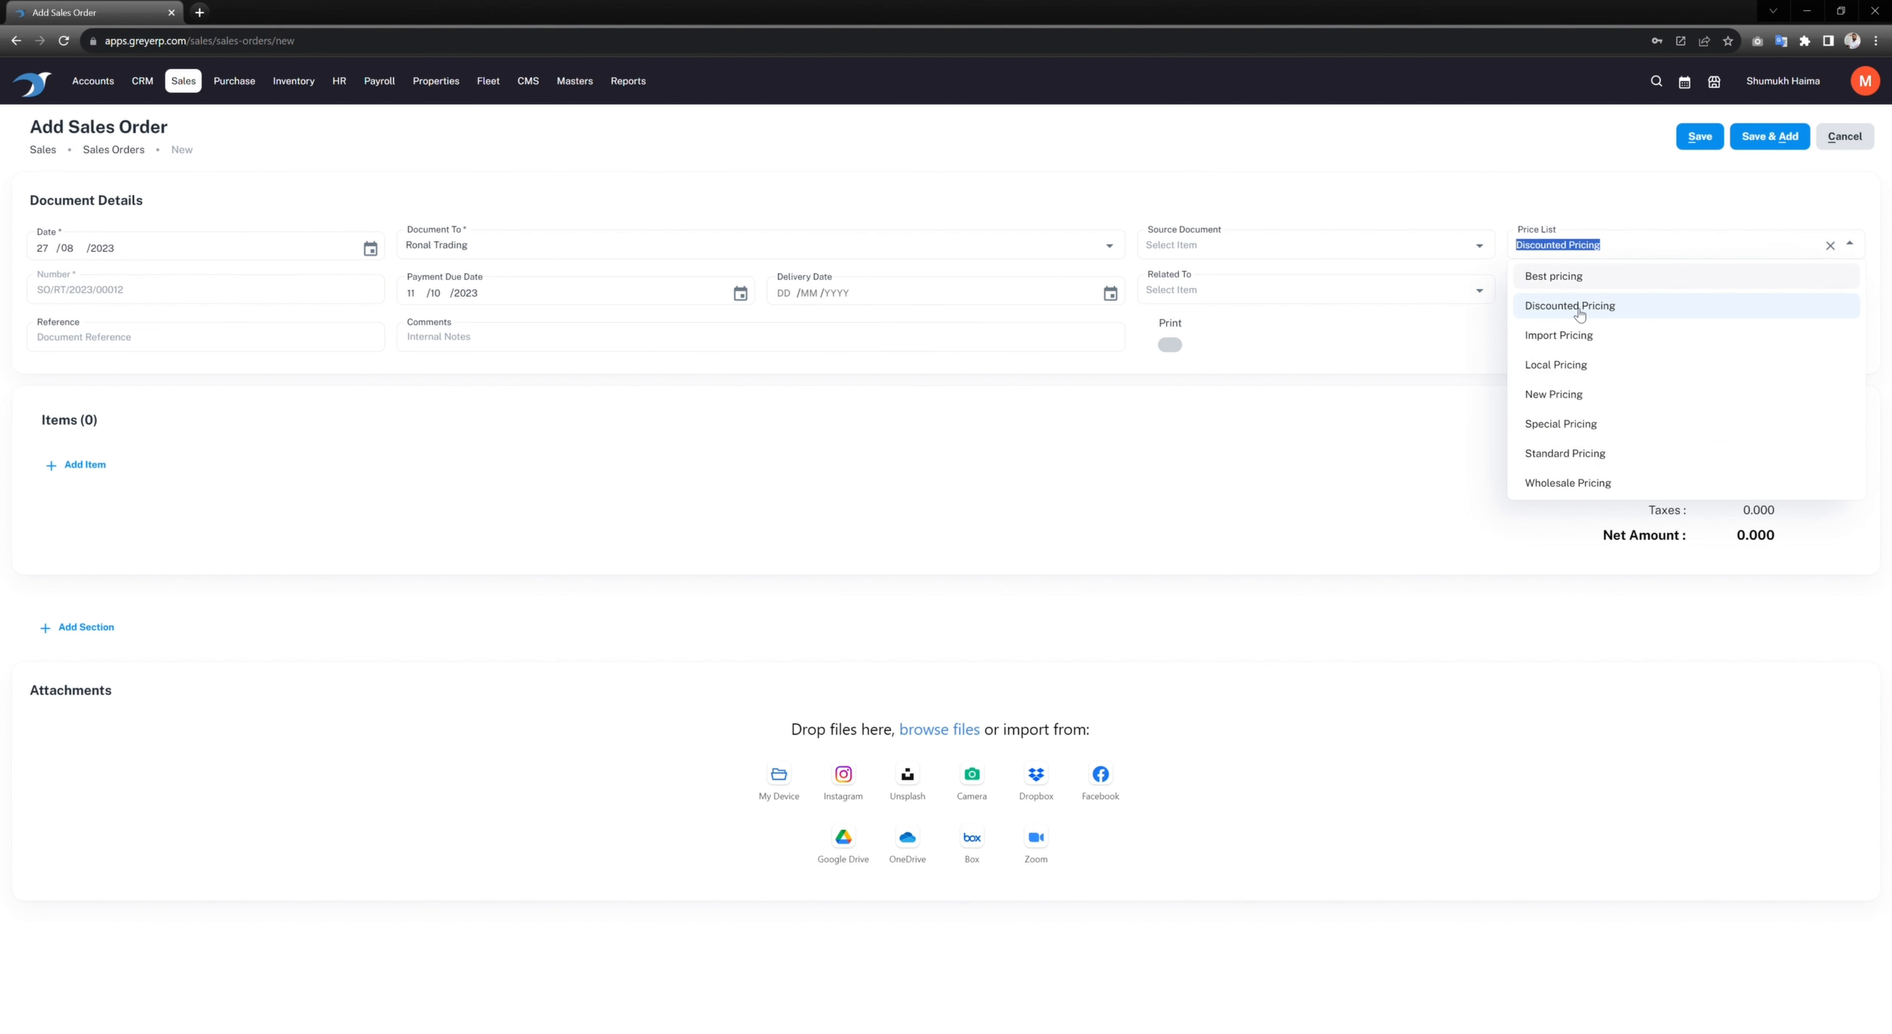
left_click(403, 461)
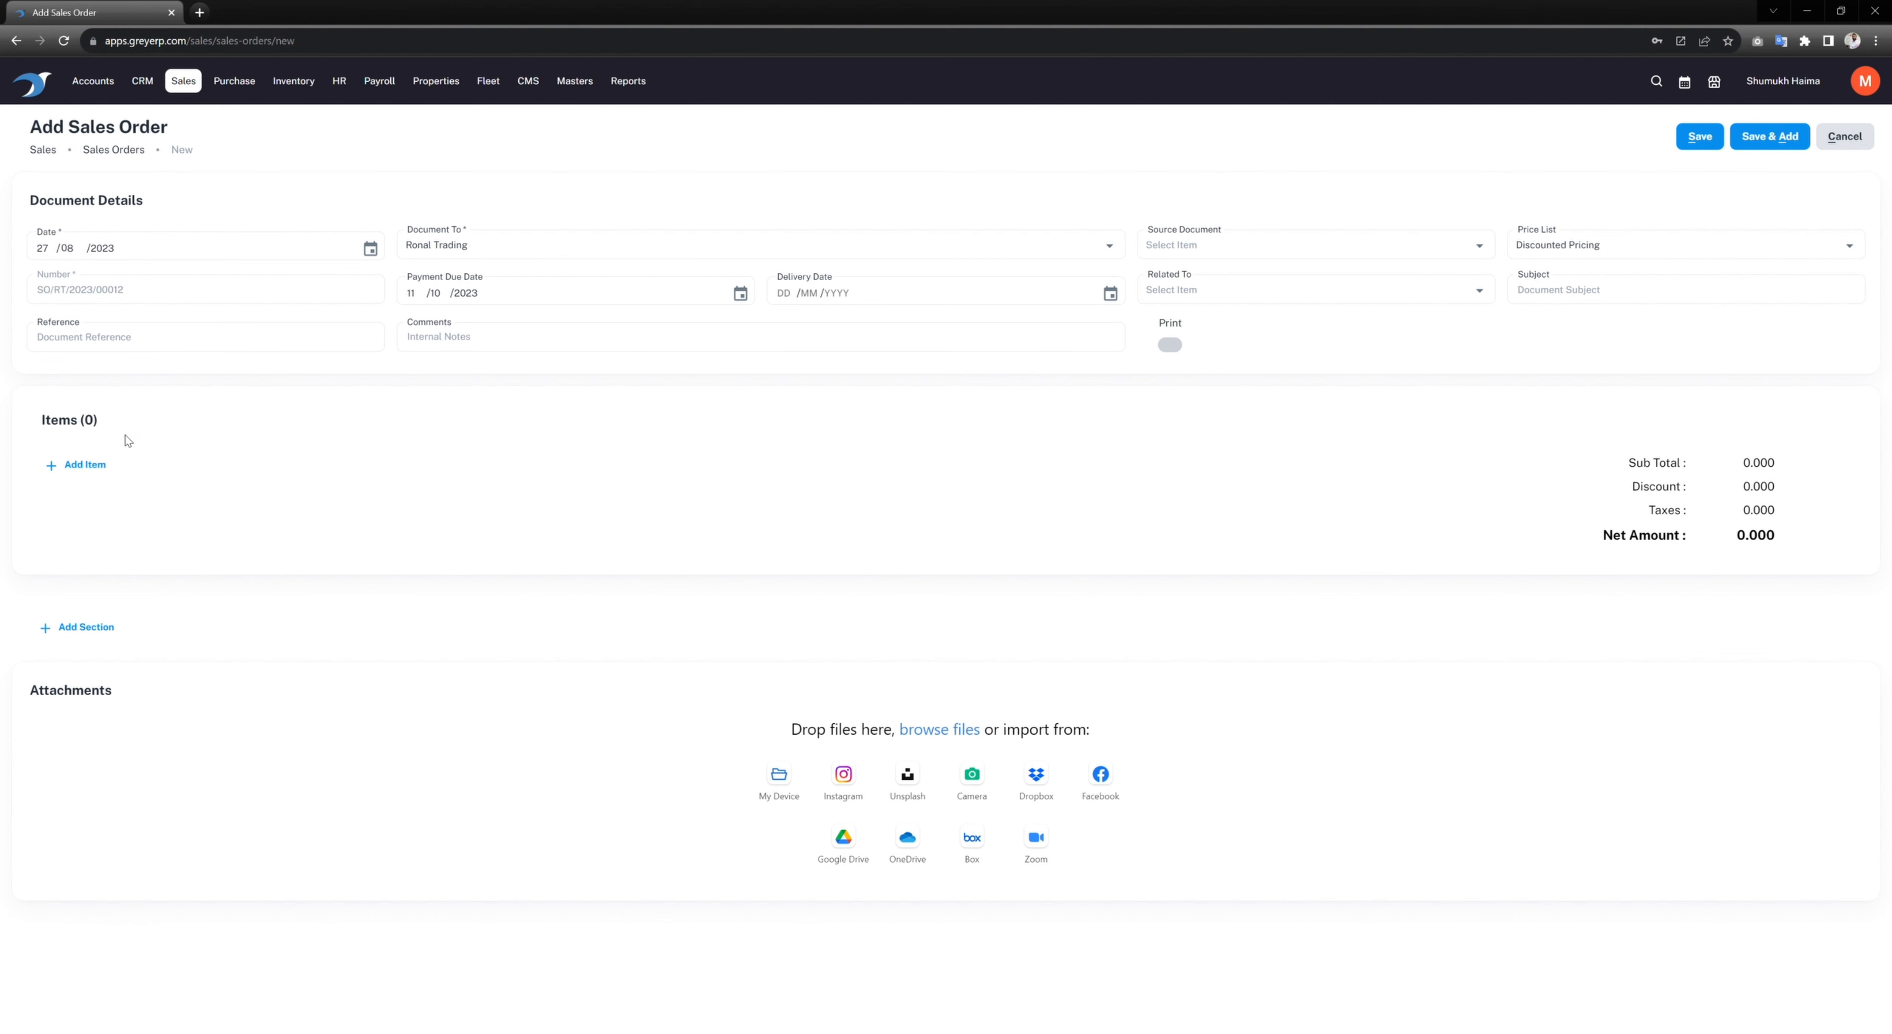
left_click(1612, 302)
type("SA")
type("les ORder")
type("rder")
Step: Add a line of 200 Noise Cancellation Headphones, with '(Bose)' added to the description
left_click(84, 465)
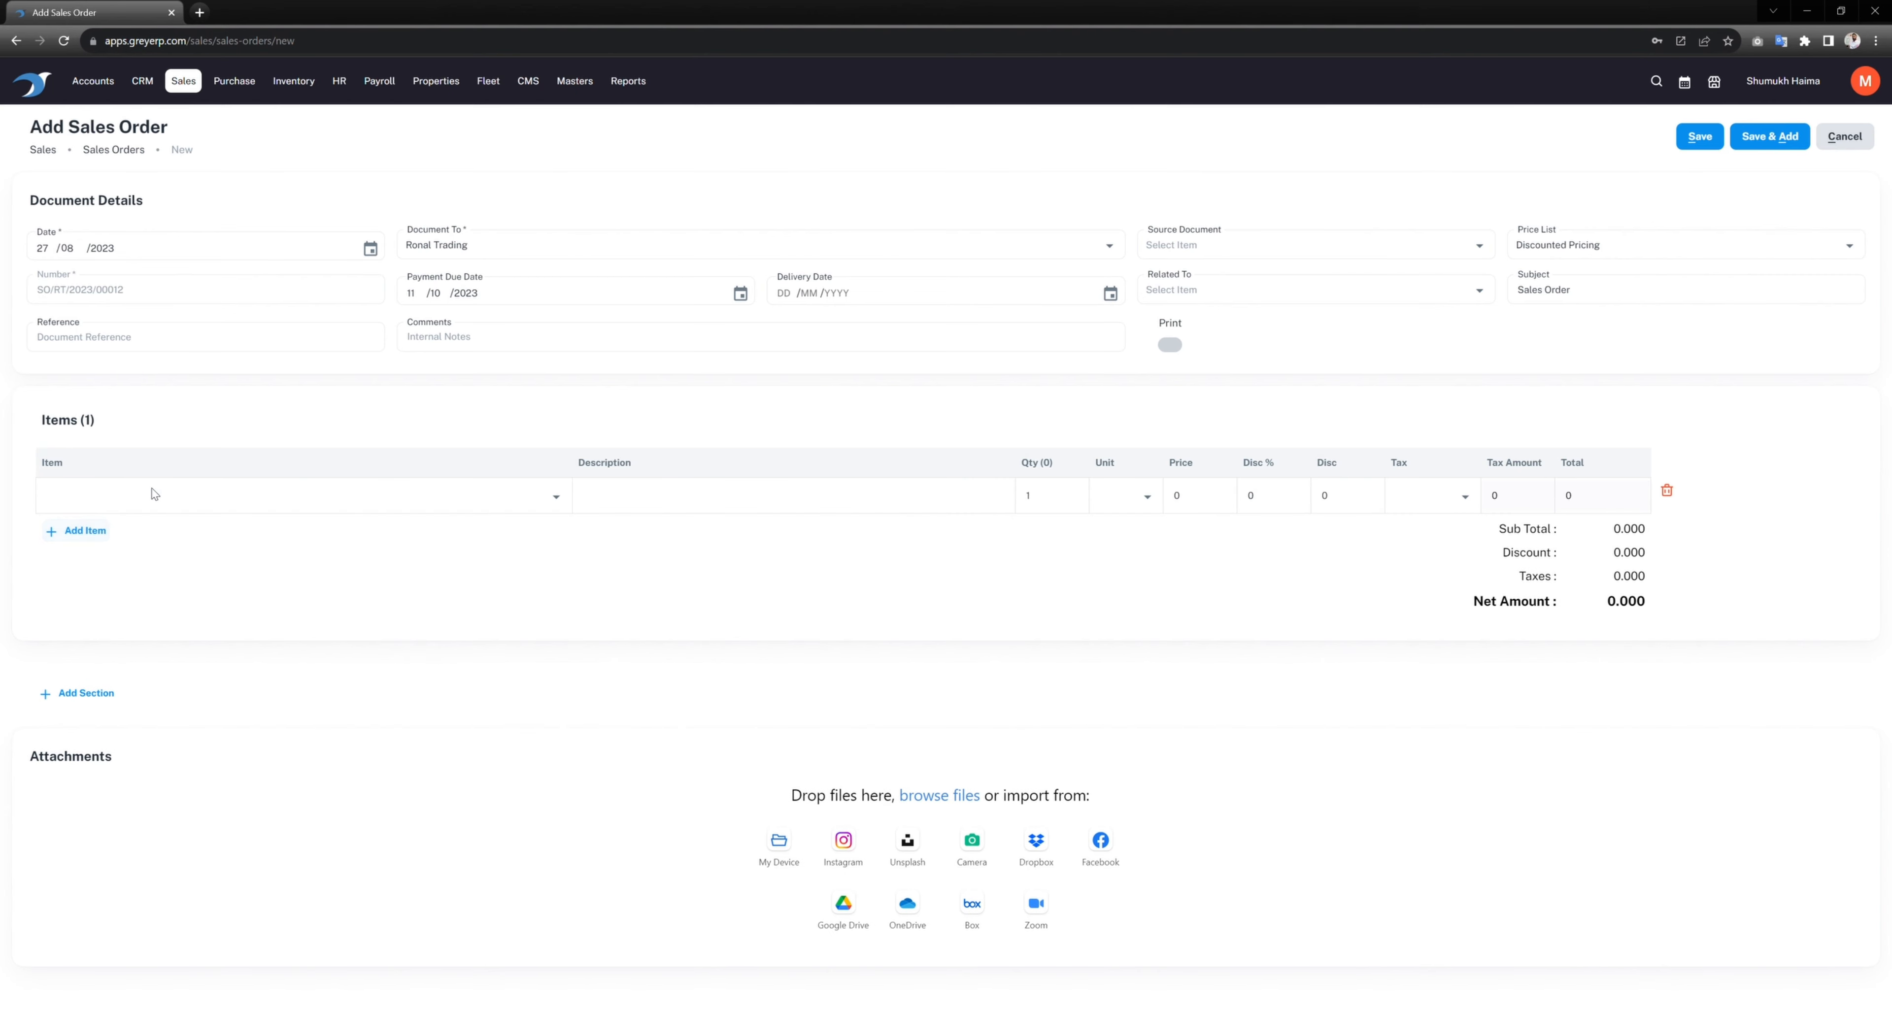
left_click(154, 505)
type("noi")
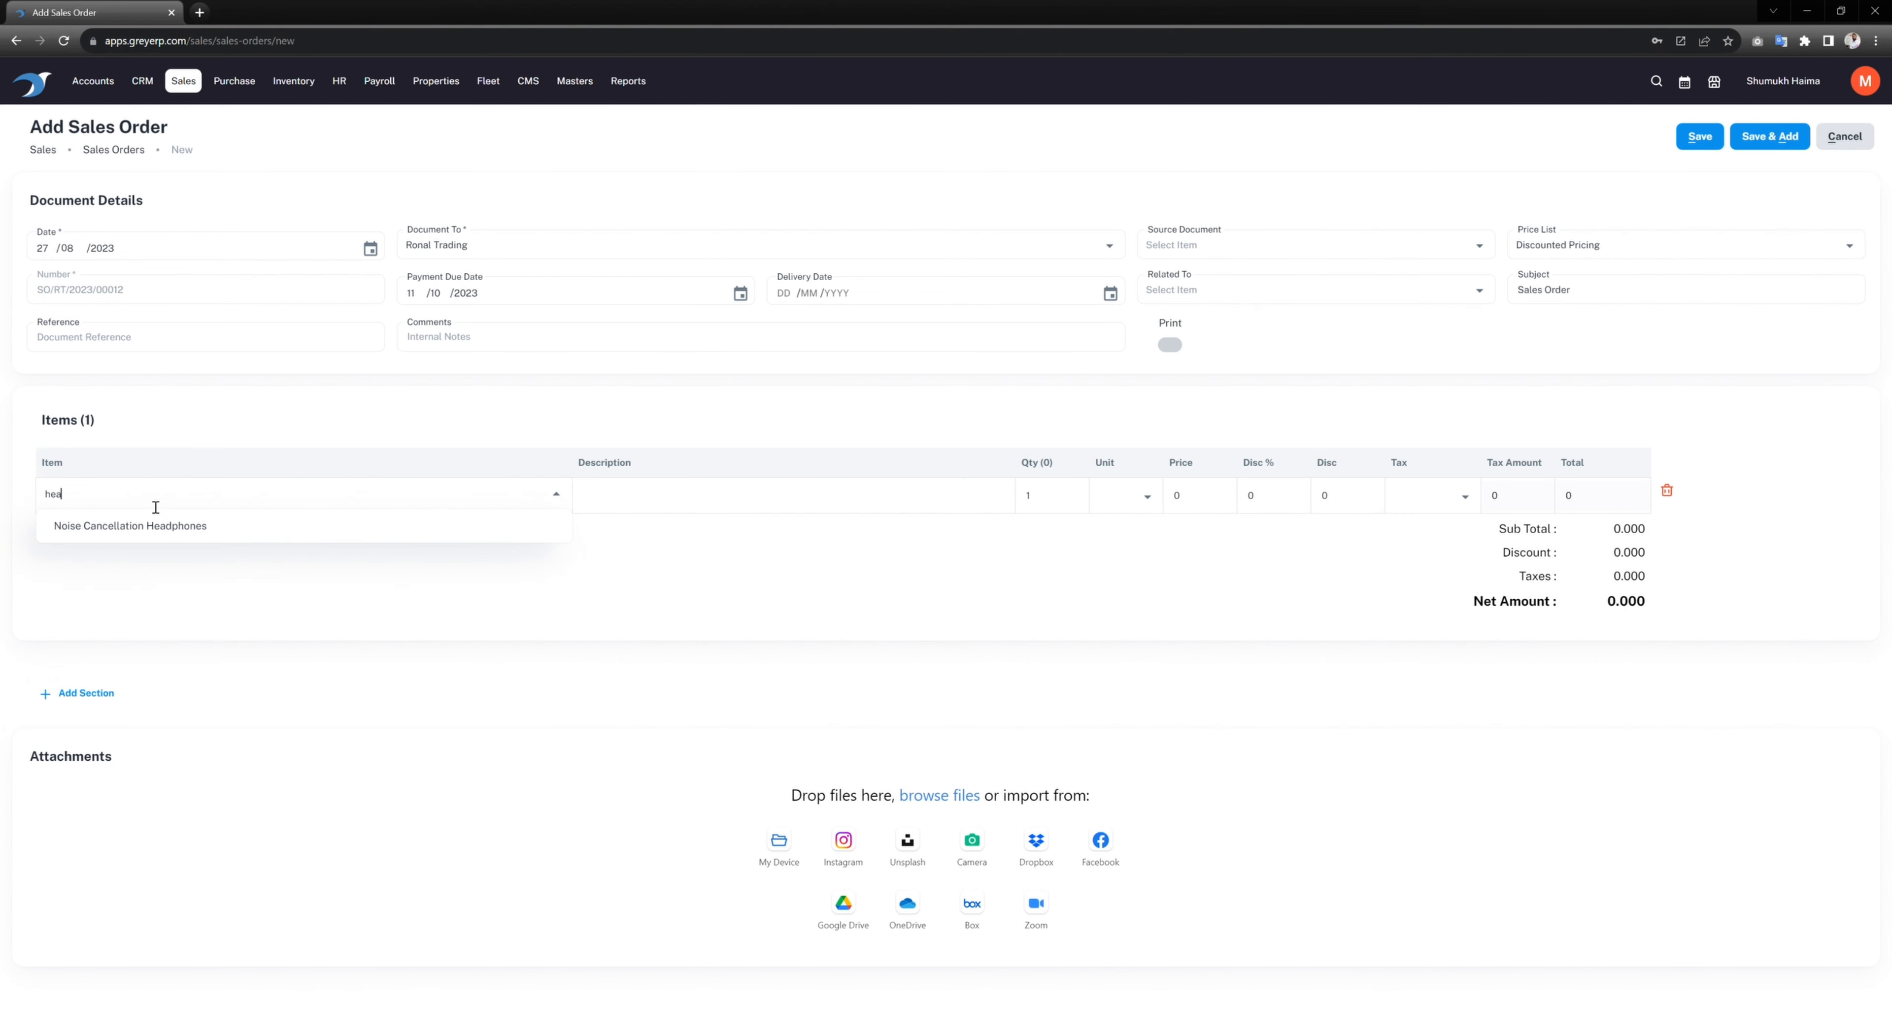
left_click(158, 525)
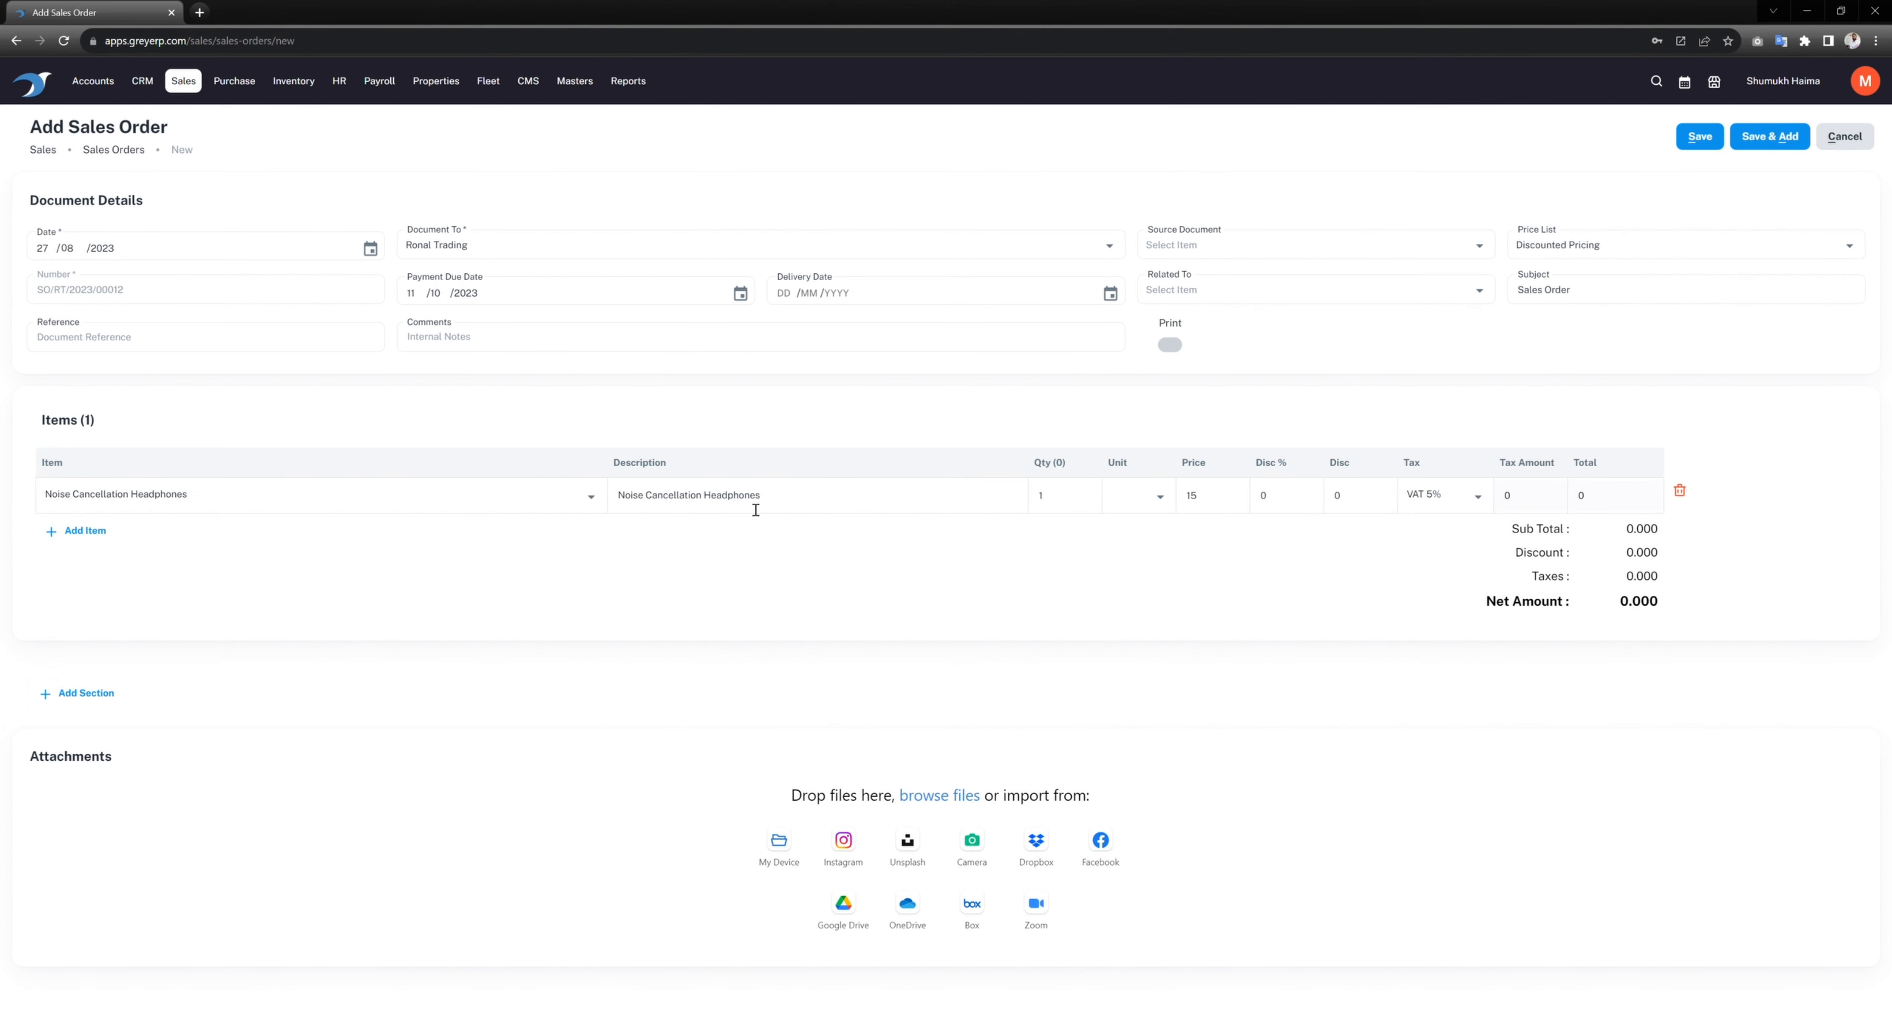
left_click(820, 495)
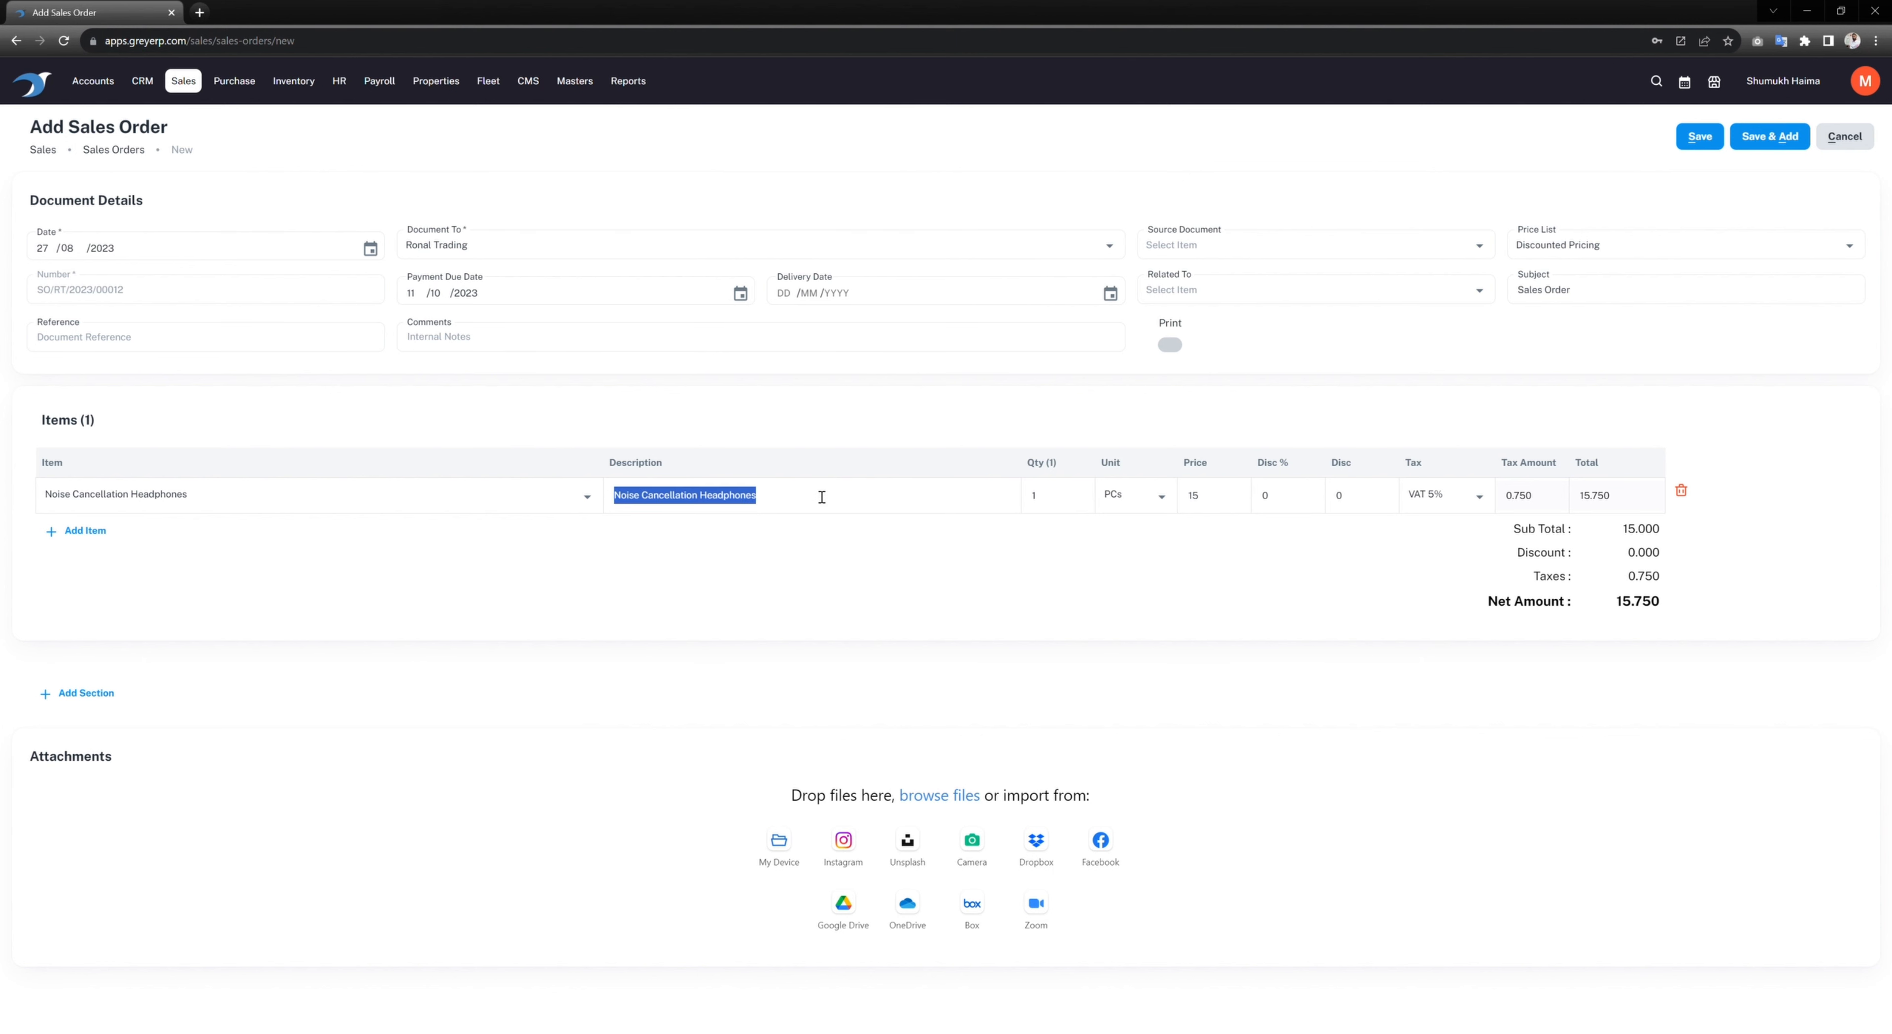
left_click(824, 505)
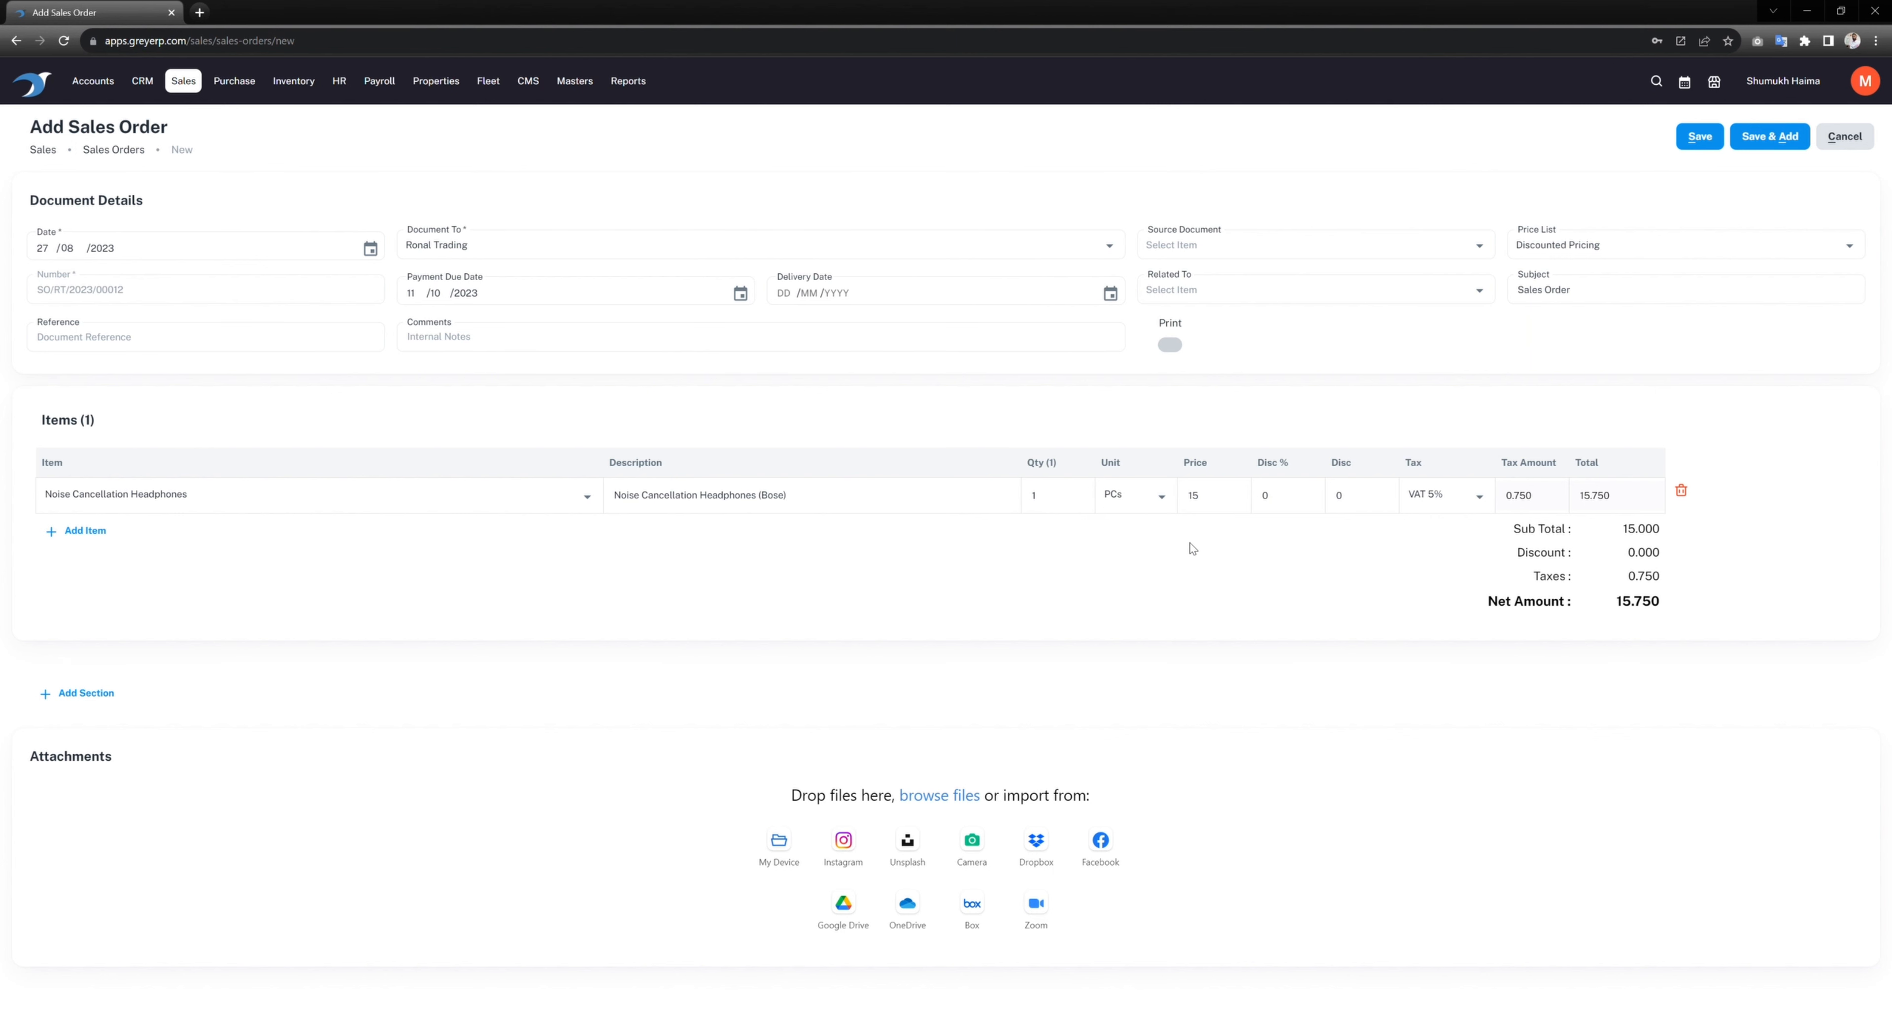
left_click(1072, 507)
type("1200")
double_click(1047, 505)
type("200")
left_click(1005, 587)
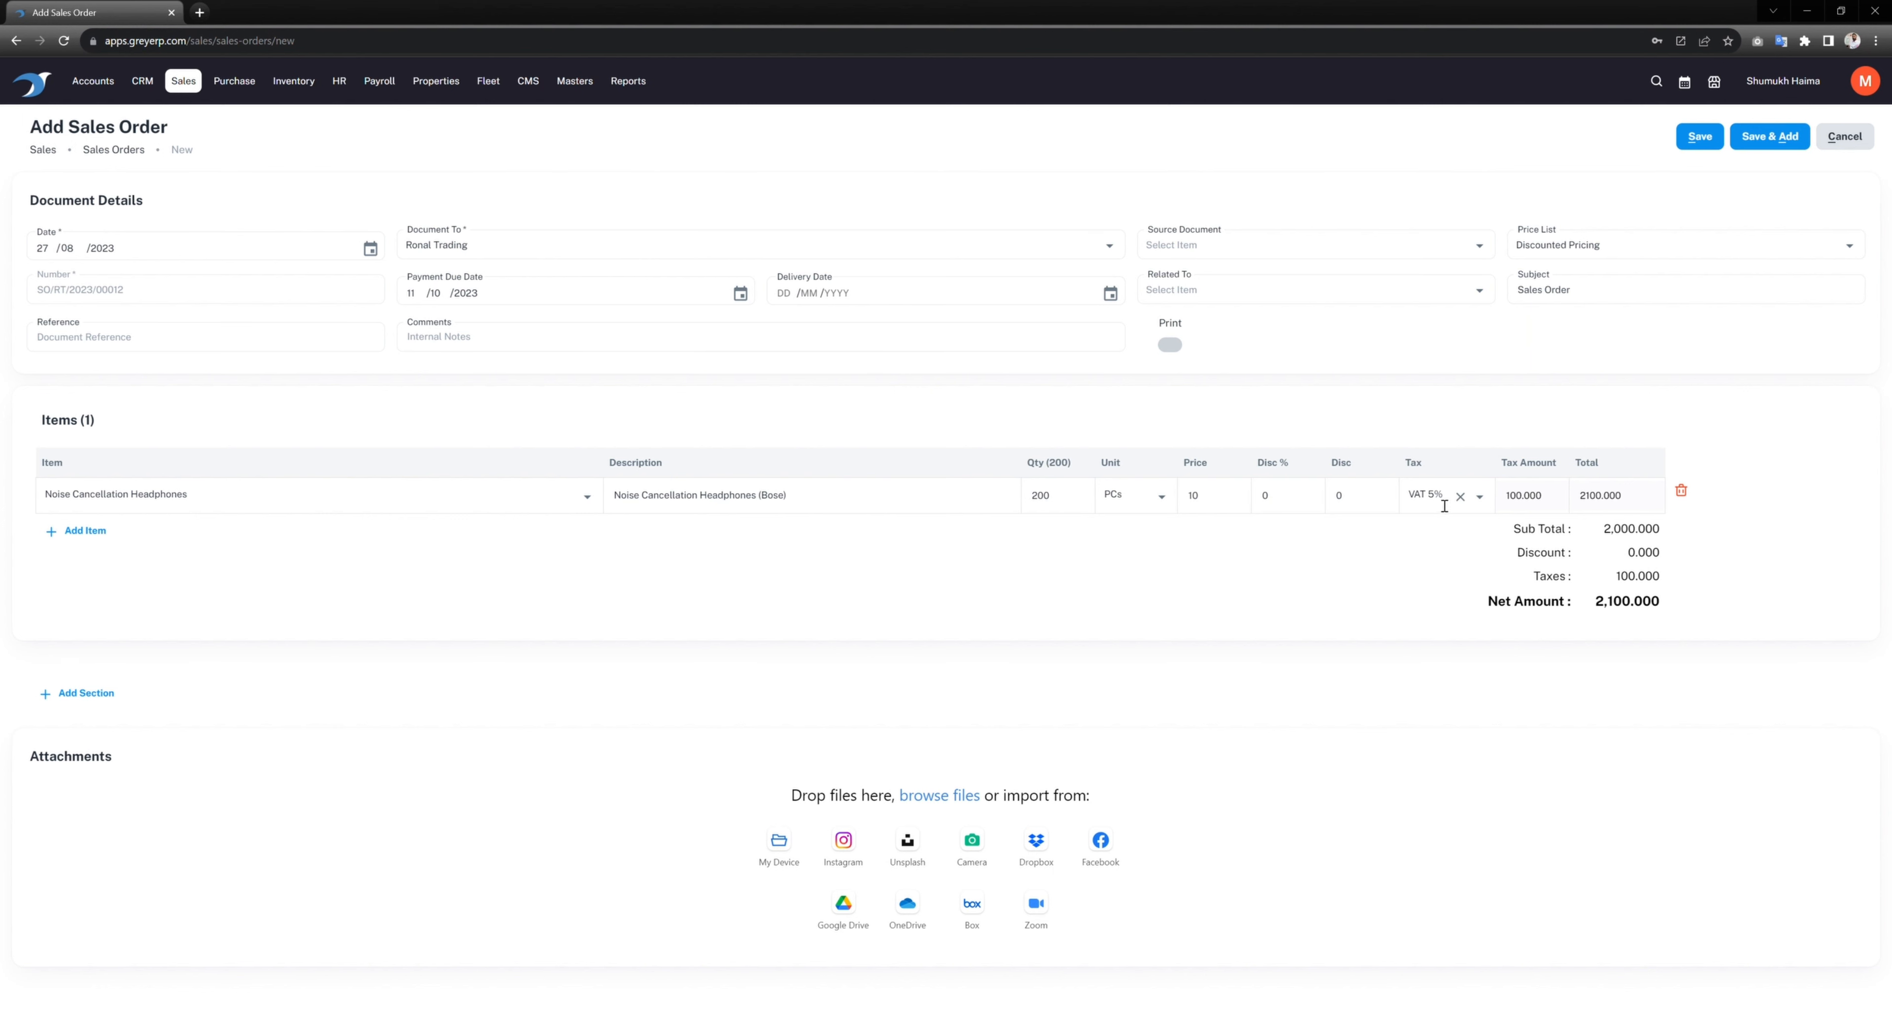
Step: Add a second order line of 50 Touch Screen Monitors at 70
left_click(100, 537)
left_click(100, 536)
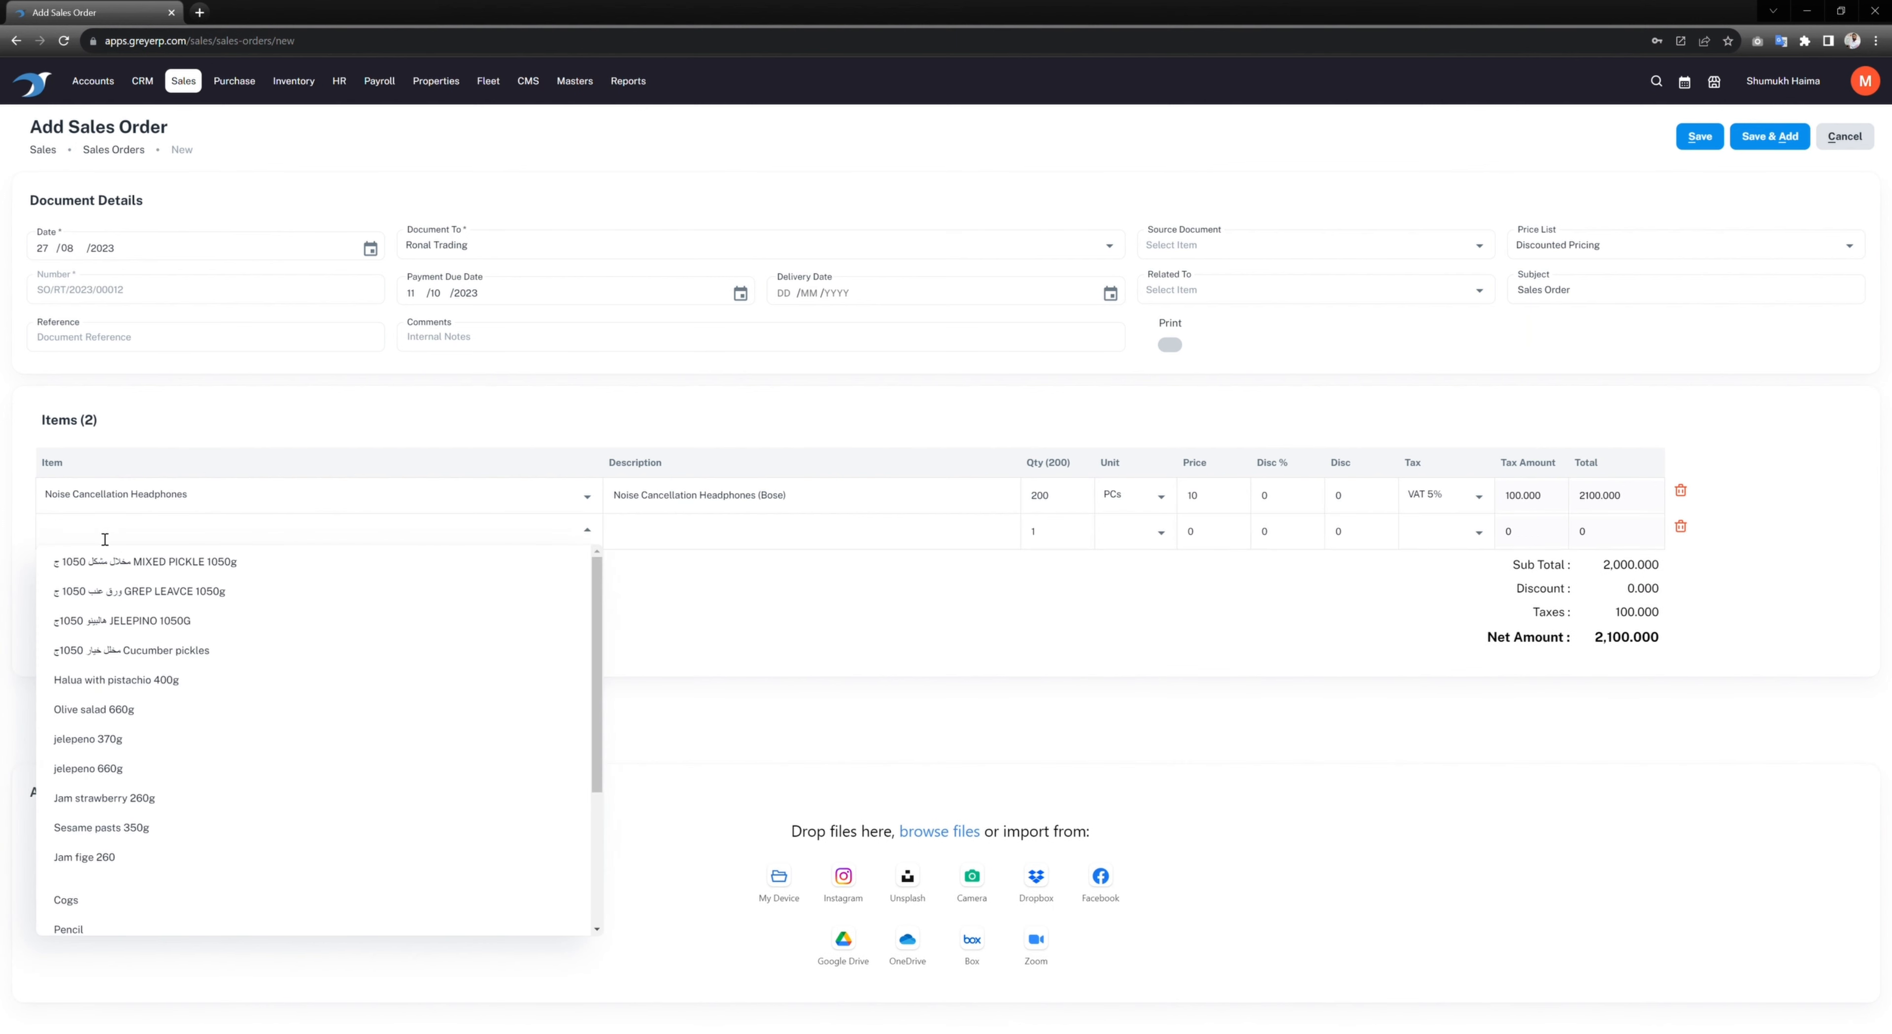
scroll(179, 683, "down", 5)
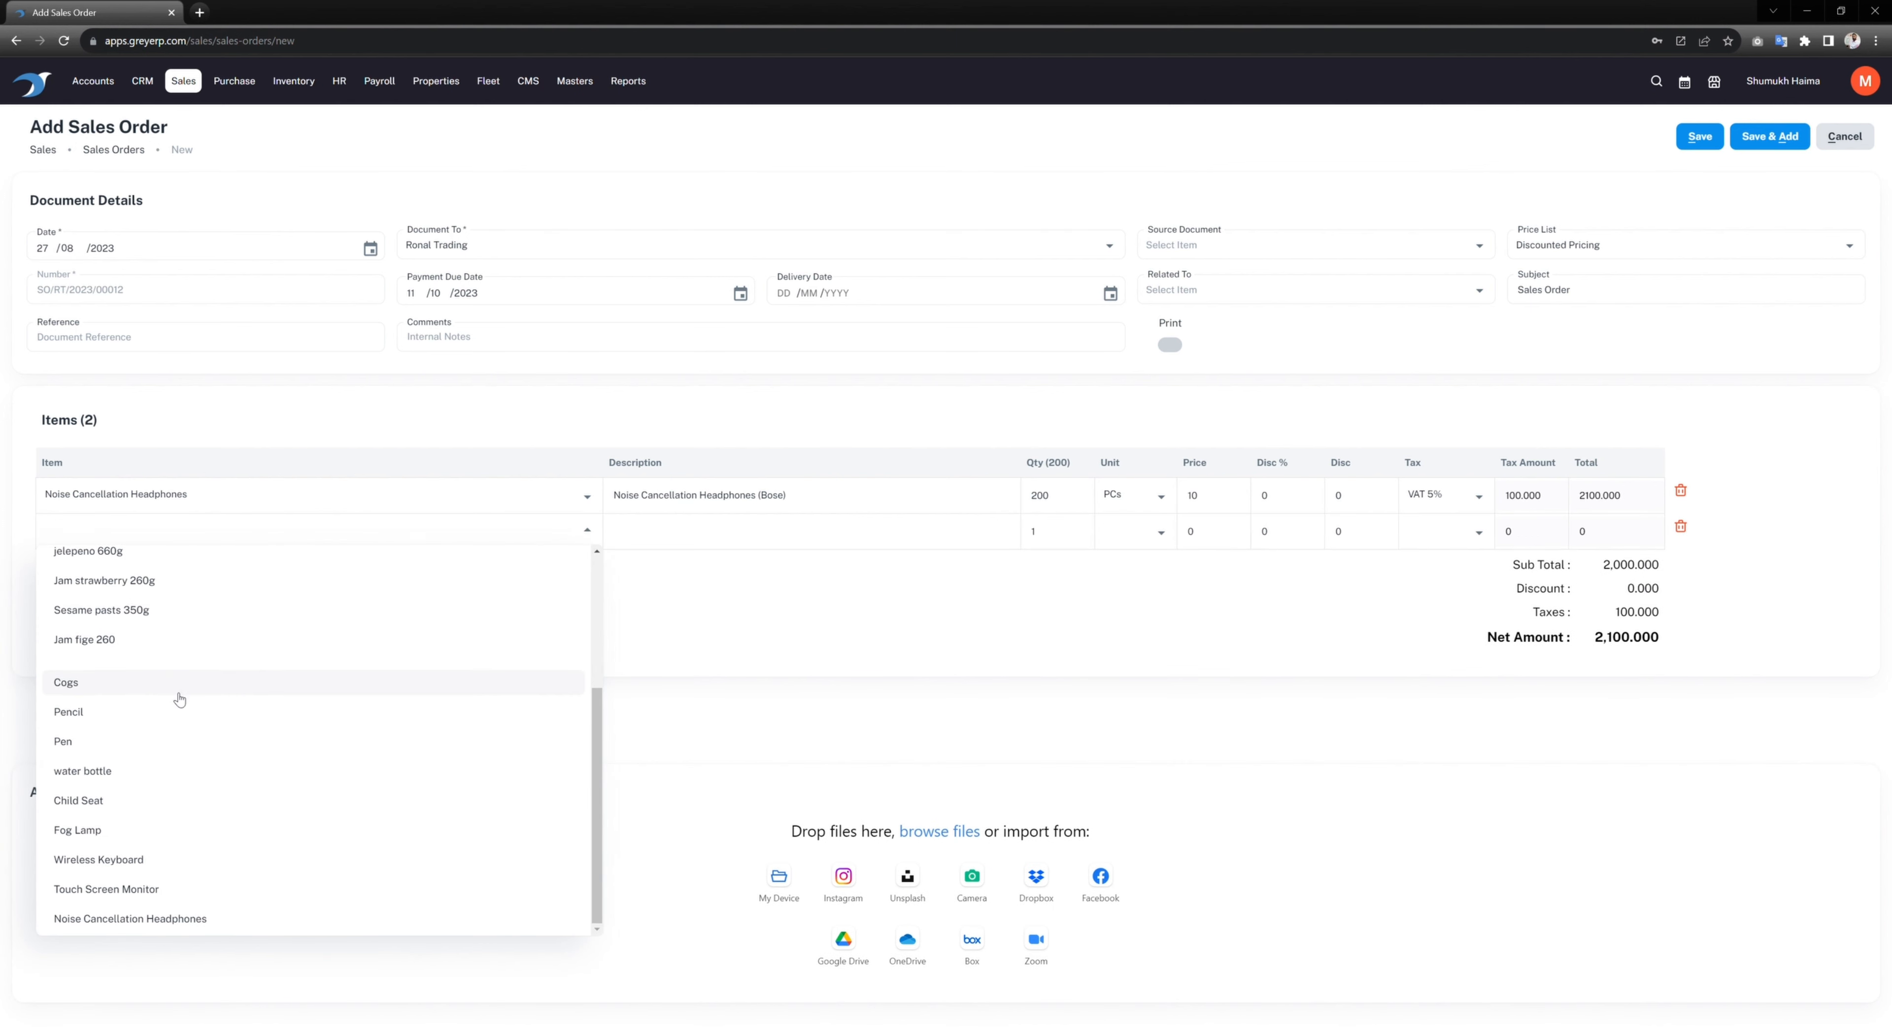
left_click(132, 890)
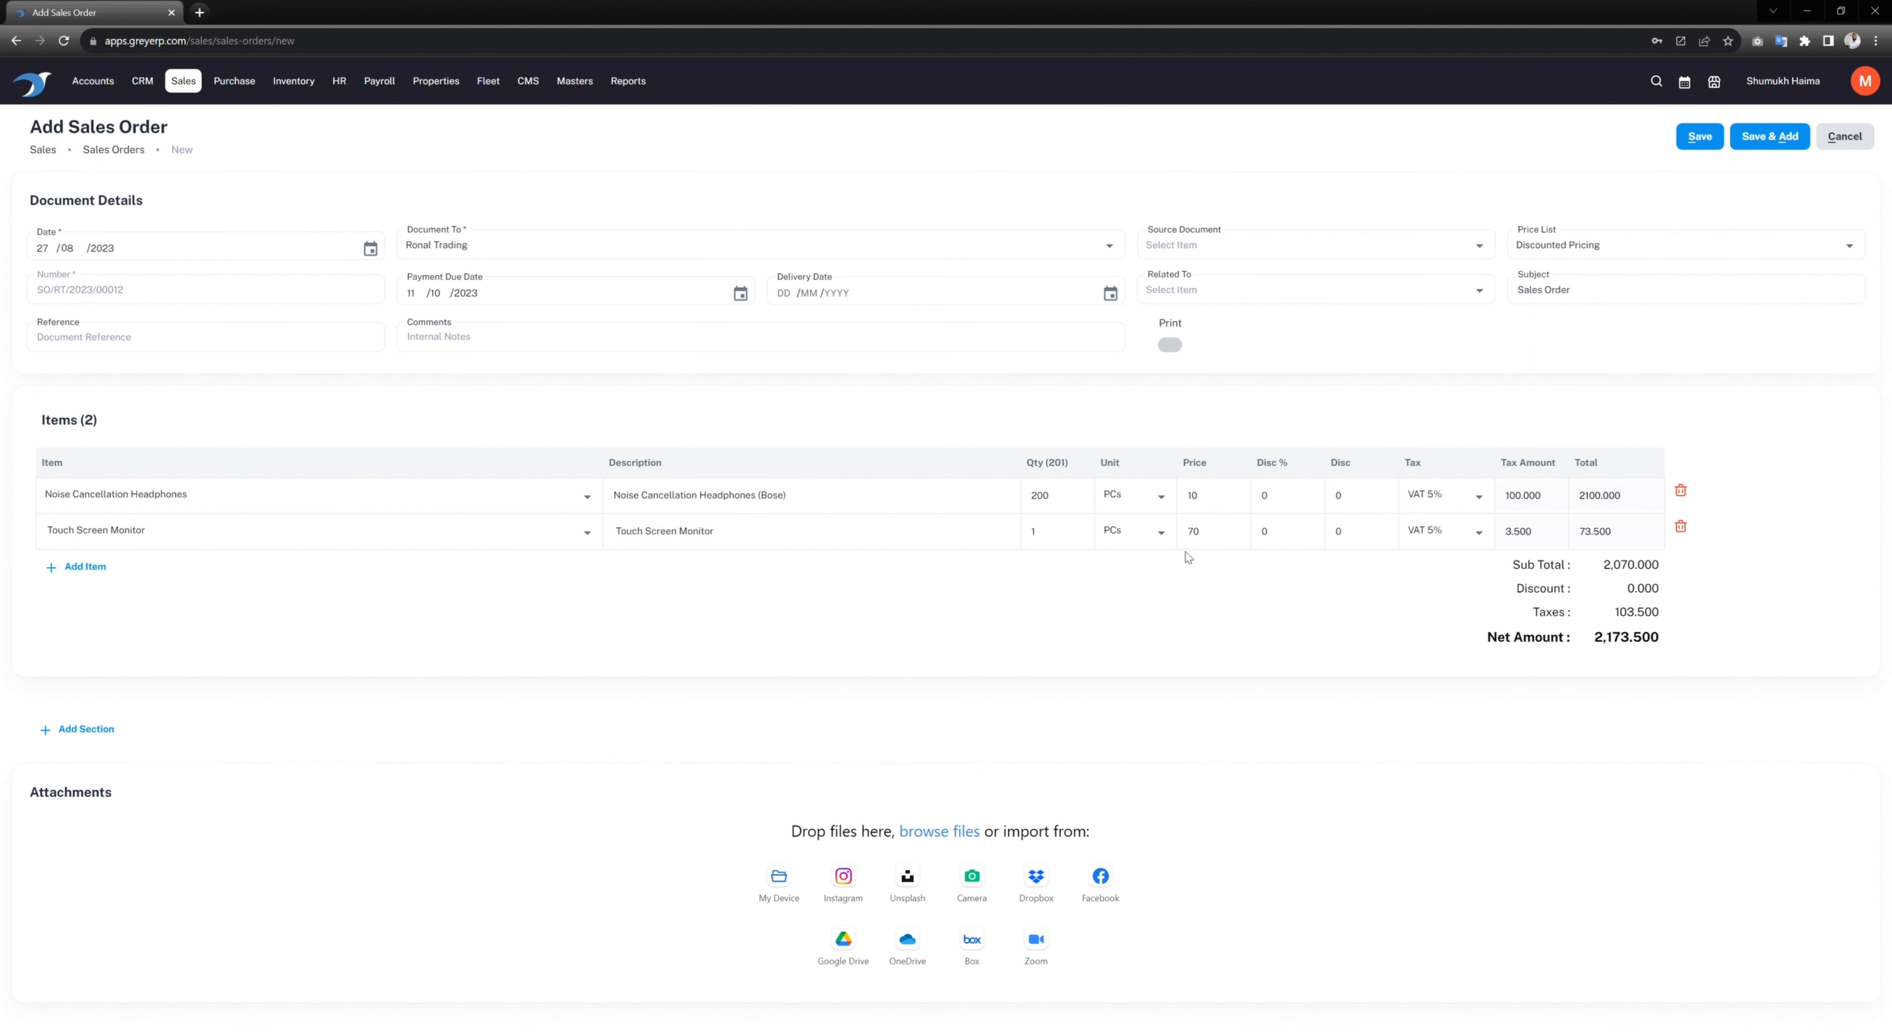
double_click(1053, 545)
type("150")
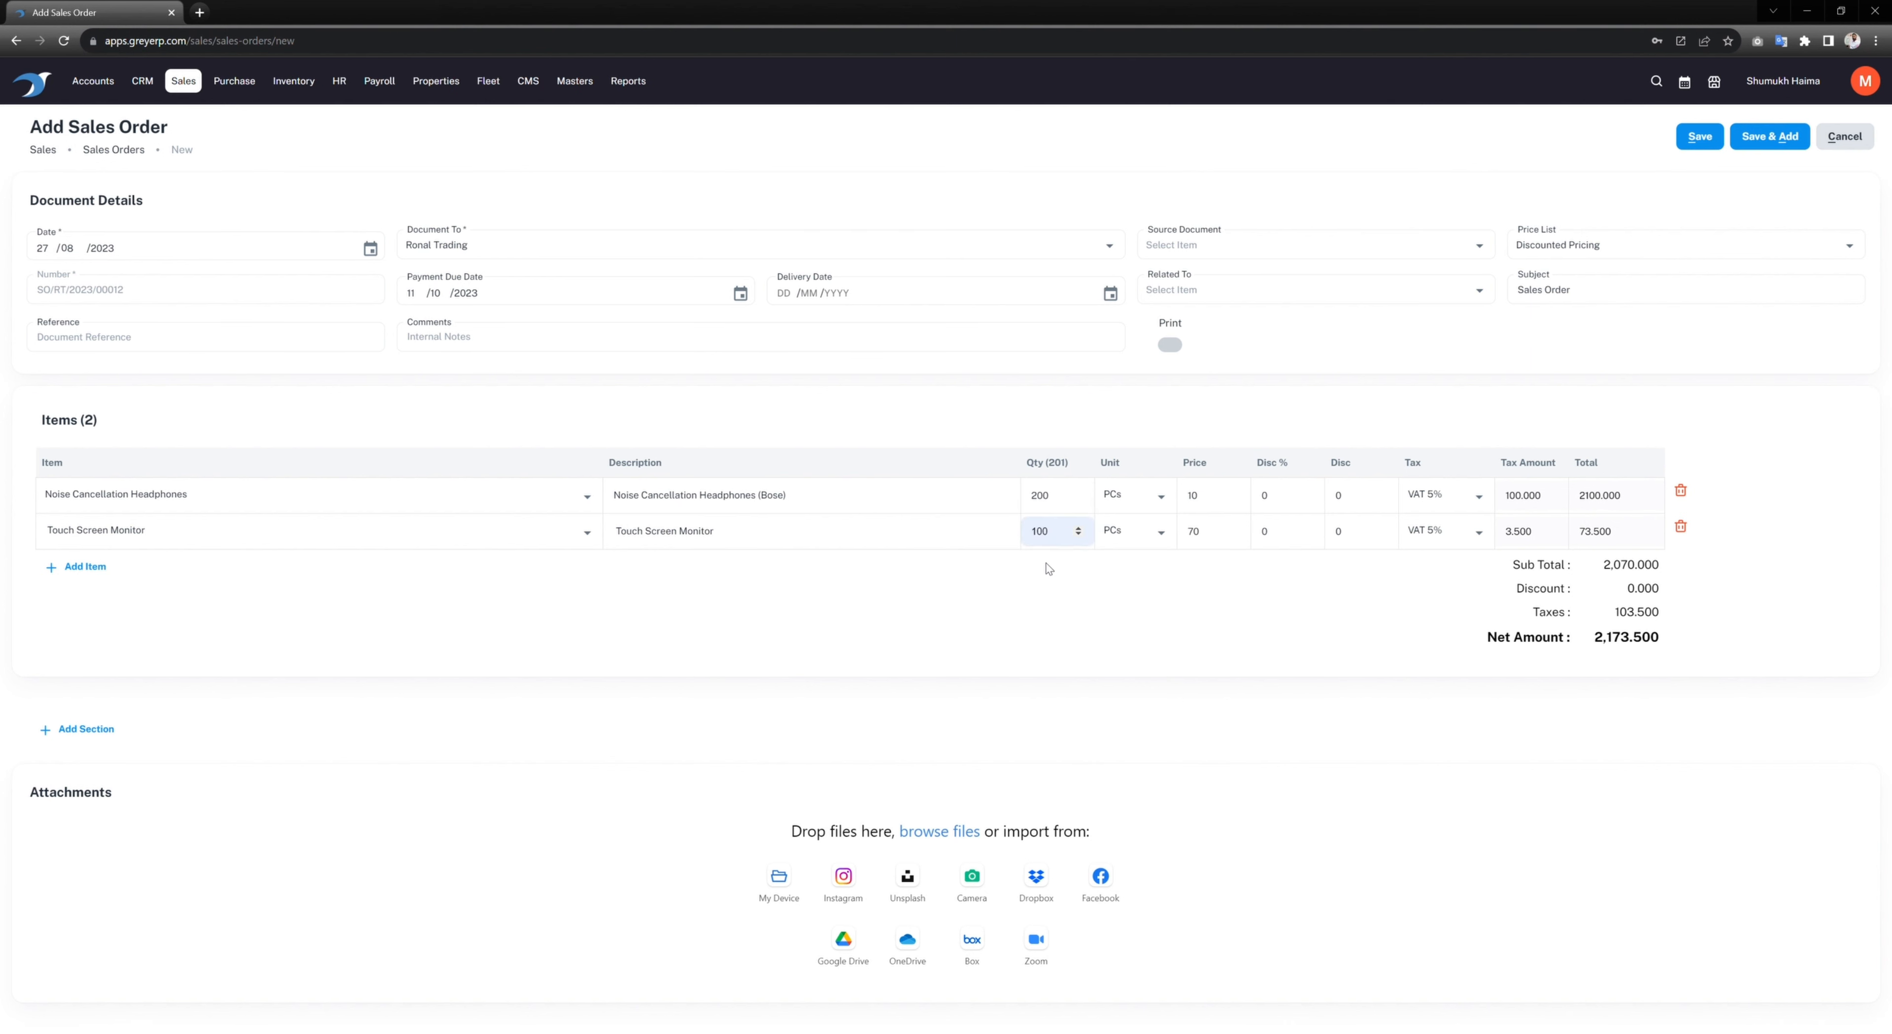
key("BackSpace")
key("BackSpace")
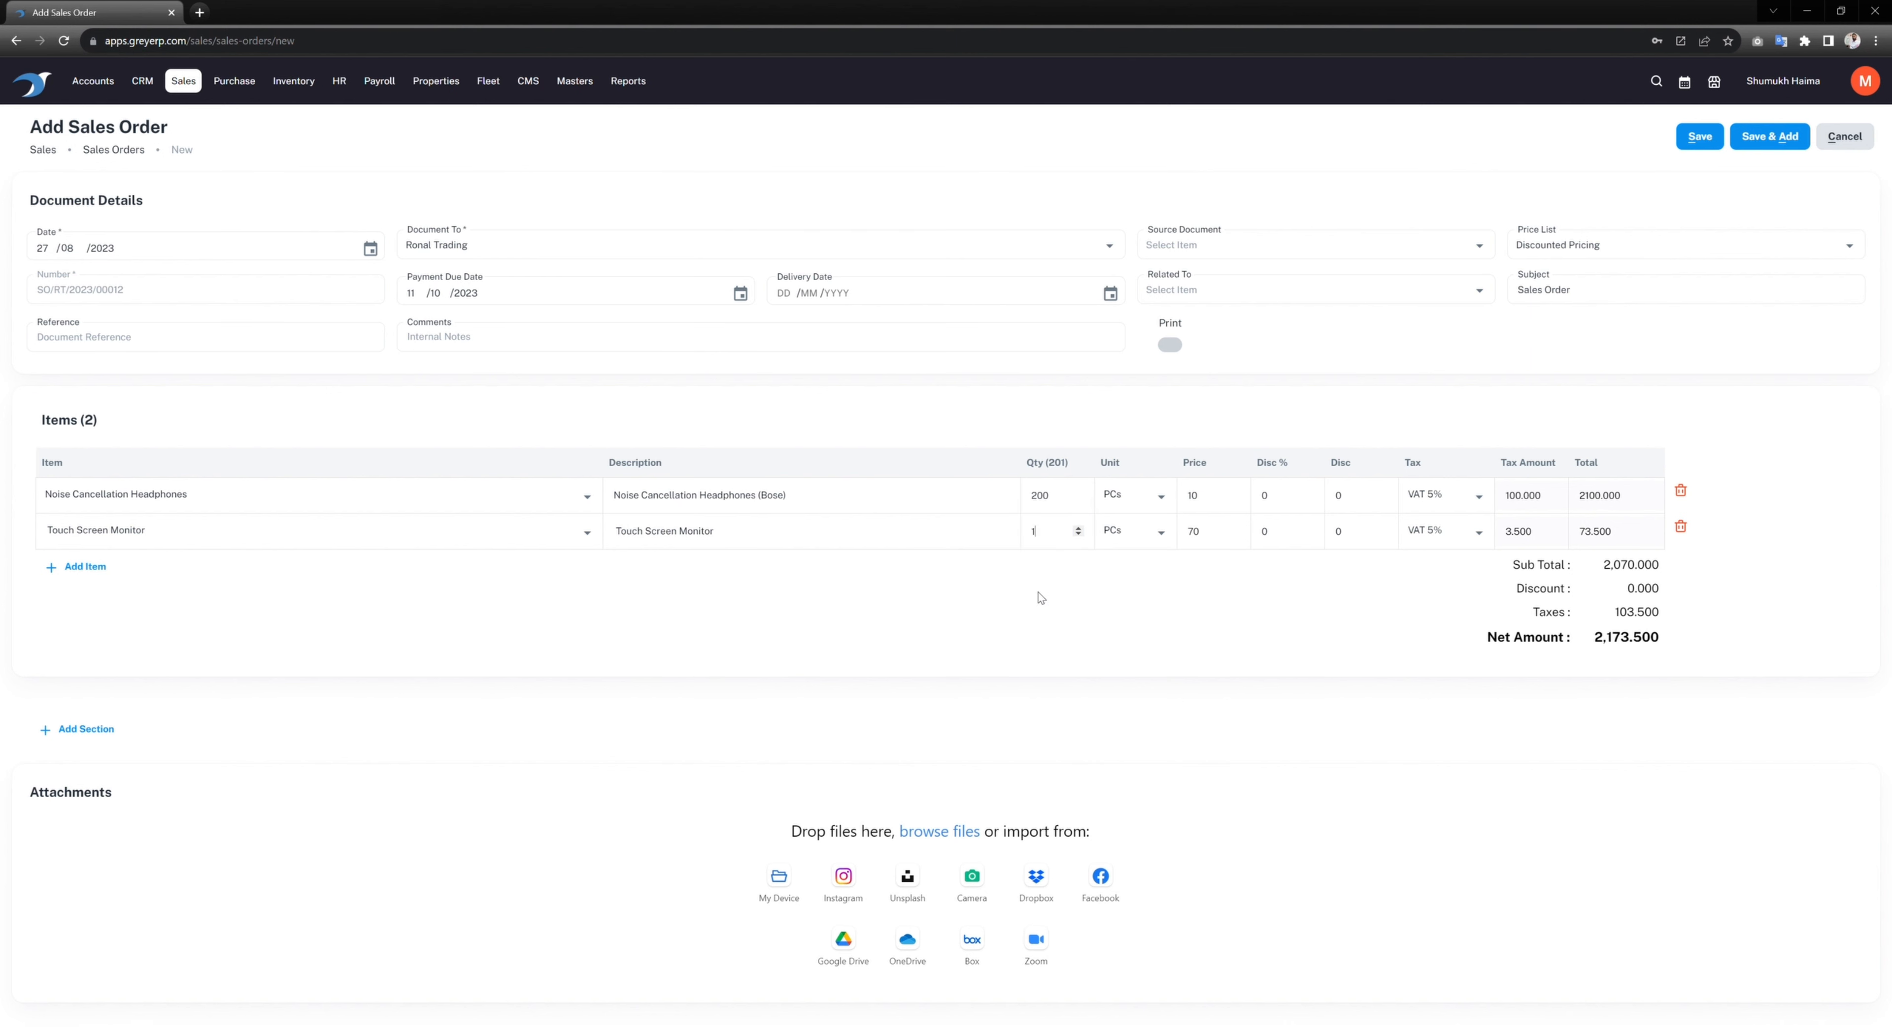
type("50")
Step: Save Ronal Trading's new sales order
left_click(1693, 137)
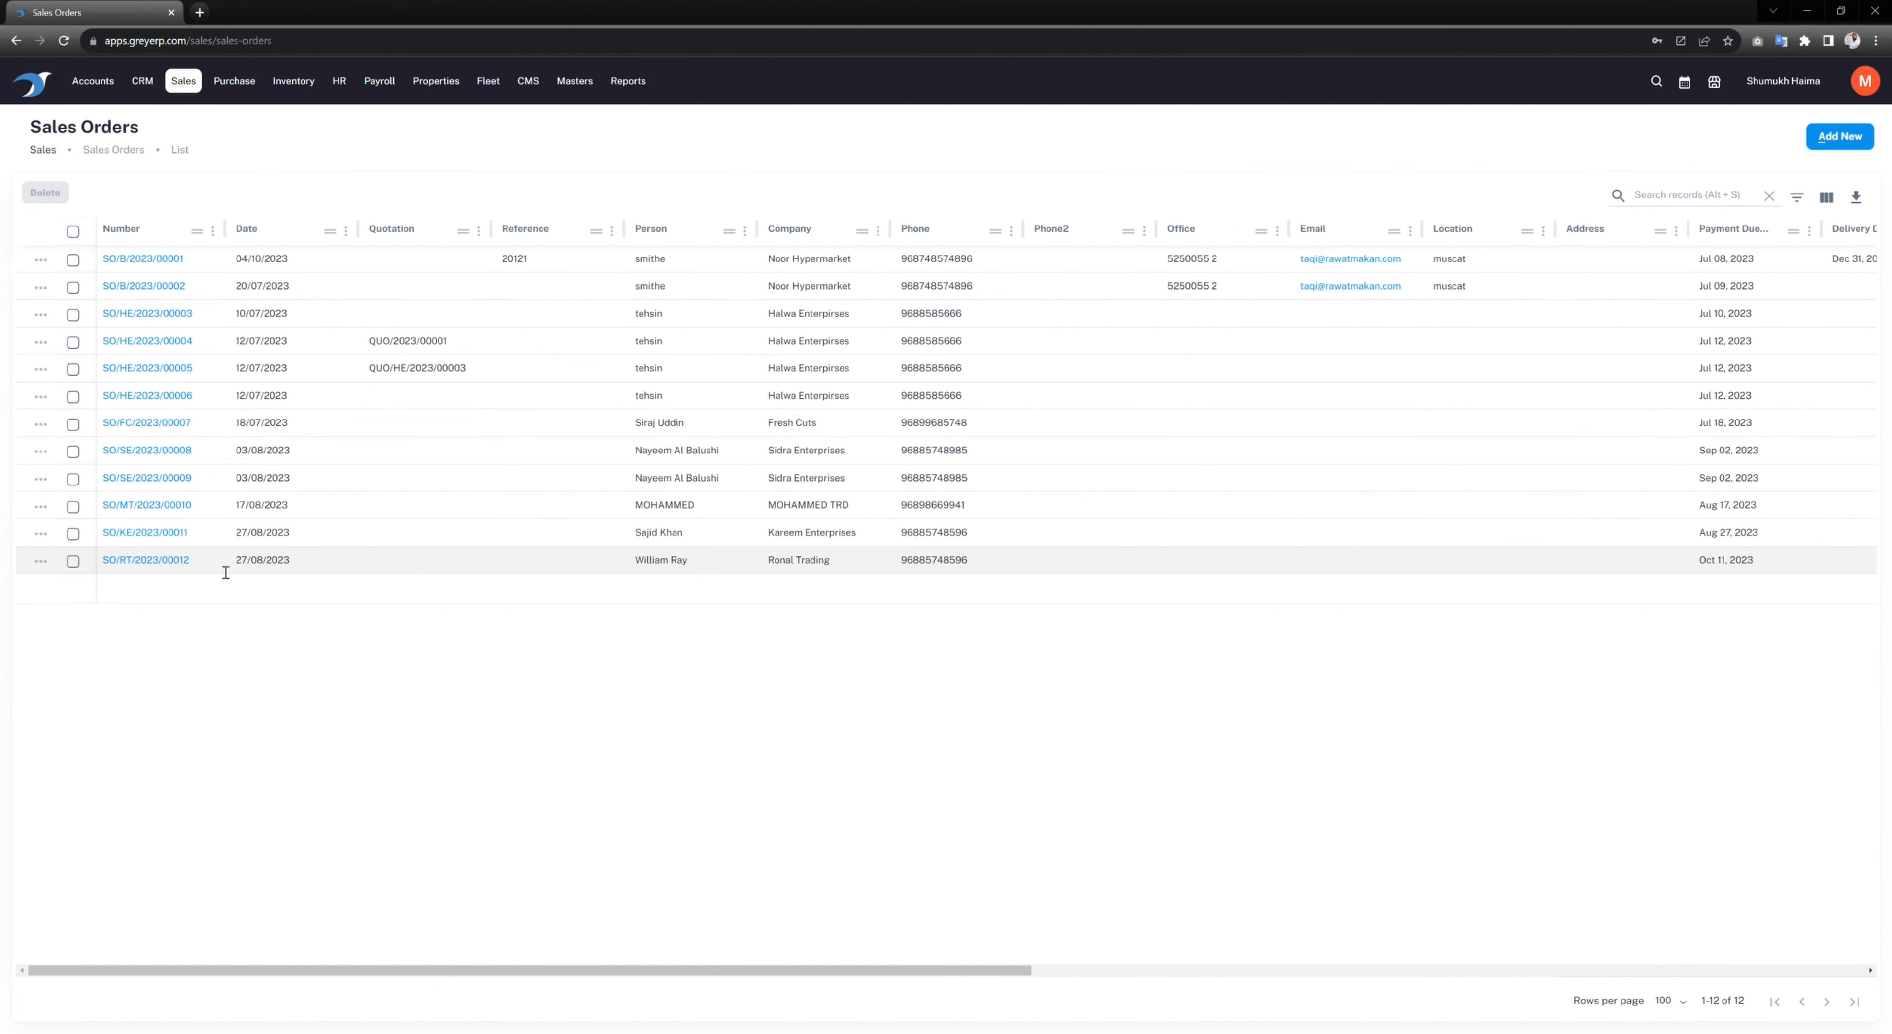
left_click(40, 562)
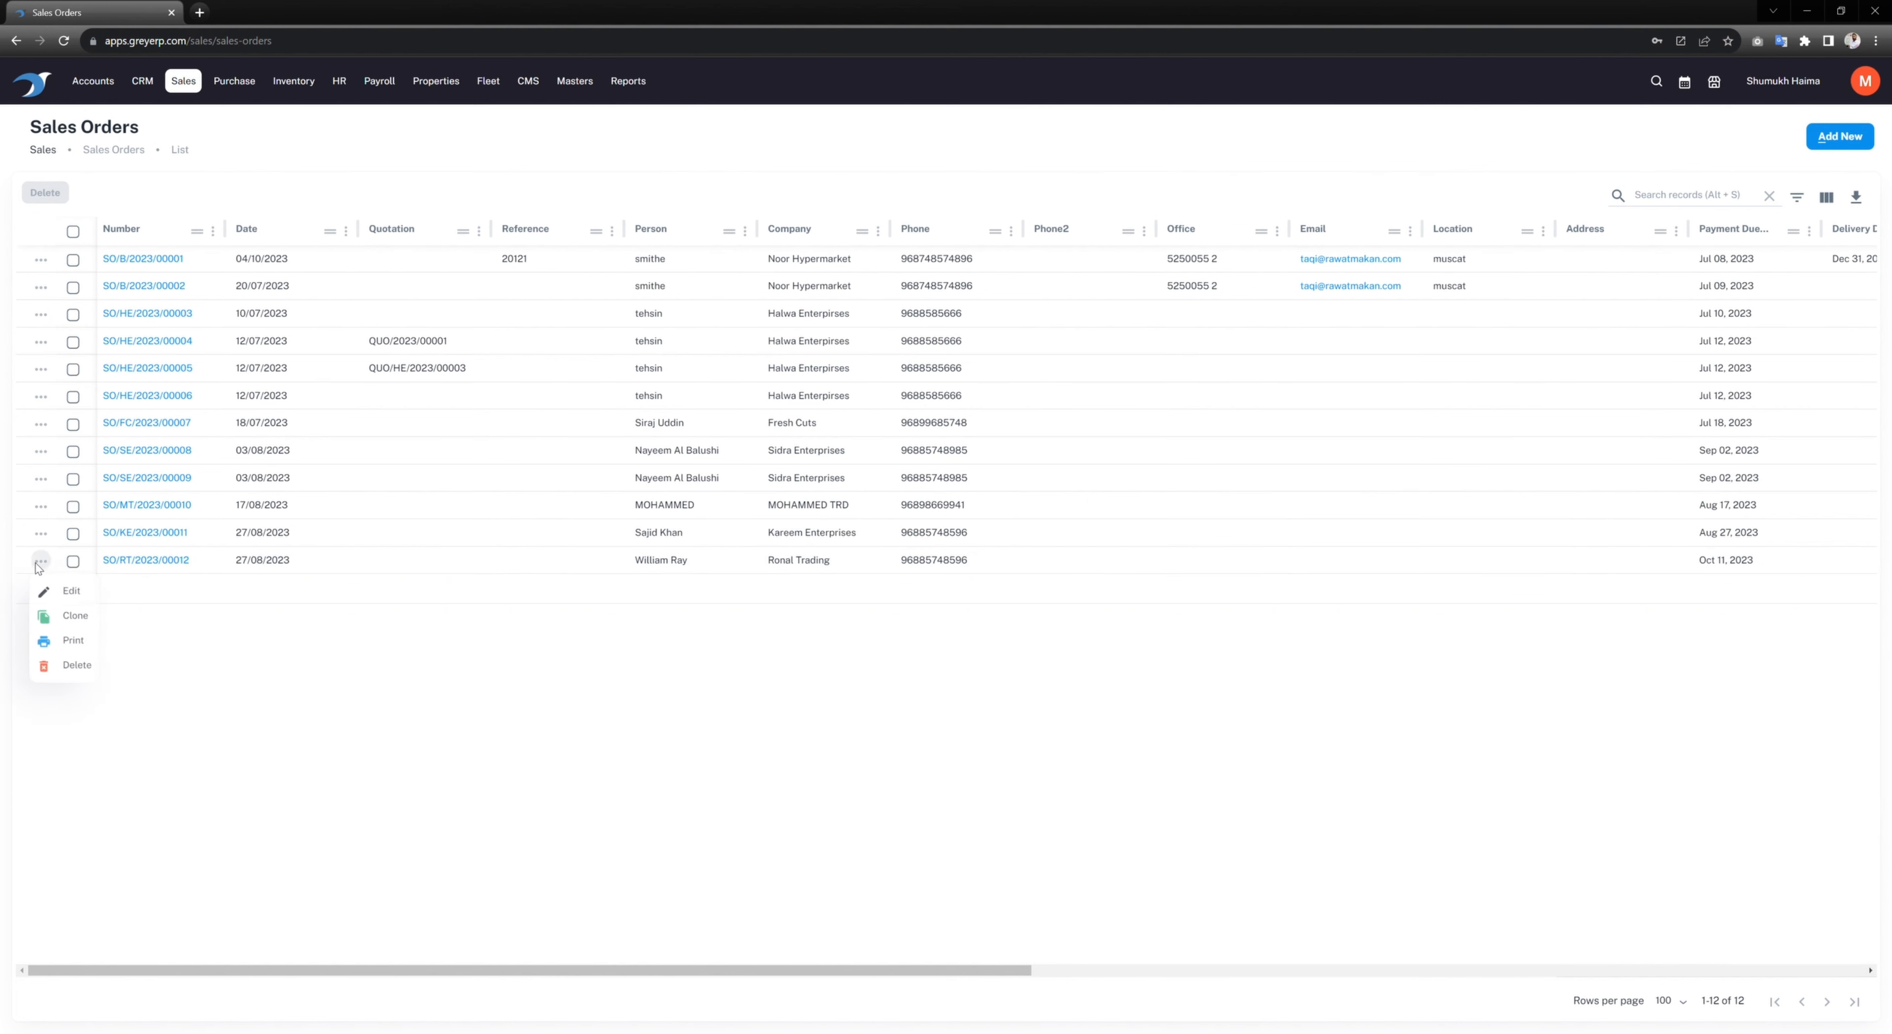
left_click(216, 630)
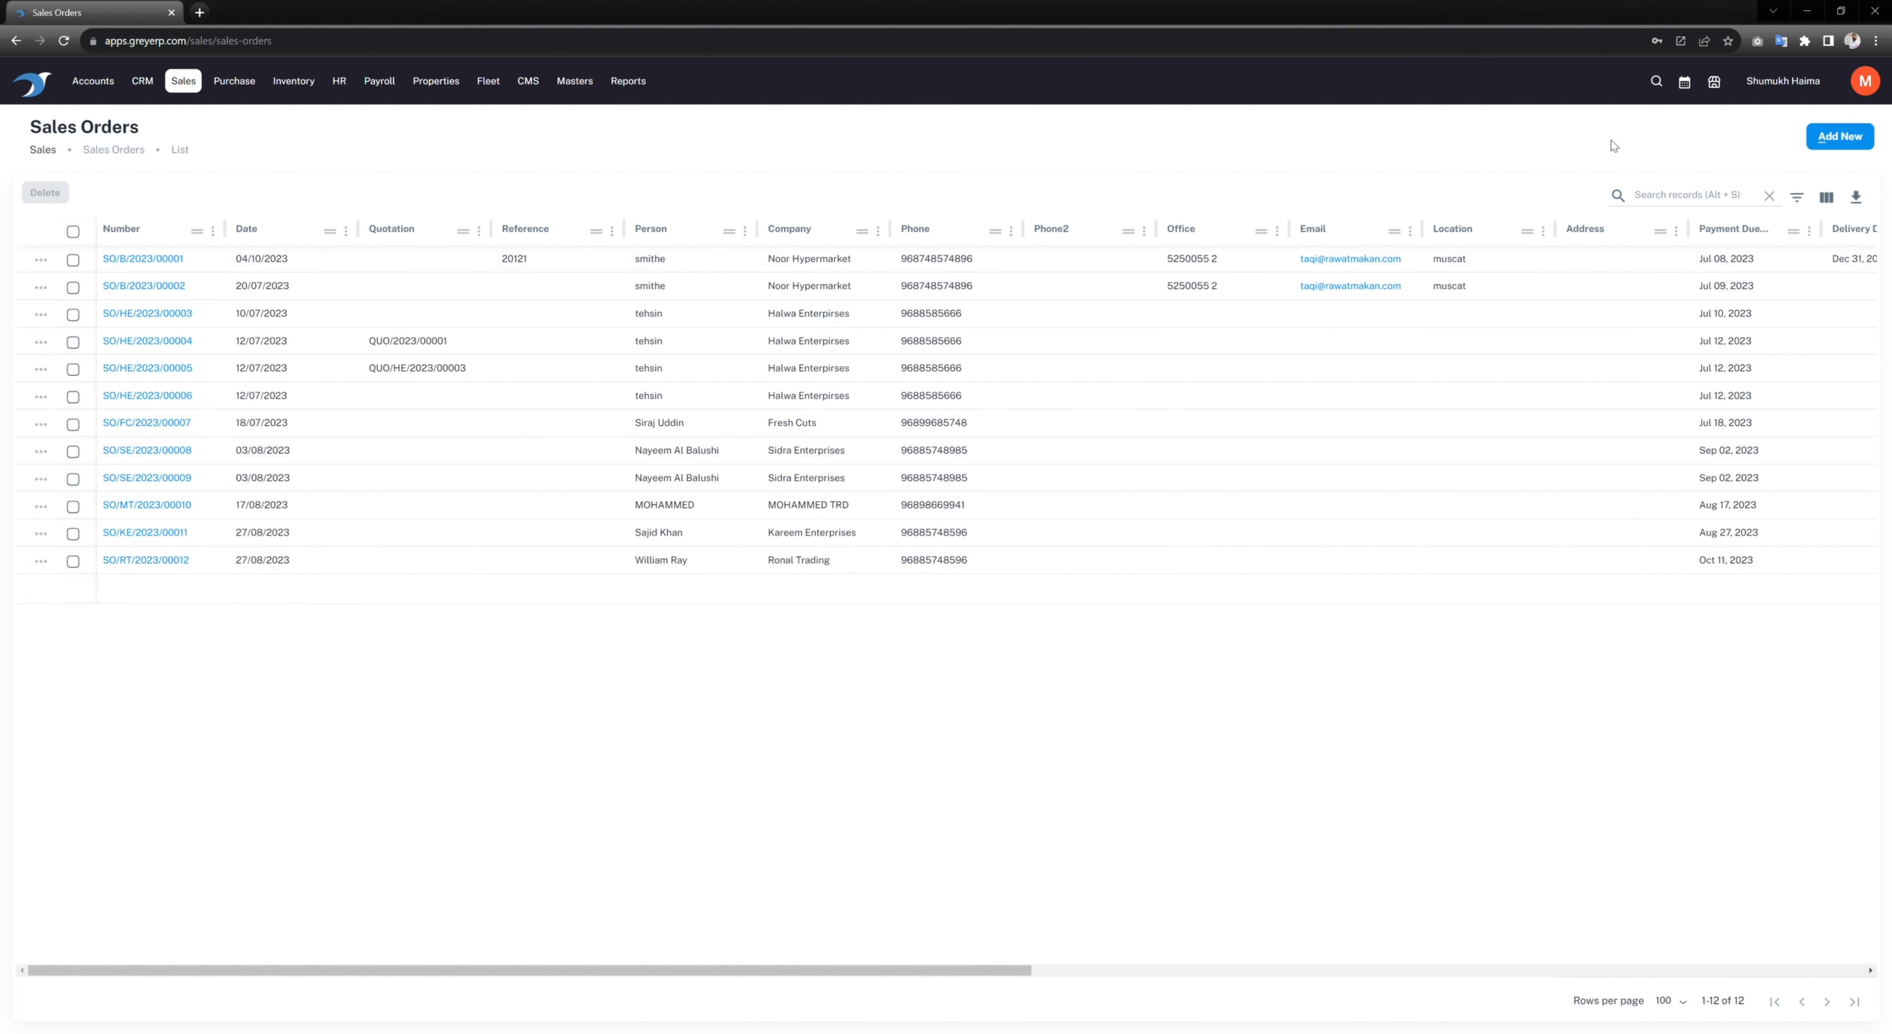
Step: Clone order SO/RT/2023/00012, then discard the copy without saving
left_click(40, 561)
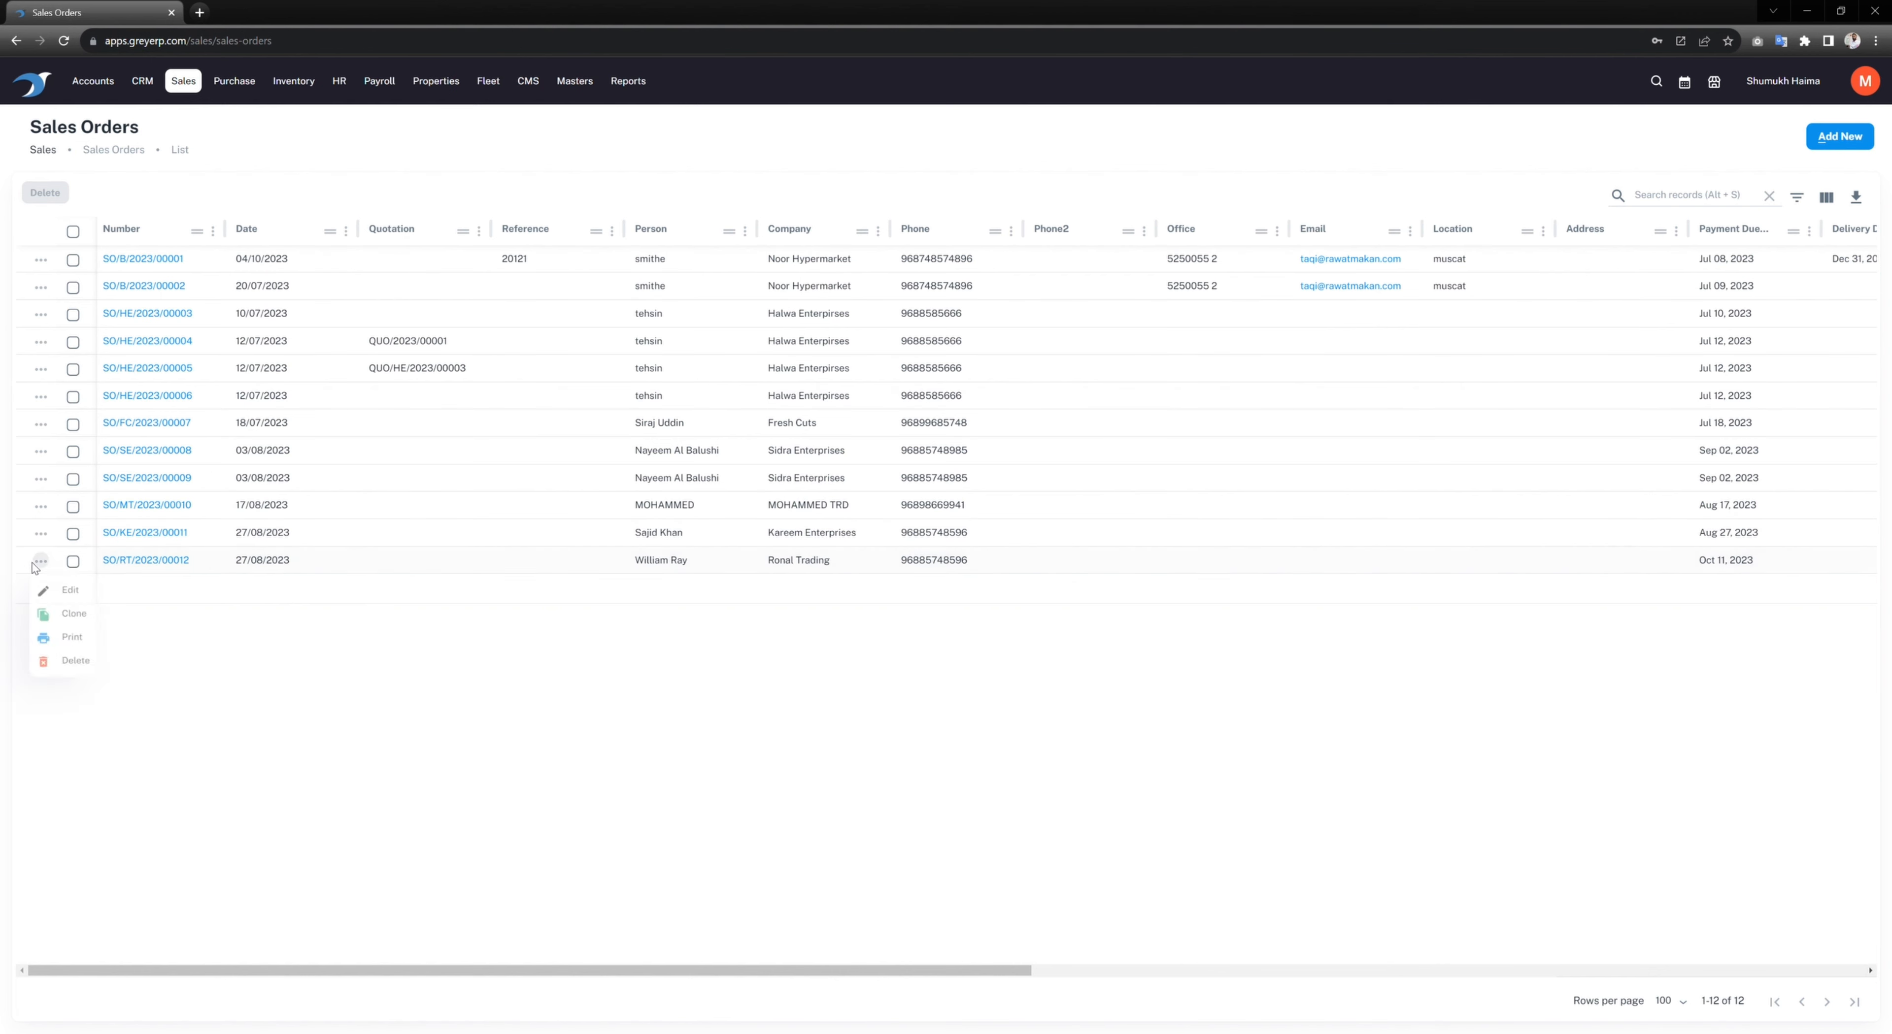
left_click(70, 618)
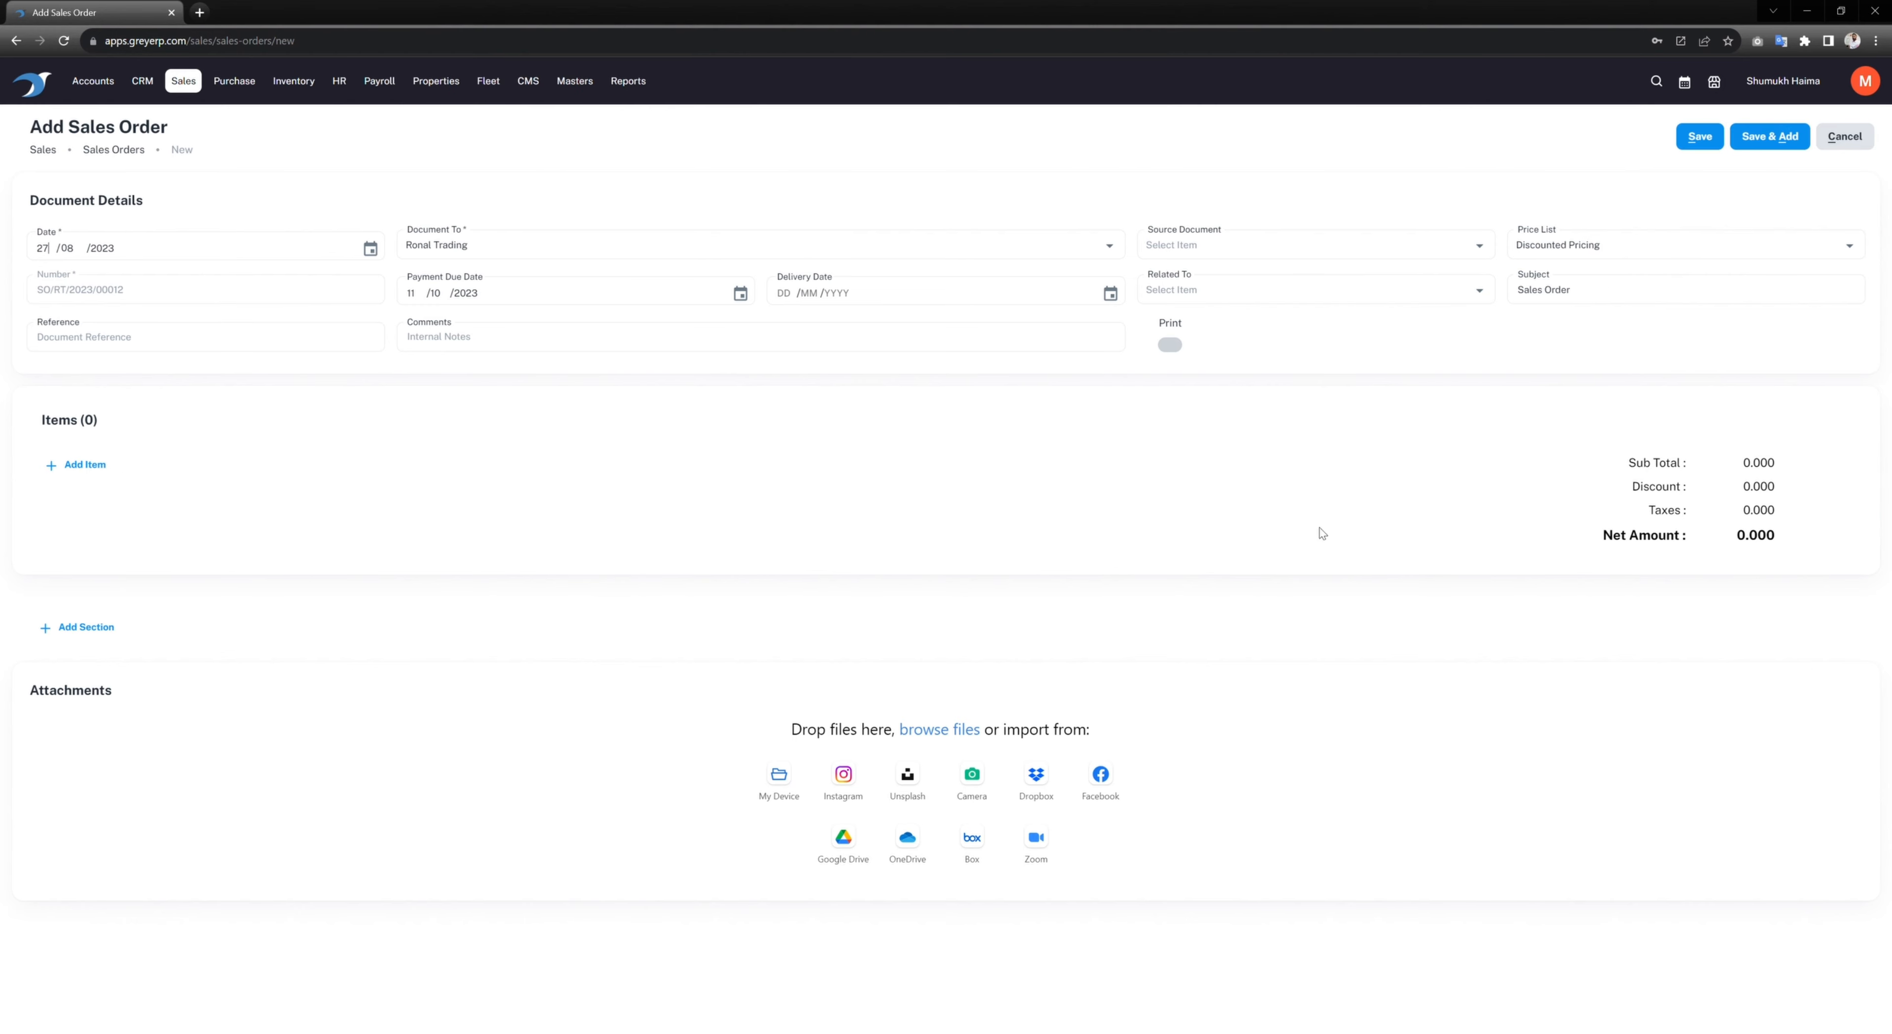
left_click(1846, 150)
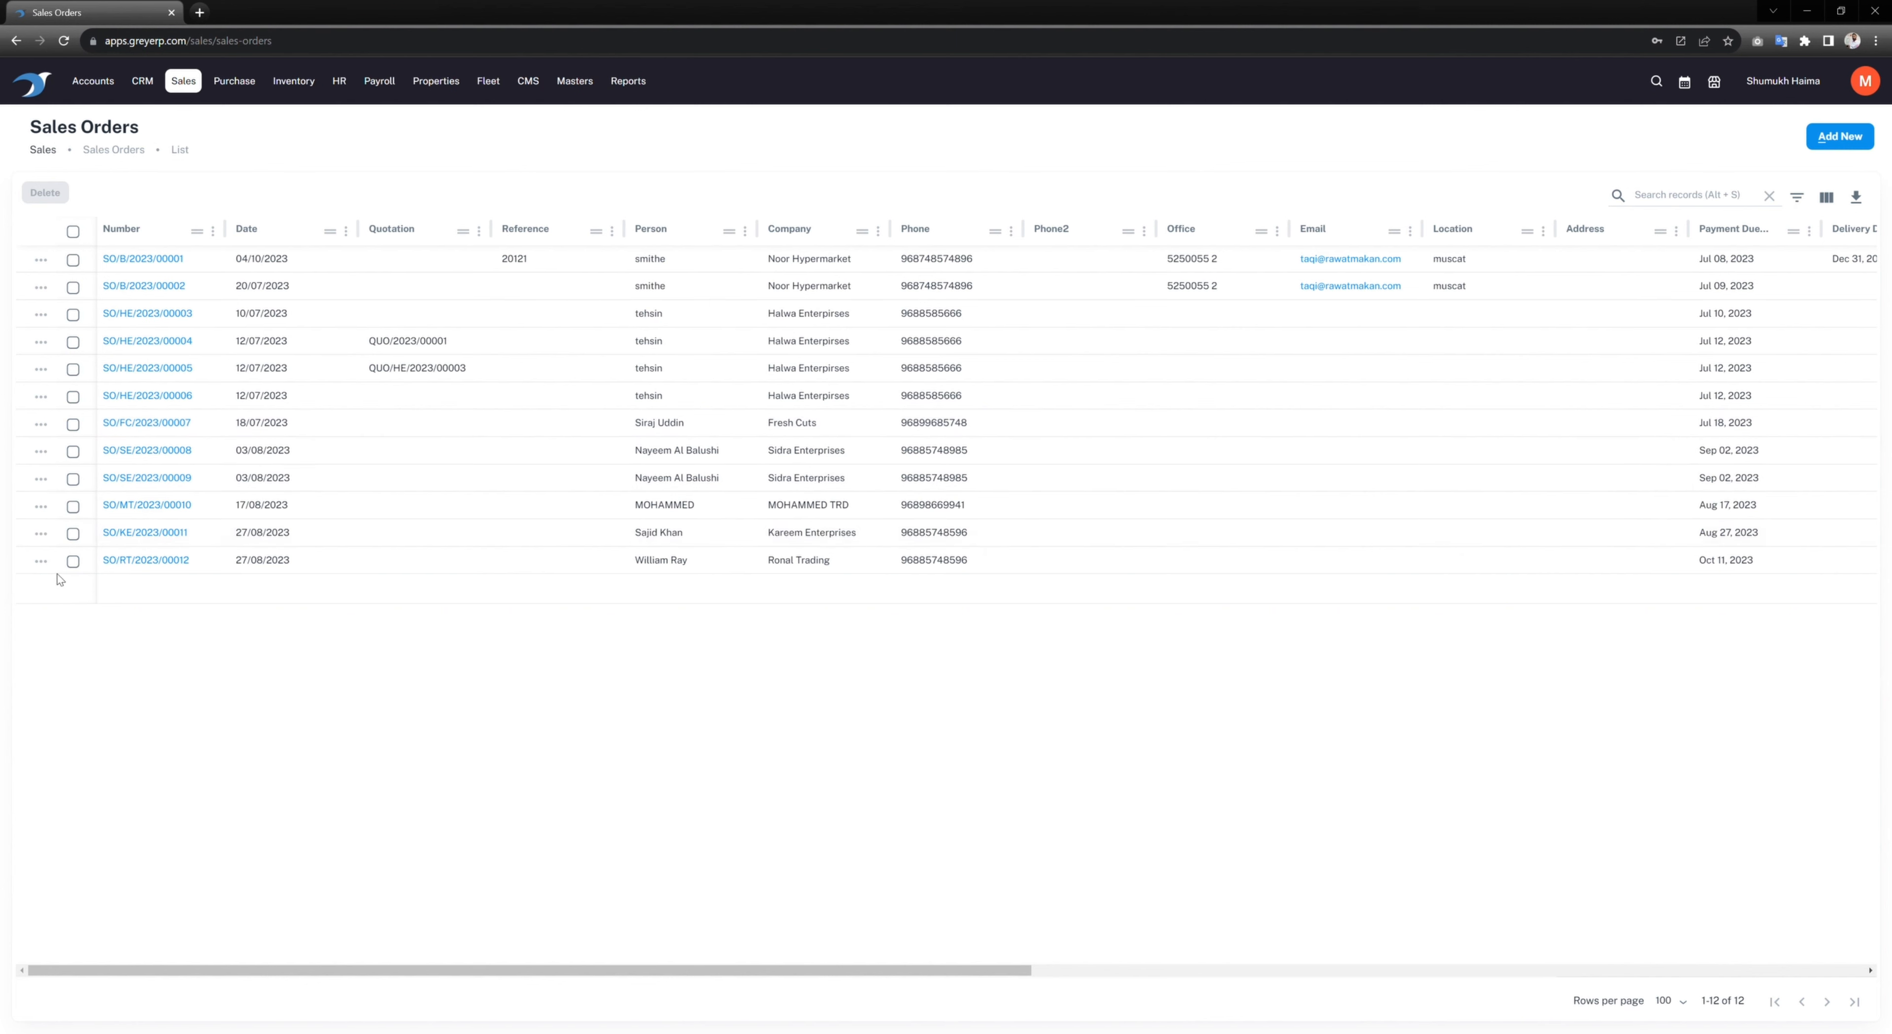
left_click(40, 561)
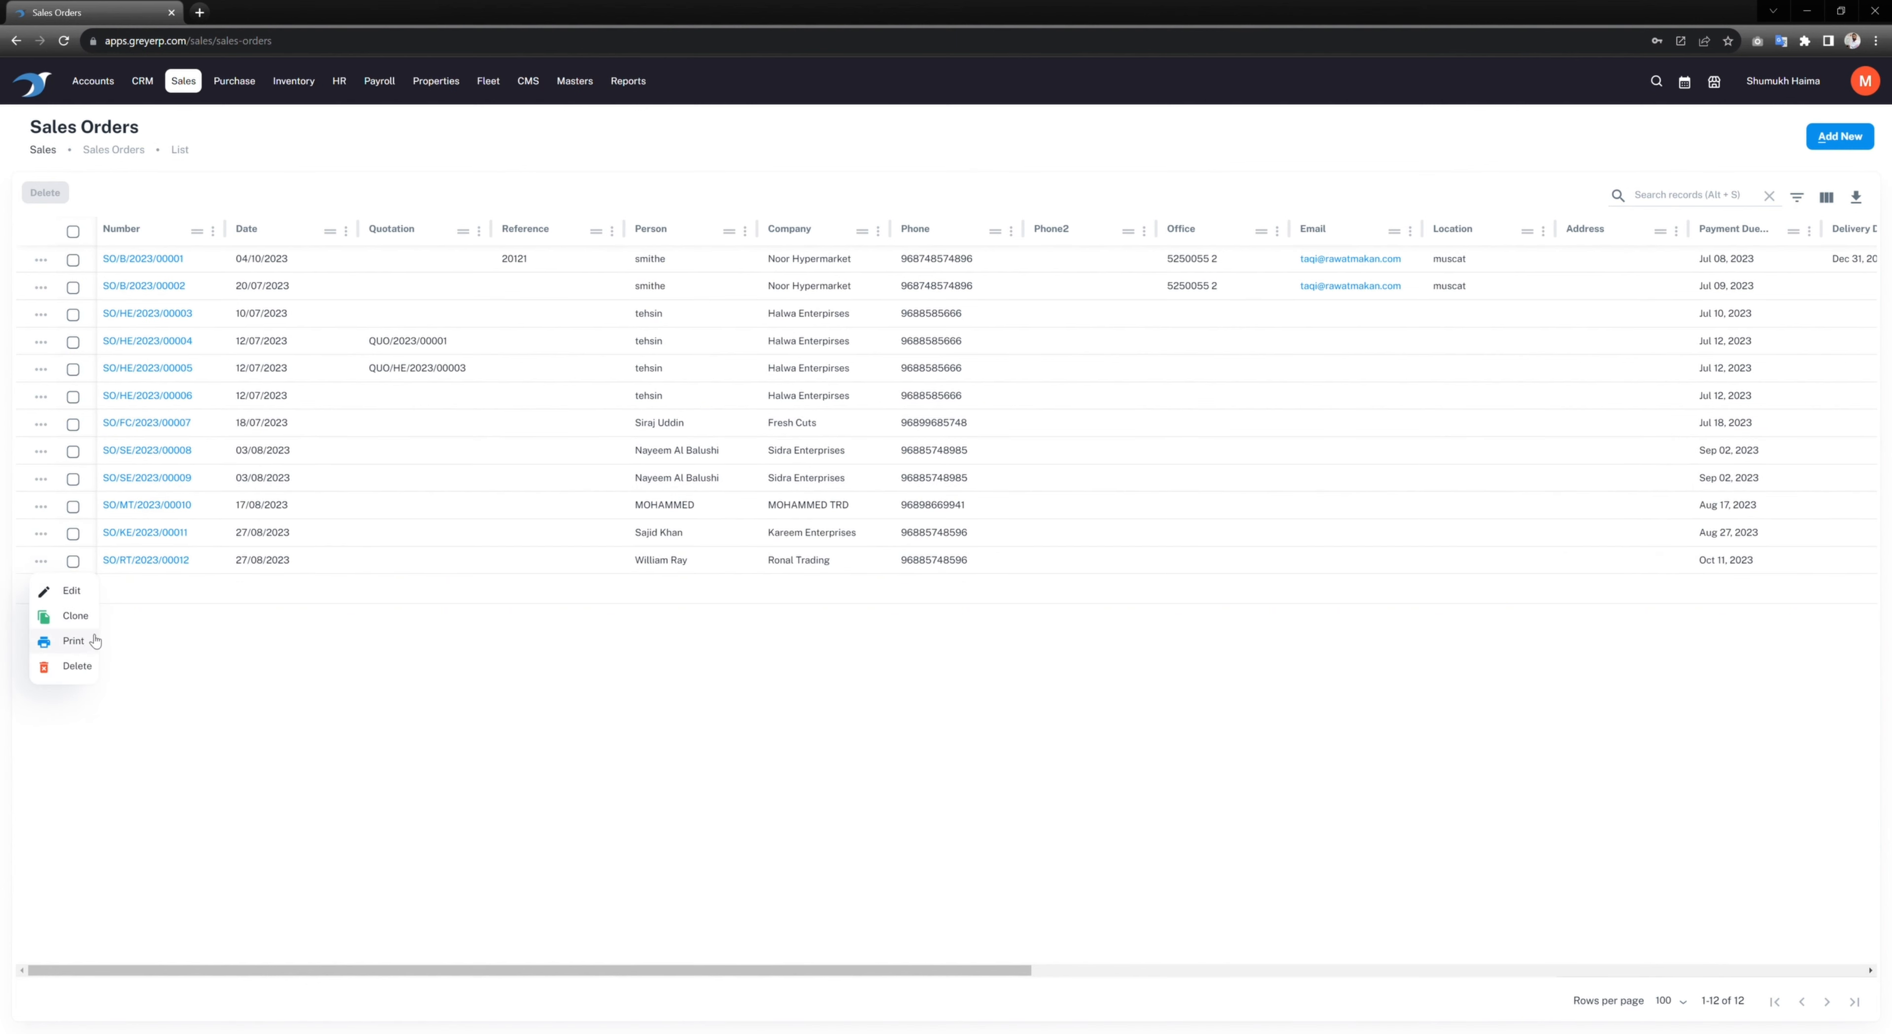
Step: Review the print preview of sales order SO/RT/2023/00012 (net 5,775.000), then close it
left_click(74, 642)
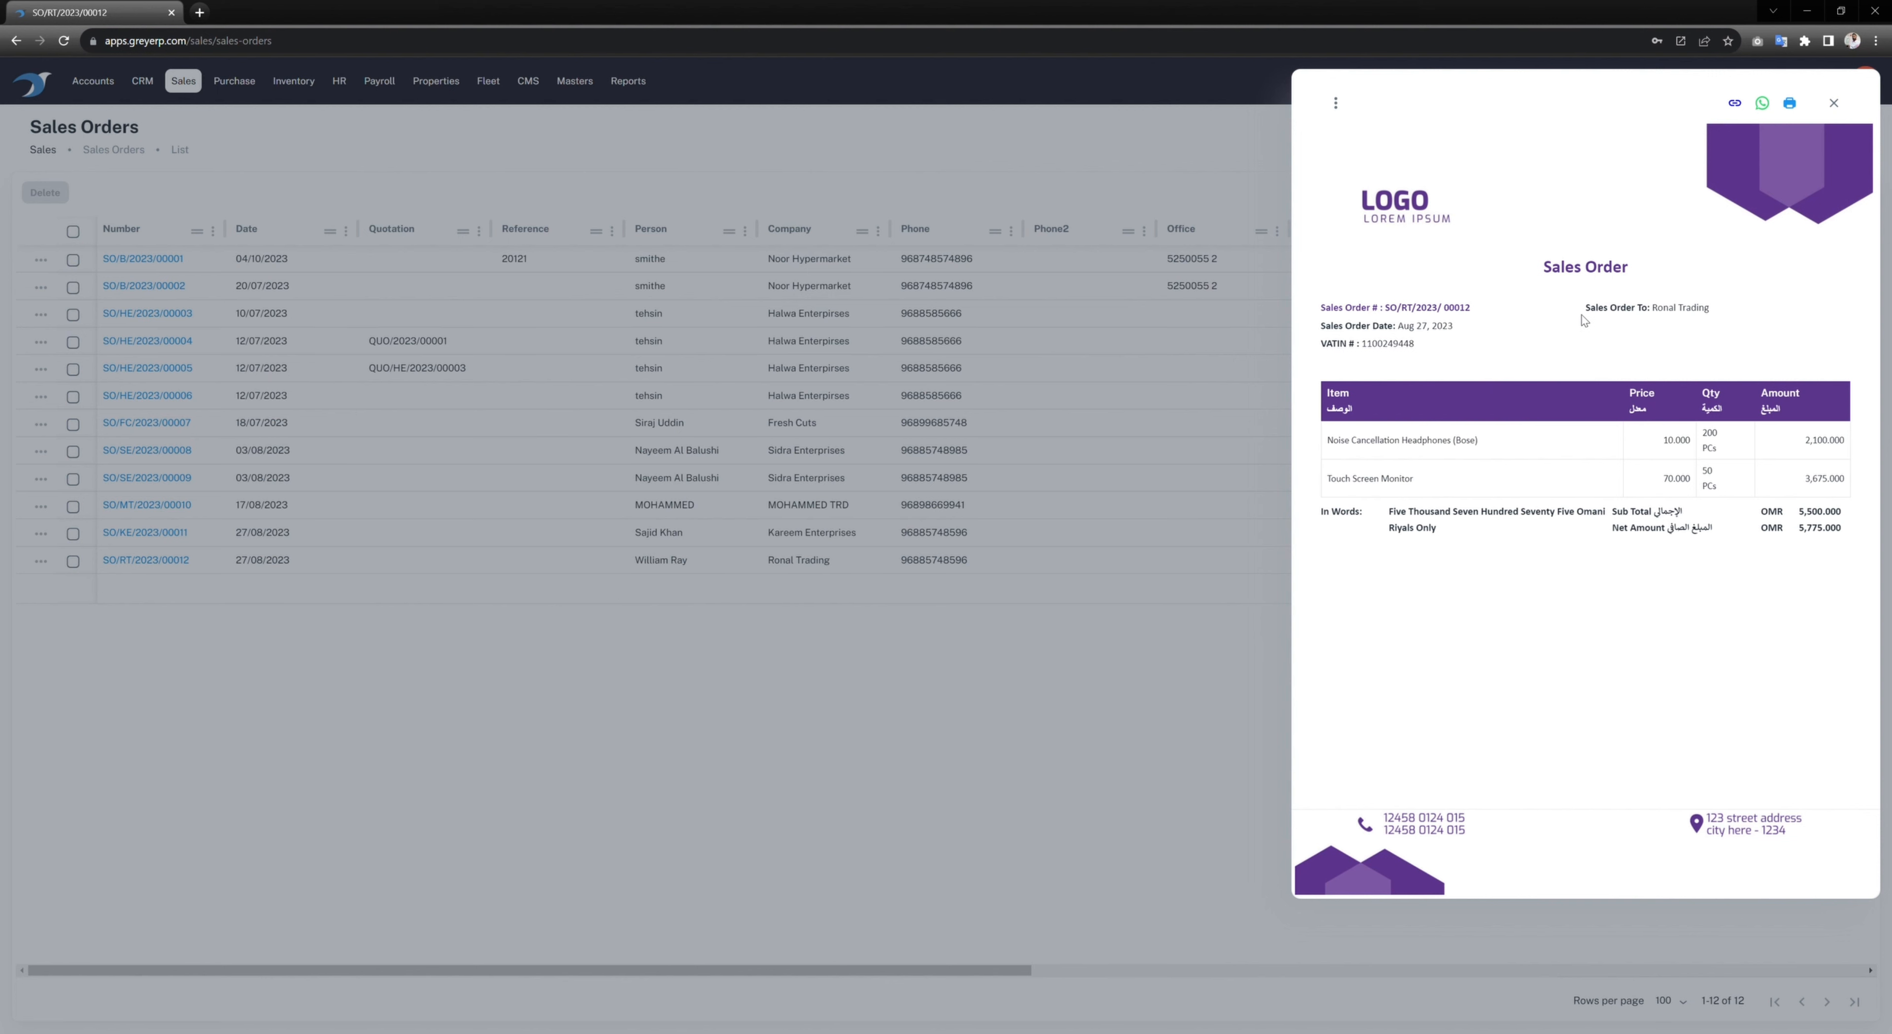
left_click_drag(1541, 266, 1630, 267)
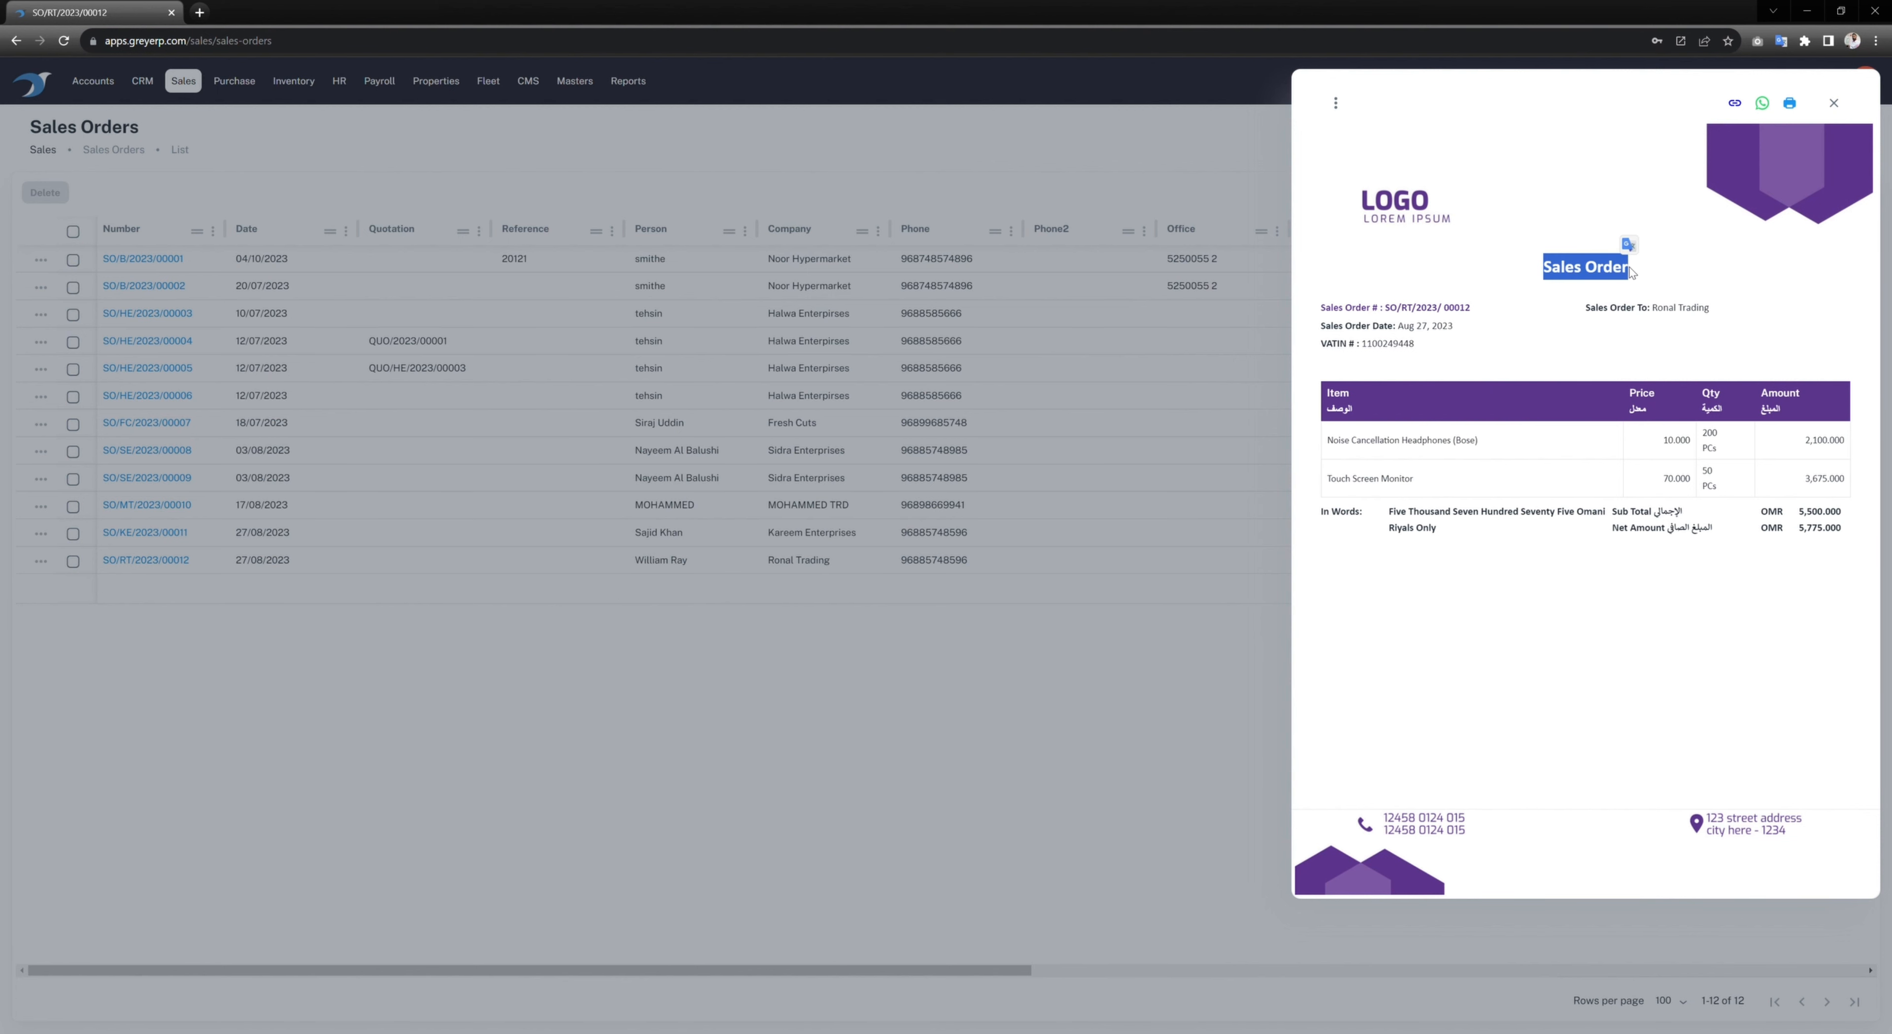
left_click(1536, 279)
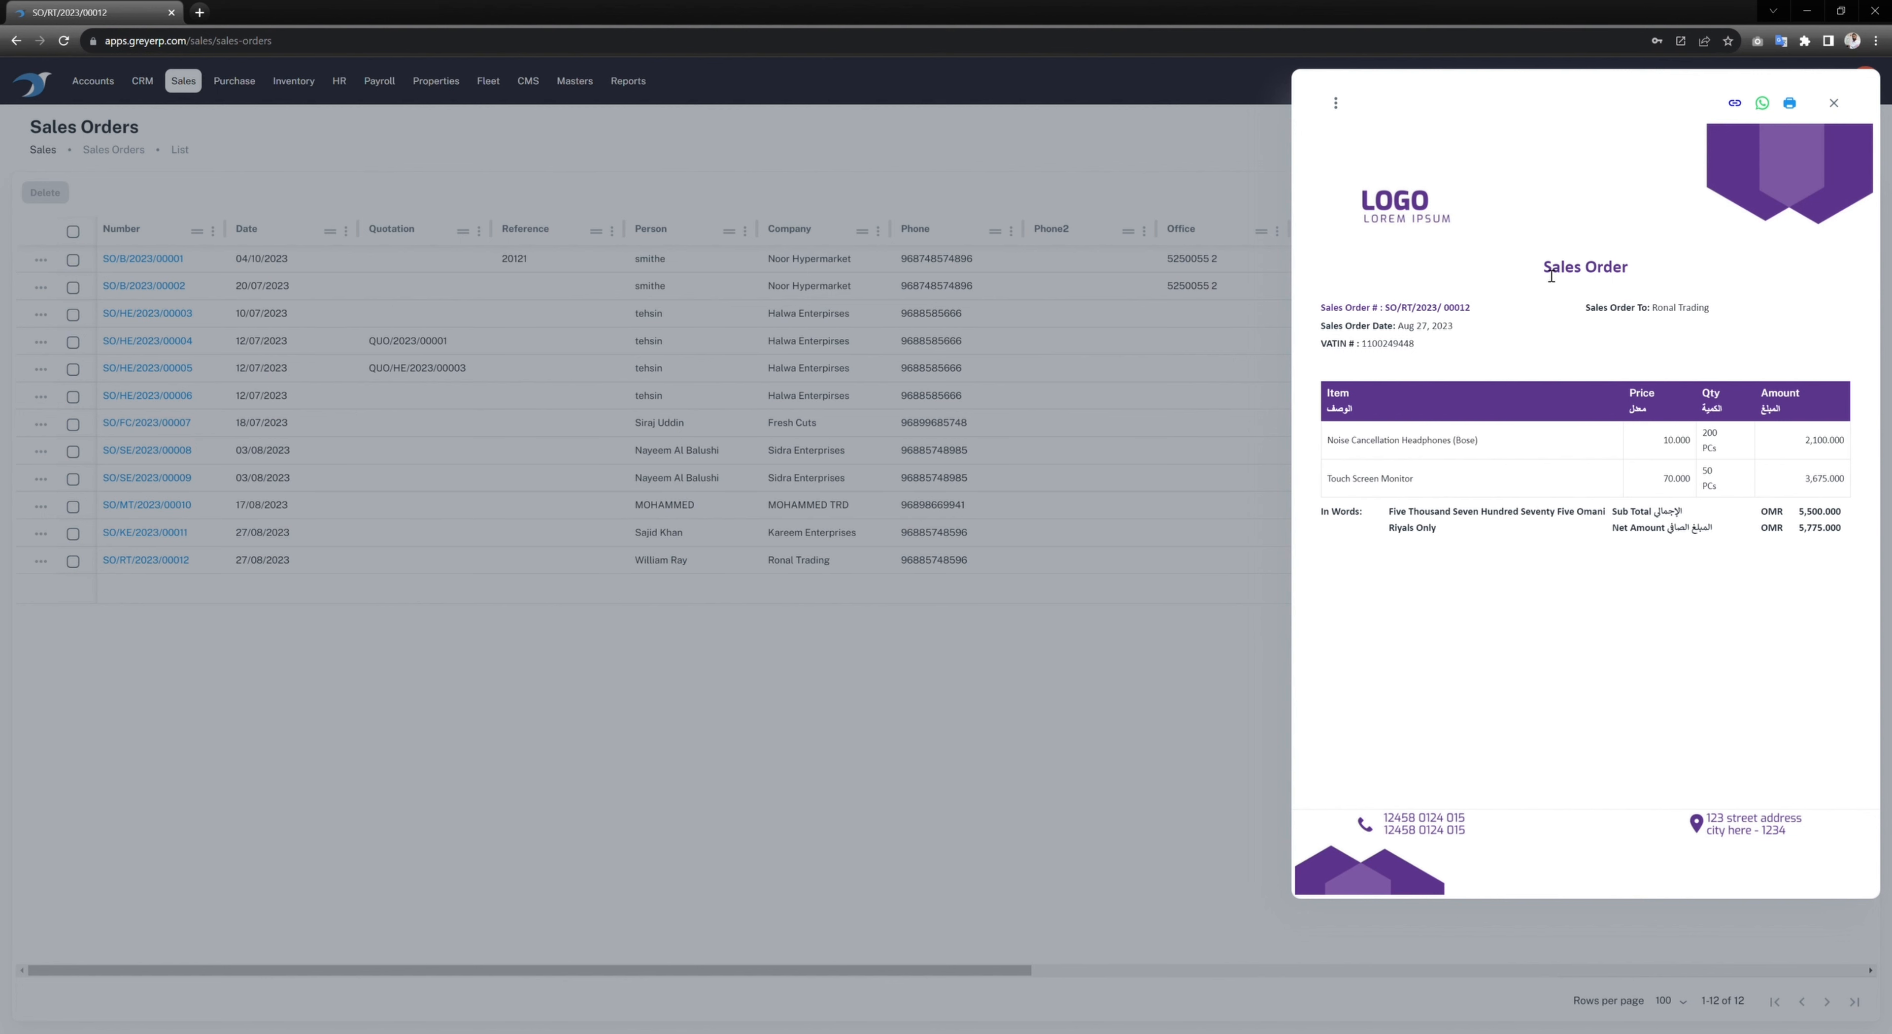
left_click_drag(1545, 277, 1639, 276)
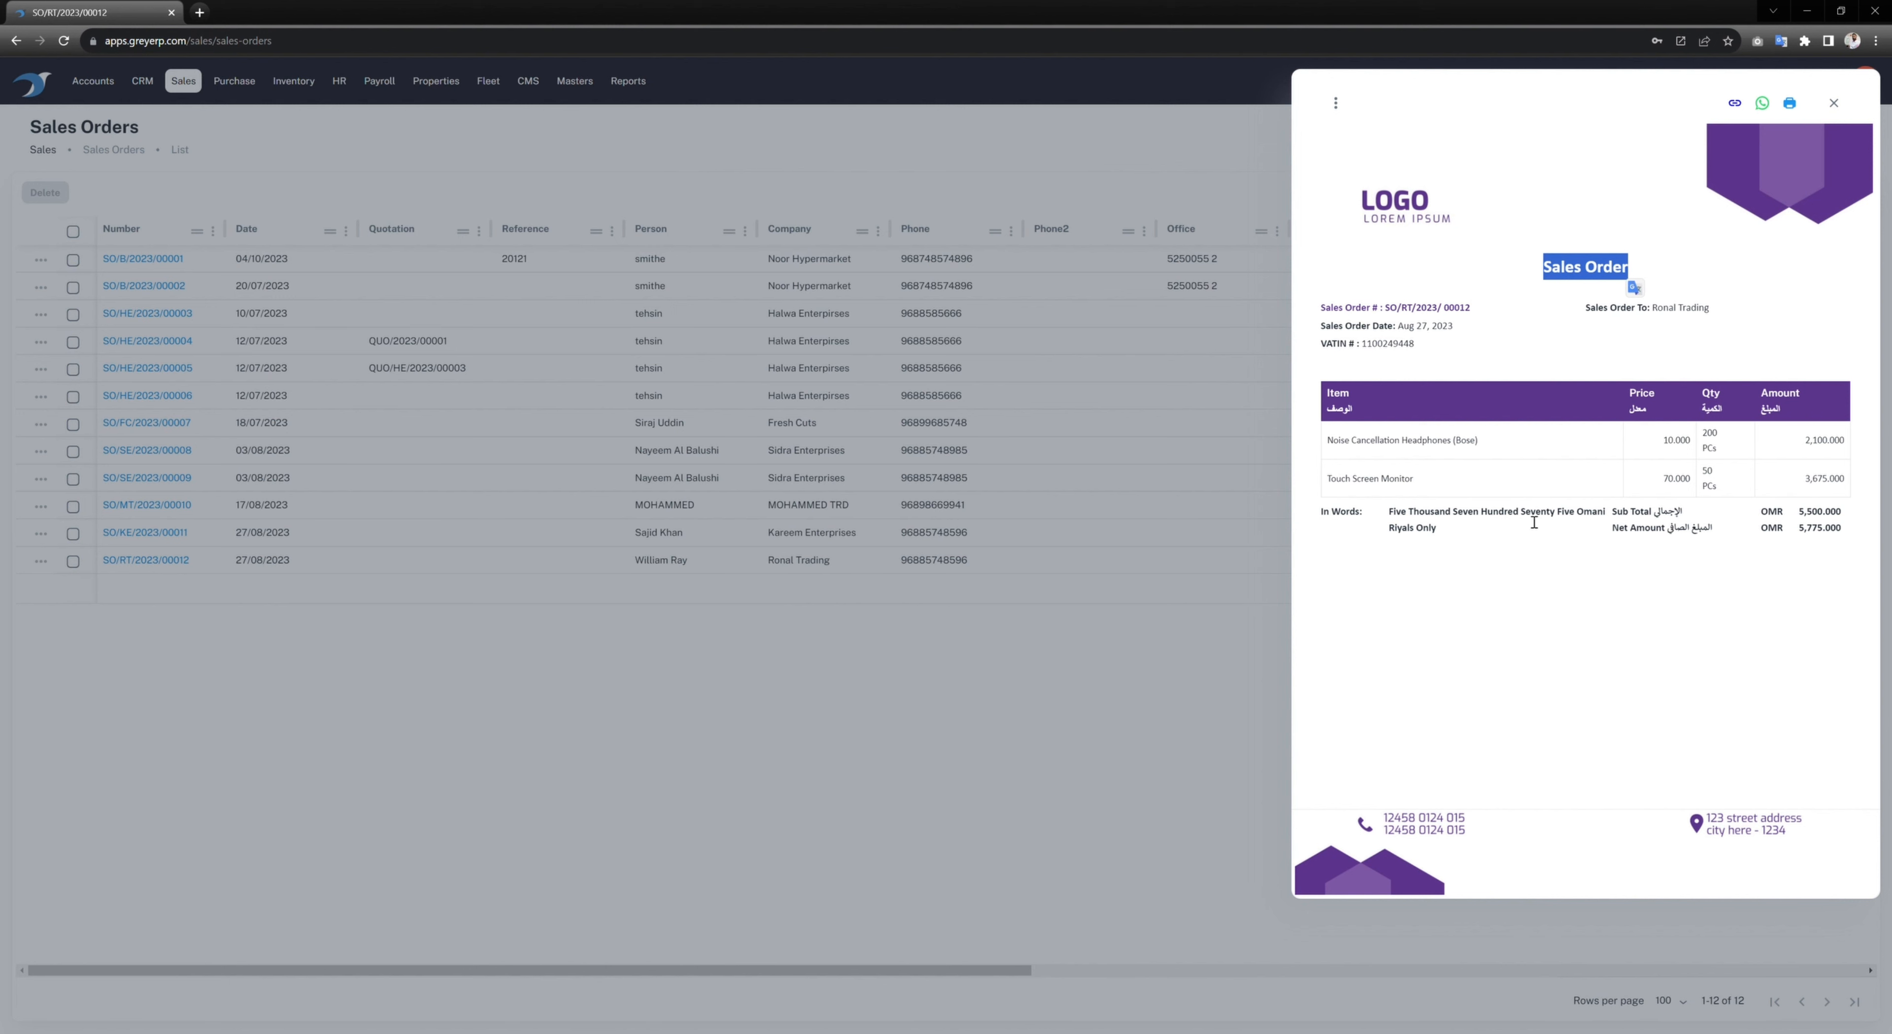
left_click(1462, 647)
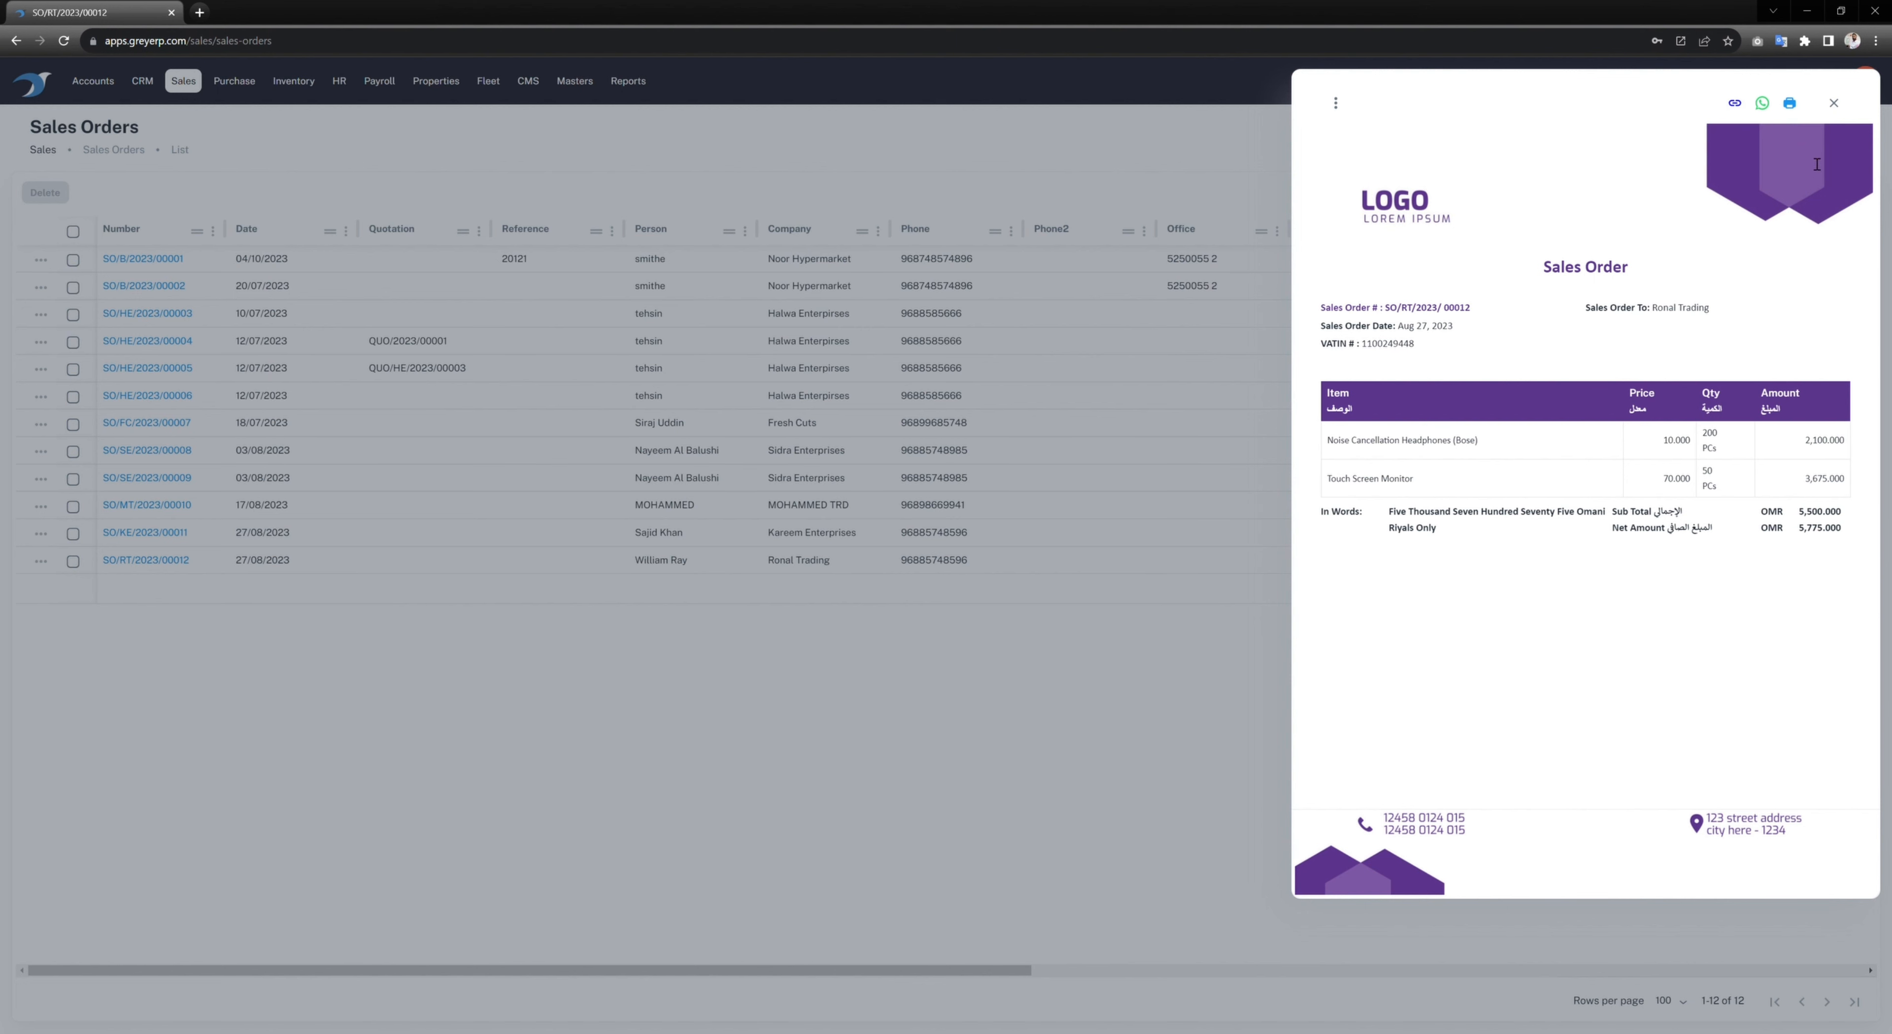
left_click(1833, 104)
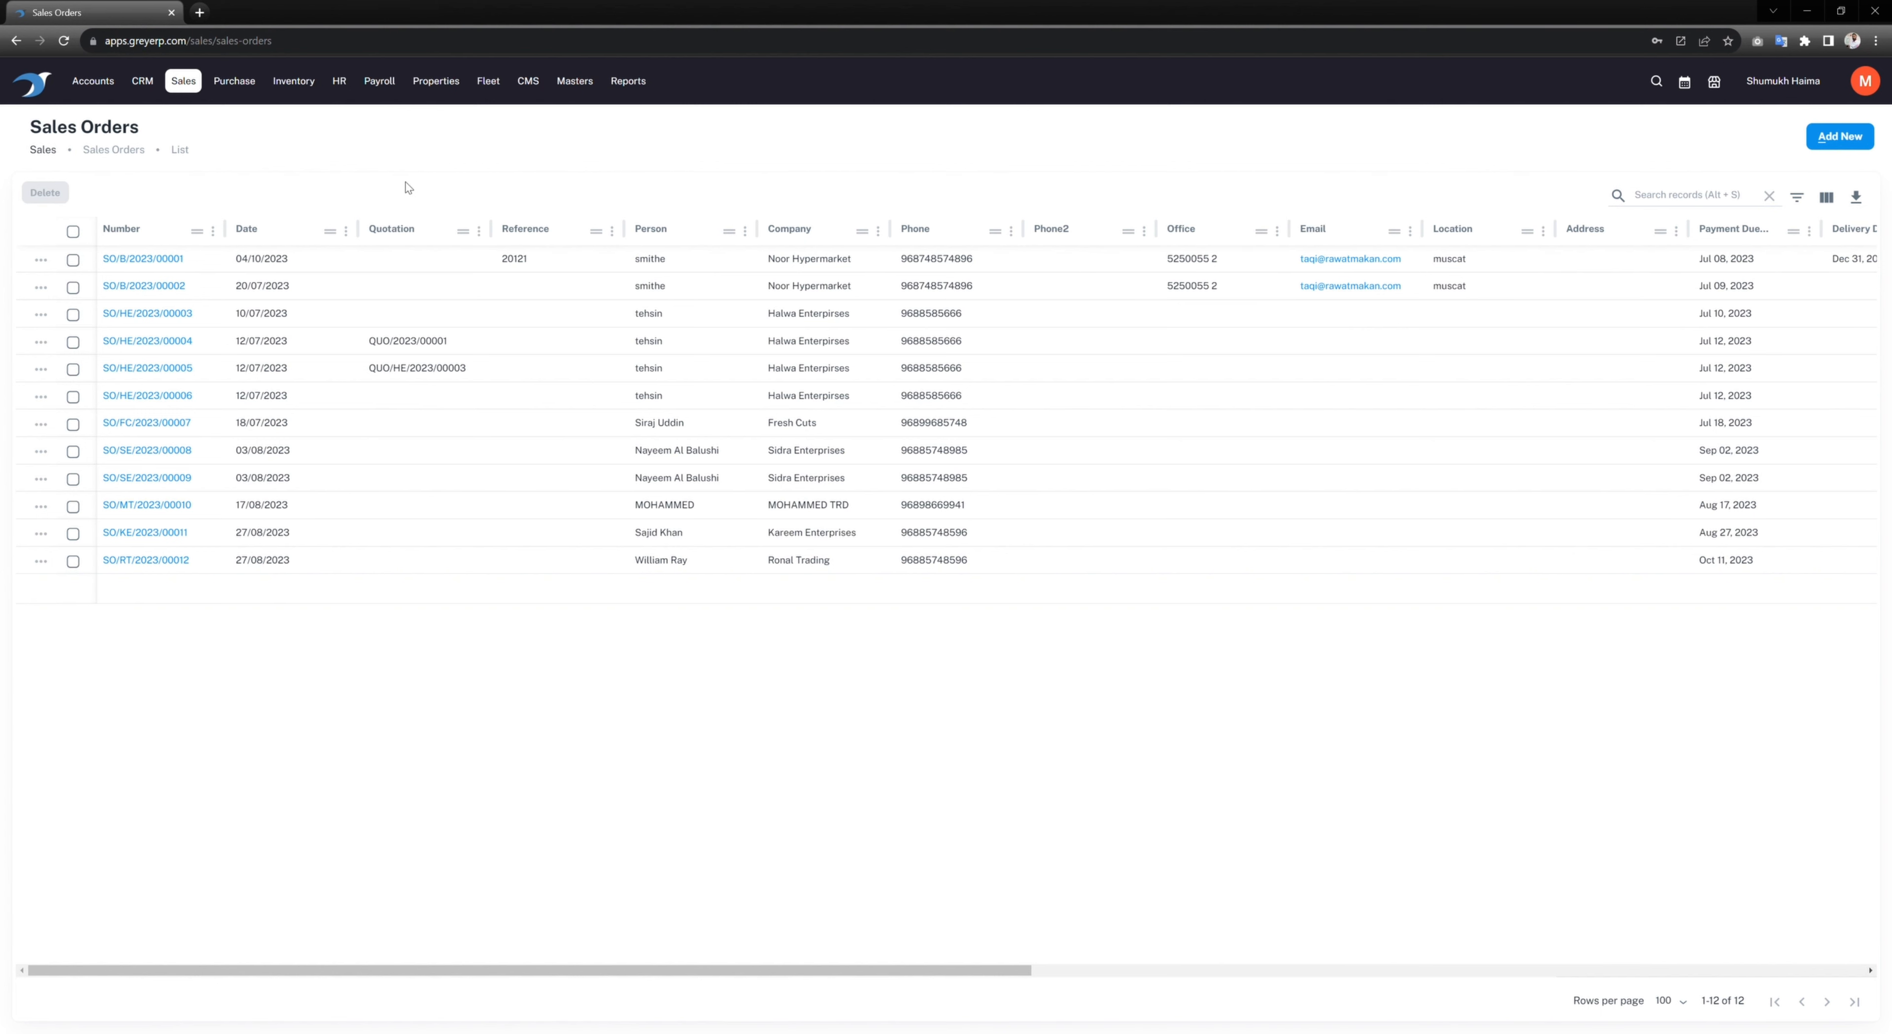
Step: Show the Sales section's page list from the top navigation bar
left_click(177, 86)
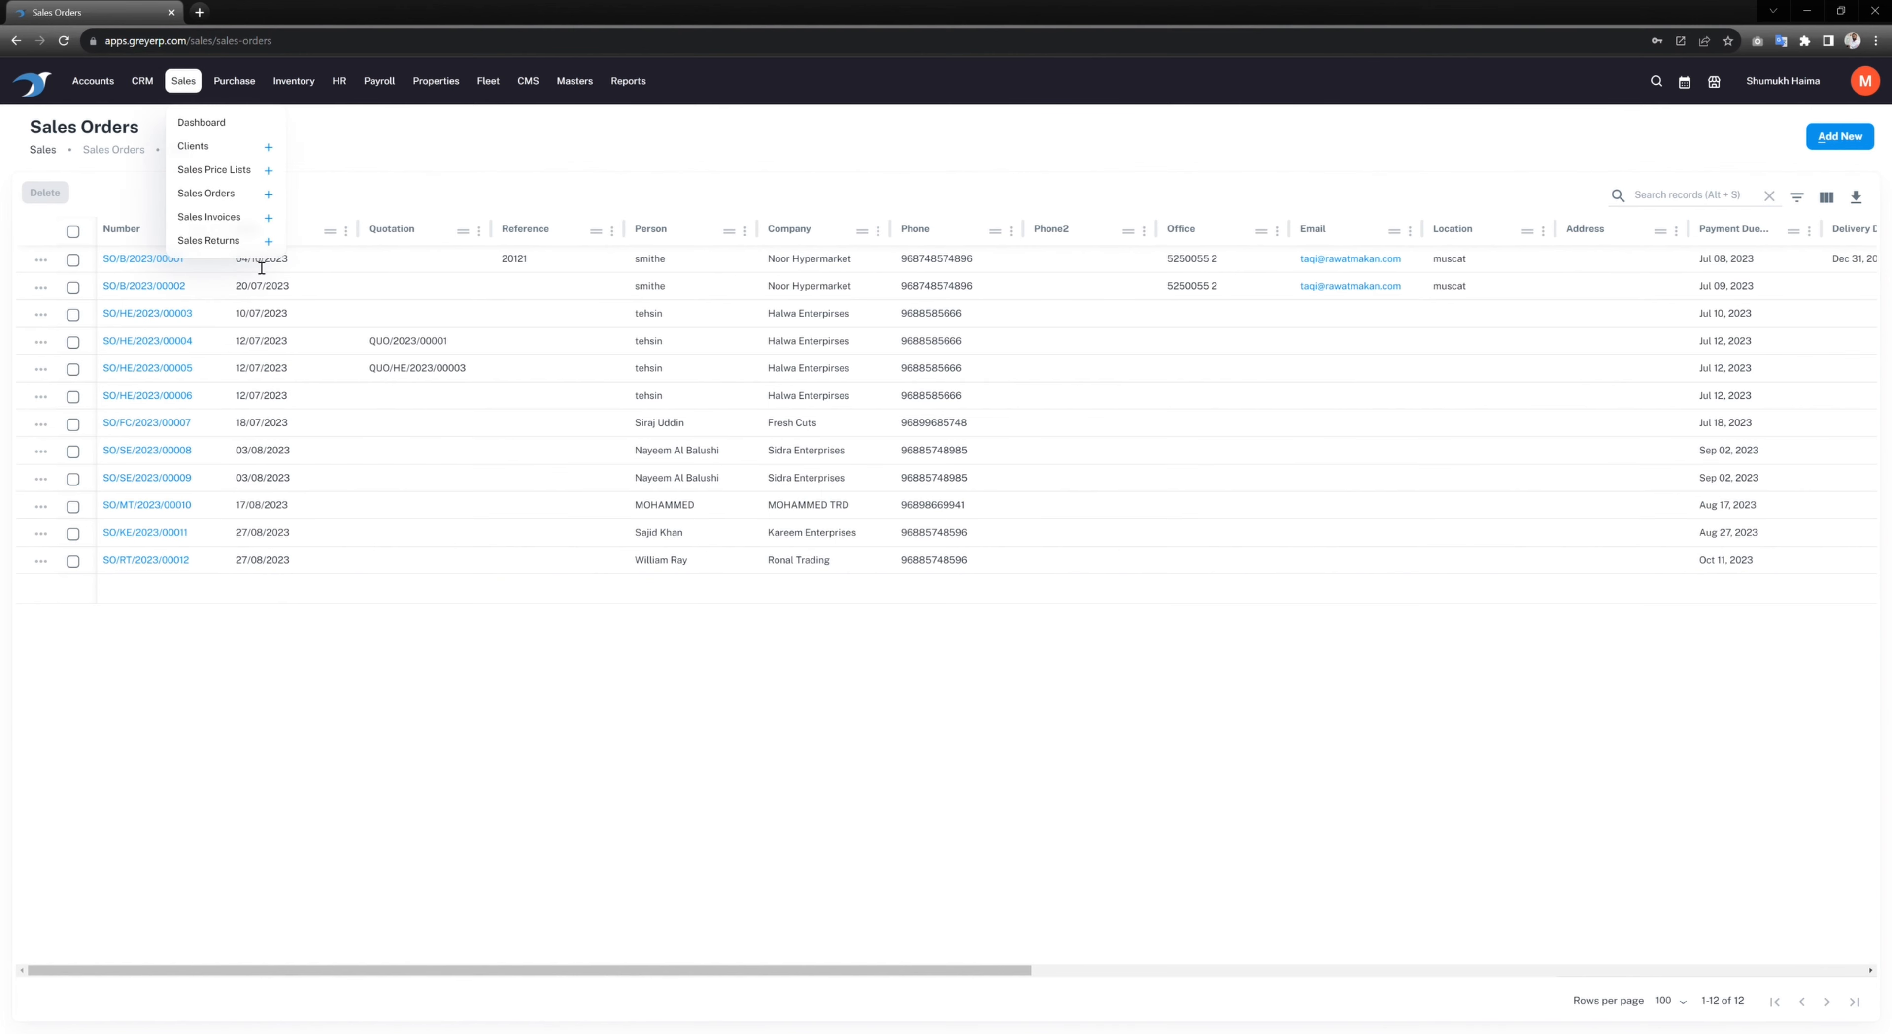
Step: Start a new sales invoice from the Sales Invoices list
left_click(210, 217)
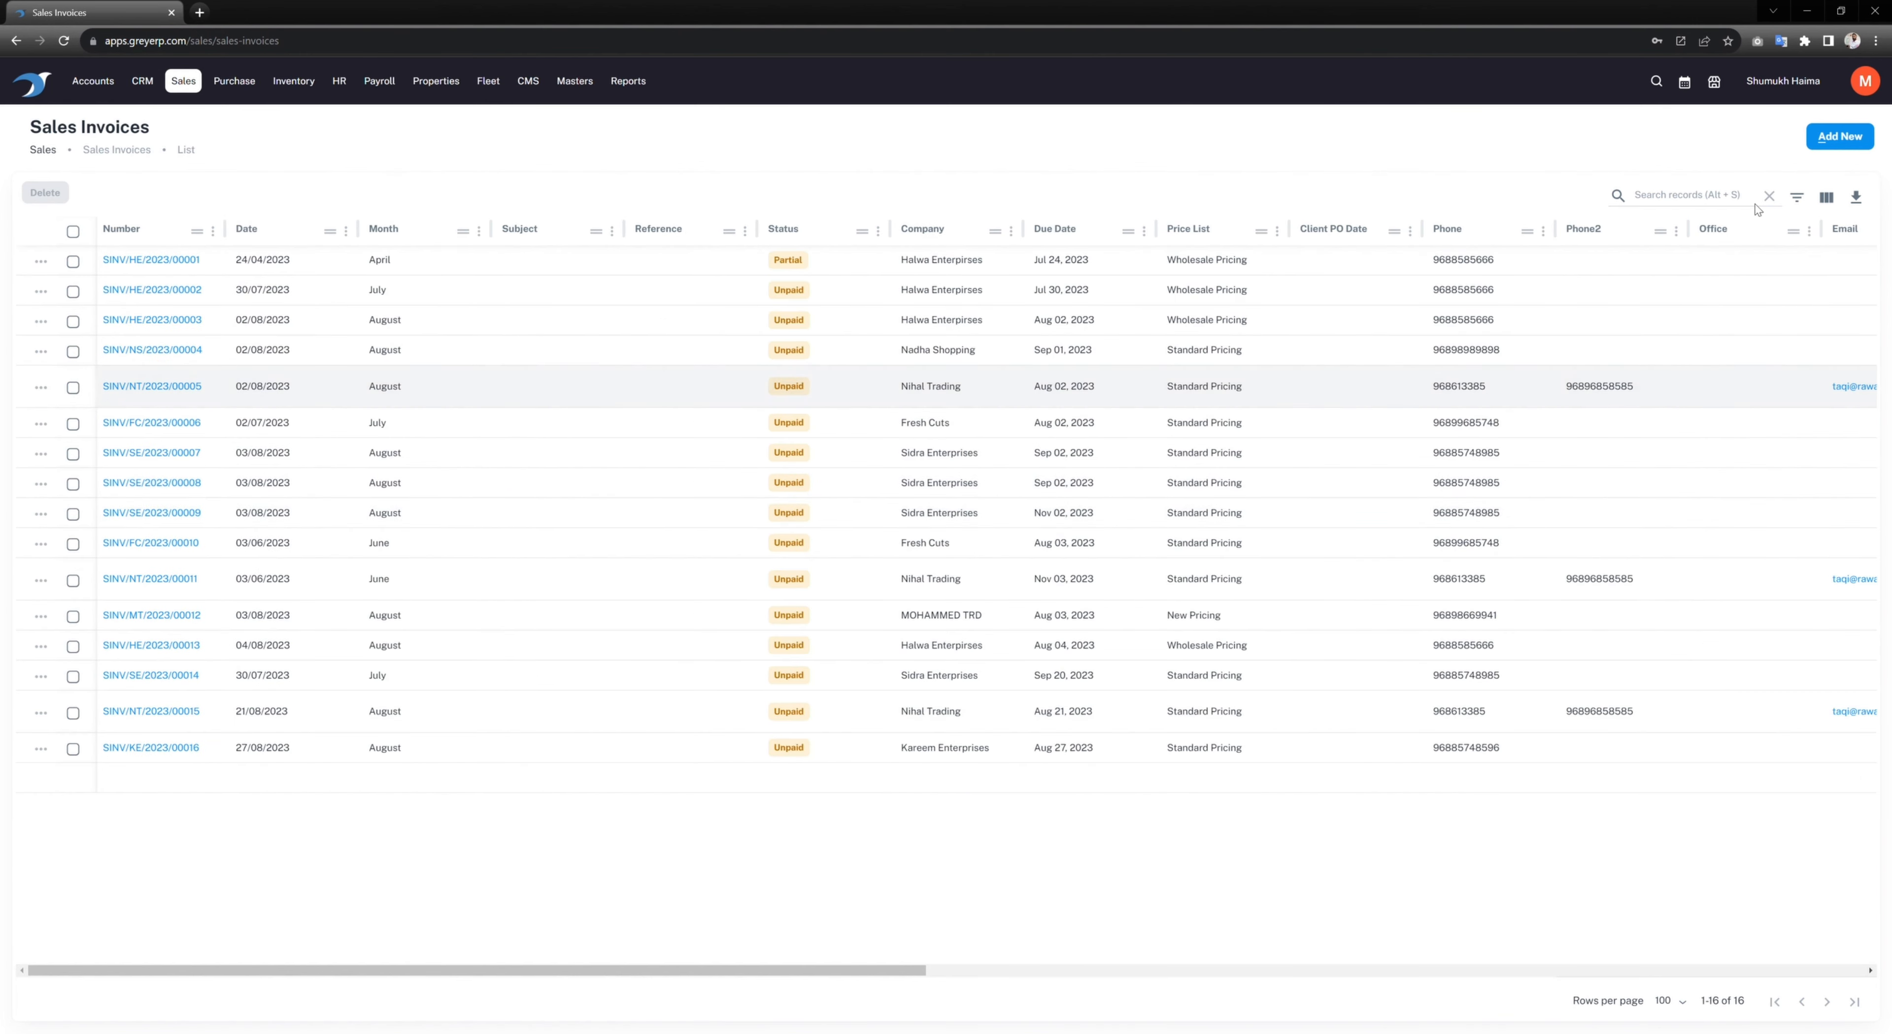
left_click(1862, 147)
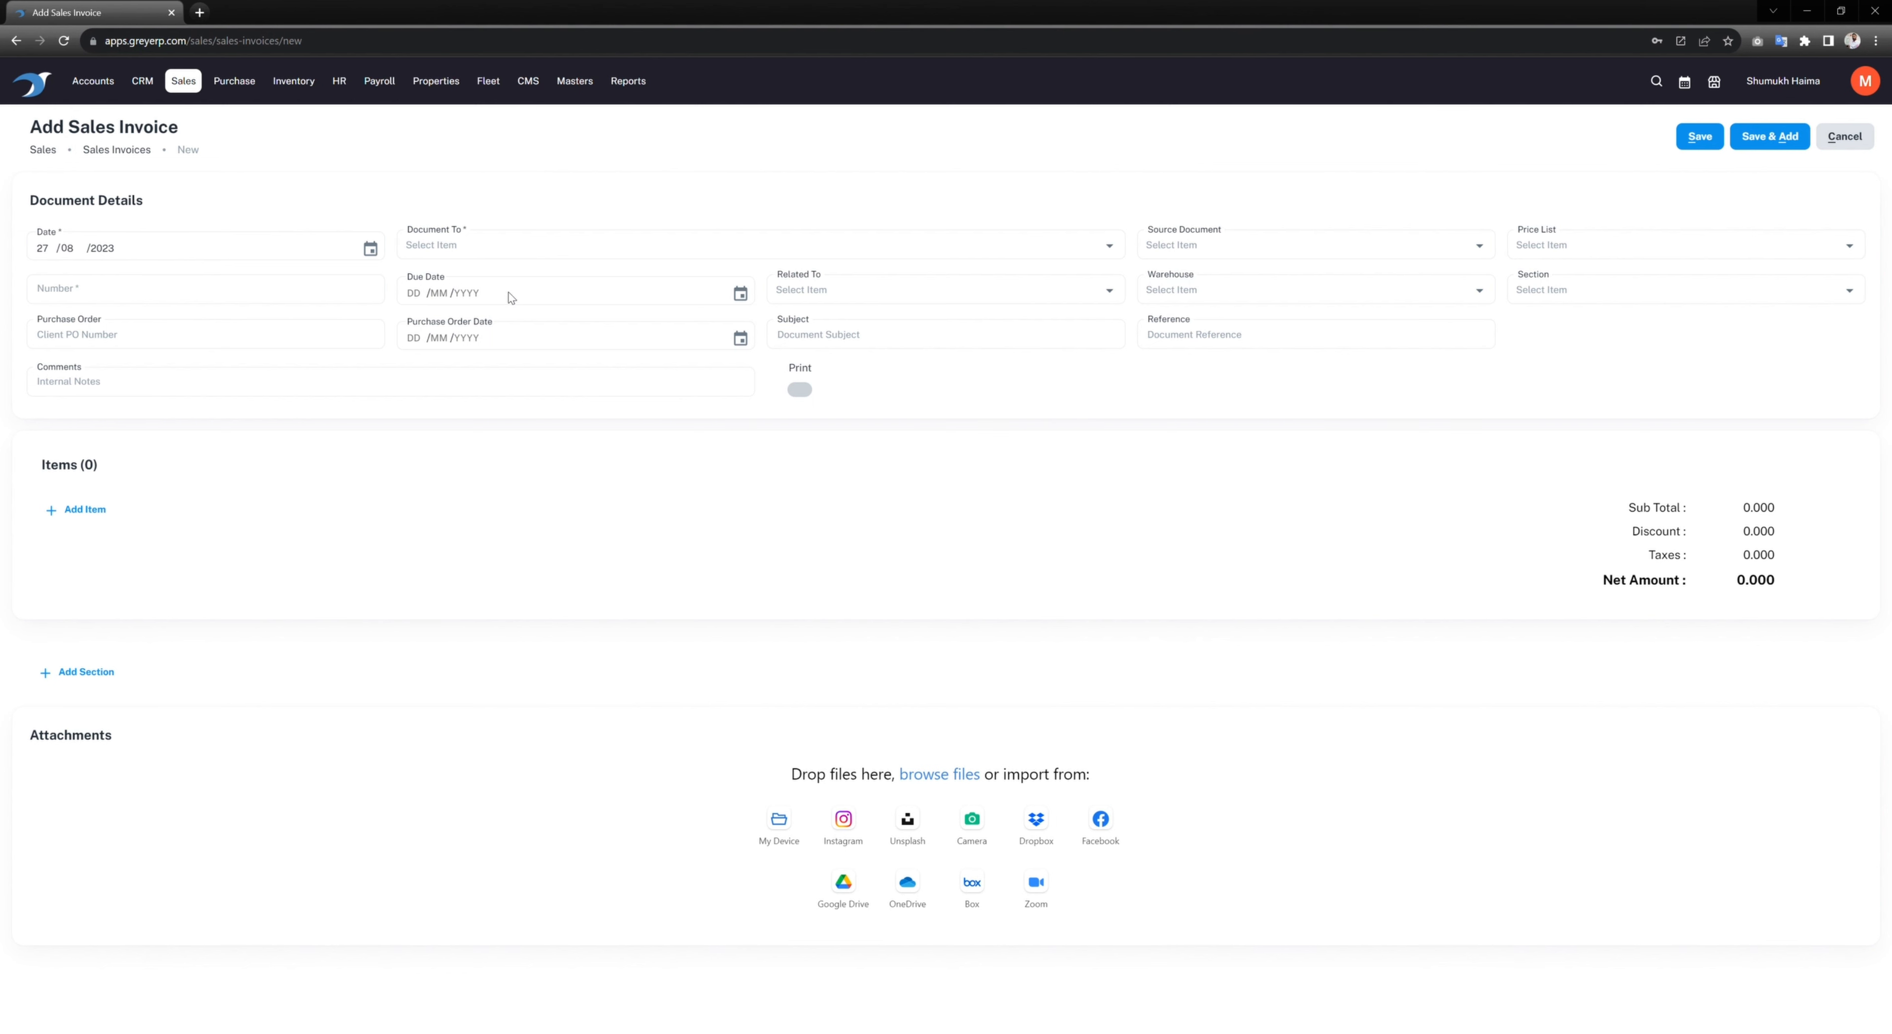
Step: Bill the new invoice to Ronal Trading, picking up Discounted Pricing and due date 11/10/2023
left_click(522, 254)
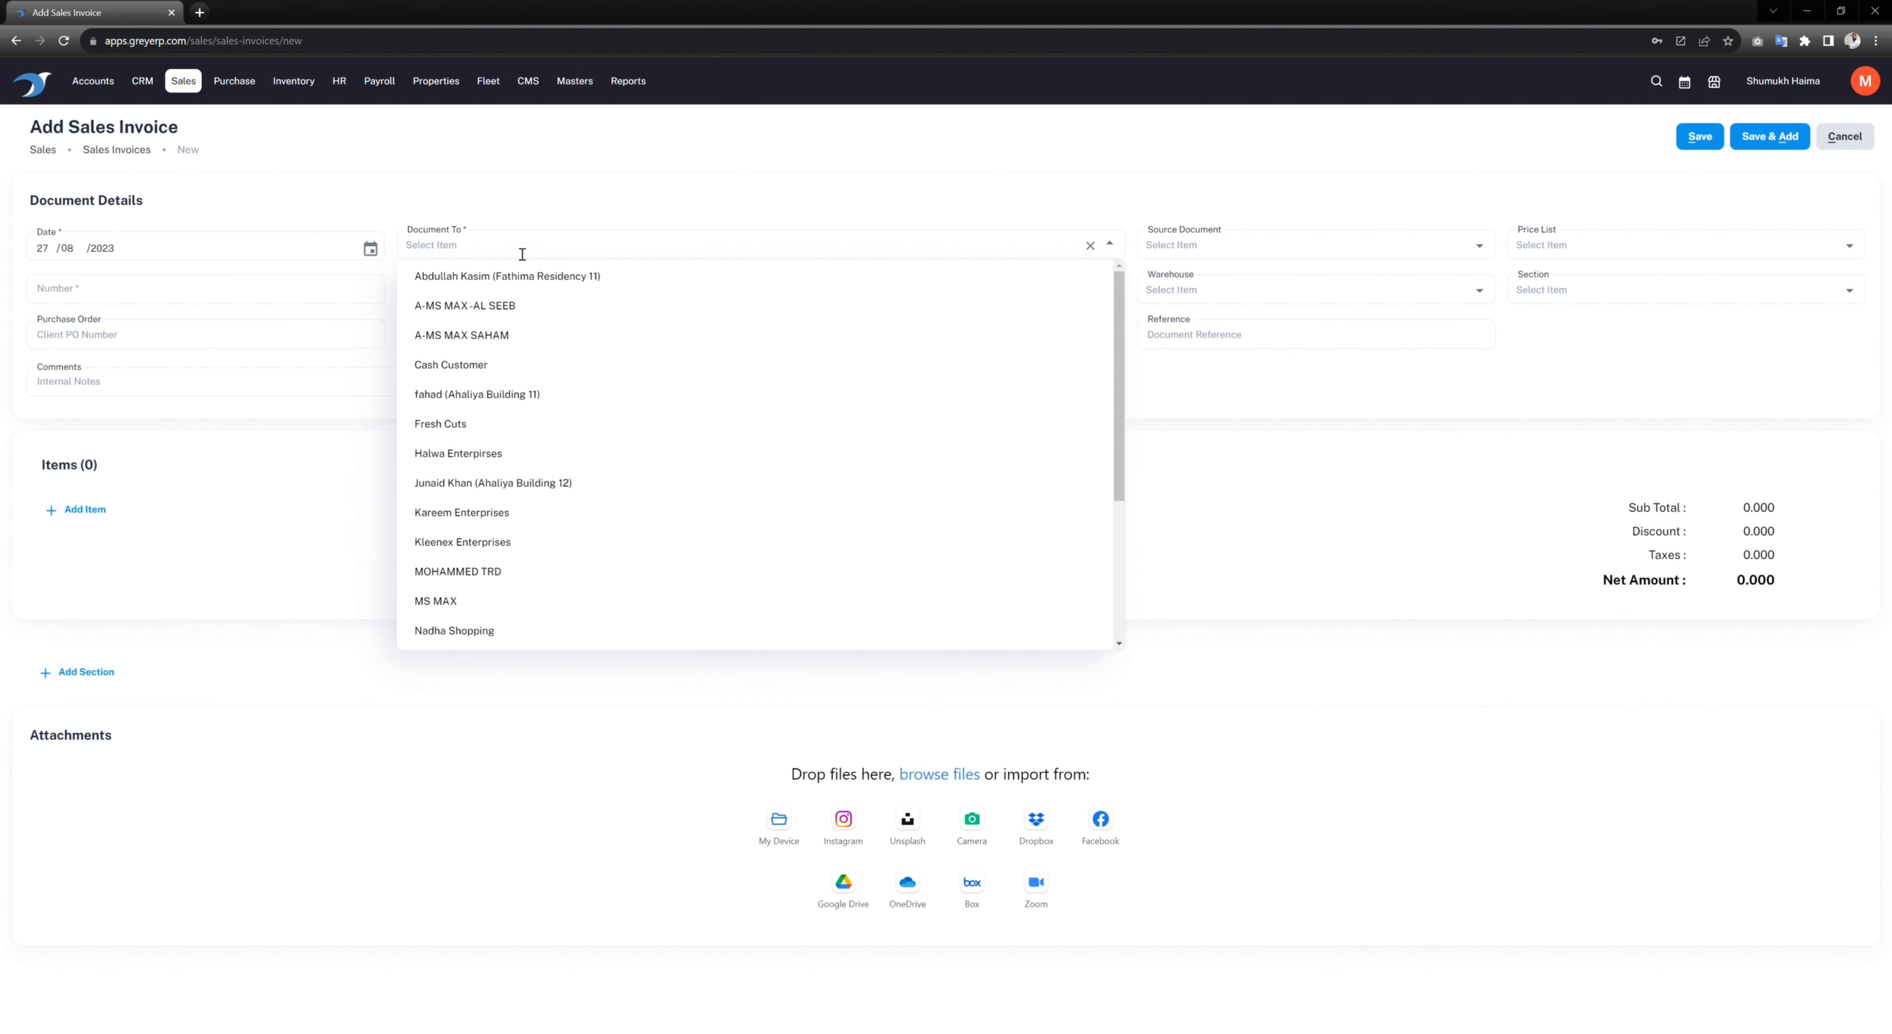
scroll(588, 478, "down", 3)
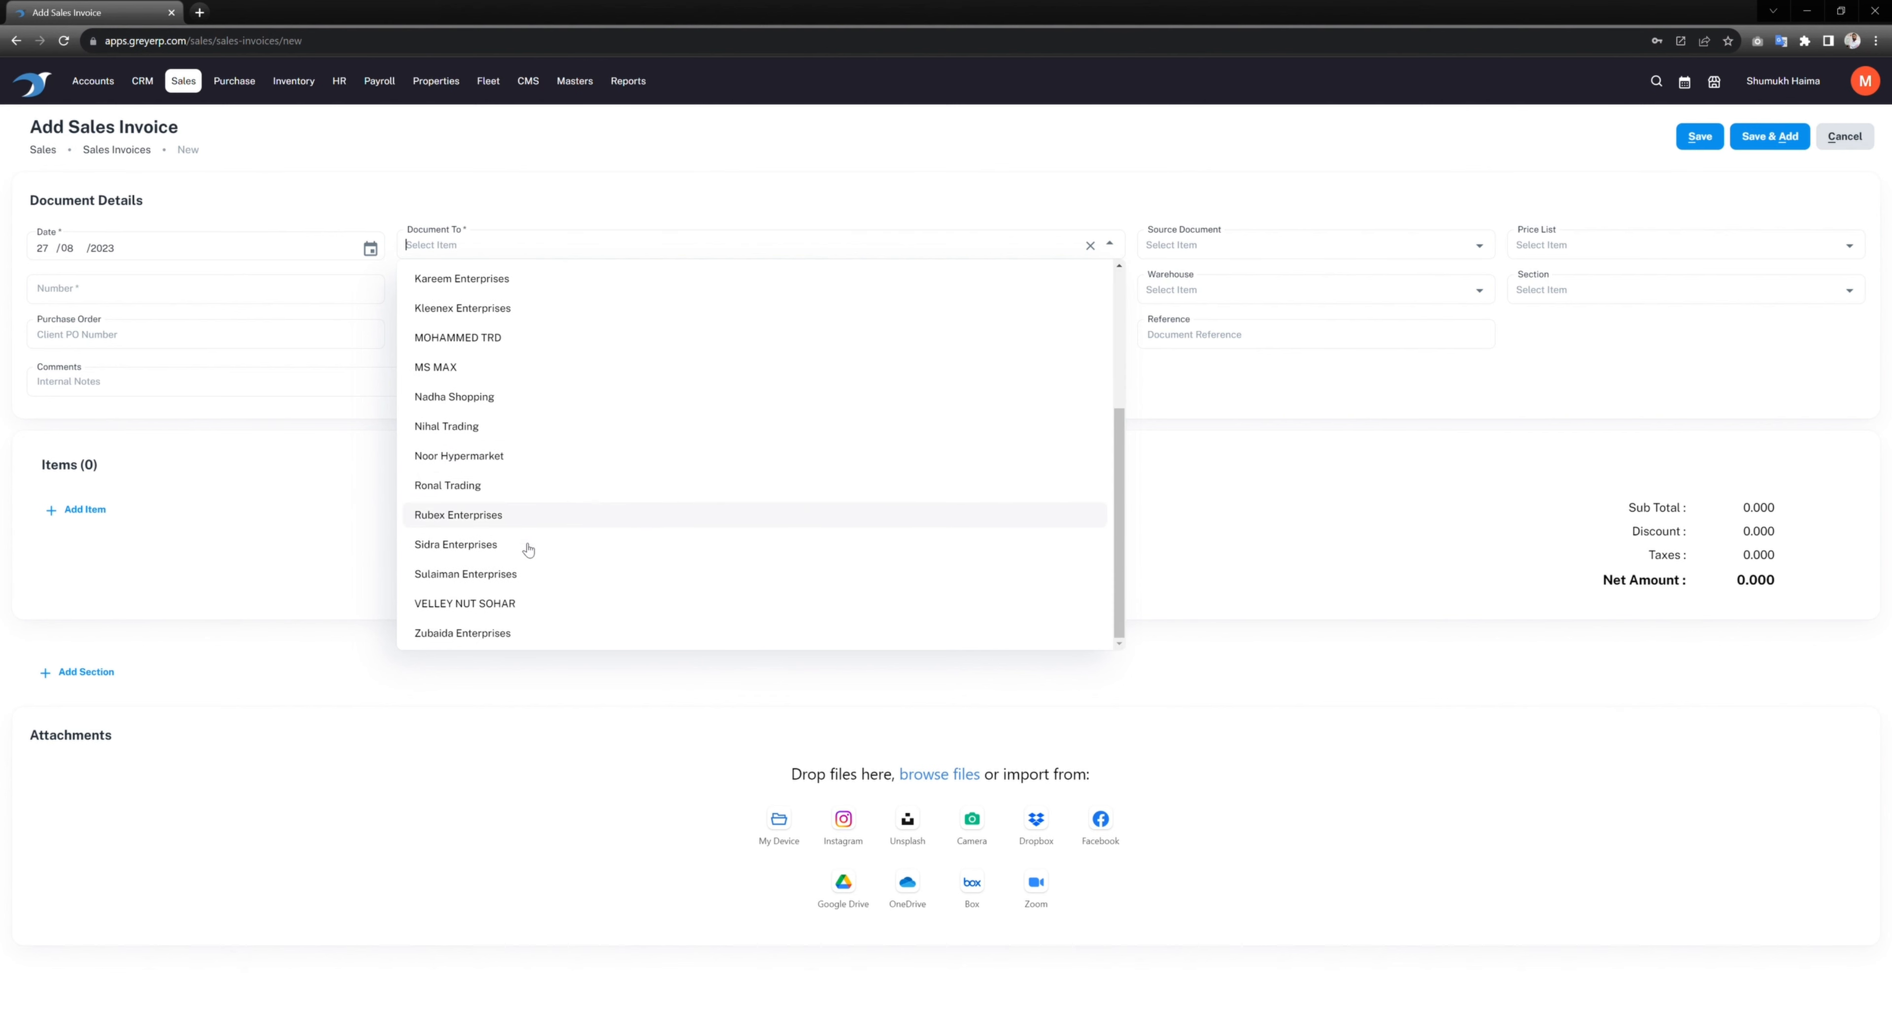
left_click(466, 489)
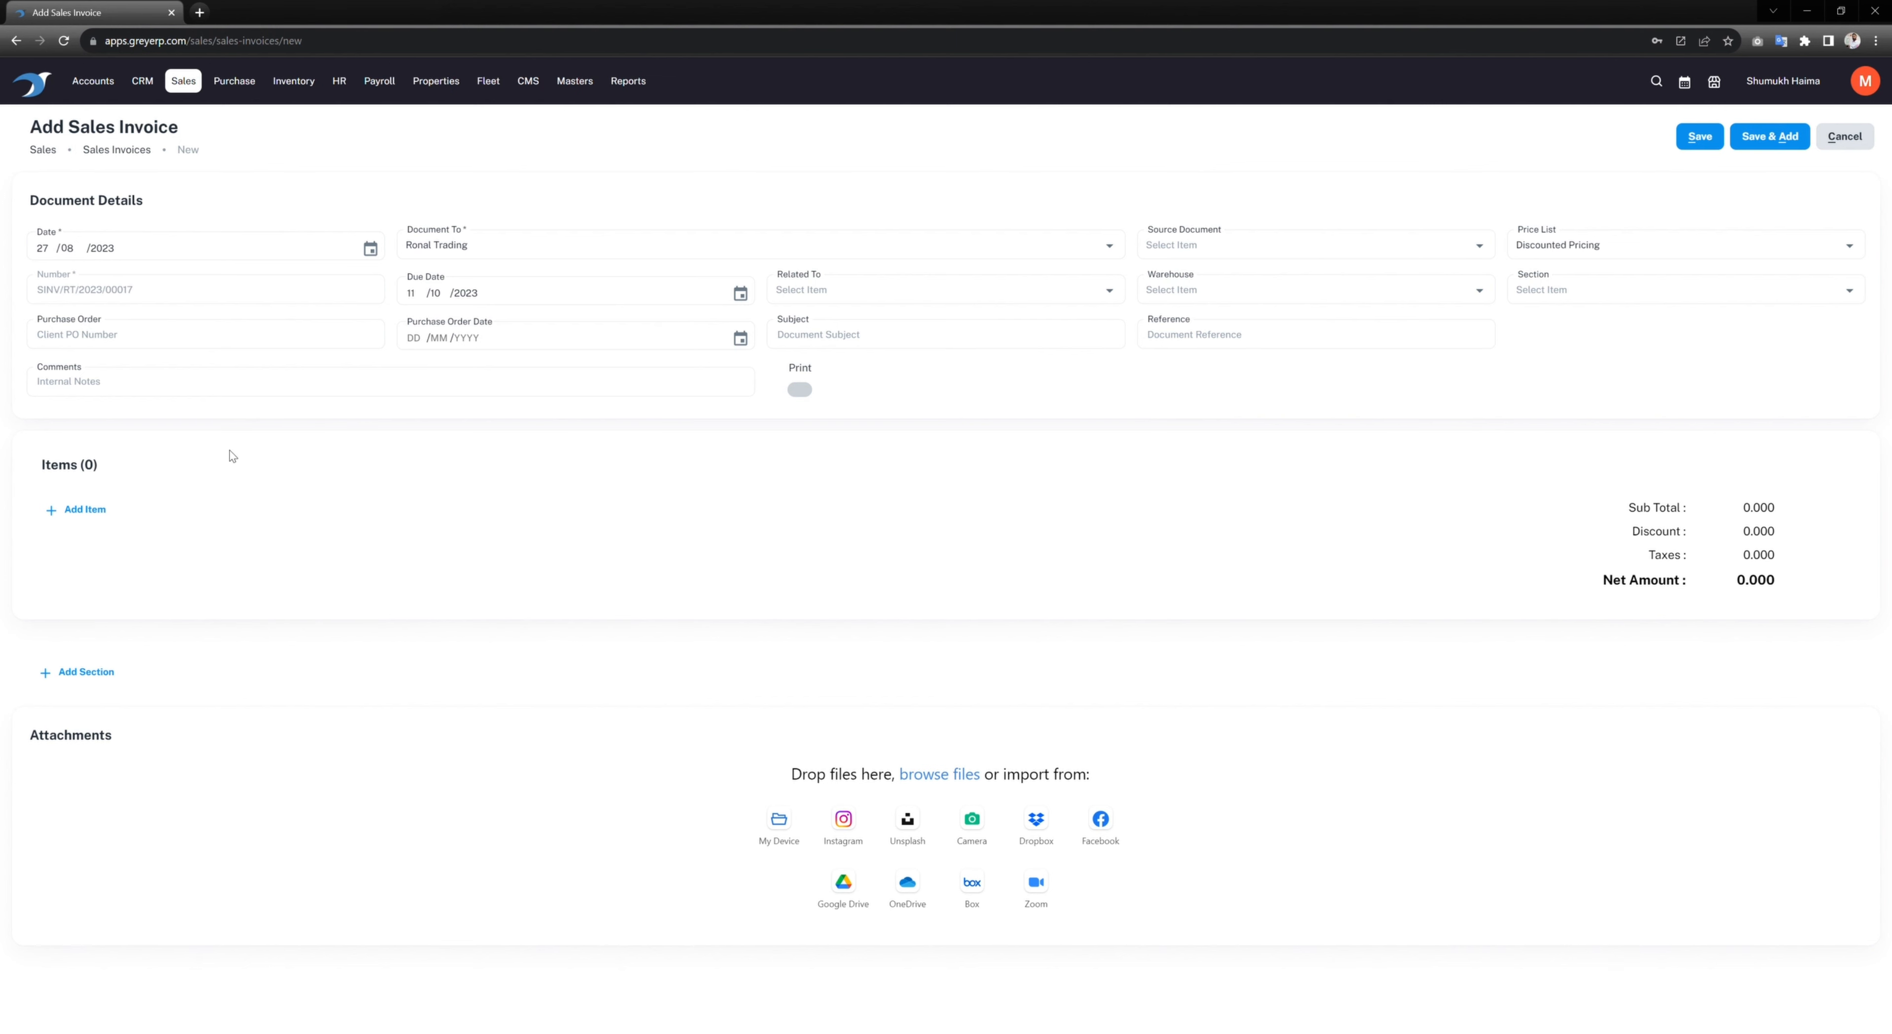
Step: Base the invoice on SO/RT/2023/00012, set warehouse Kaburah, and enter subject 'Sales Invoice'
left_click(1287, 258)
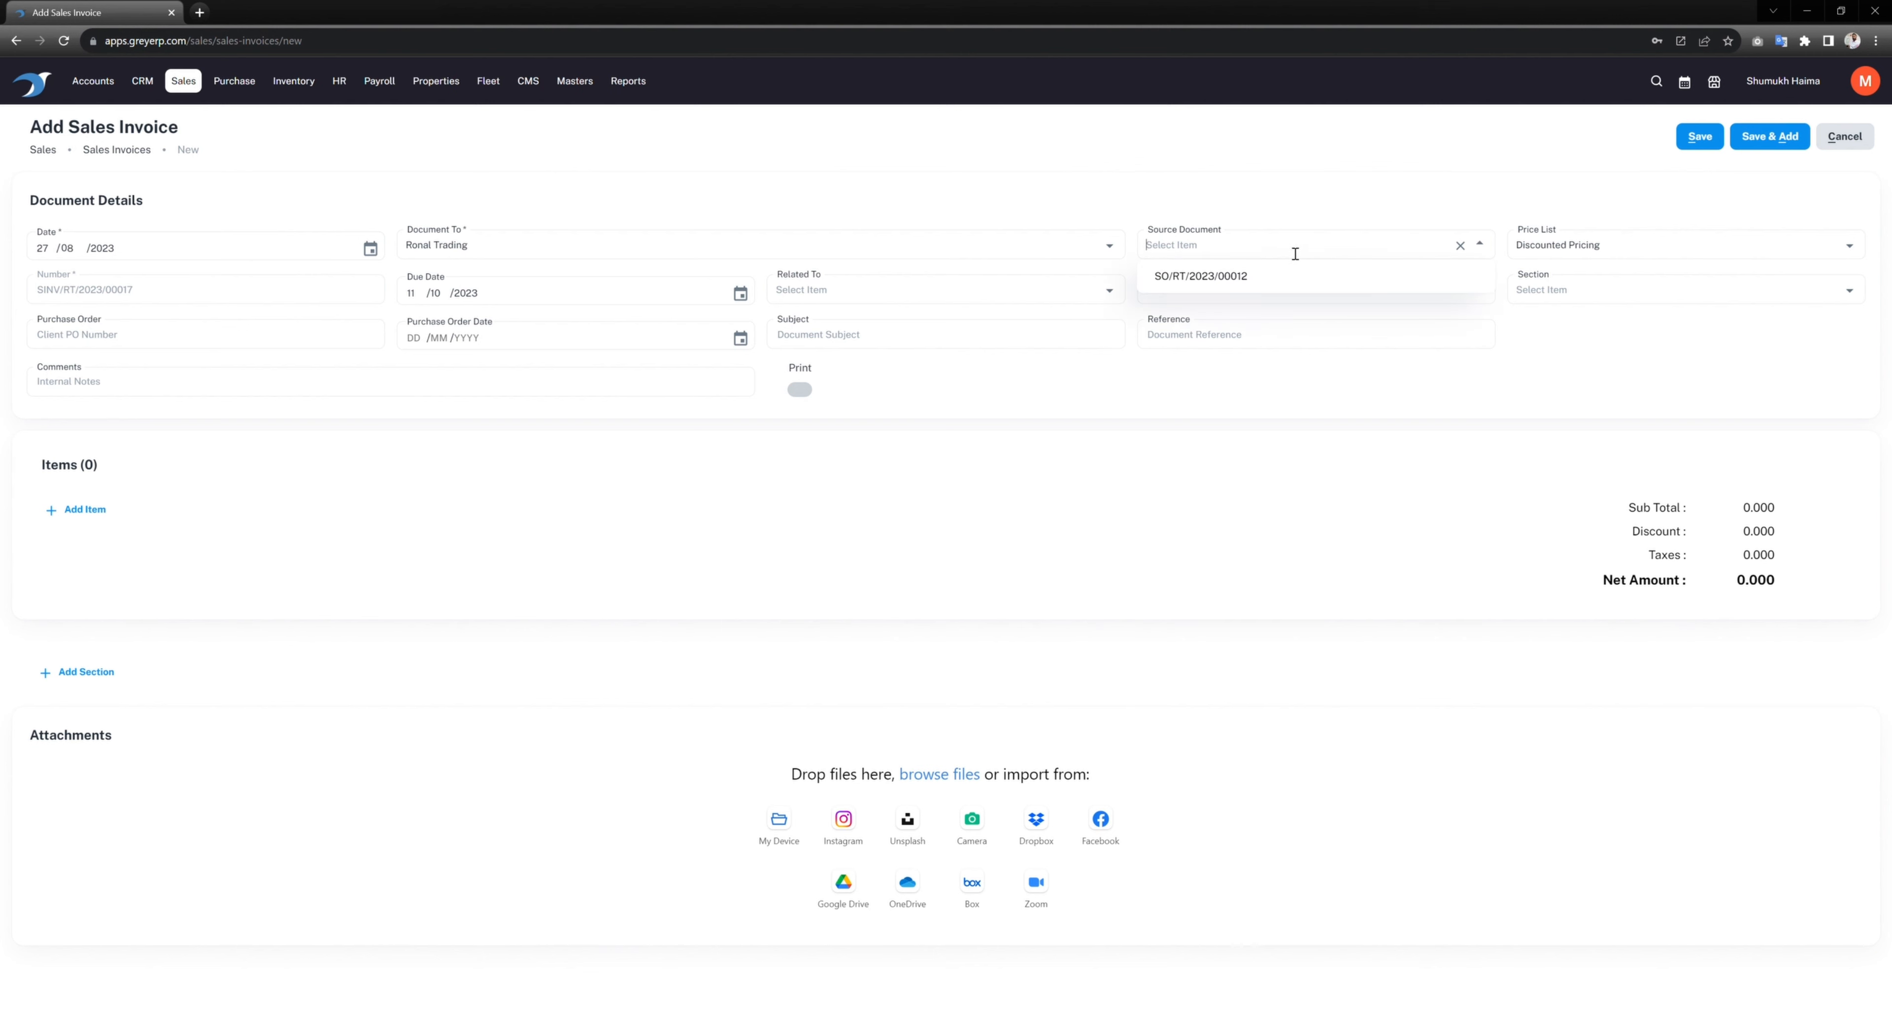
left_click(1249, 287)
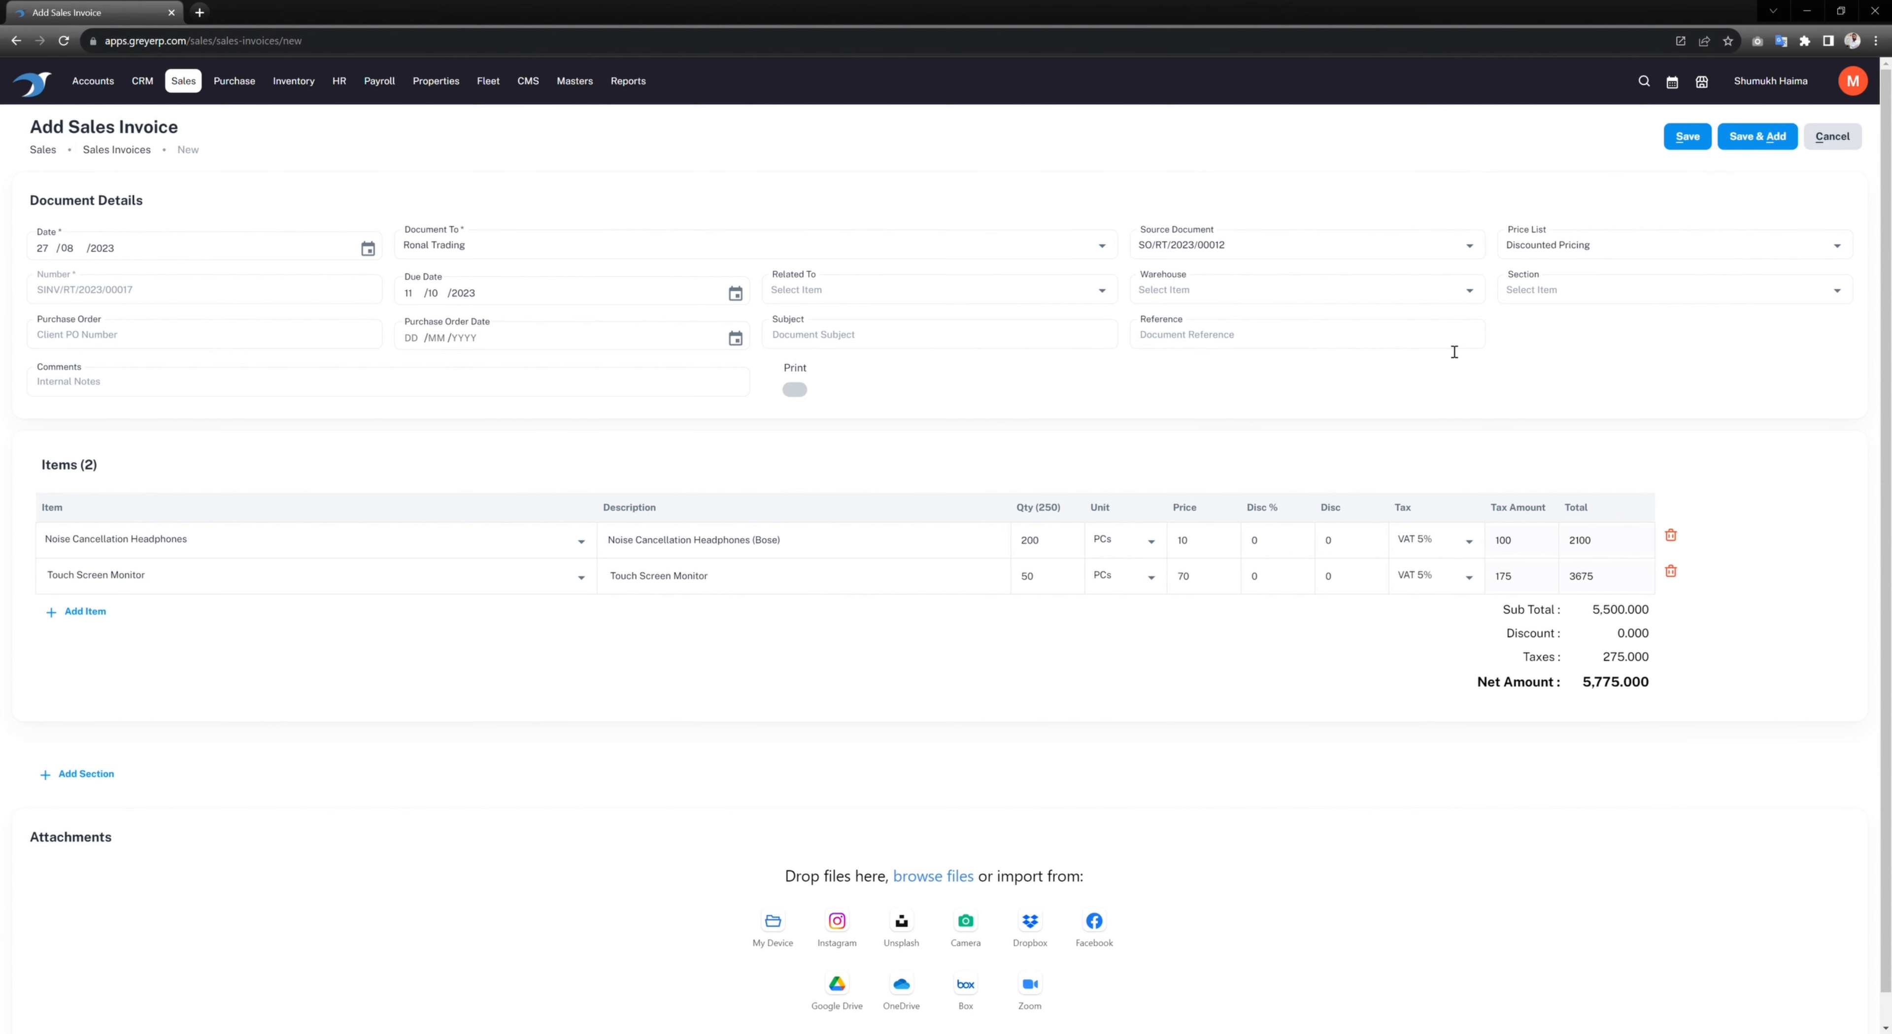
left_click(1221, 295)
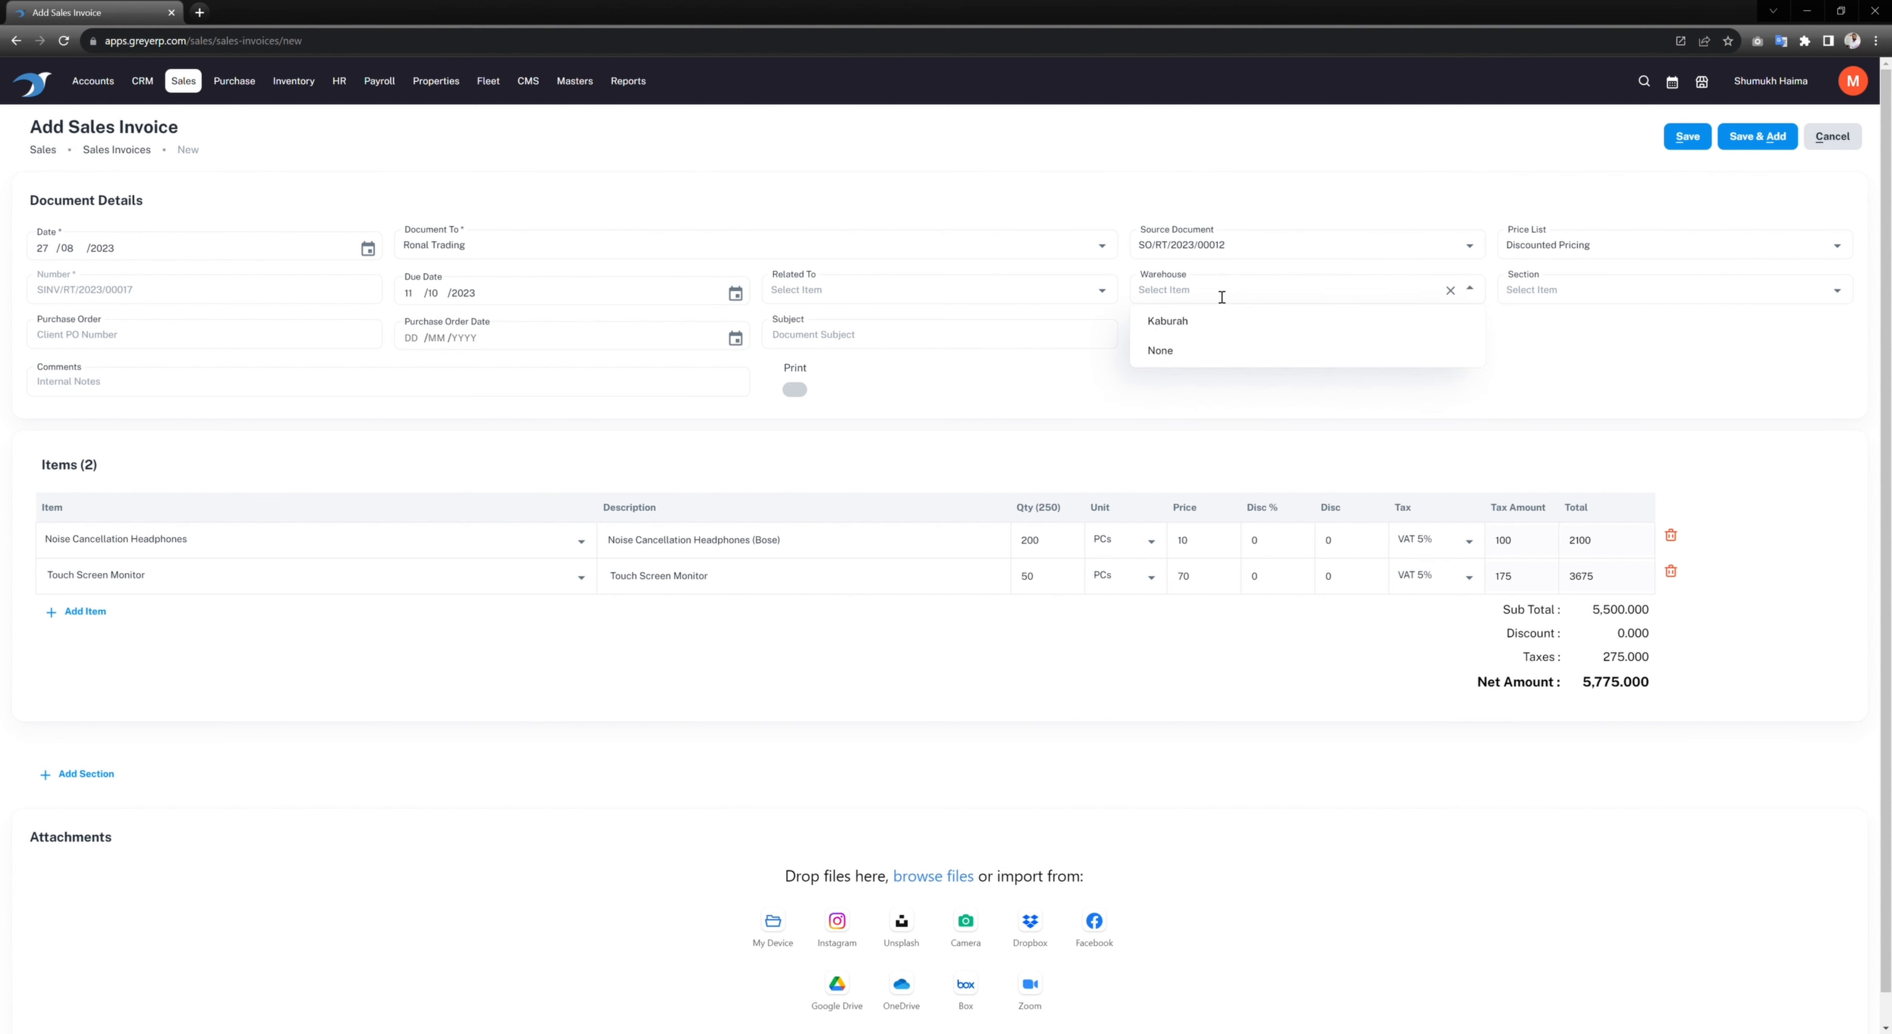
left_click(1189, 323)
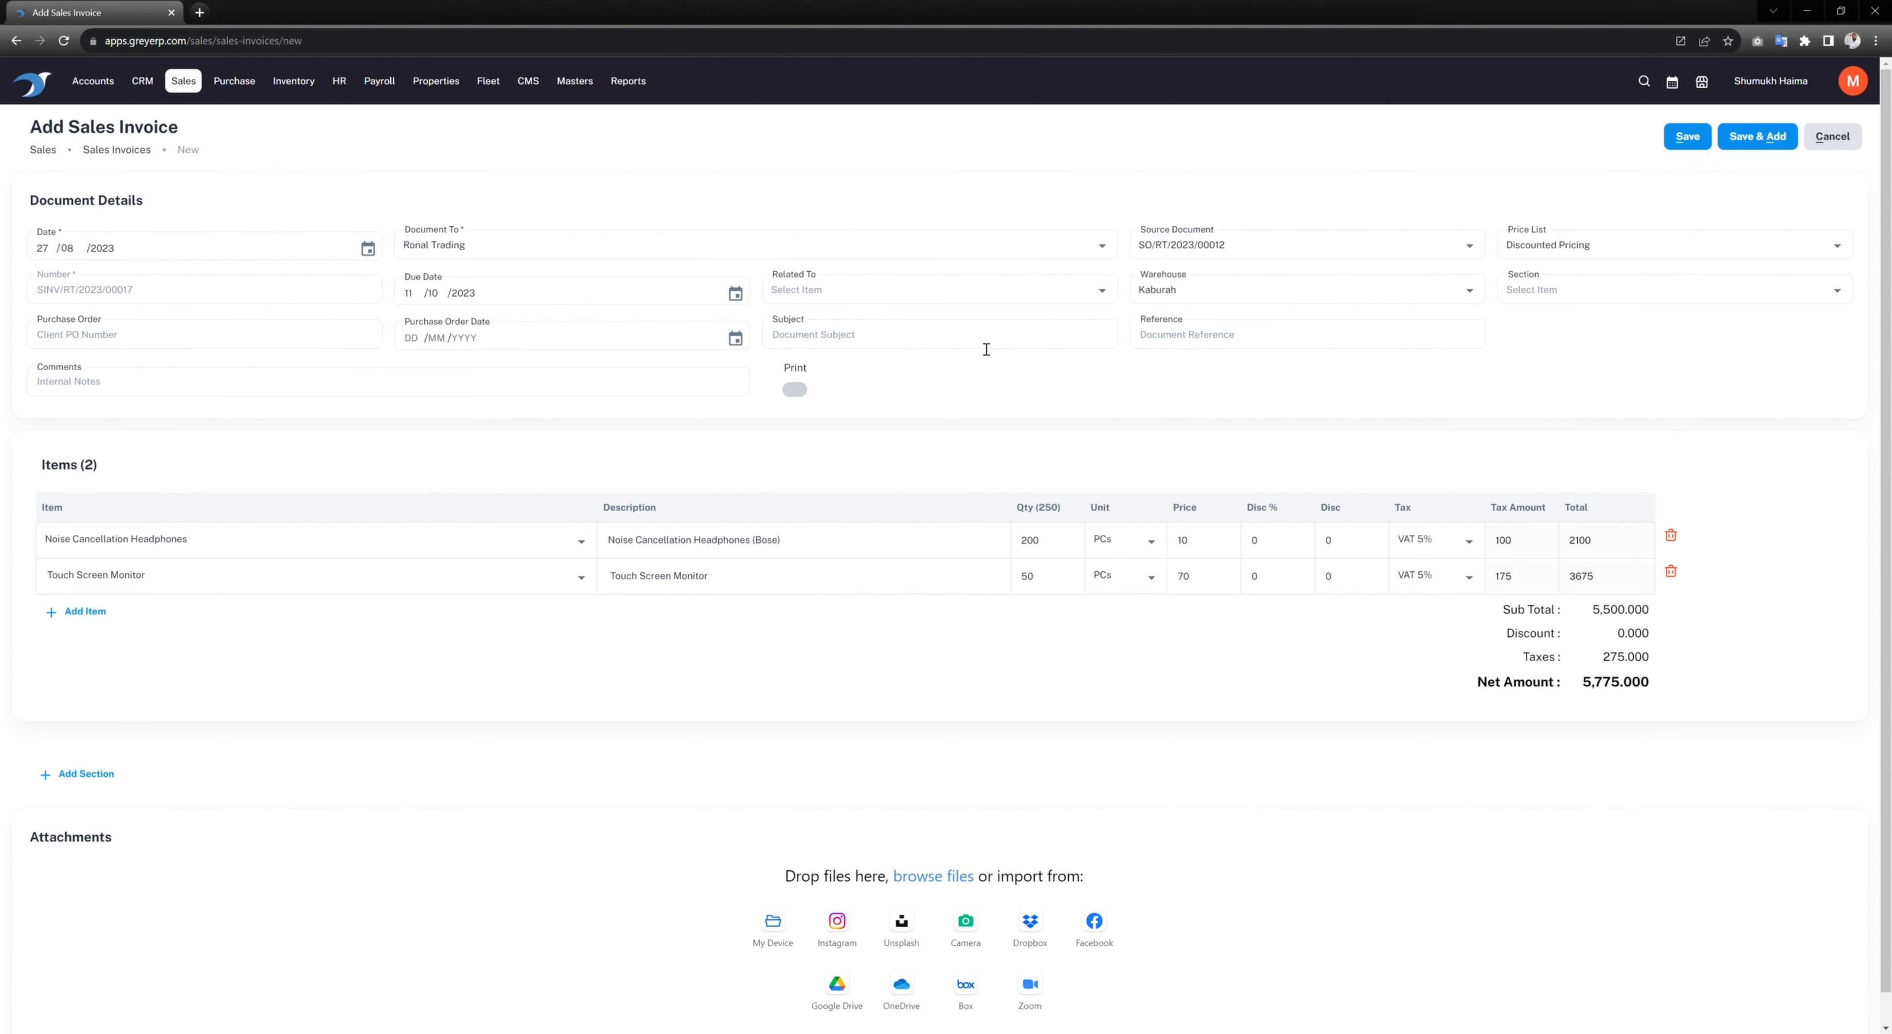
type("Sales Invoice")
Step: Save invoice SINV/RT/2023/00017 and look over its row in the Sales Invoices list
left_click(1683, 144)
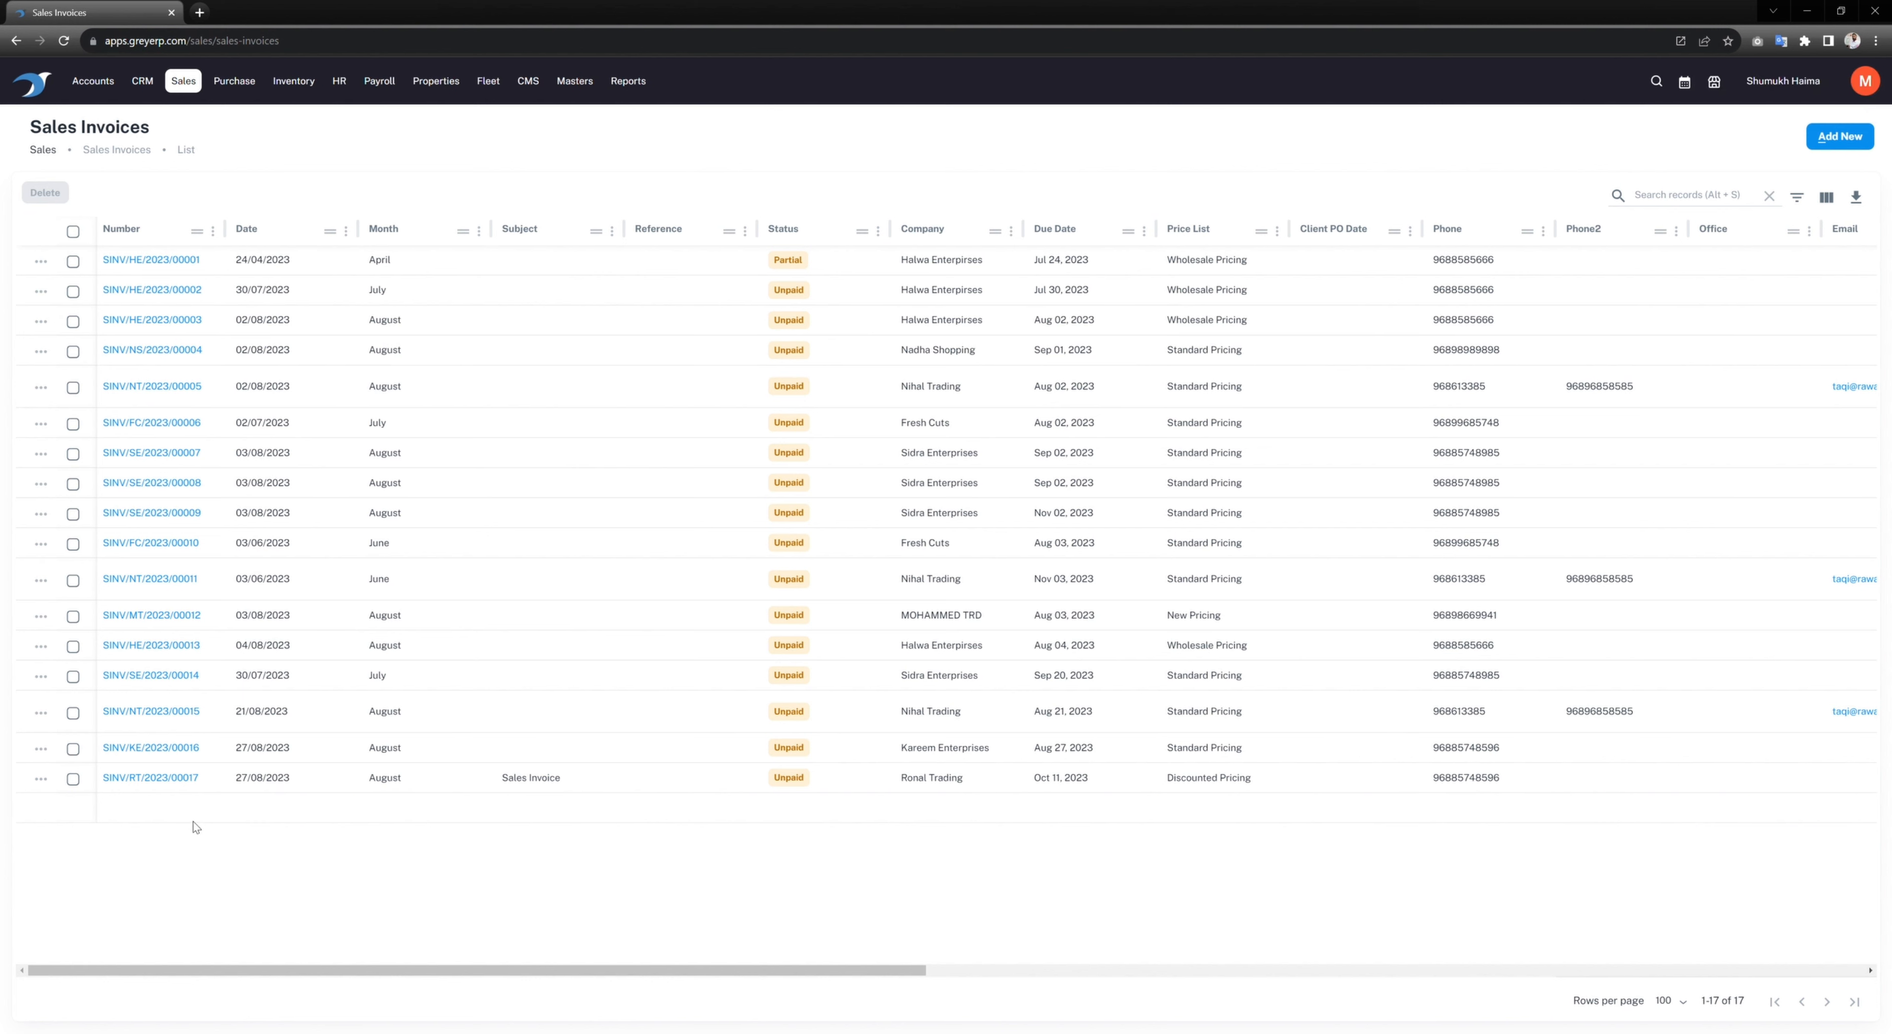
left_click(42, 781)
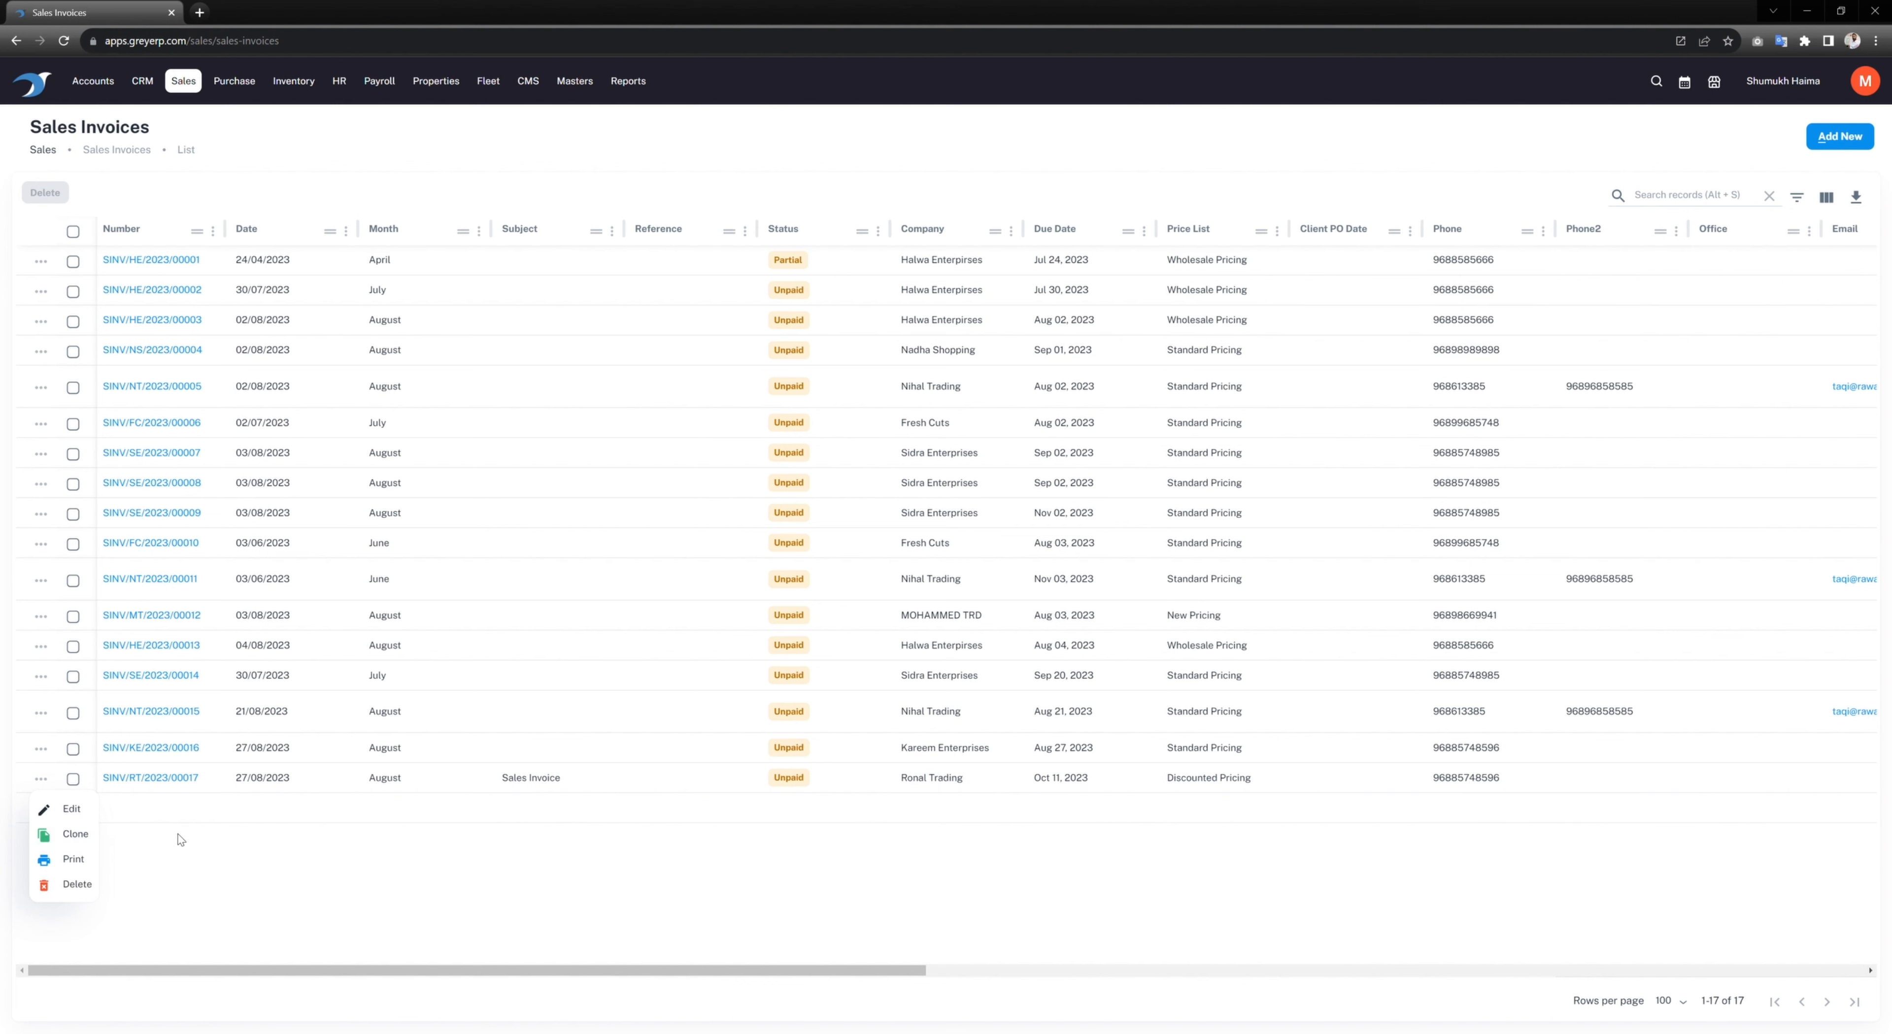
left_click(434, 856)
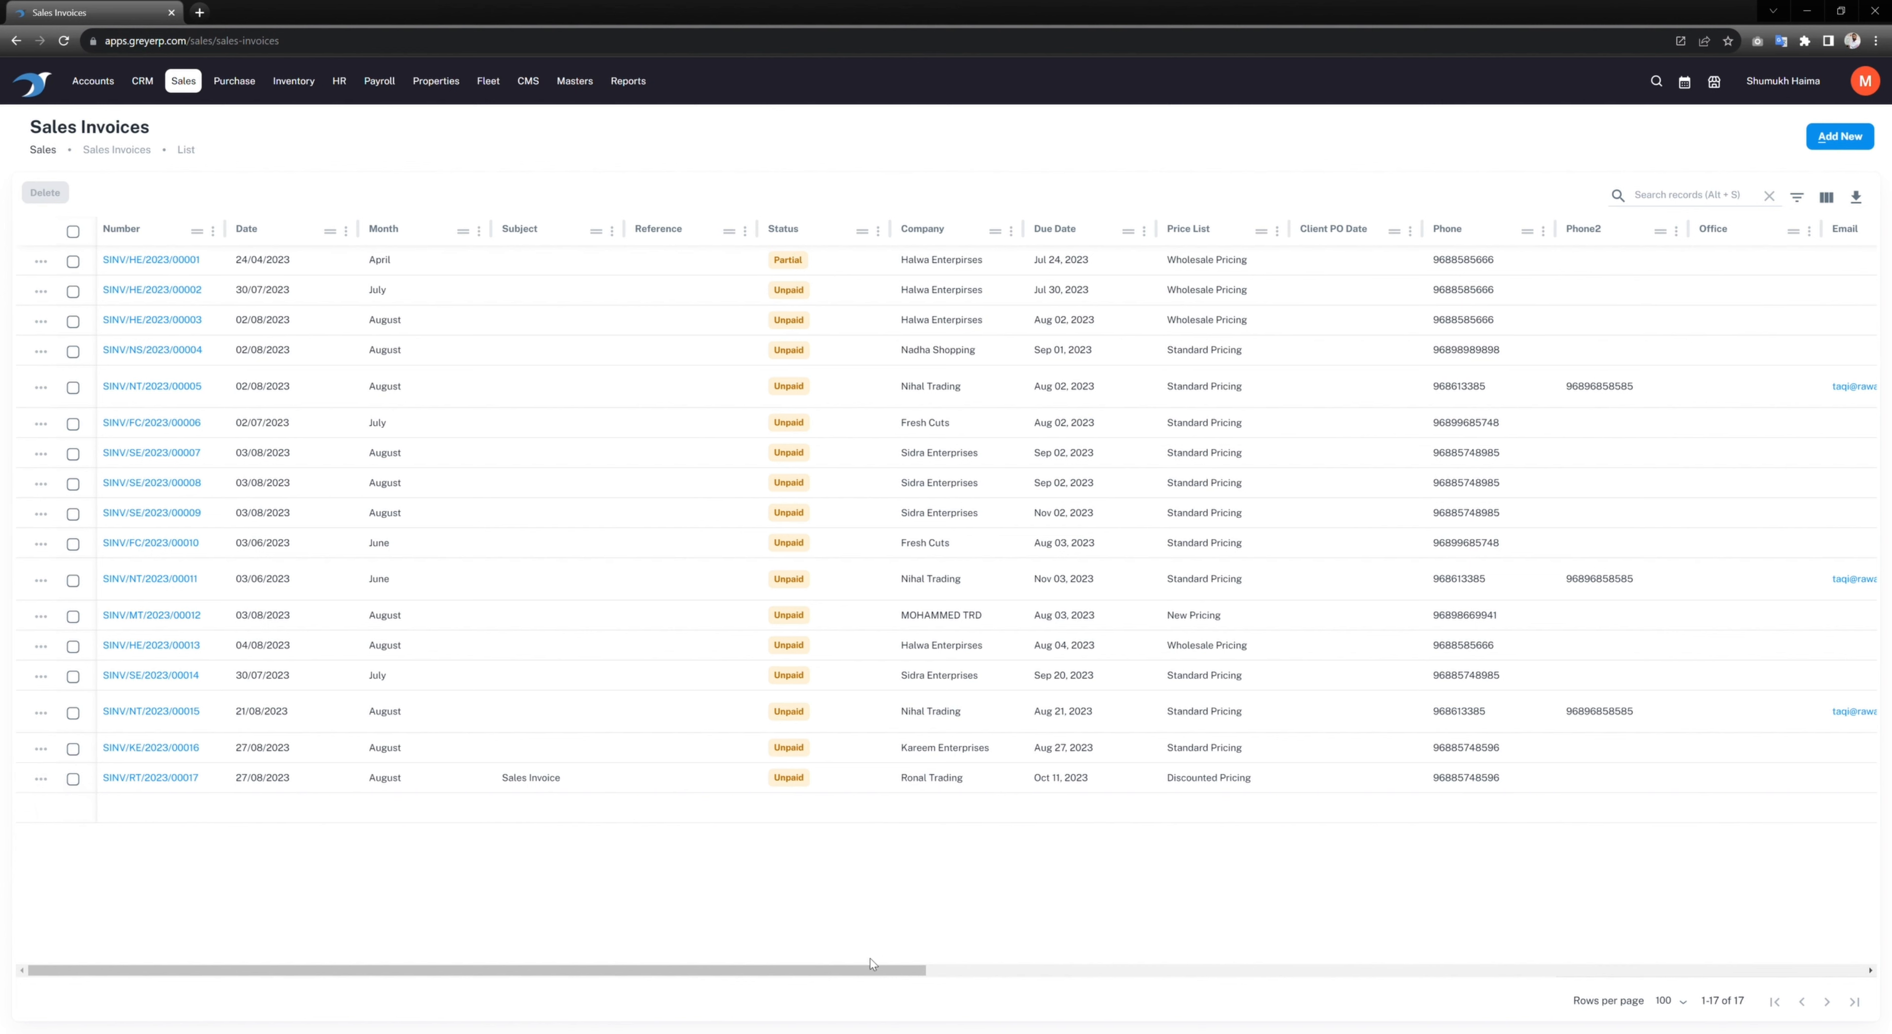
left_click_drag(845, 971, 1505, 979)
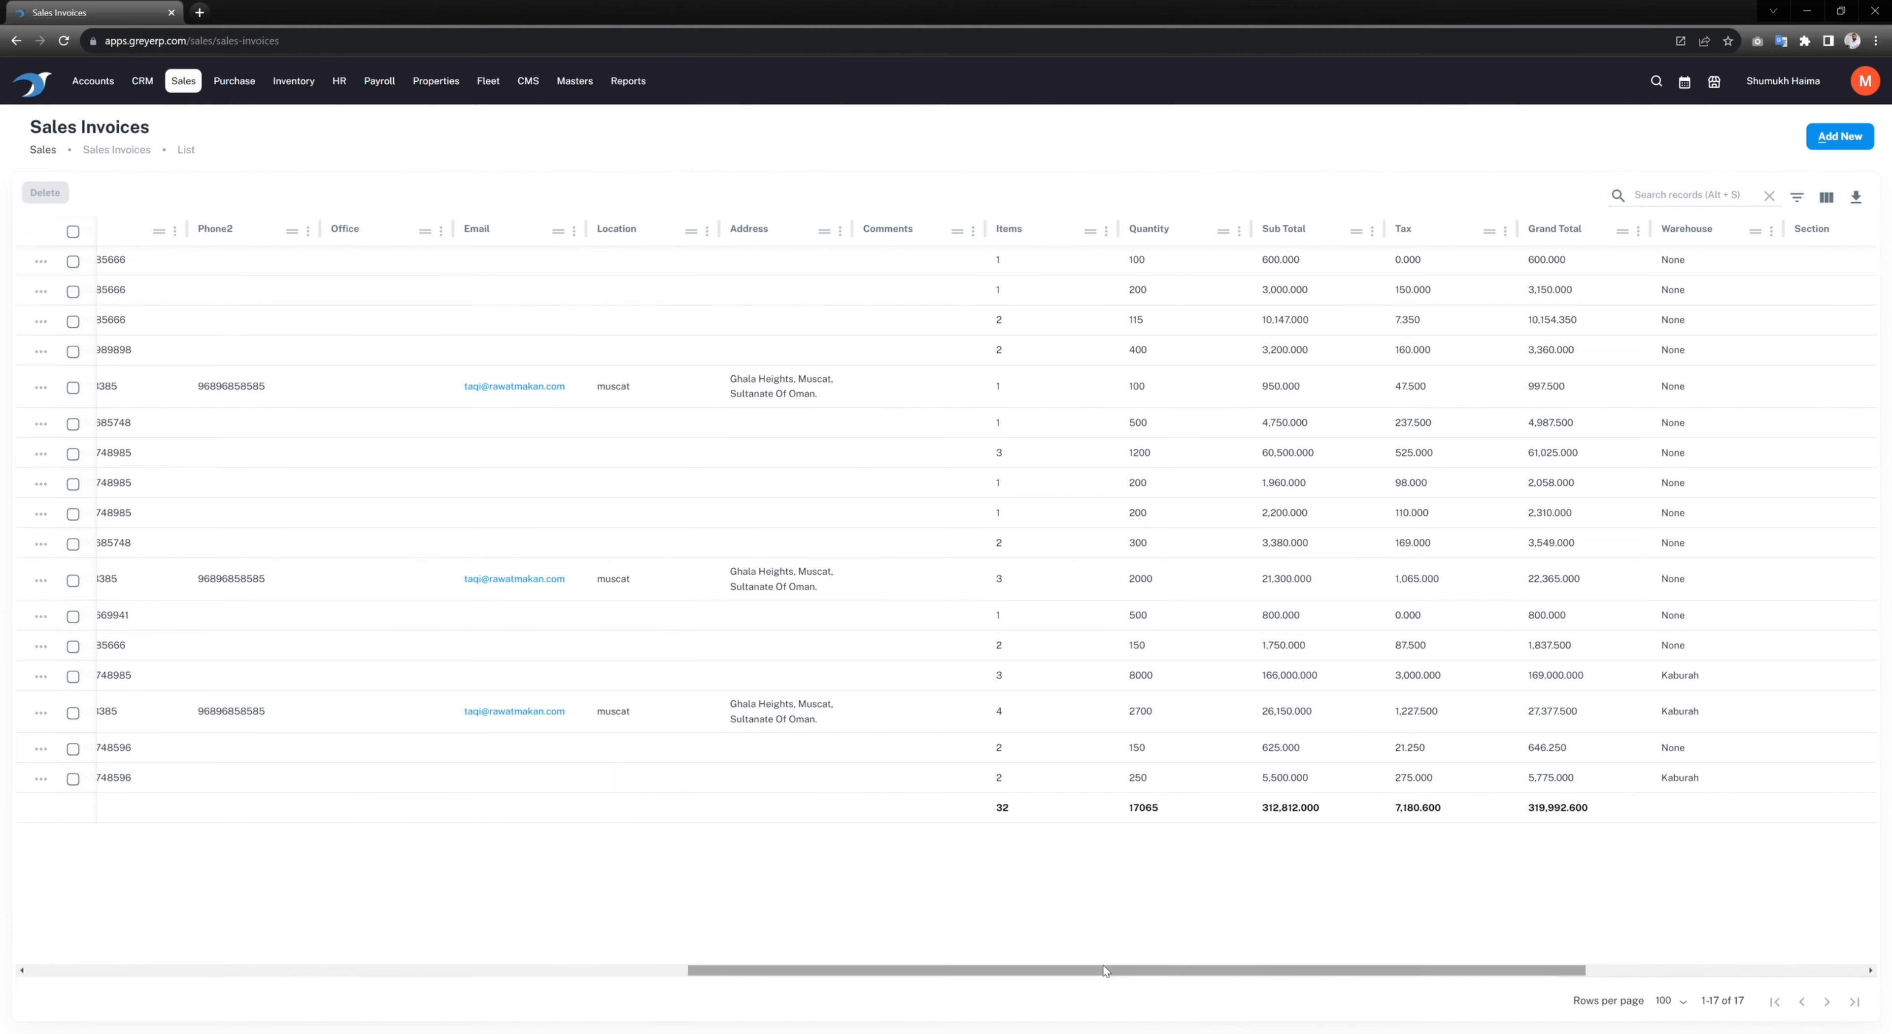
left_click_drag(1106, 970, 22, 955)
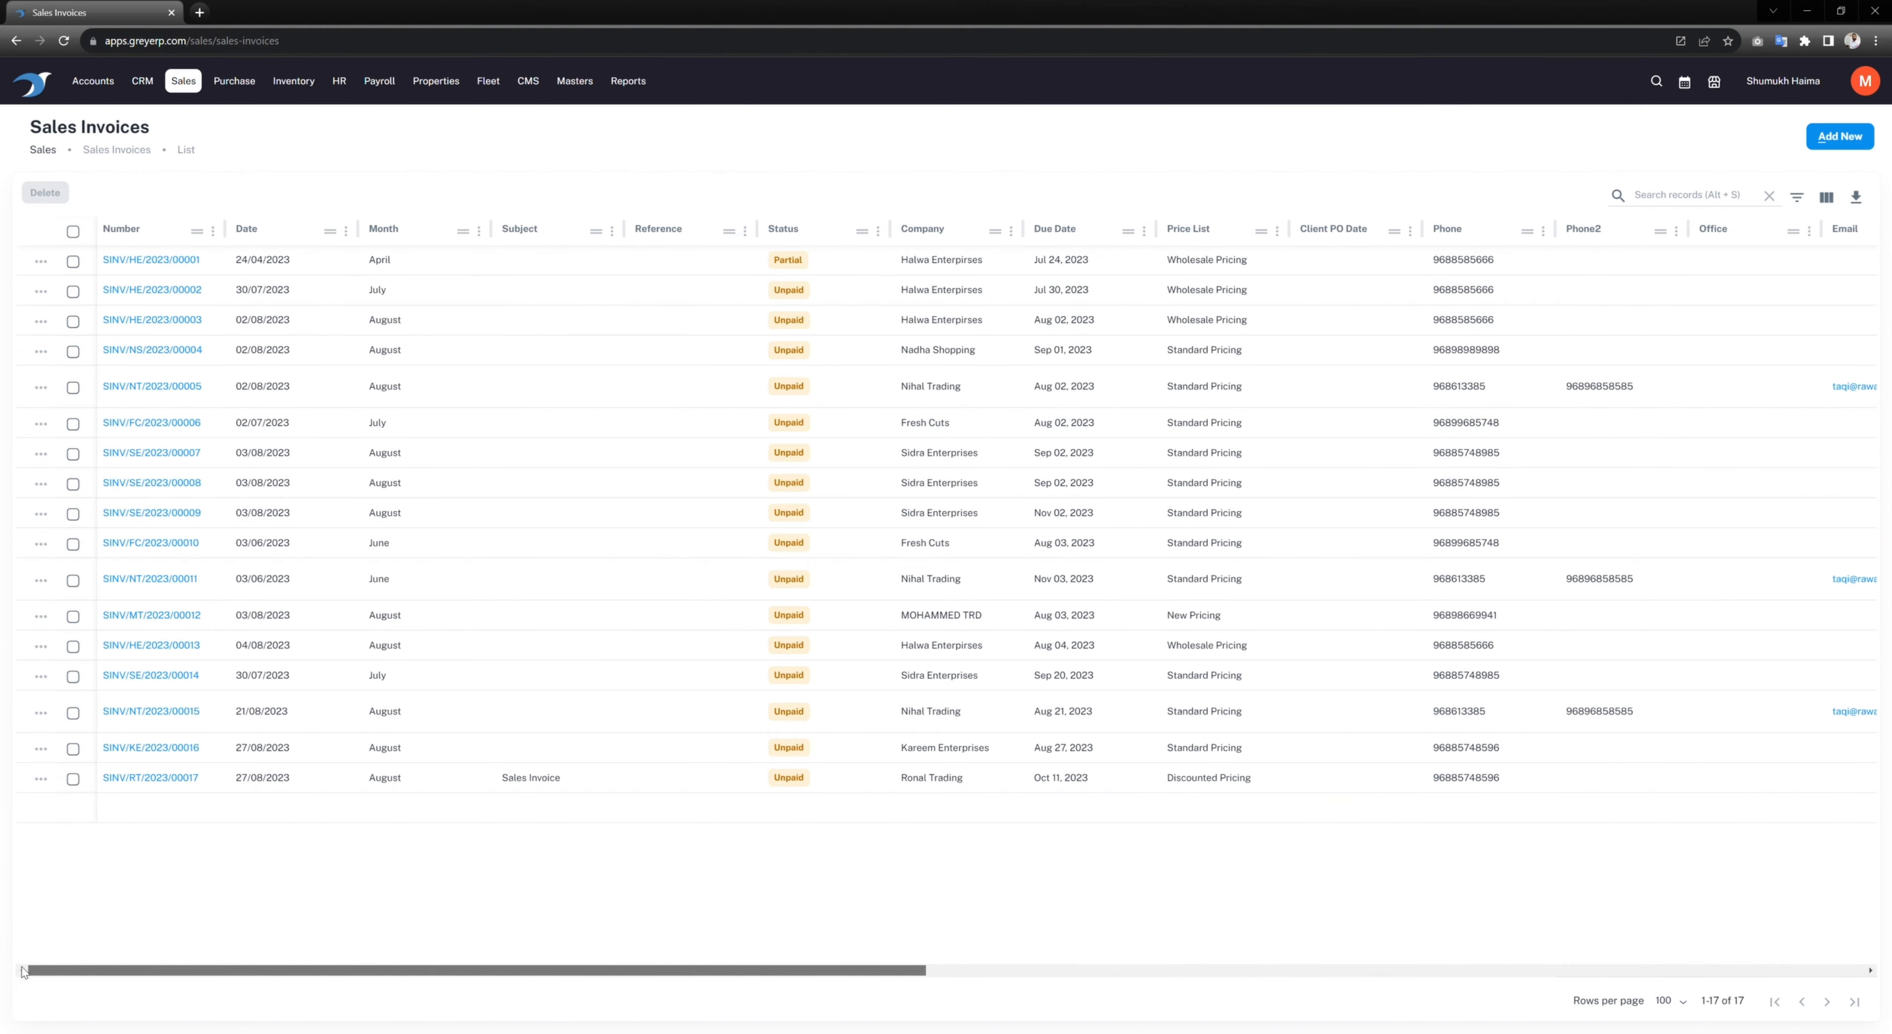
Step: Pin the Number column to the left and check the new invoice's 5,775.000 grand total
left_click(212, 231)
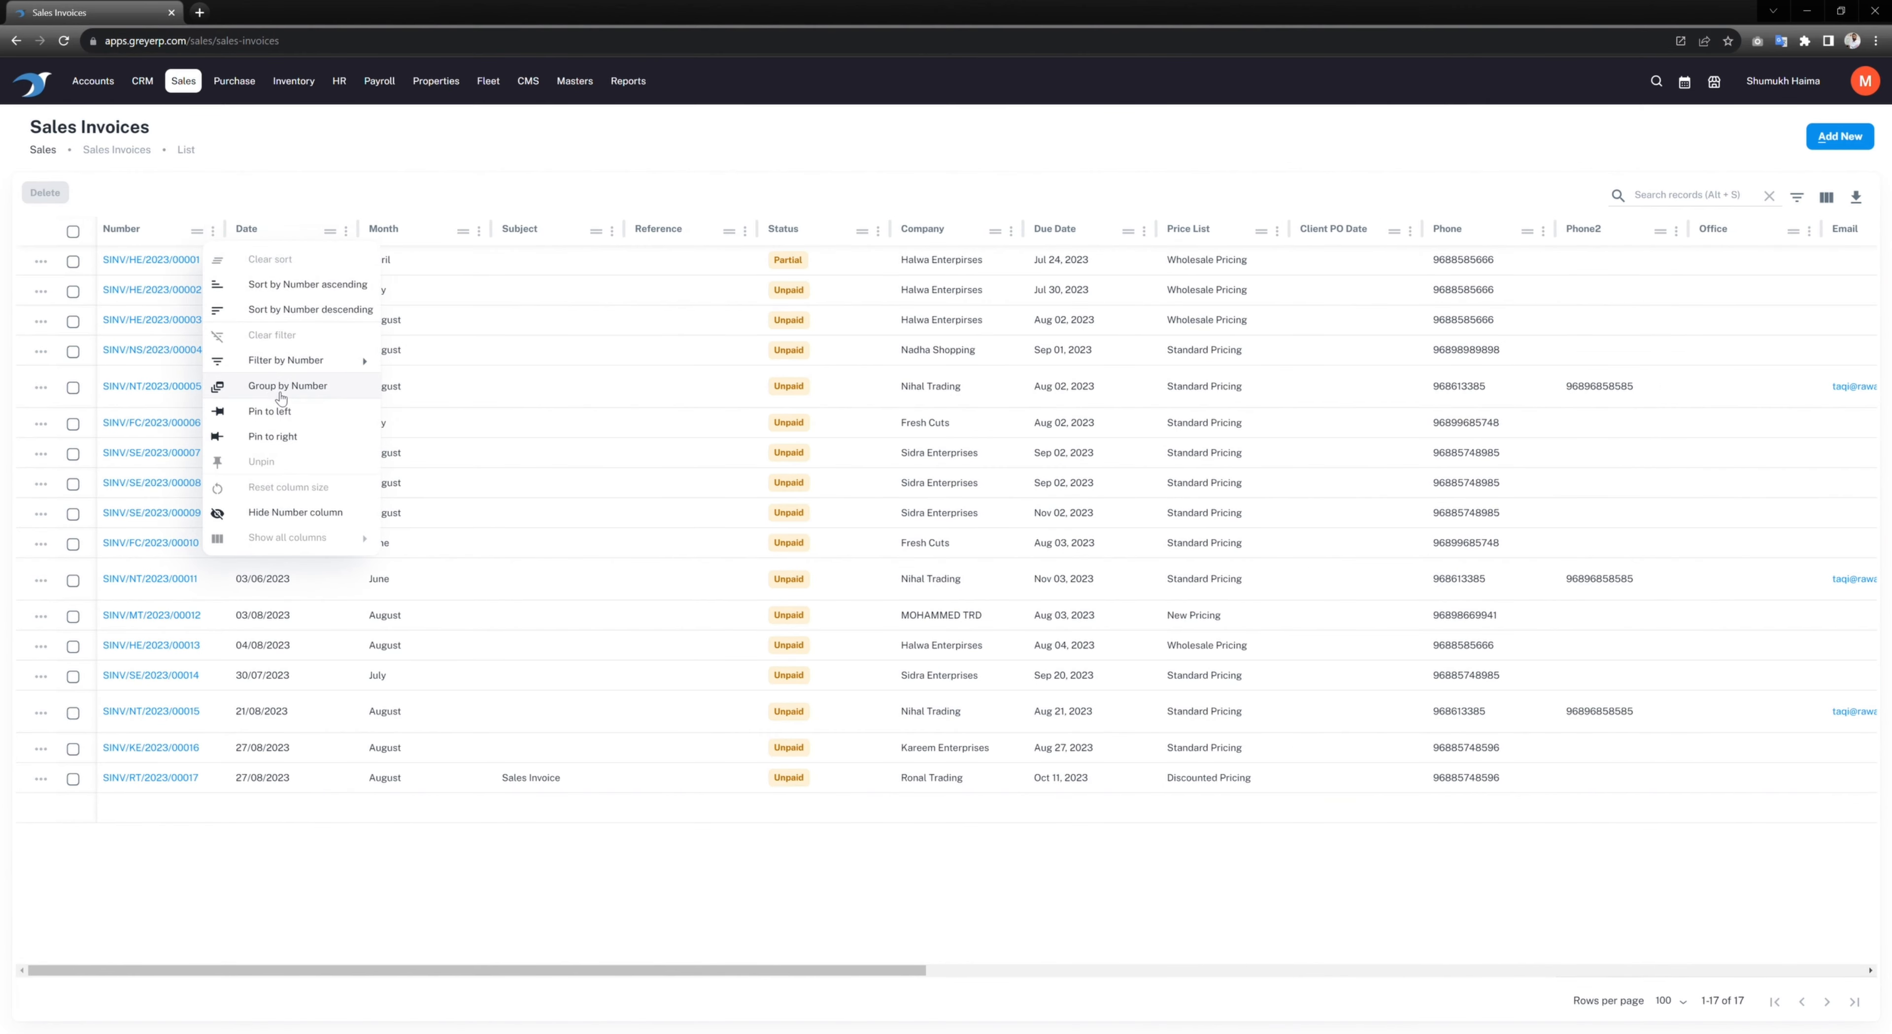
left_click(389, 955)
left_click_drag(312, 967, 1097, 922)
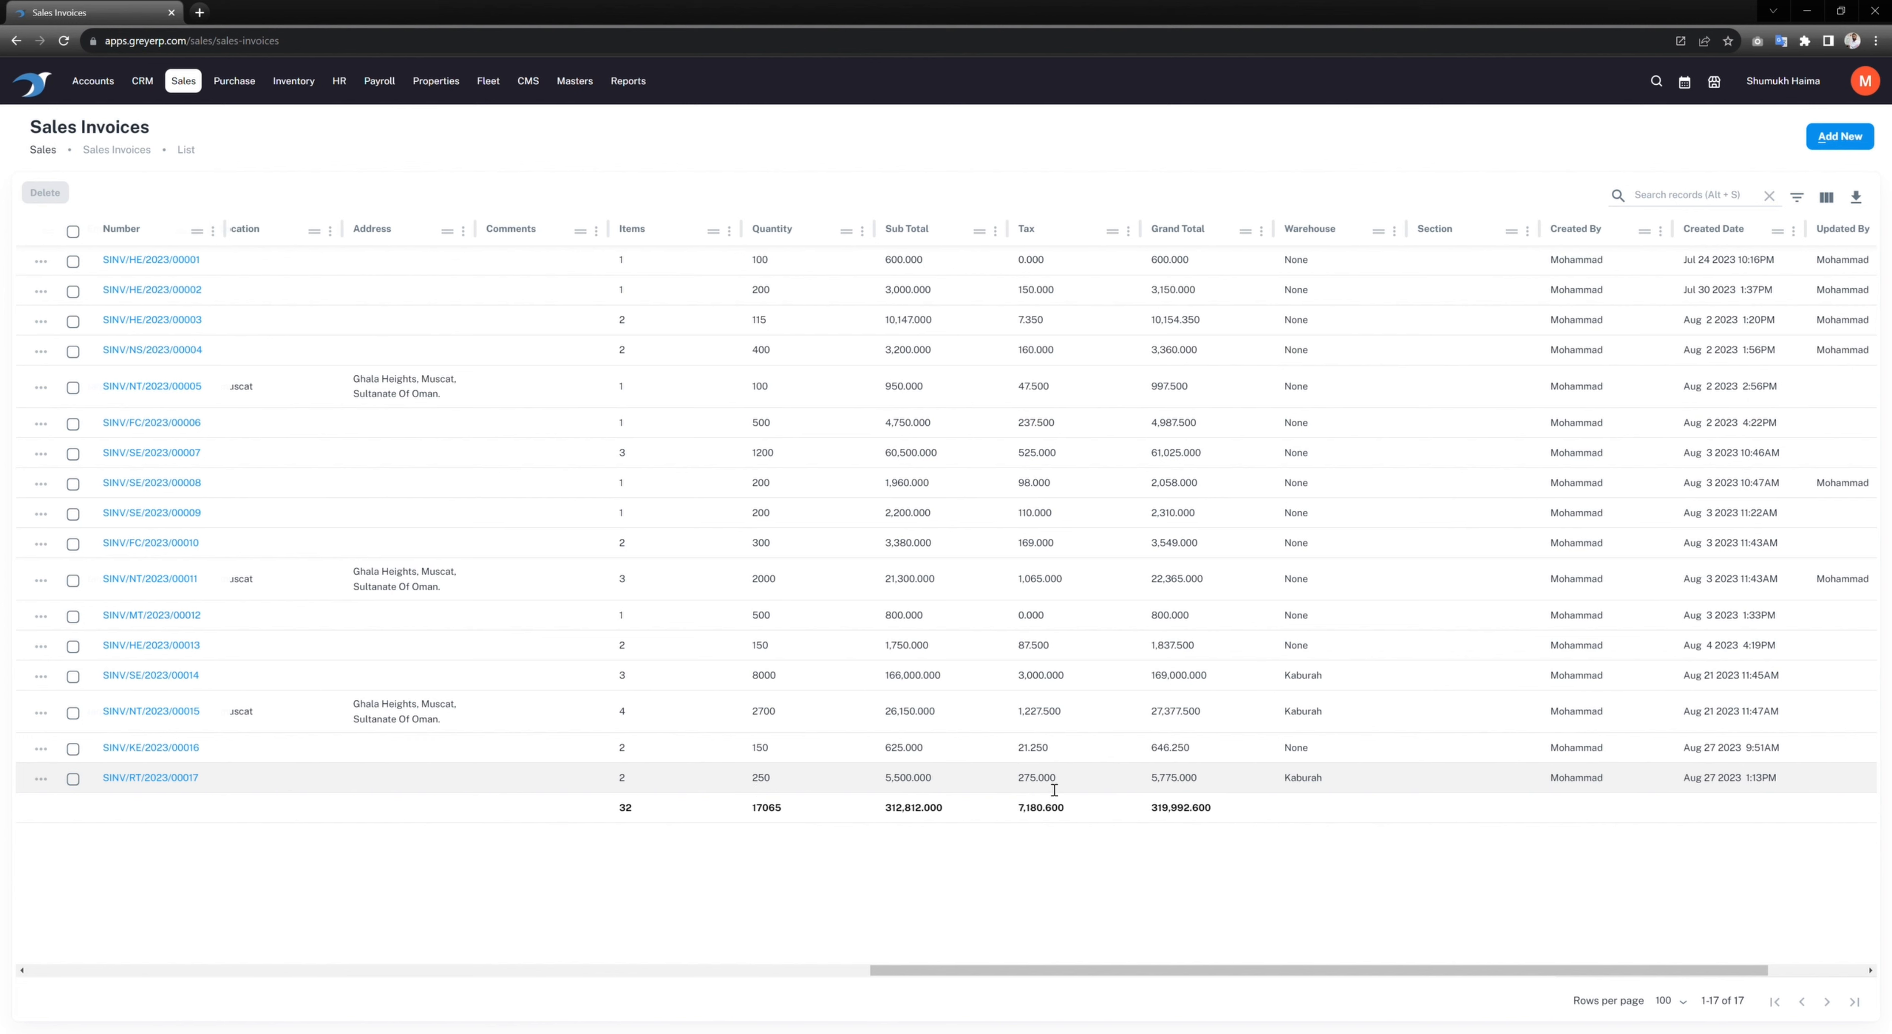
left_click_drag(1151, 777, 1350, 785)
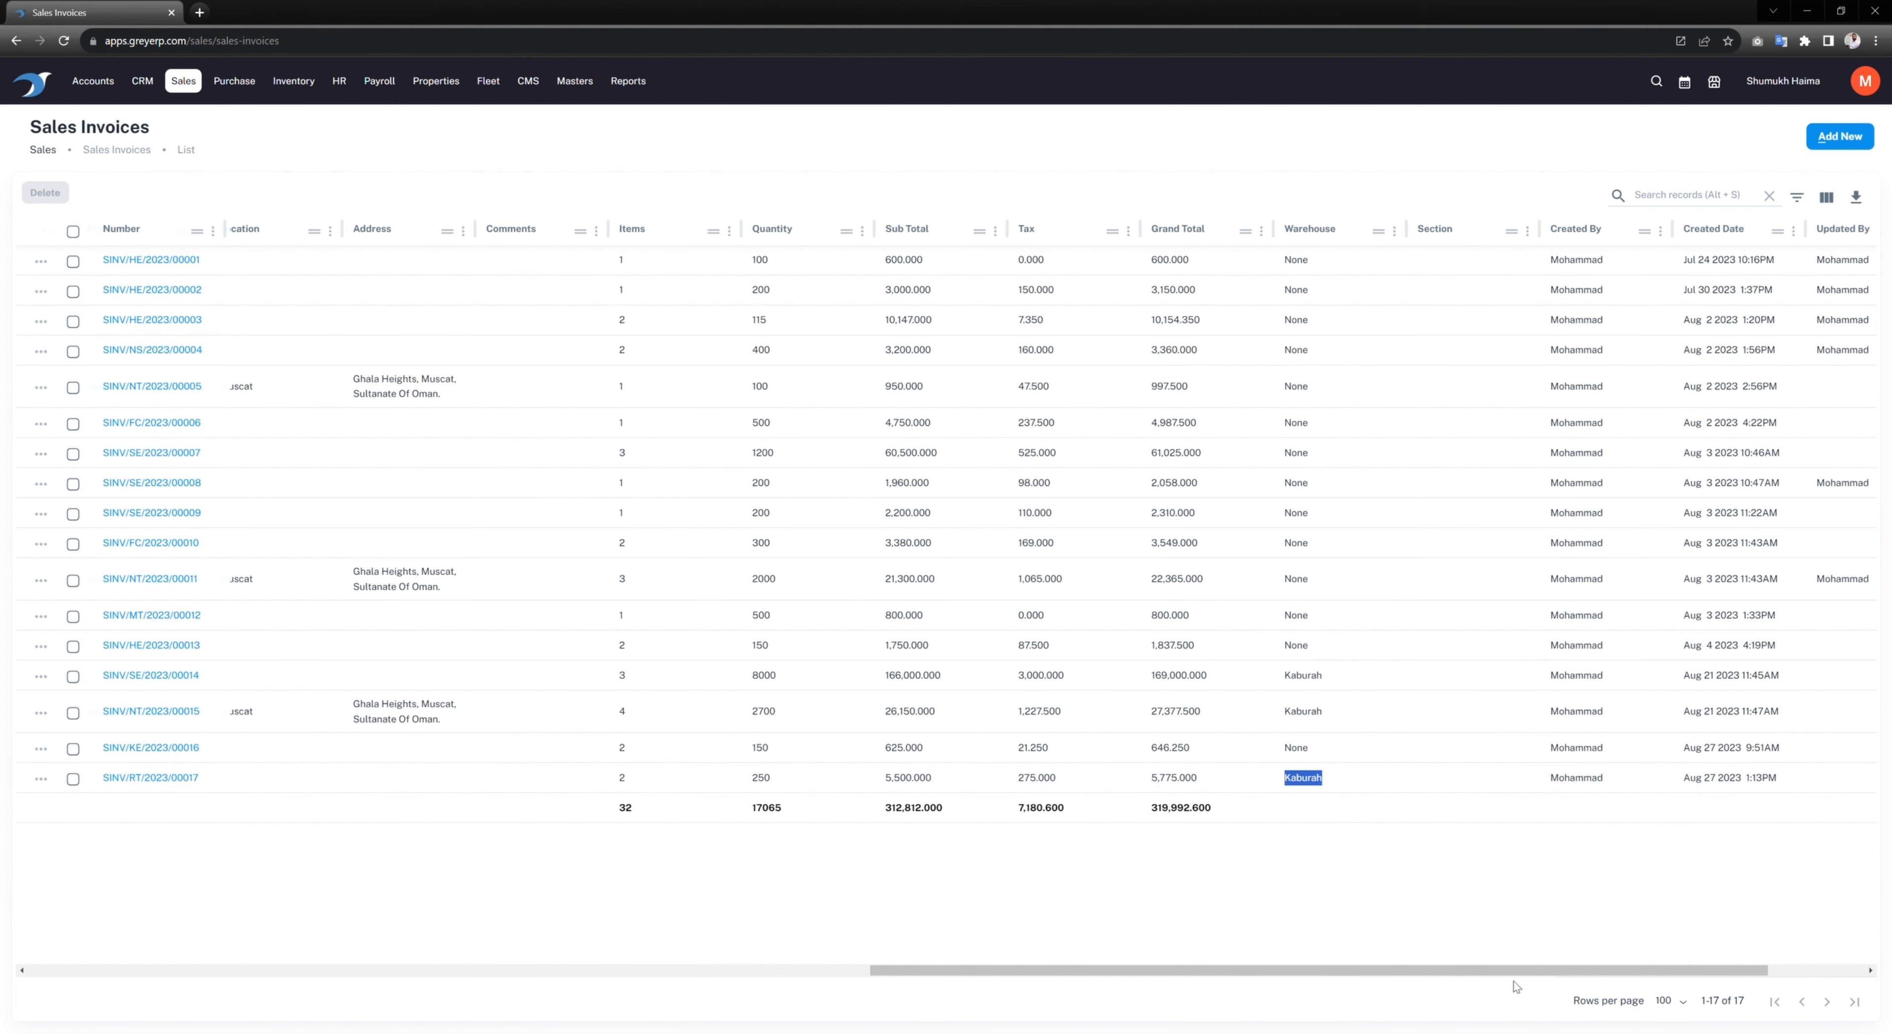
left_click_drag(1511, 972, 570, 977)
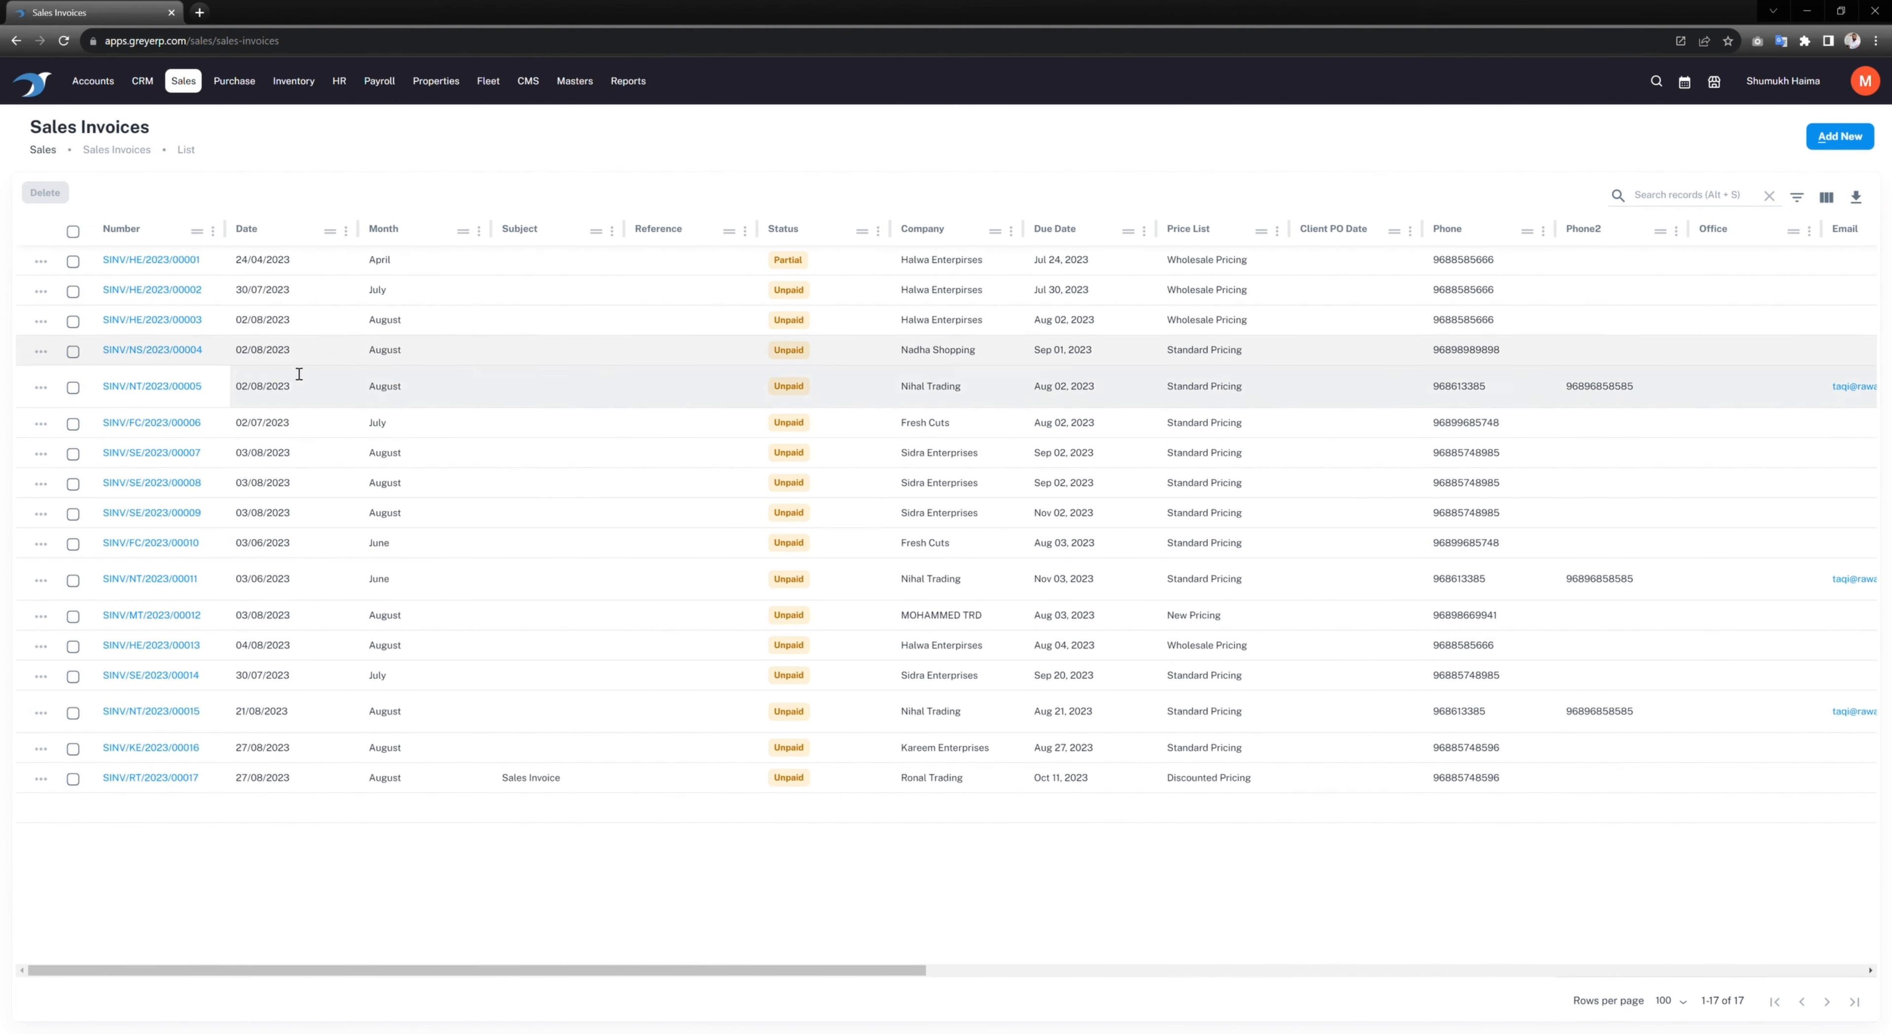
left_click(40, 778)
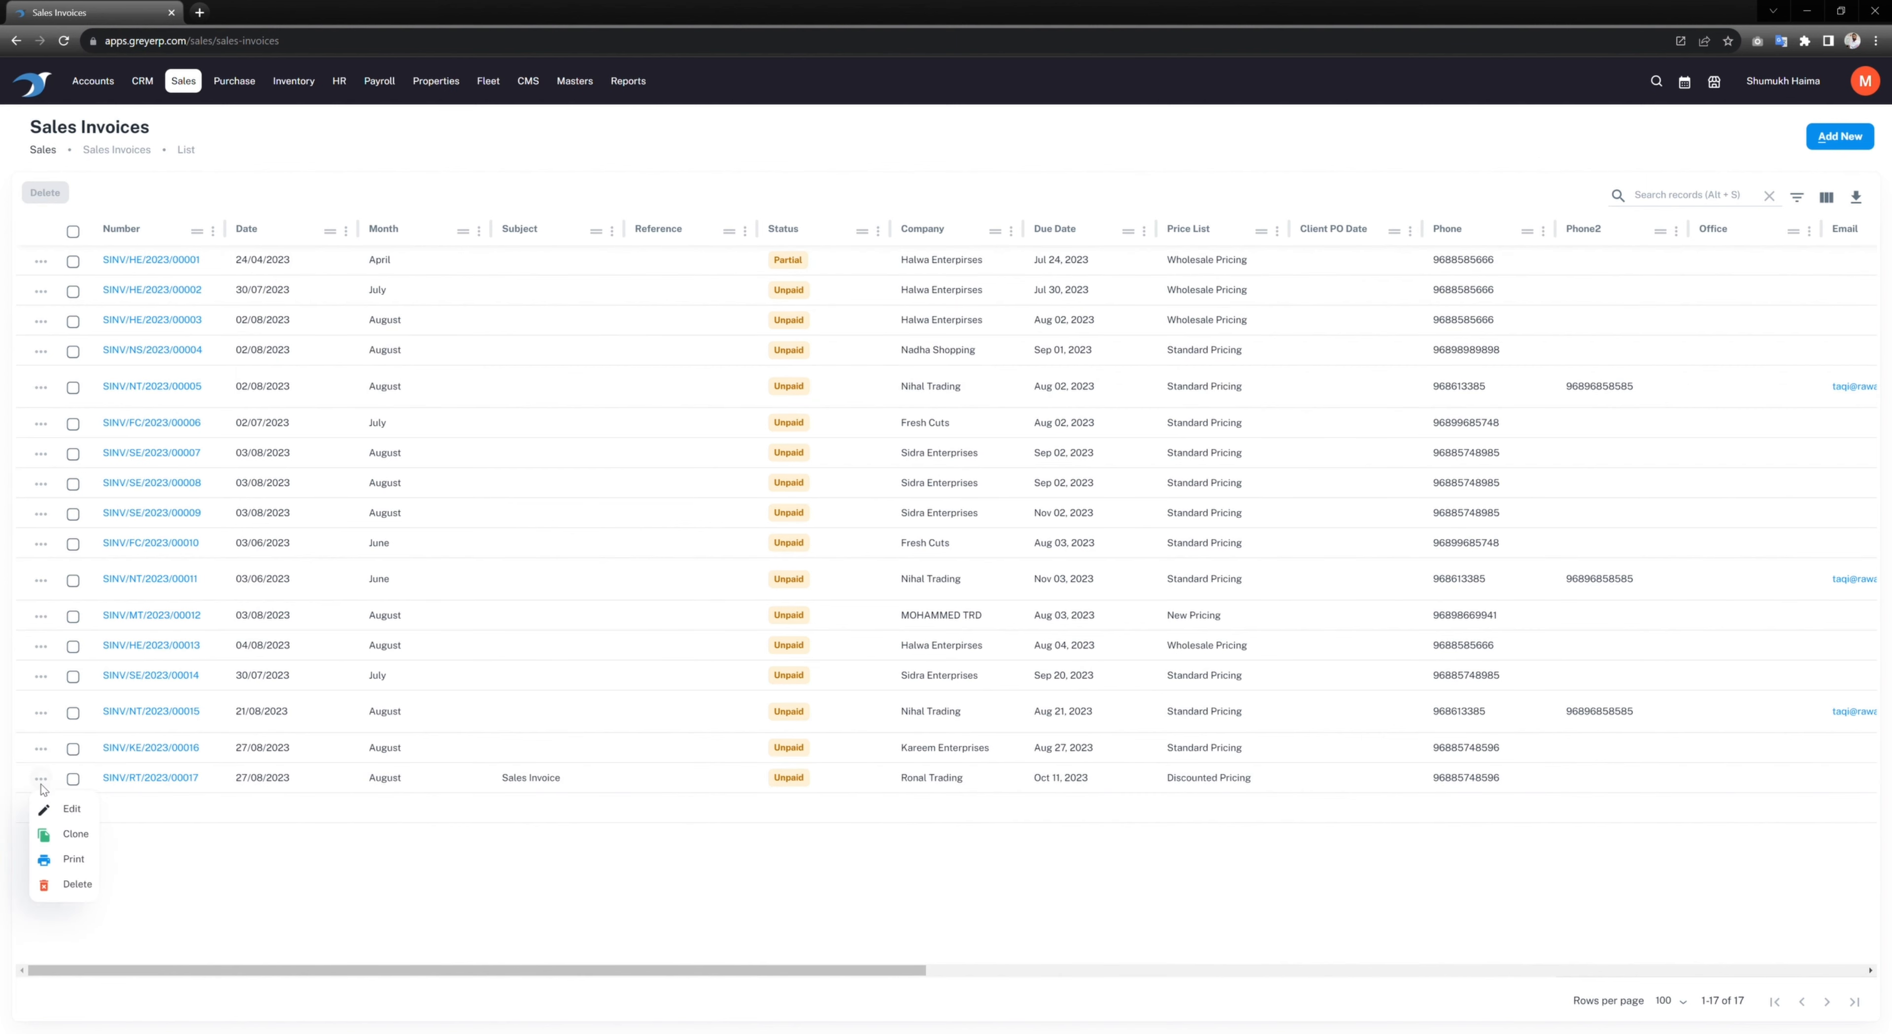
left_click(74, 866)
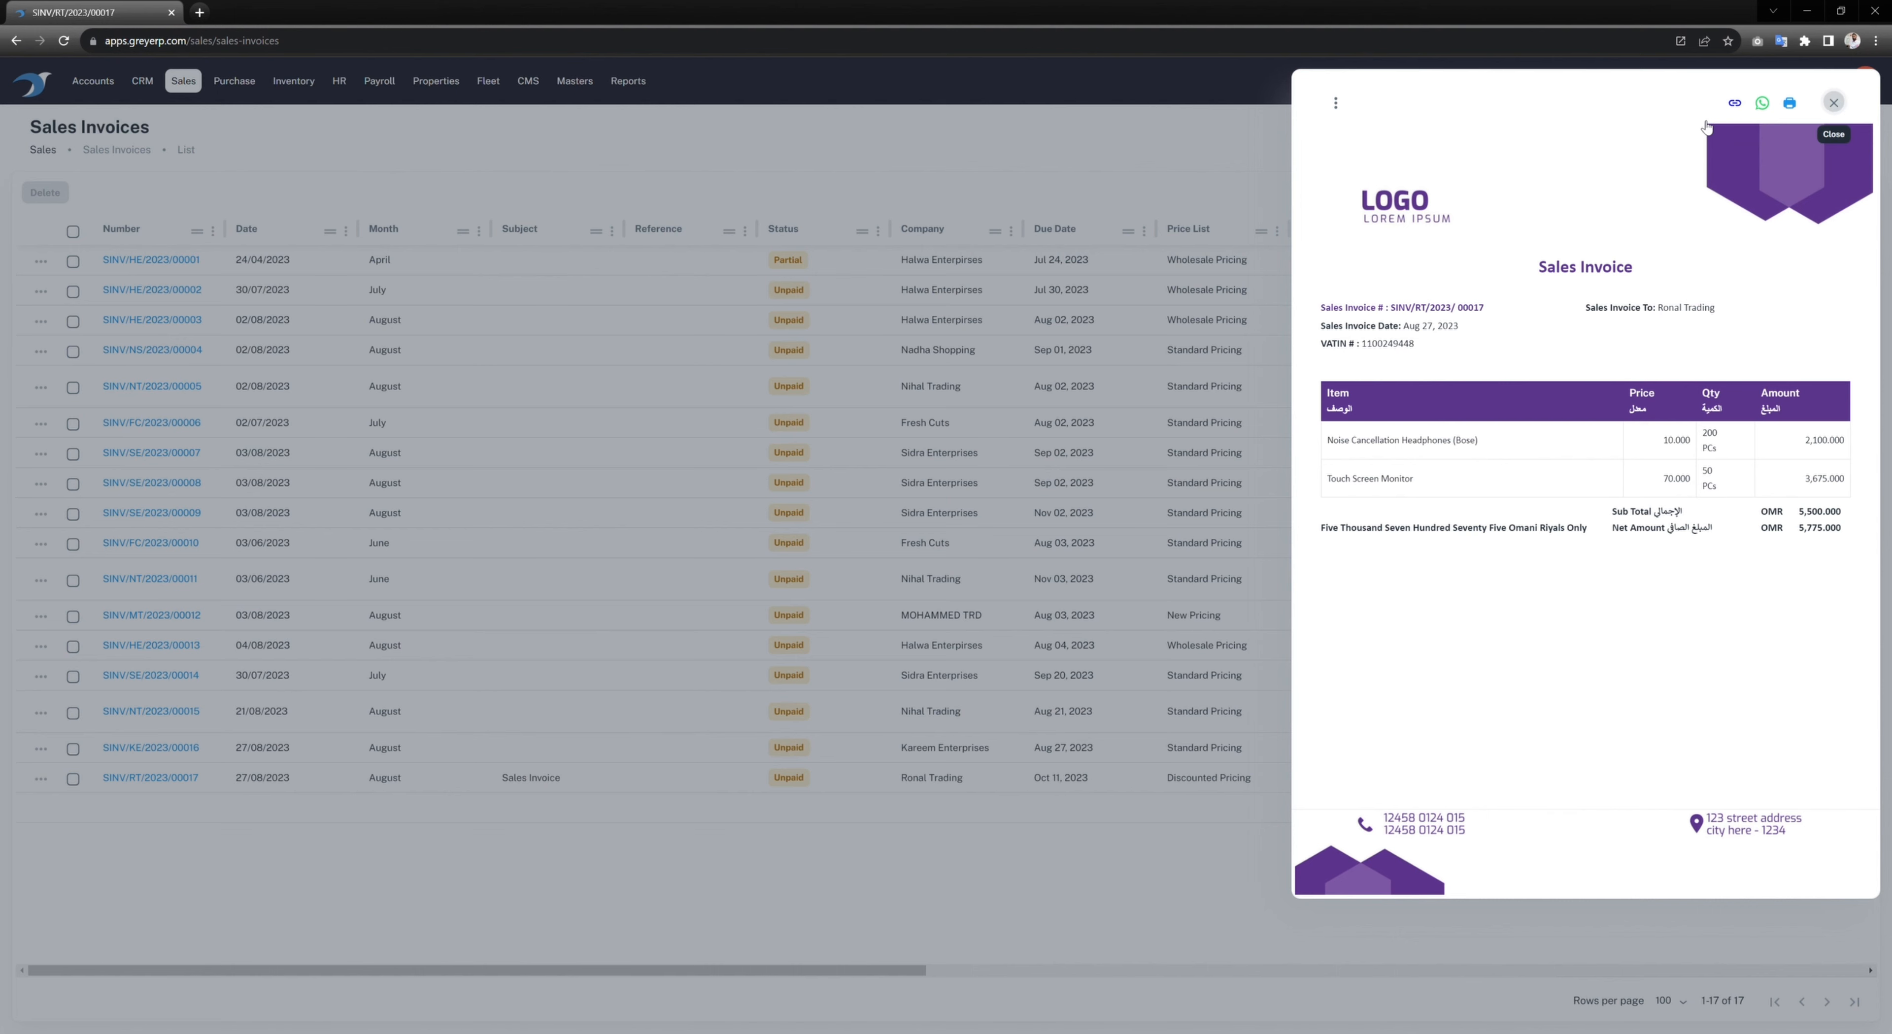
left_click(1834, 103)
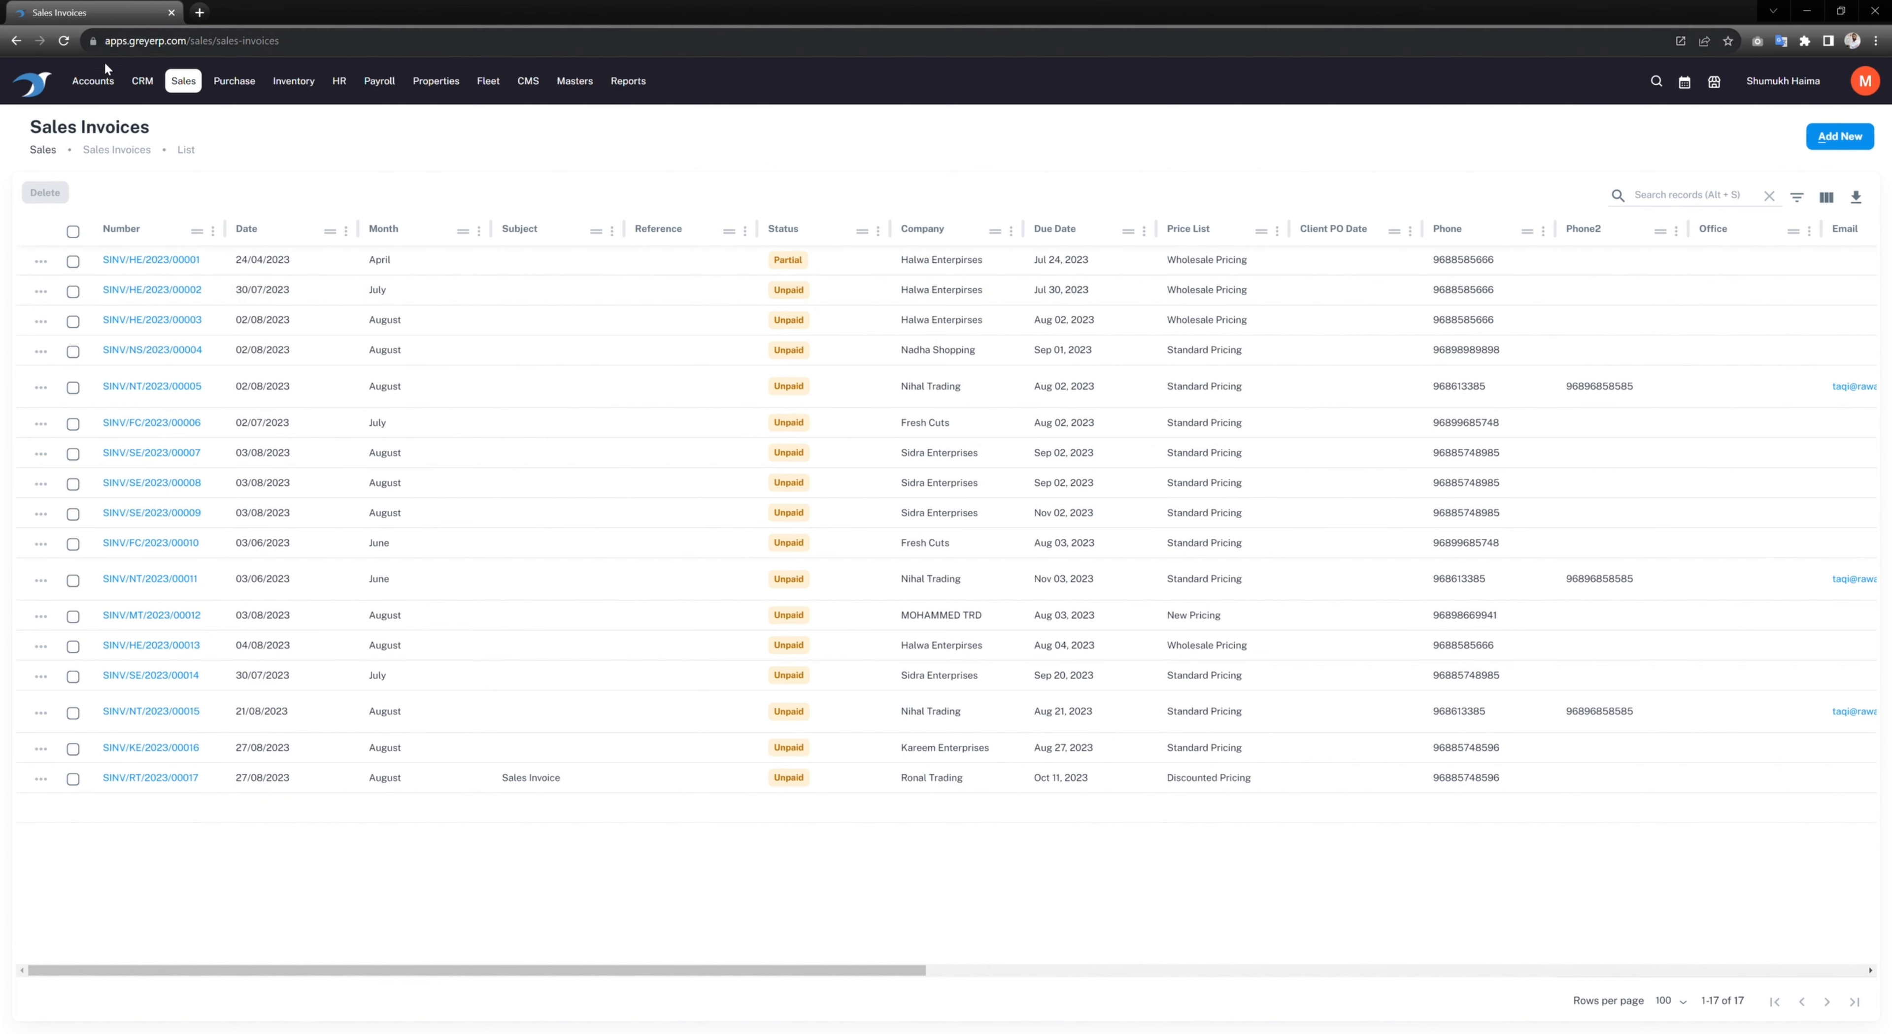
Step: Start a new receipt with Ronal Trading as the party, found by searching 'ron'
left_click(99, 82)
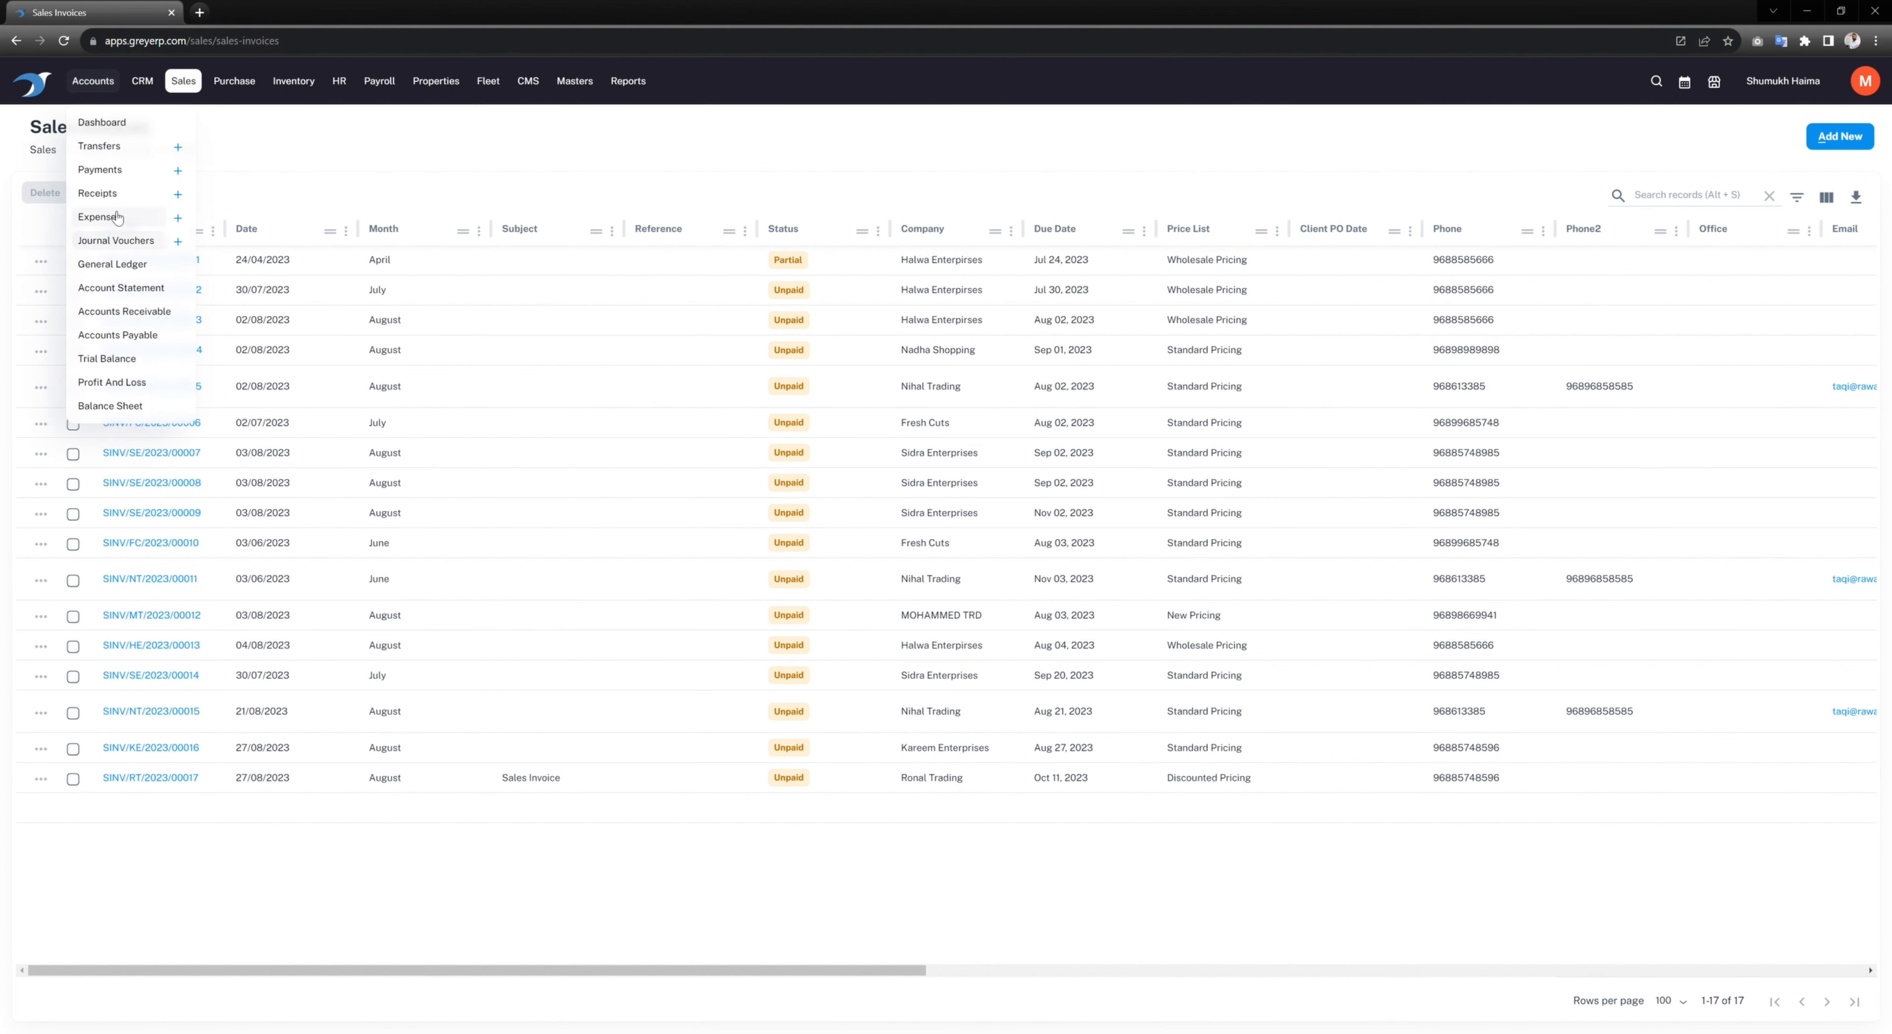
left_click(181, 195)
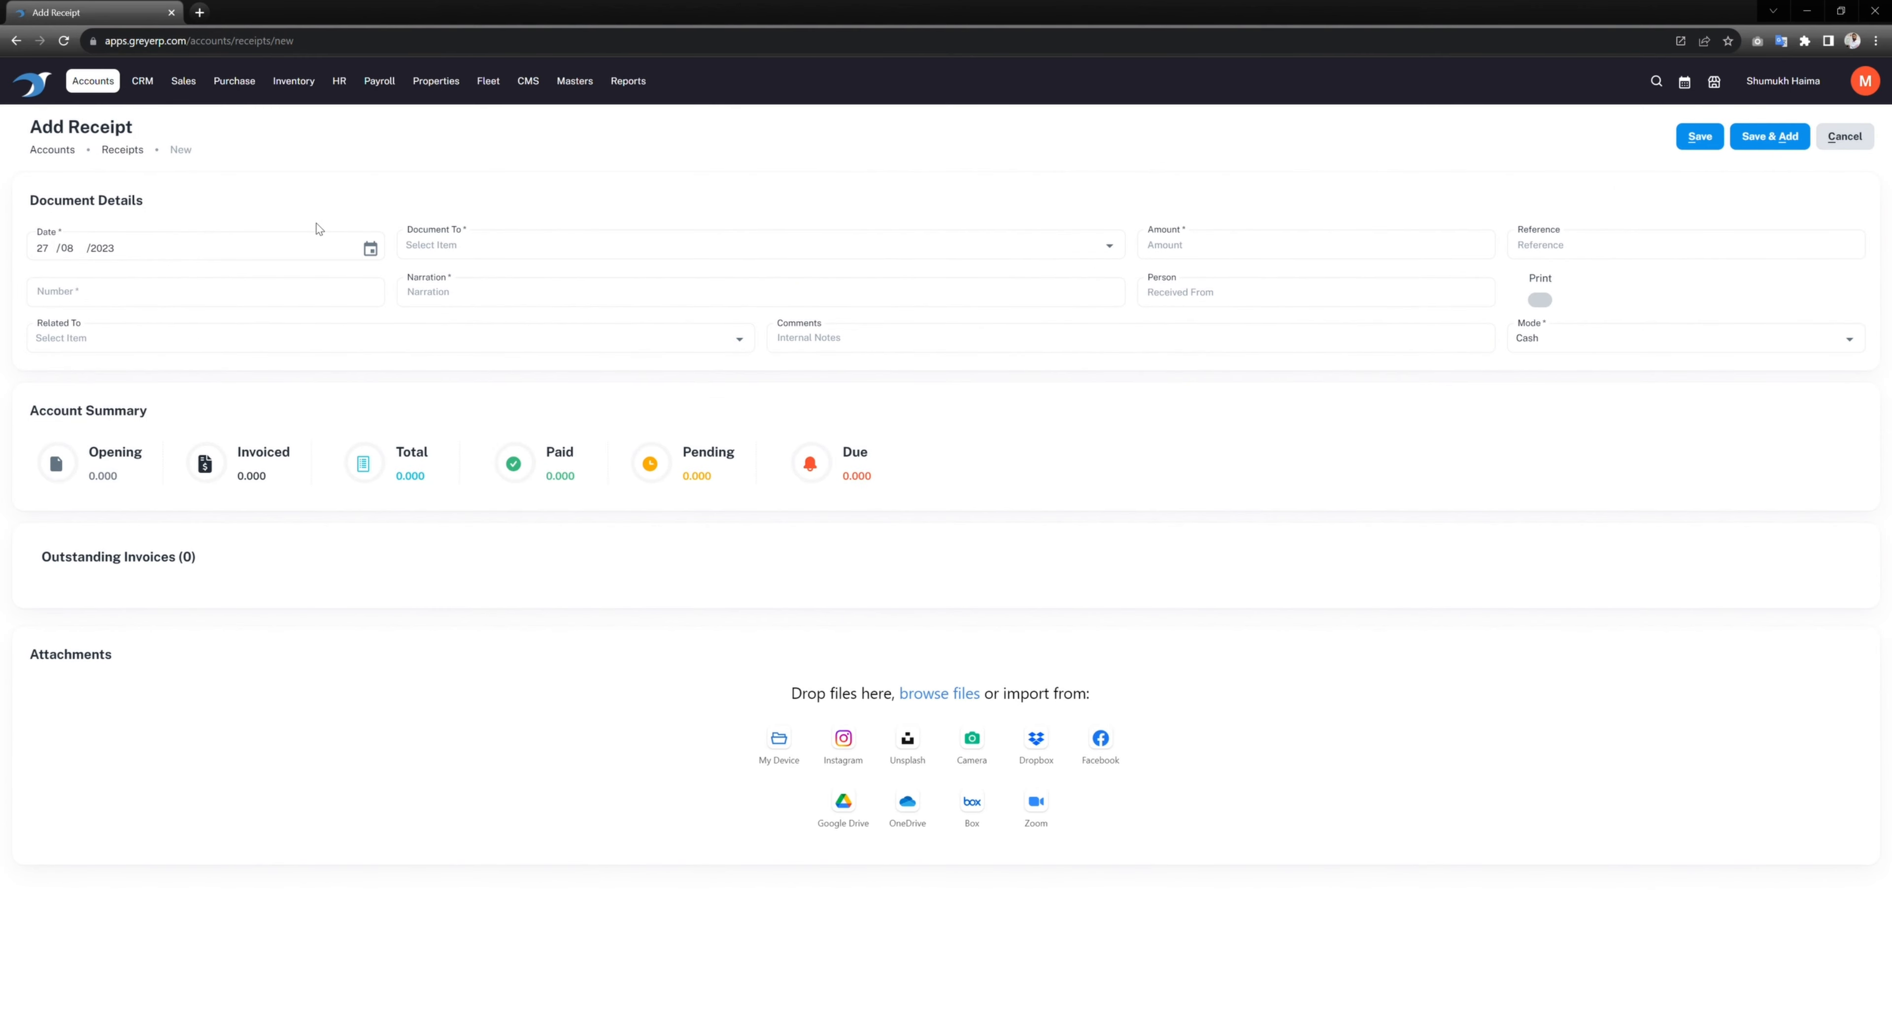
left_click(516, 245)
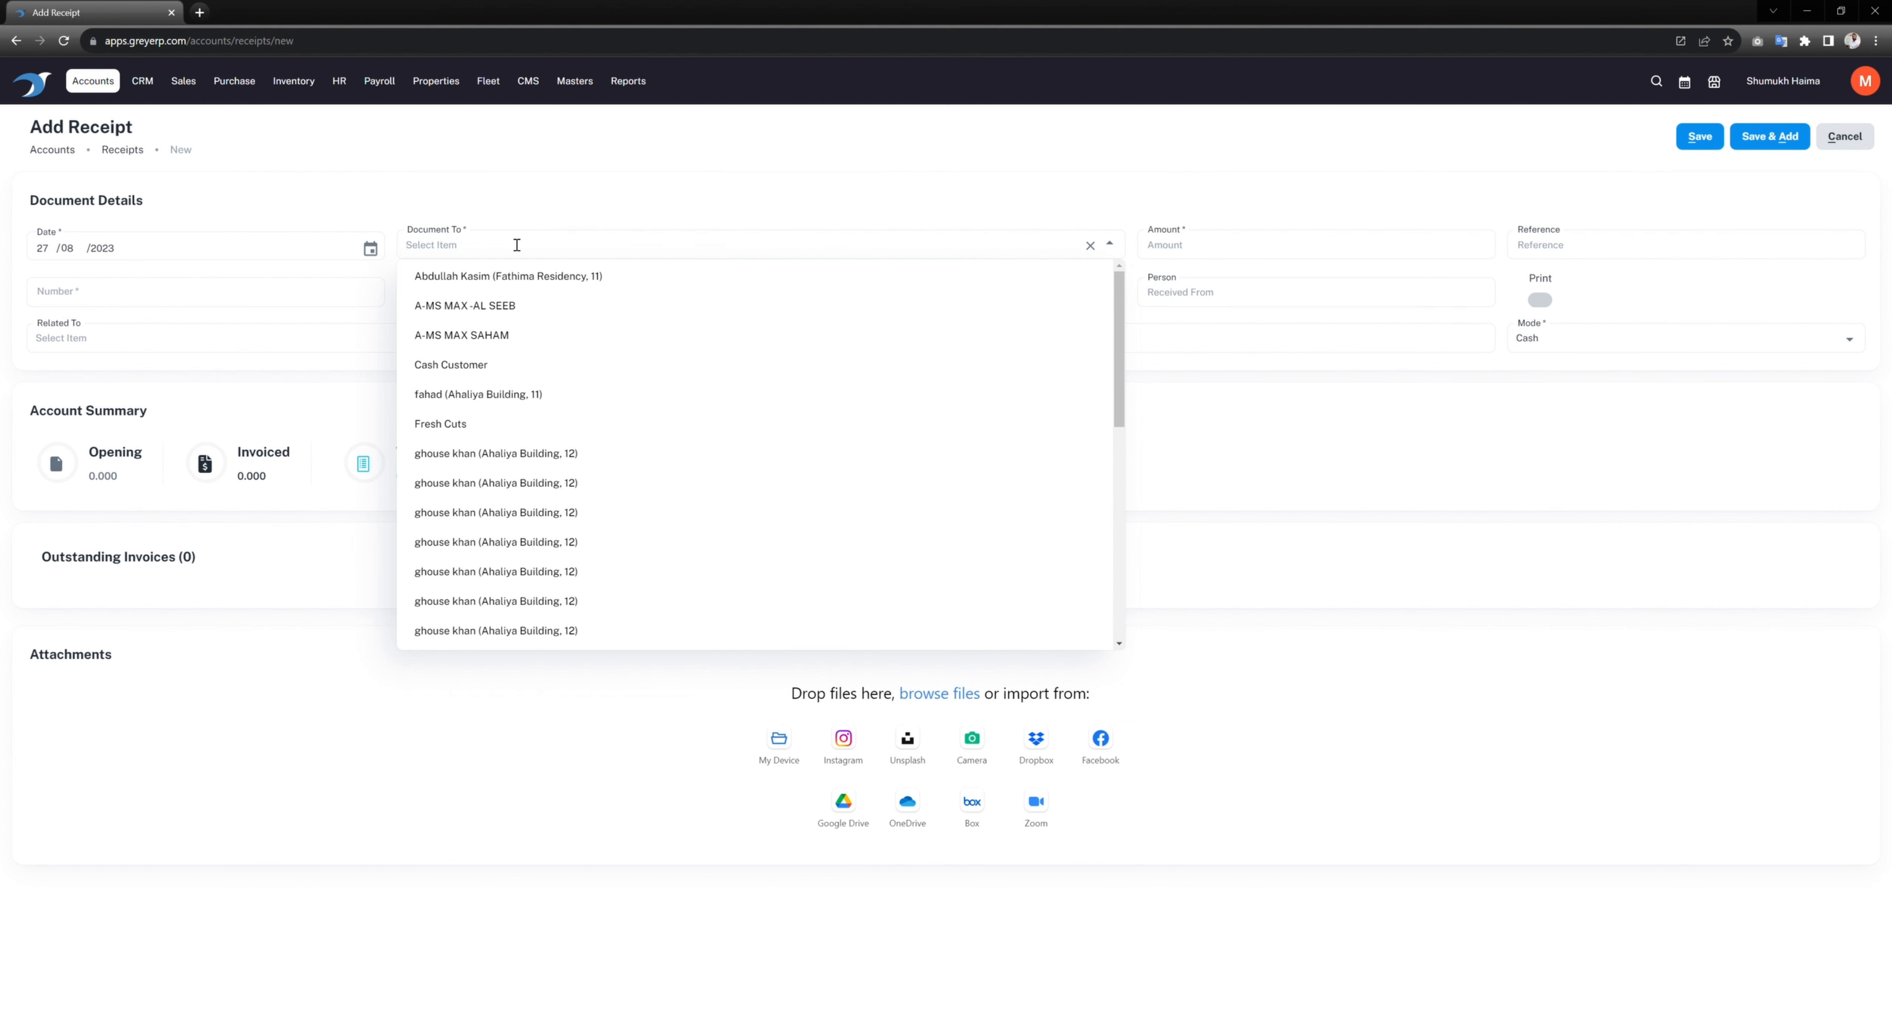
type("ron")
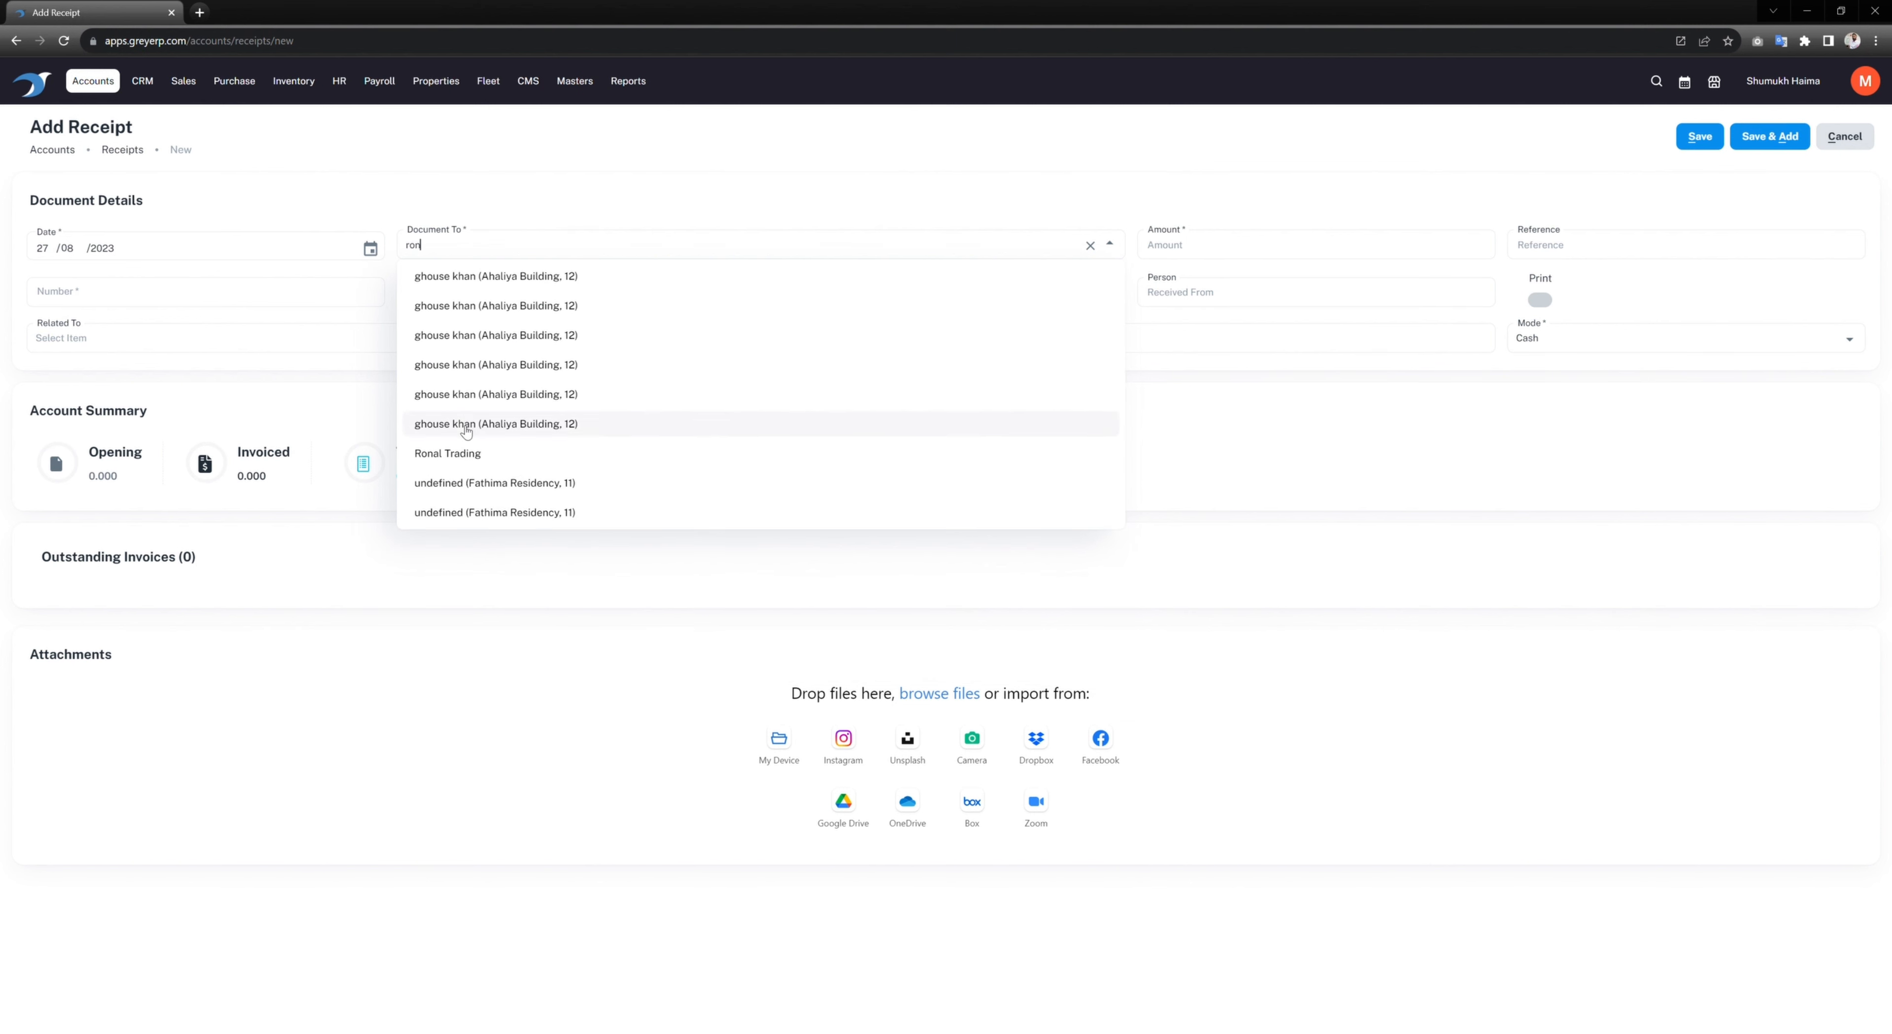
left_click(467, 455)
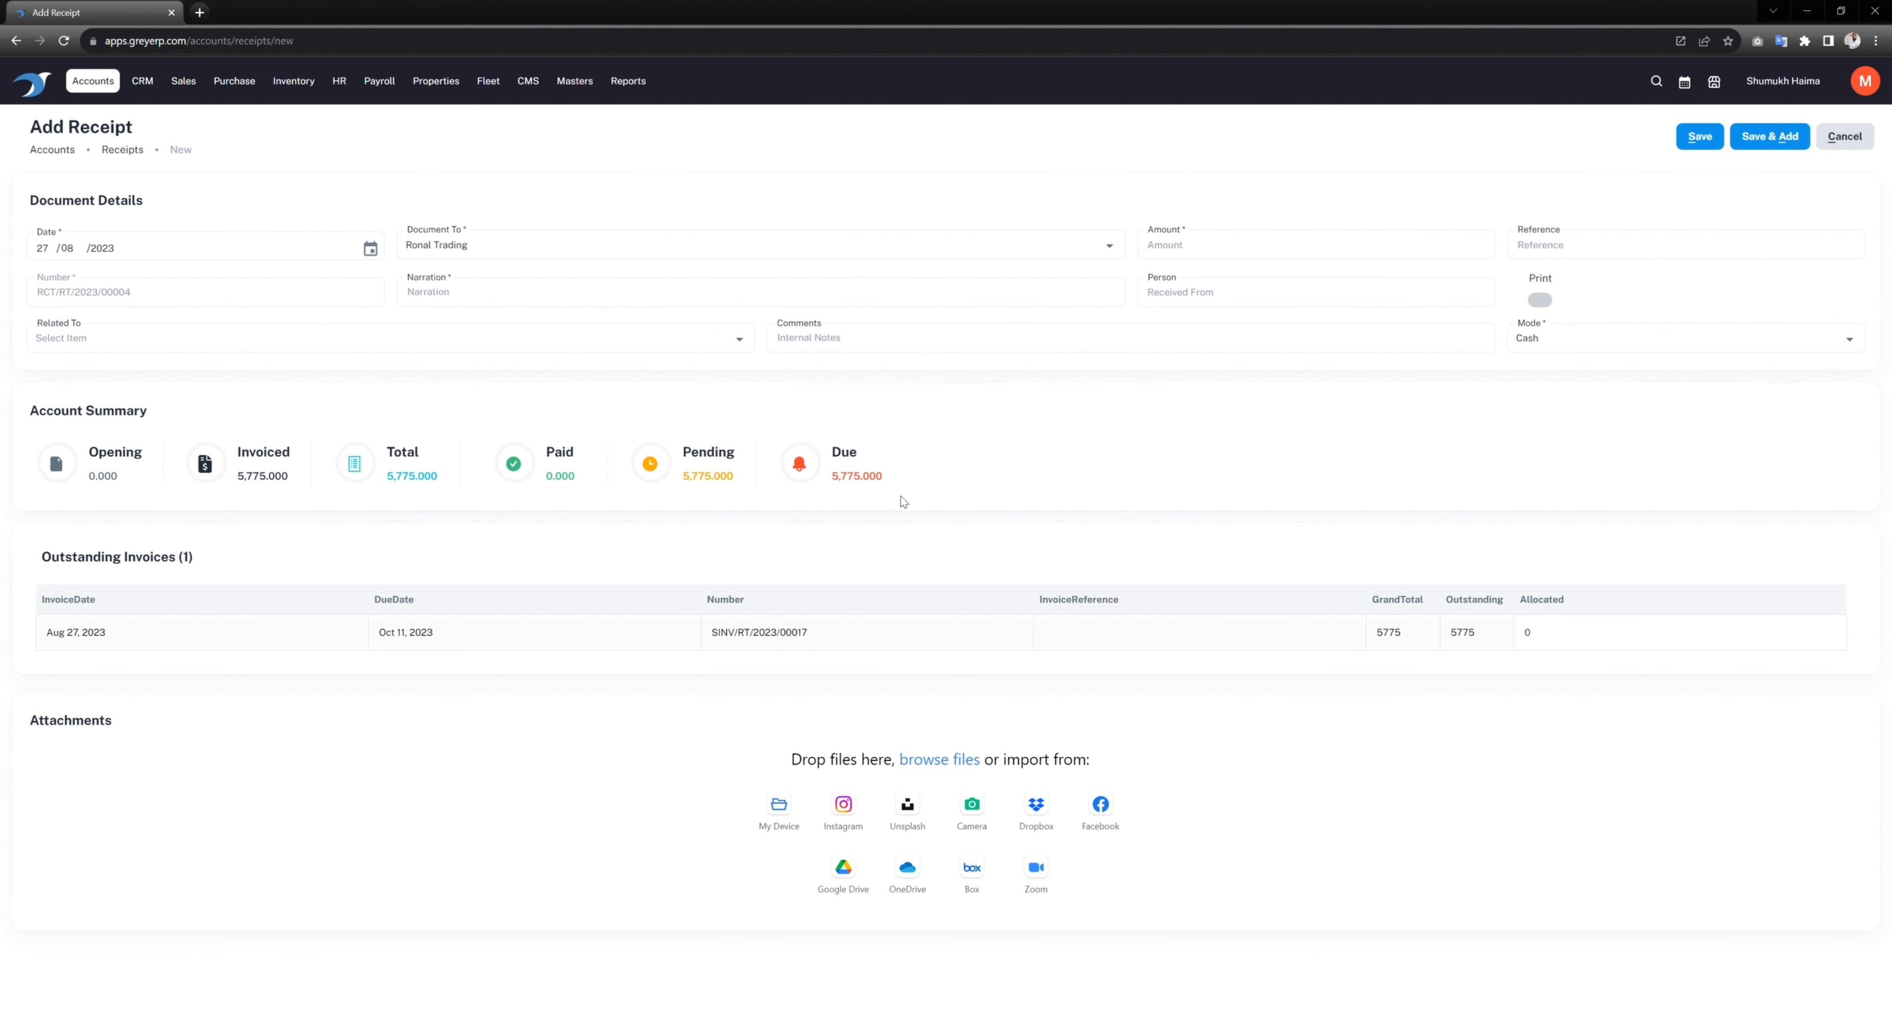
Step: Check the 5,775.000 due on SINV/RT/2023/00017 and the receipt Amount field
left_click_drag(832, 479, 890, 481)
left_click(1596, 640)
left_click(1277, 255)
Step: Leave the receipt unsaved and move via Sales Invoices to the Sales Returns list
left_click(184, 81)
left_click(193, 217)
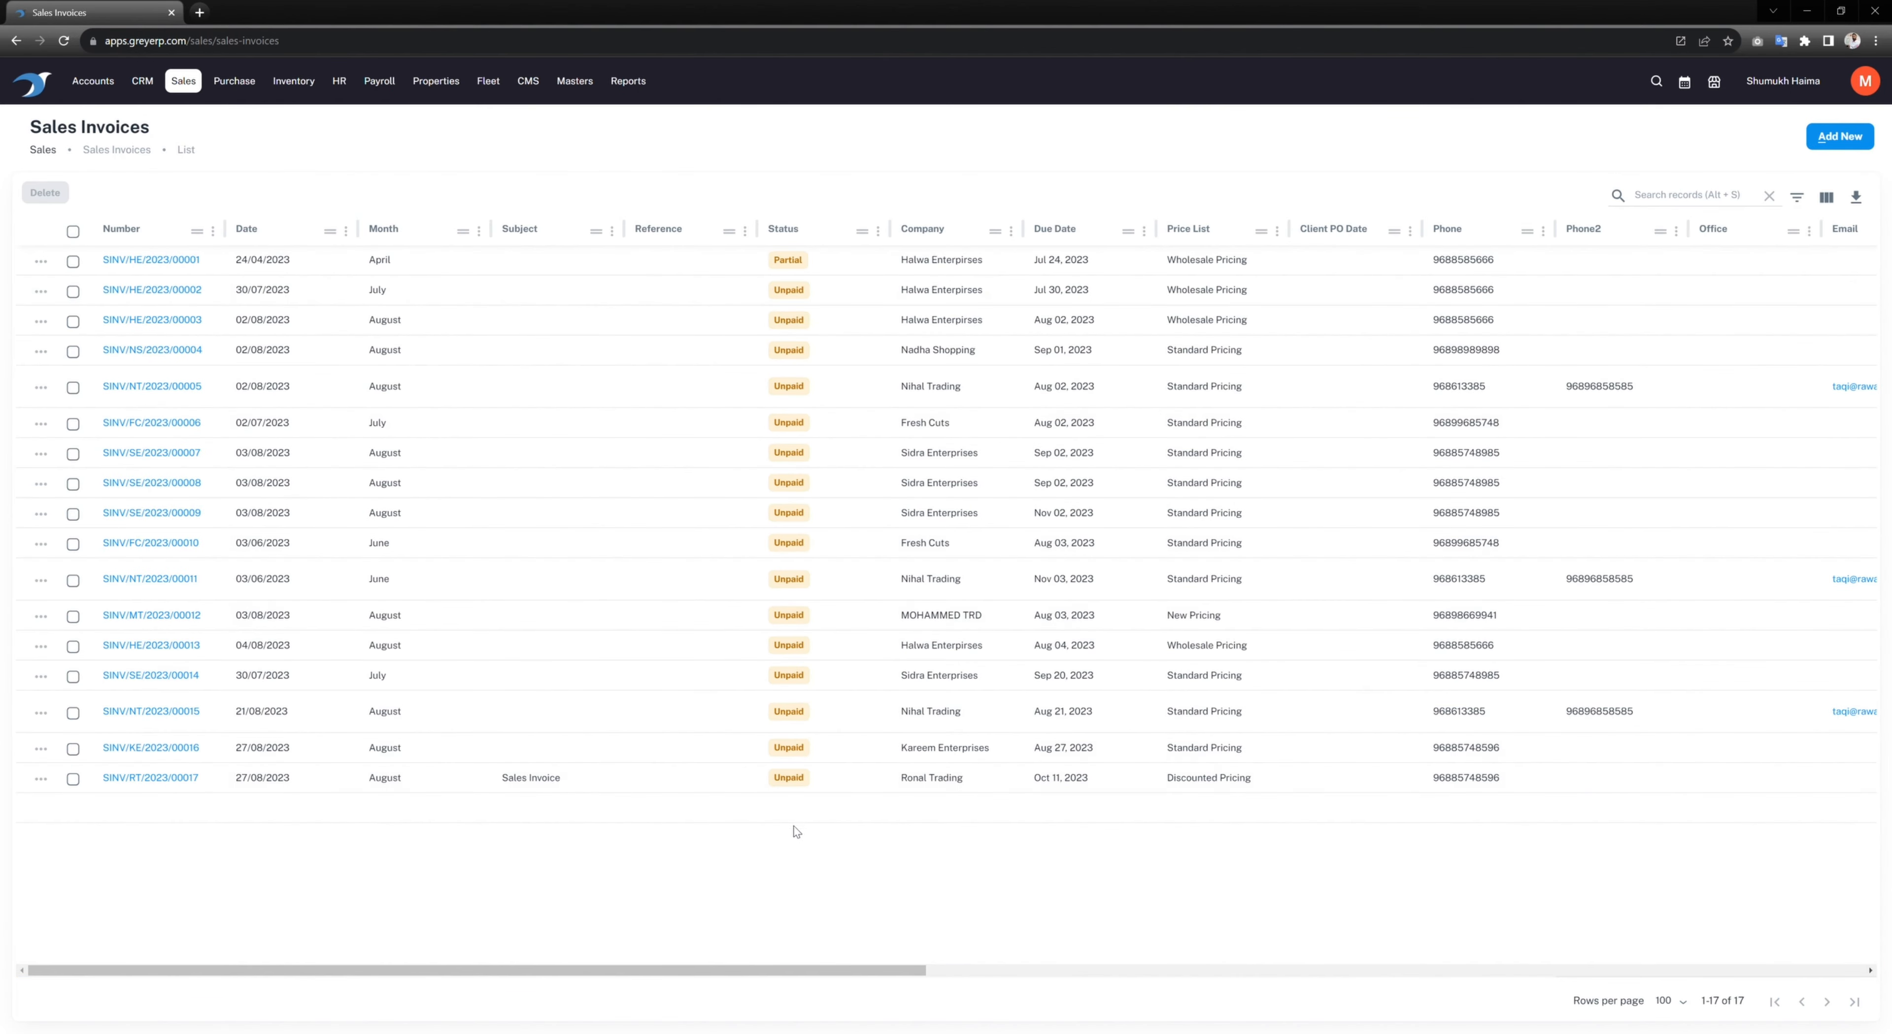
left_click_drag(924, 977, 209, 911)
left_click(180, 83)
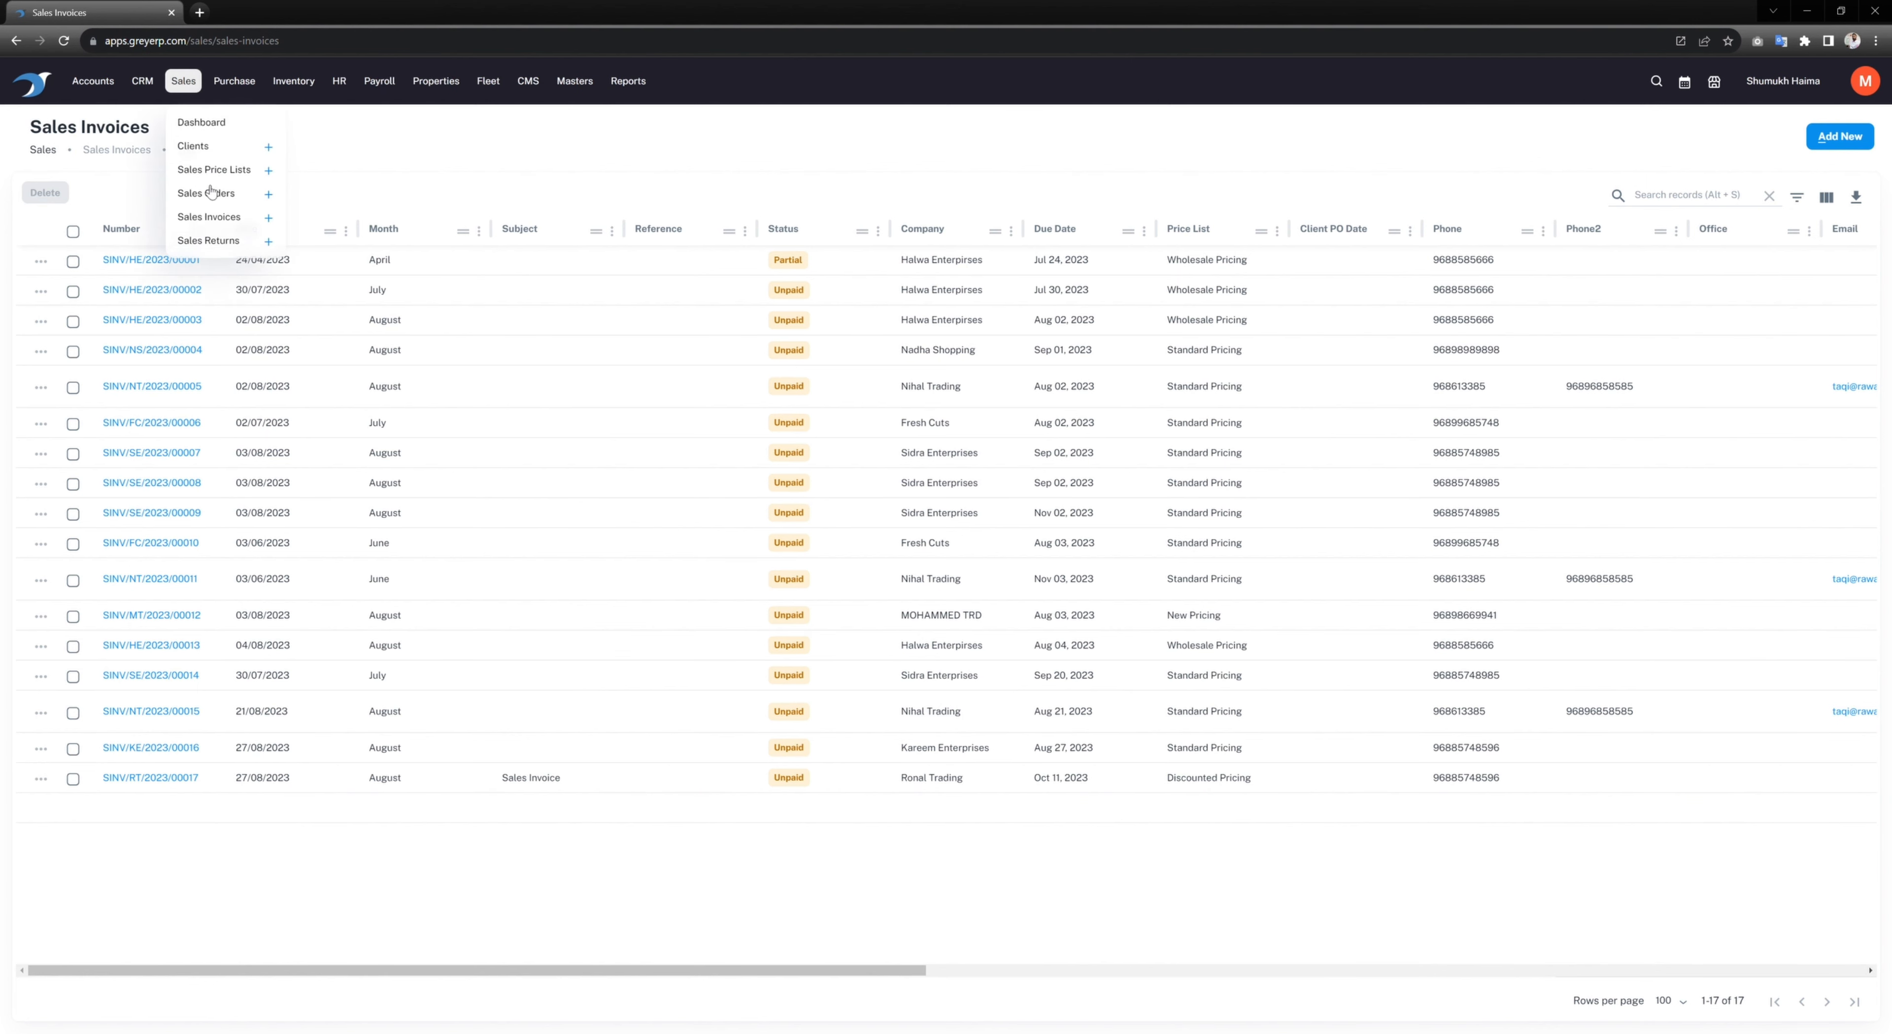
left_click(209, 241)
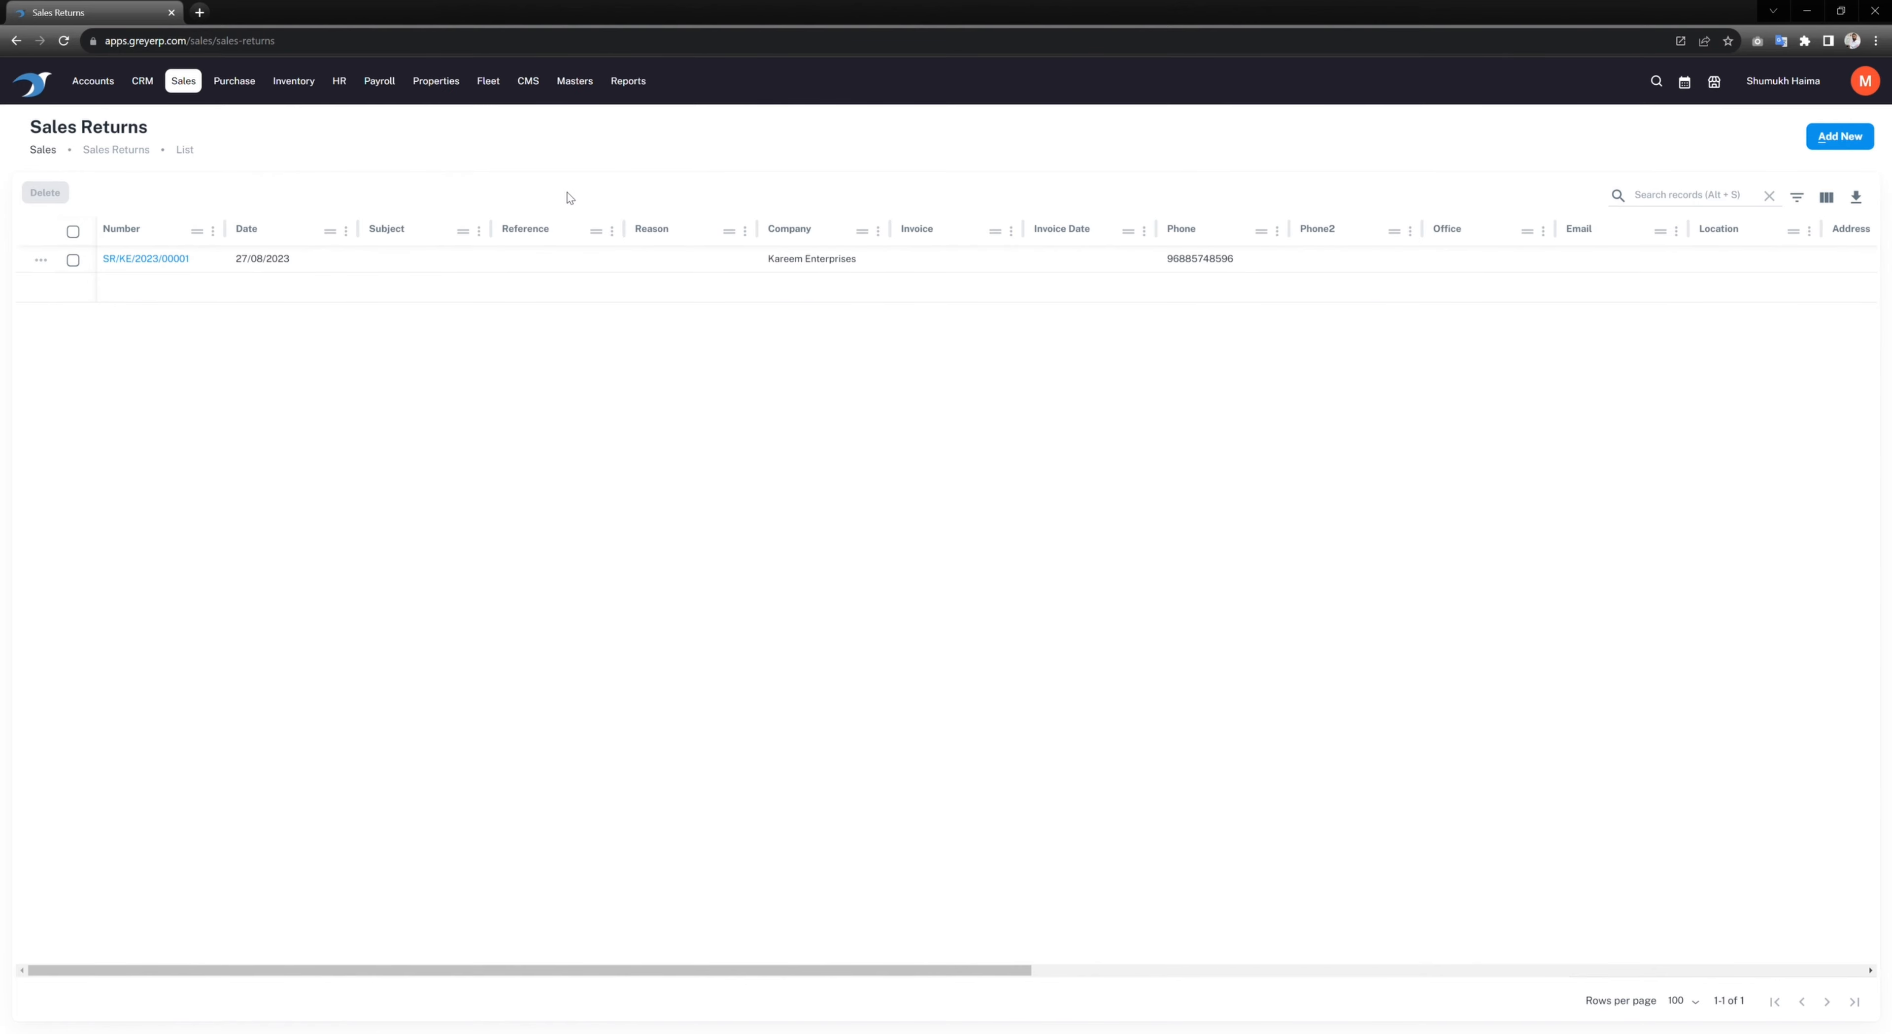
Step: Start a new sales return for Ronal Trading based on invoice SINV/RT/2023/00017
left_click(1828, 145)
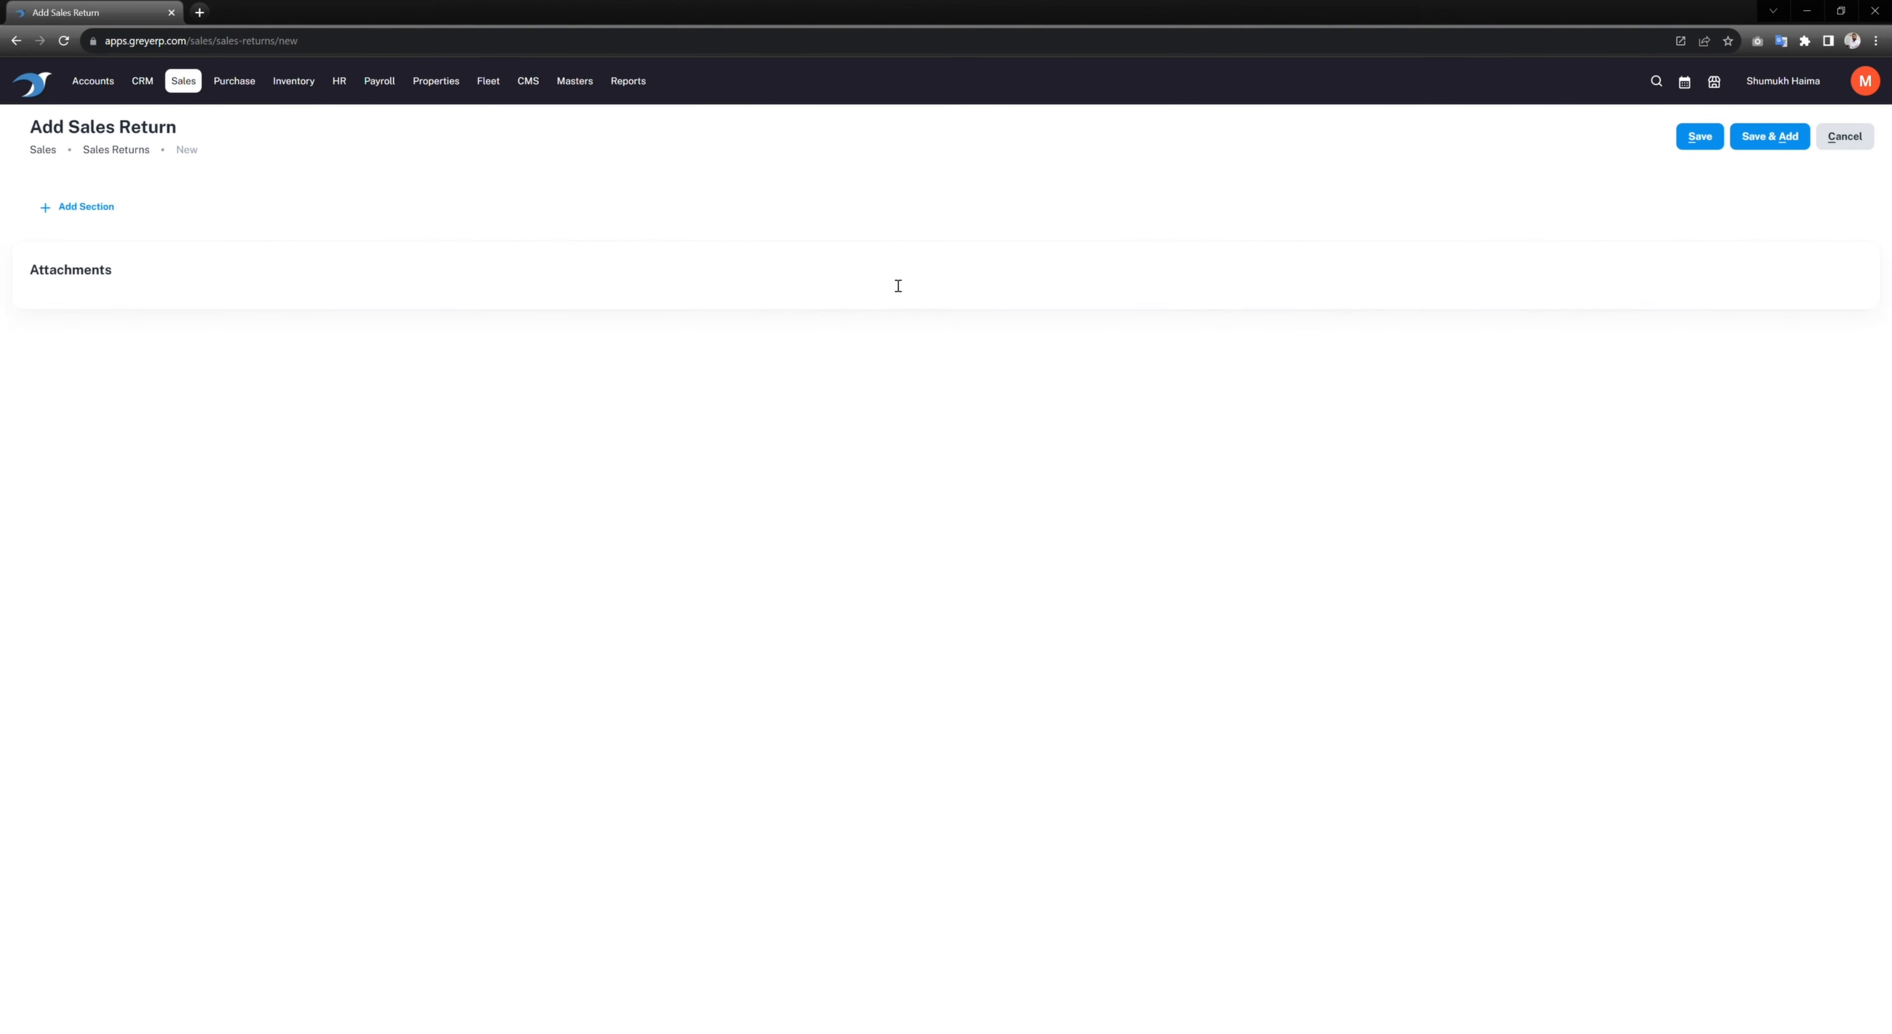
left_click(535, 257)
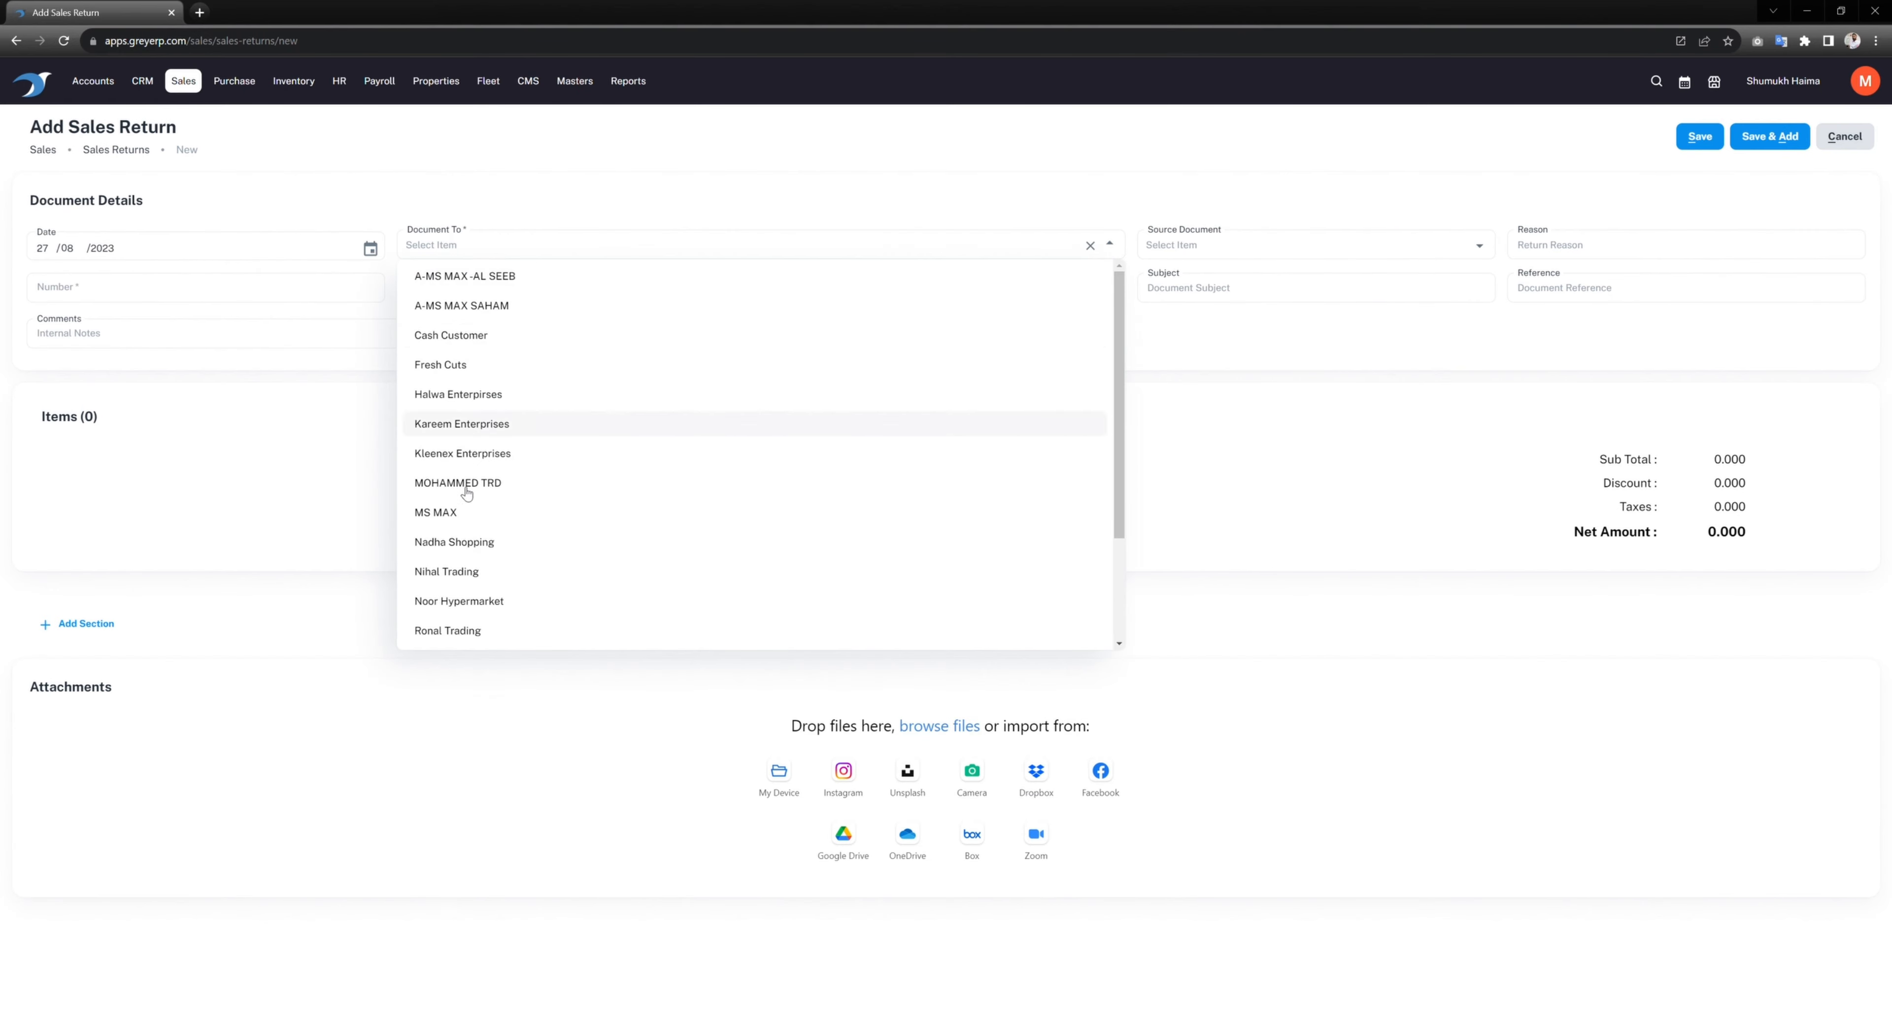
left_click(462, 636)
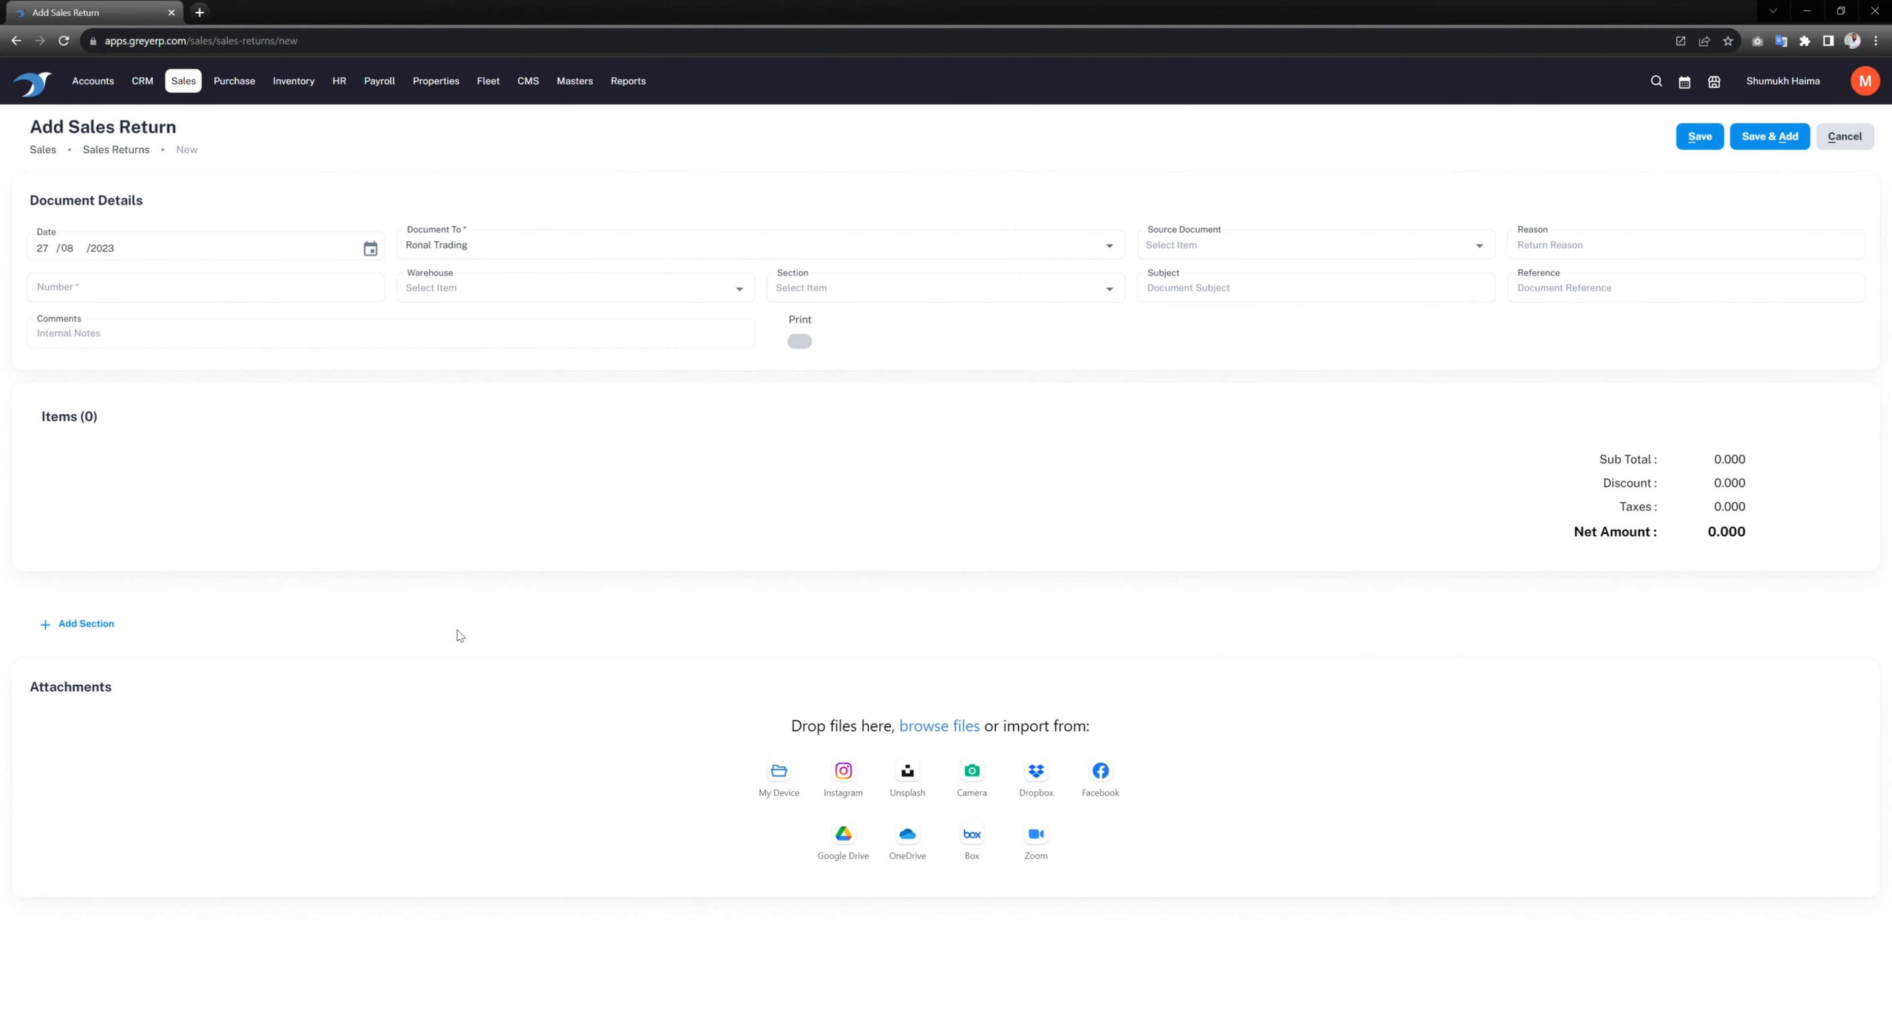
left_click(1299, 253)
left_click(1271, 277)
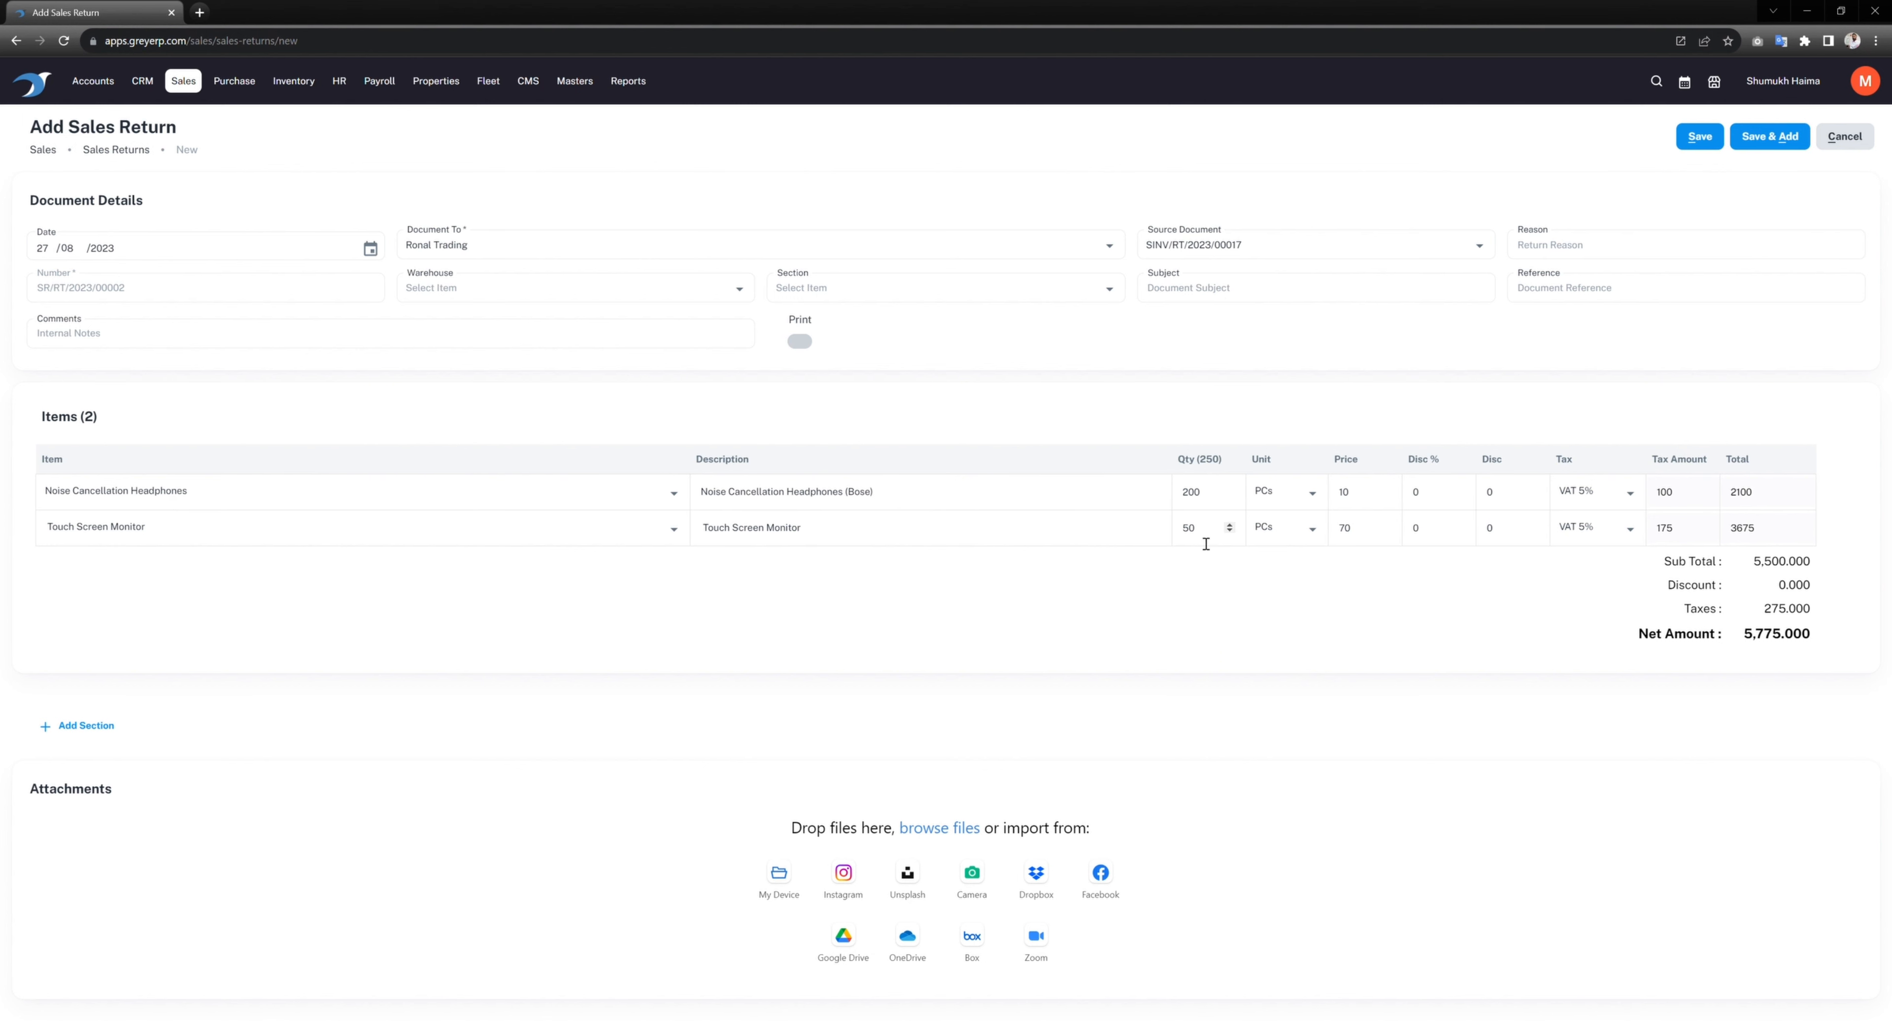
Step: Set the return quantities to 5 headphones and 1 monitor
left_click(1197, 492)
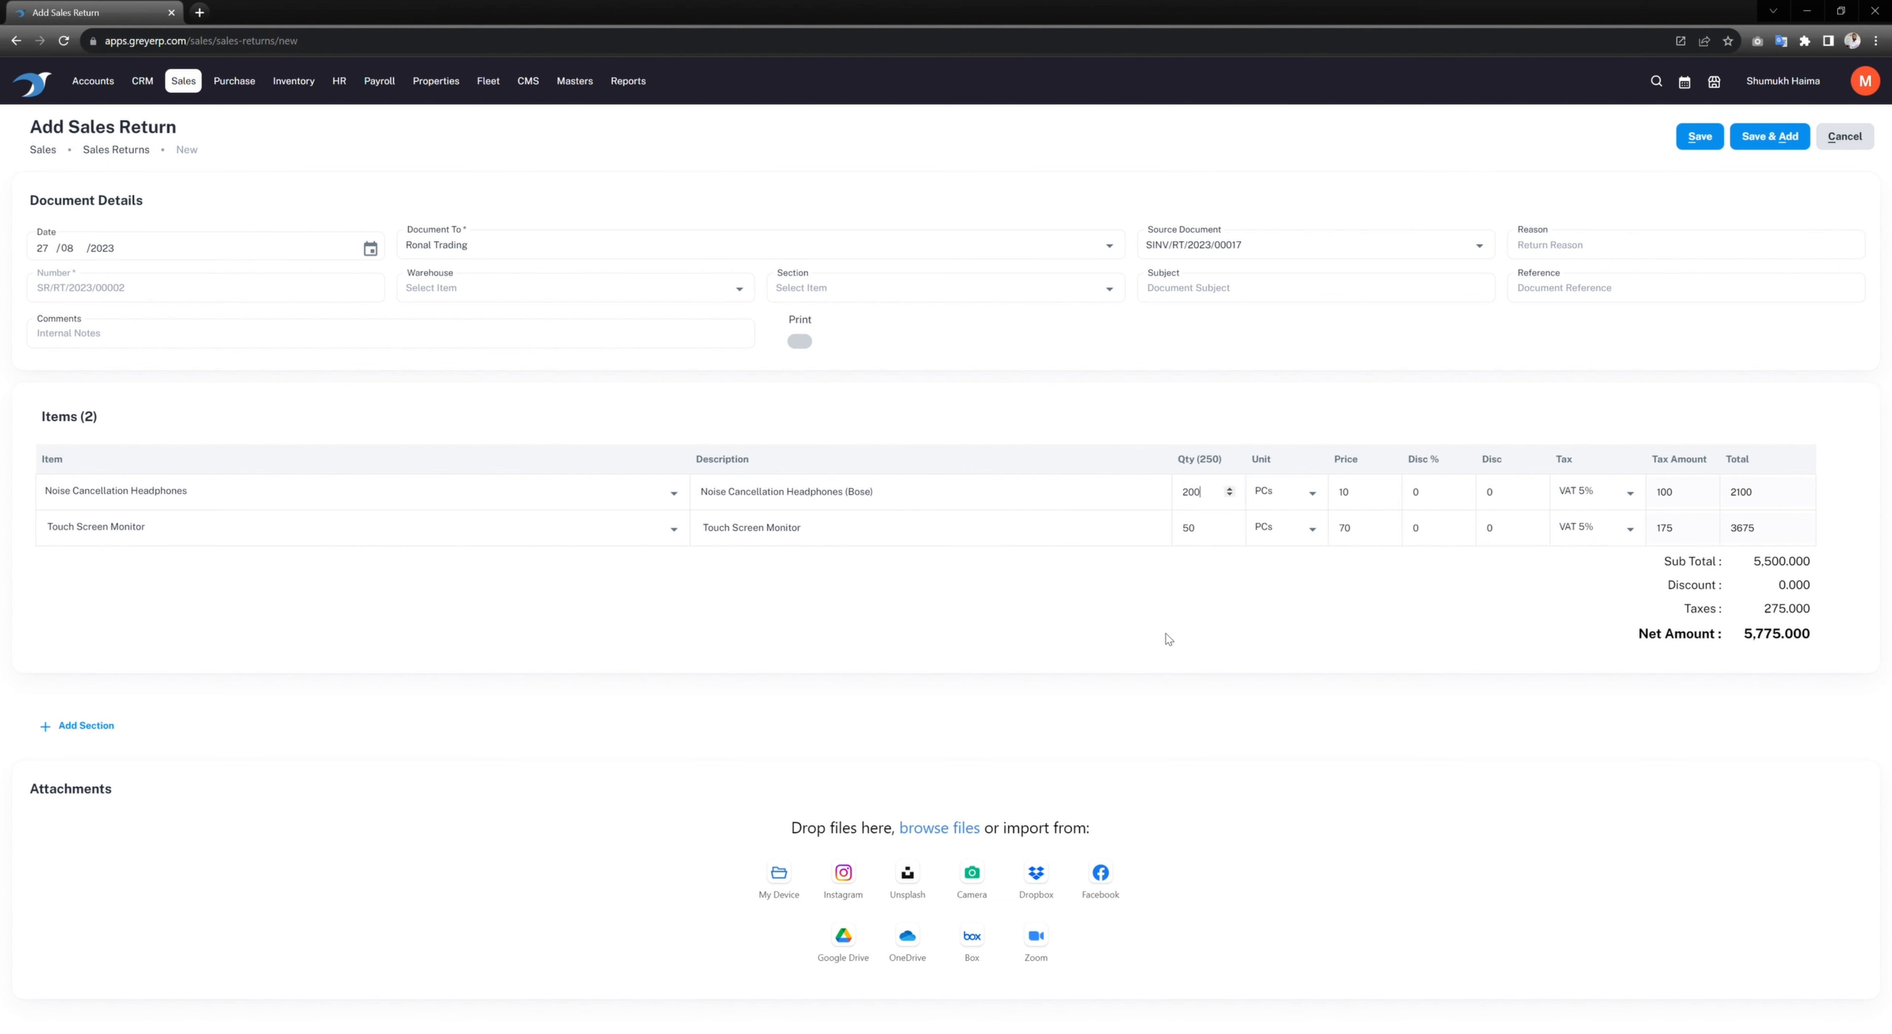
left_click(1193, 511)
double_click(1193, 503)
type("5")
double_click(1202, 532)
type("1")
Step: Save sales return SR/RT/2023/00002 and check its row in the Sales Returns list
left_click(1699, 136)
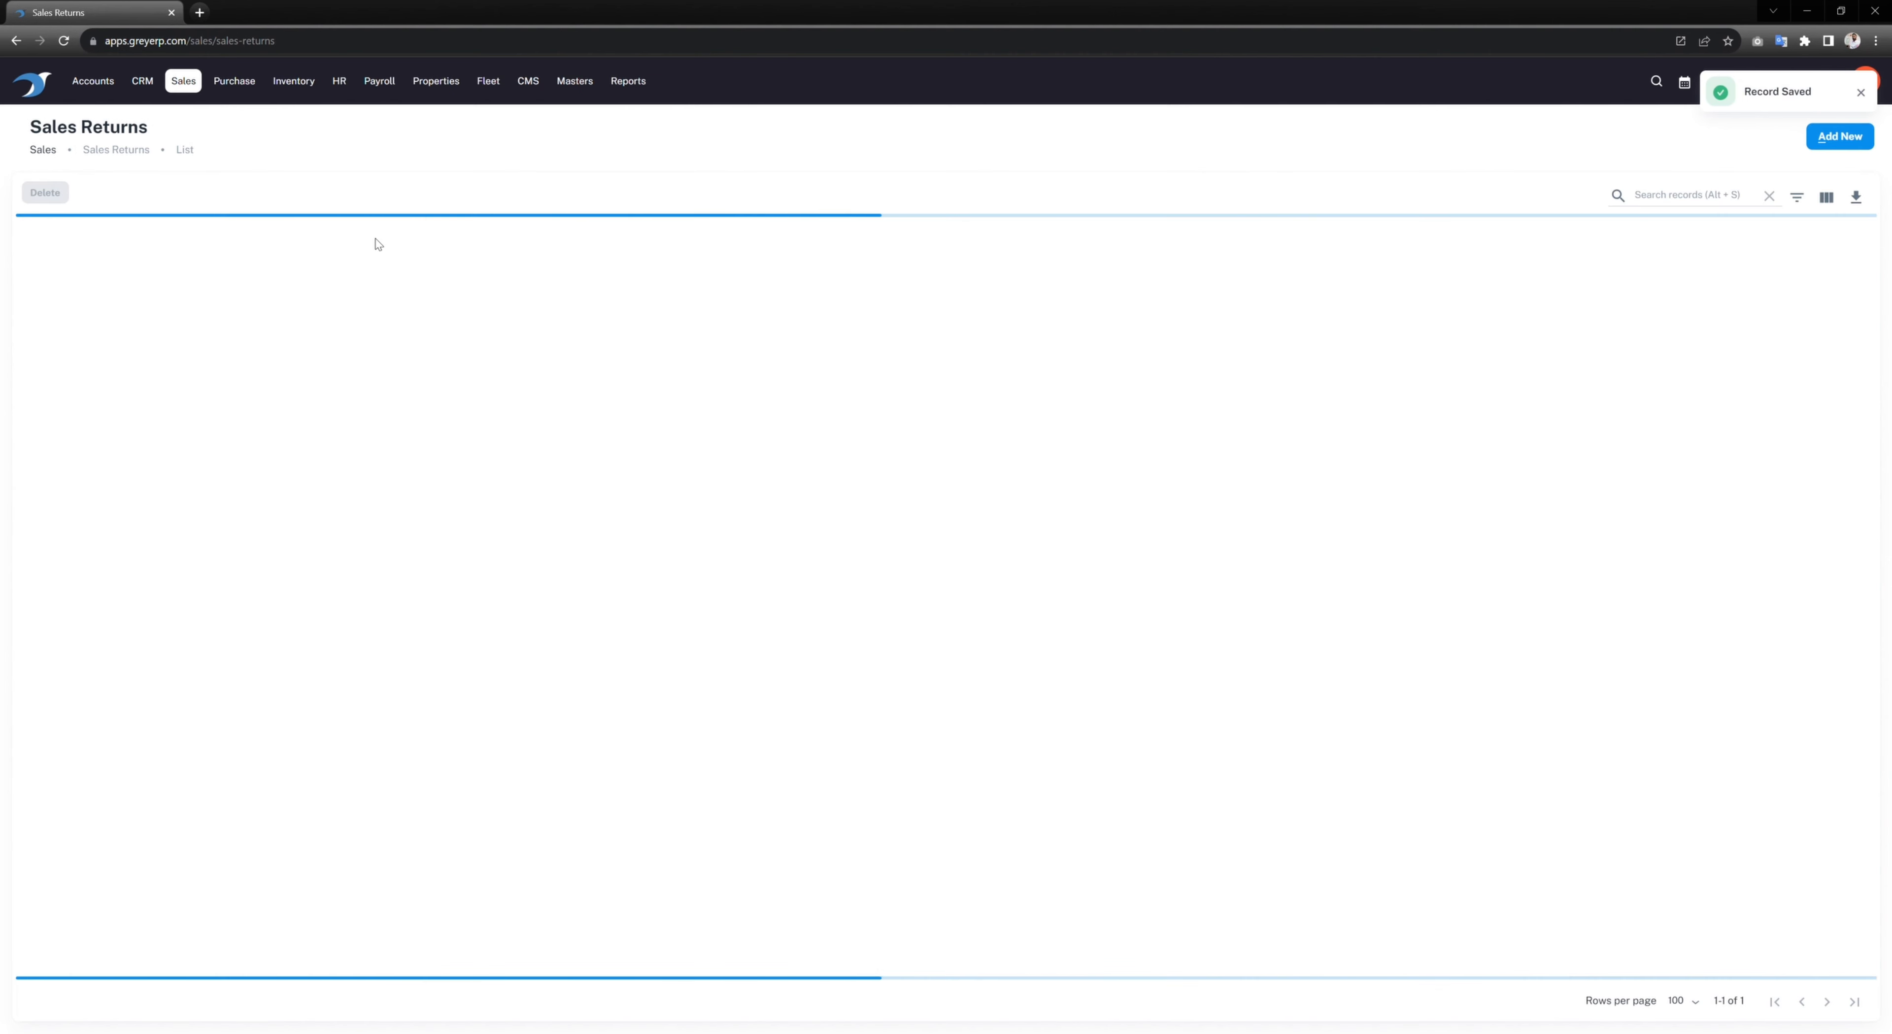
left_click(40, 287)
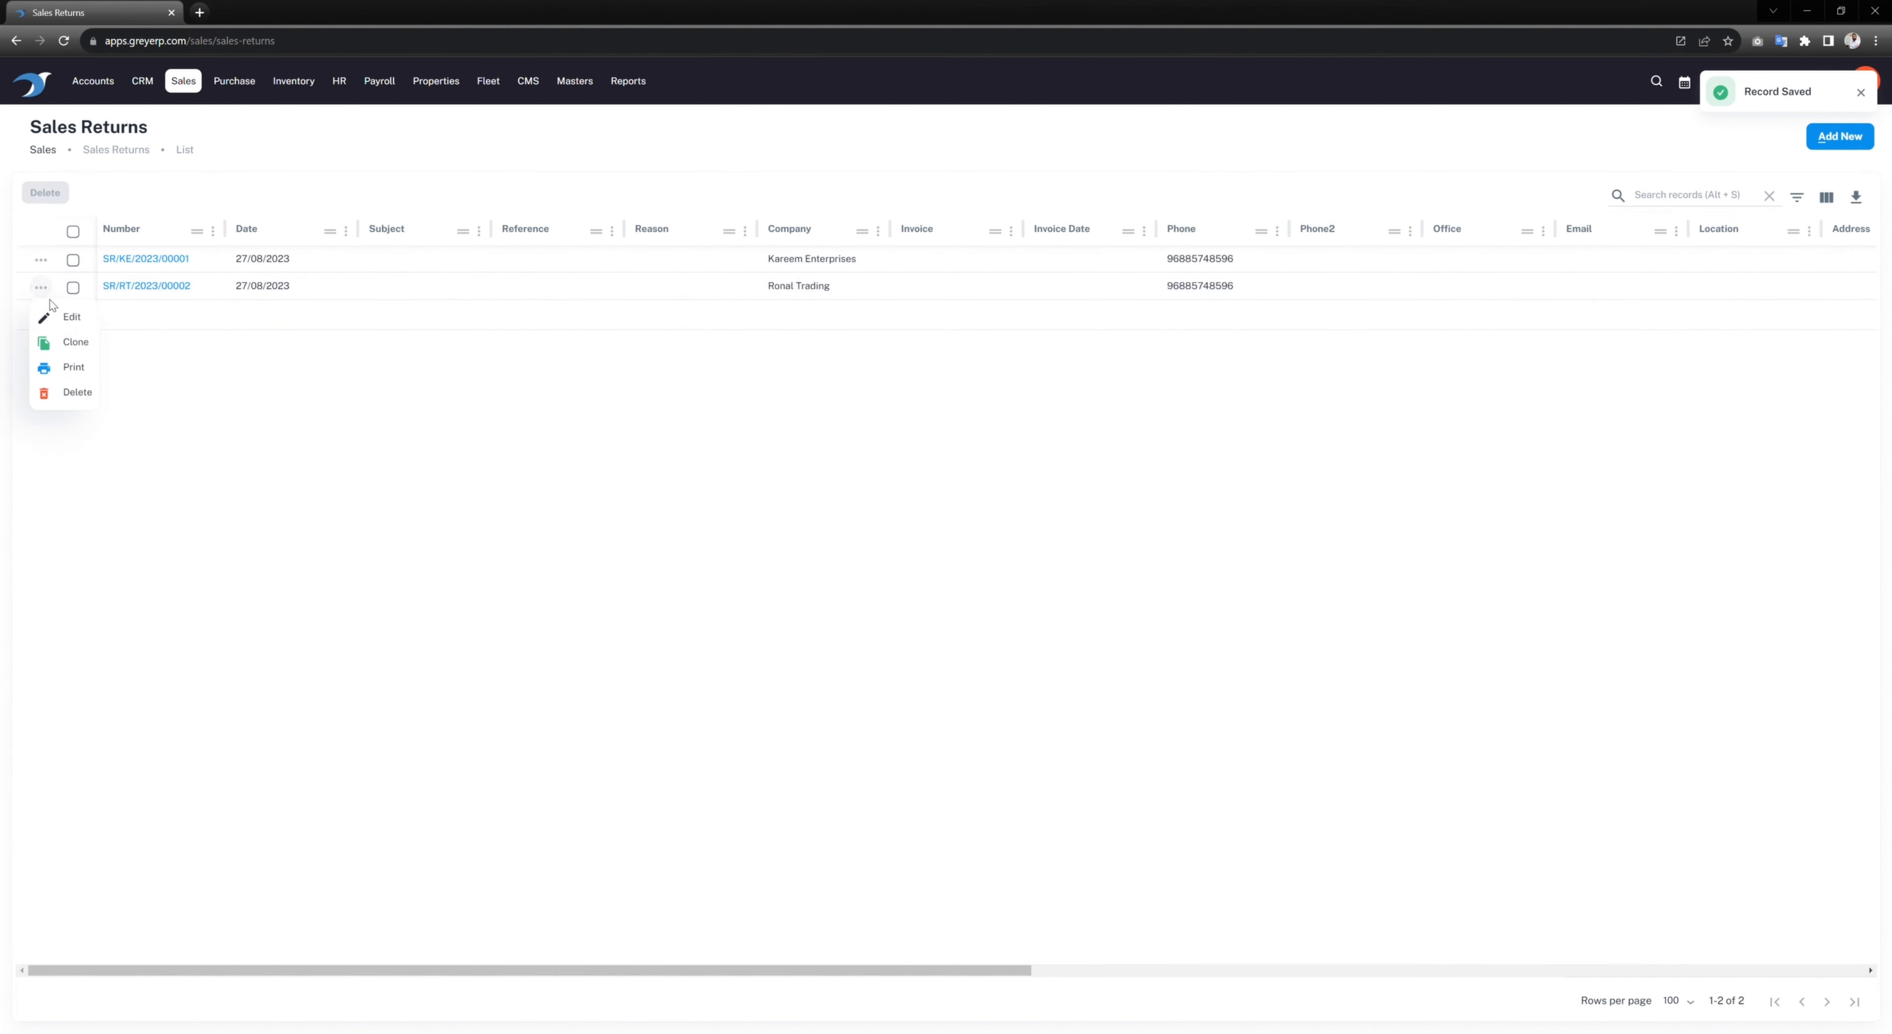
left_click(334, 399)
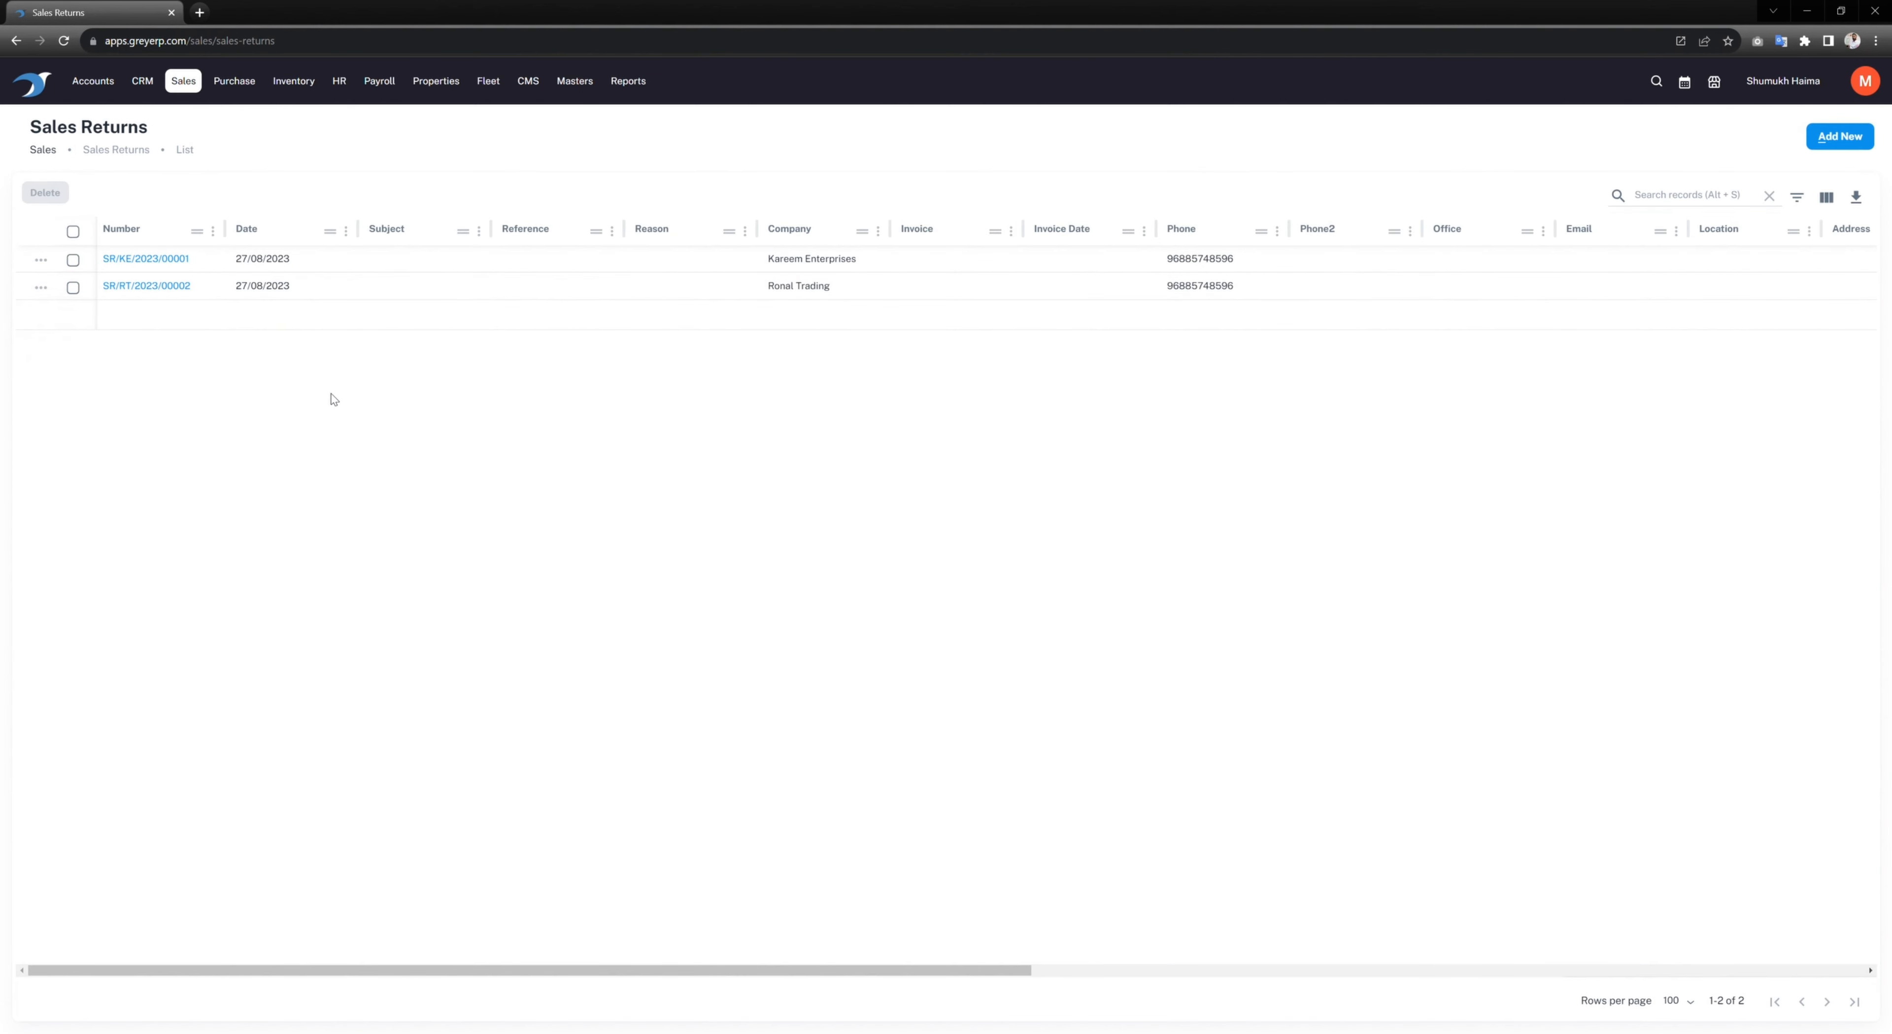
Step: Browse the Sales and CRM navigation menus
left_click(182, 88)
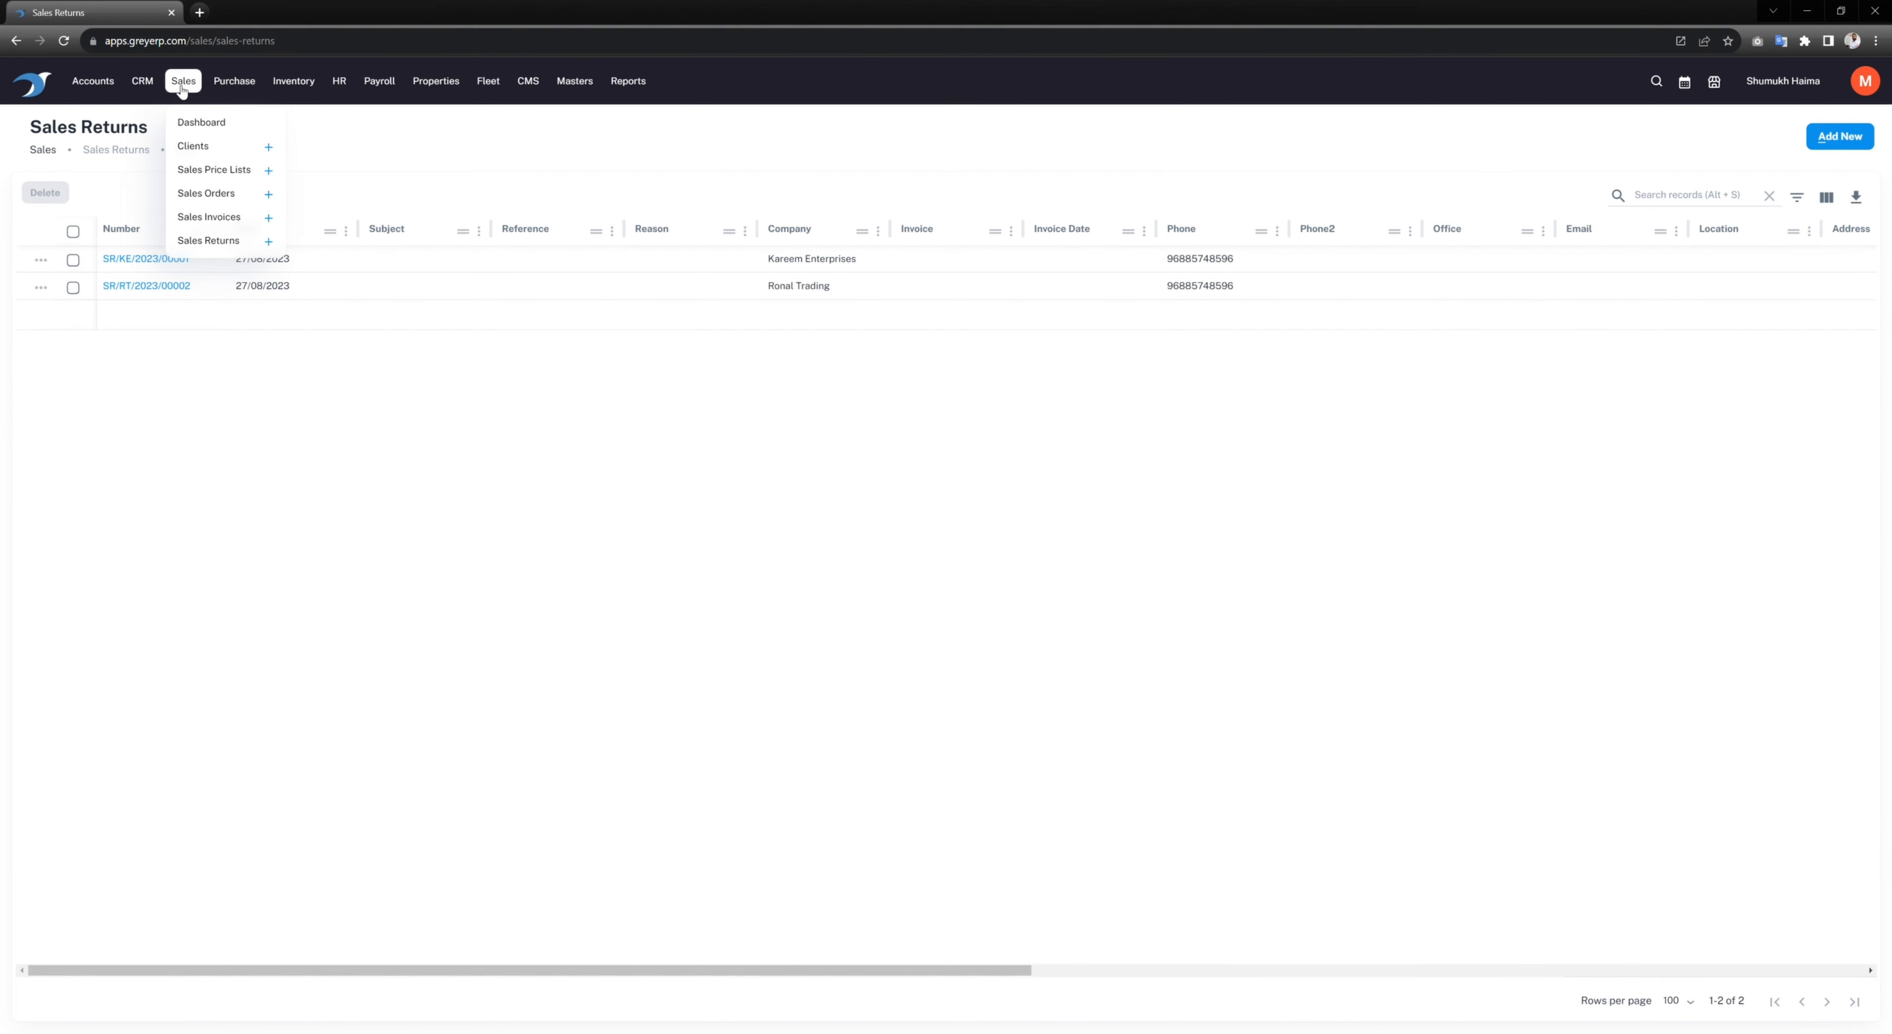
left_click(142, 80)
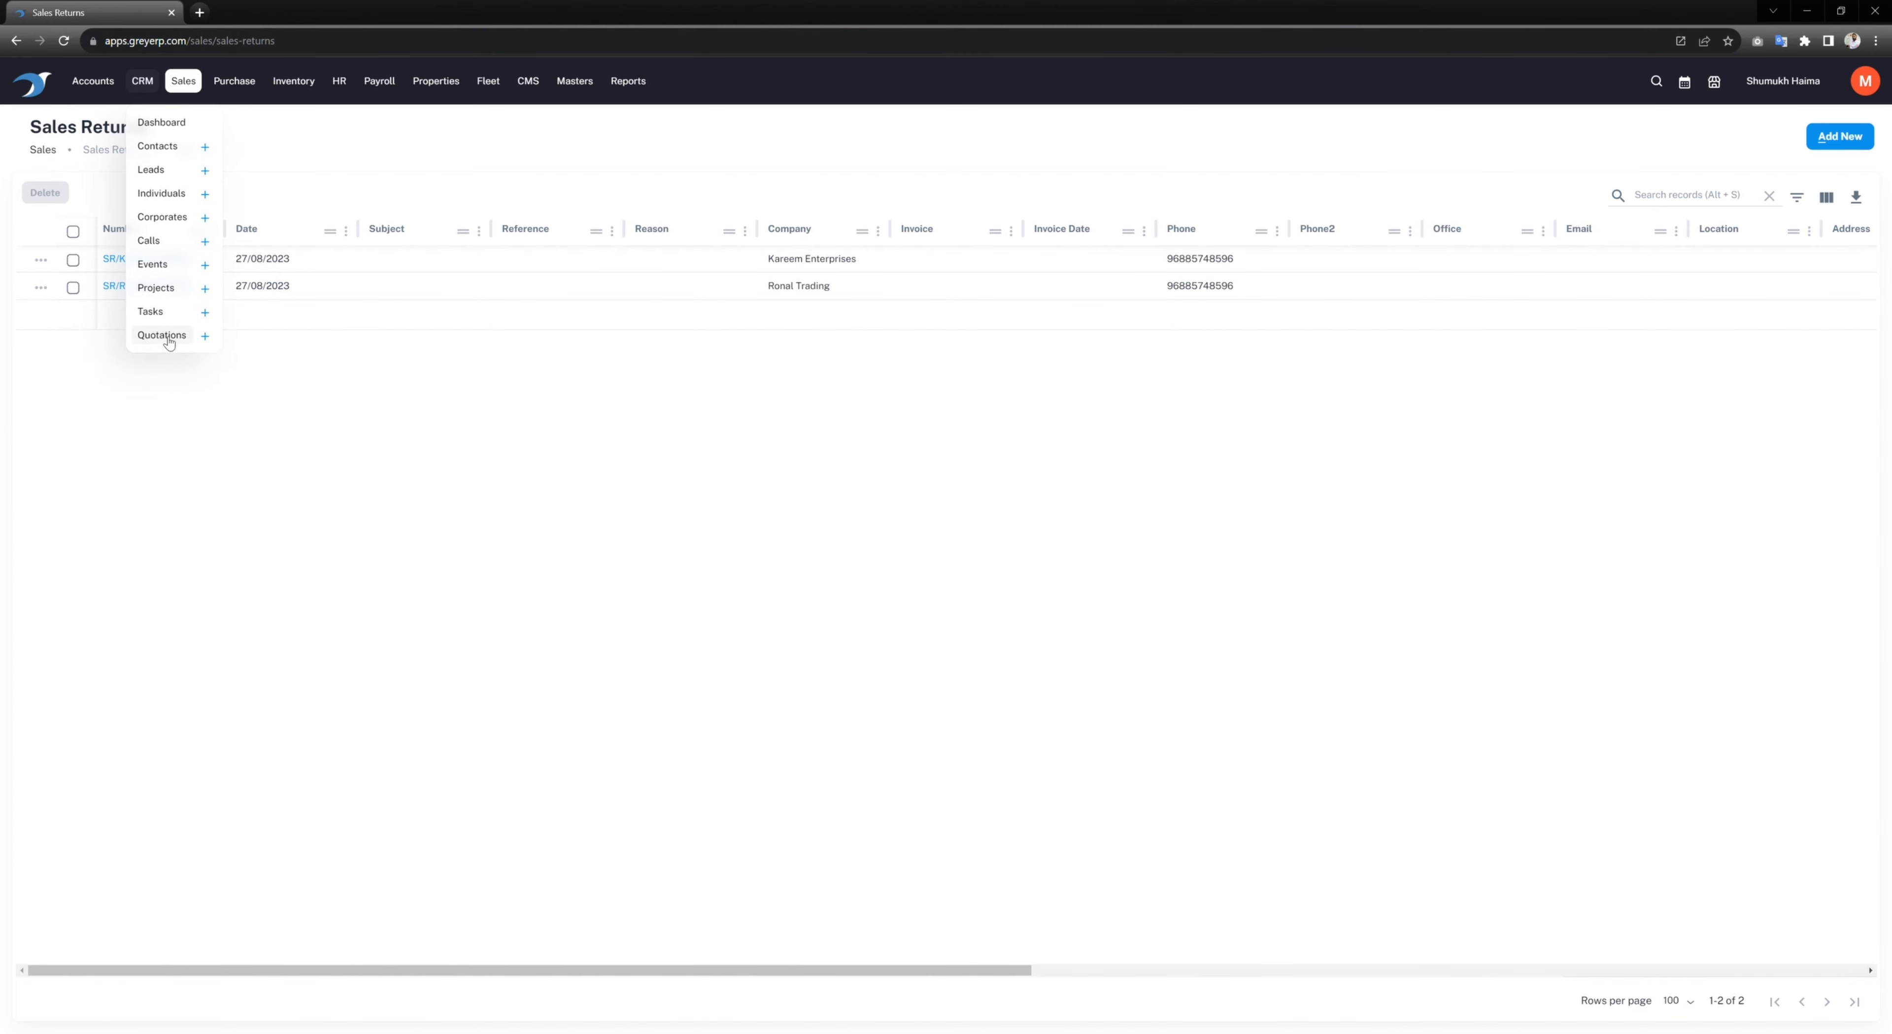
left_click(185, 82)
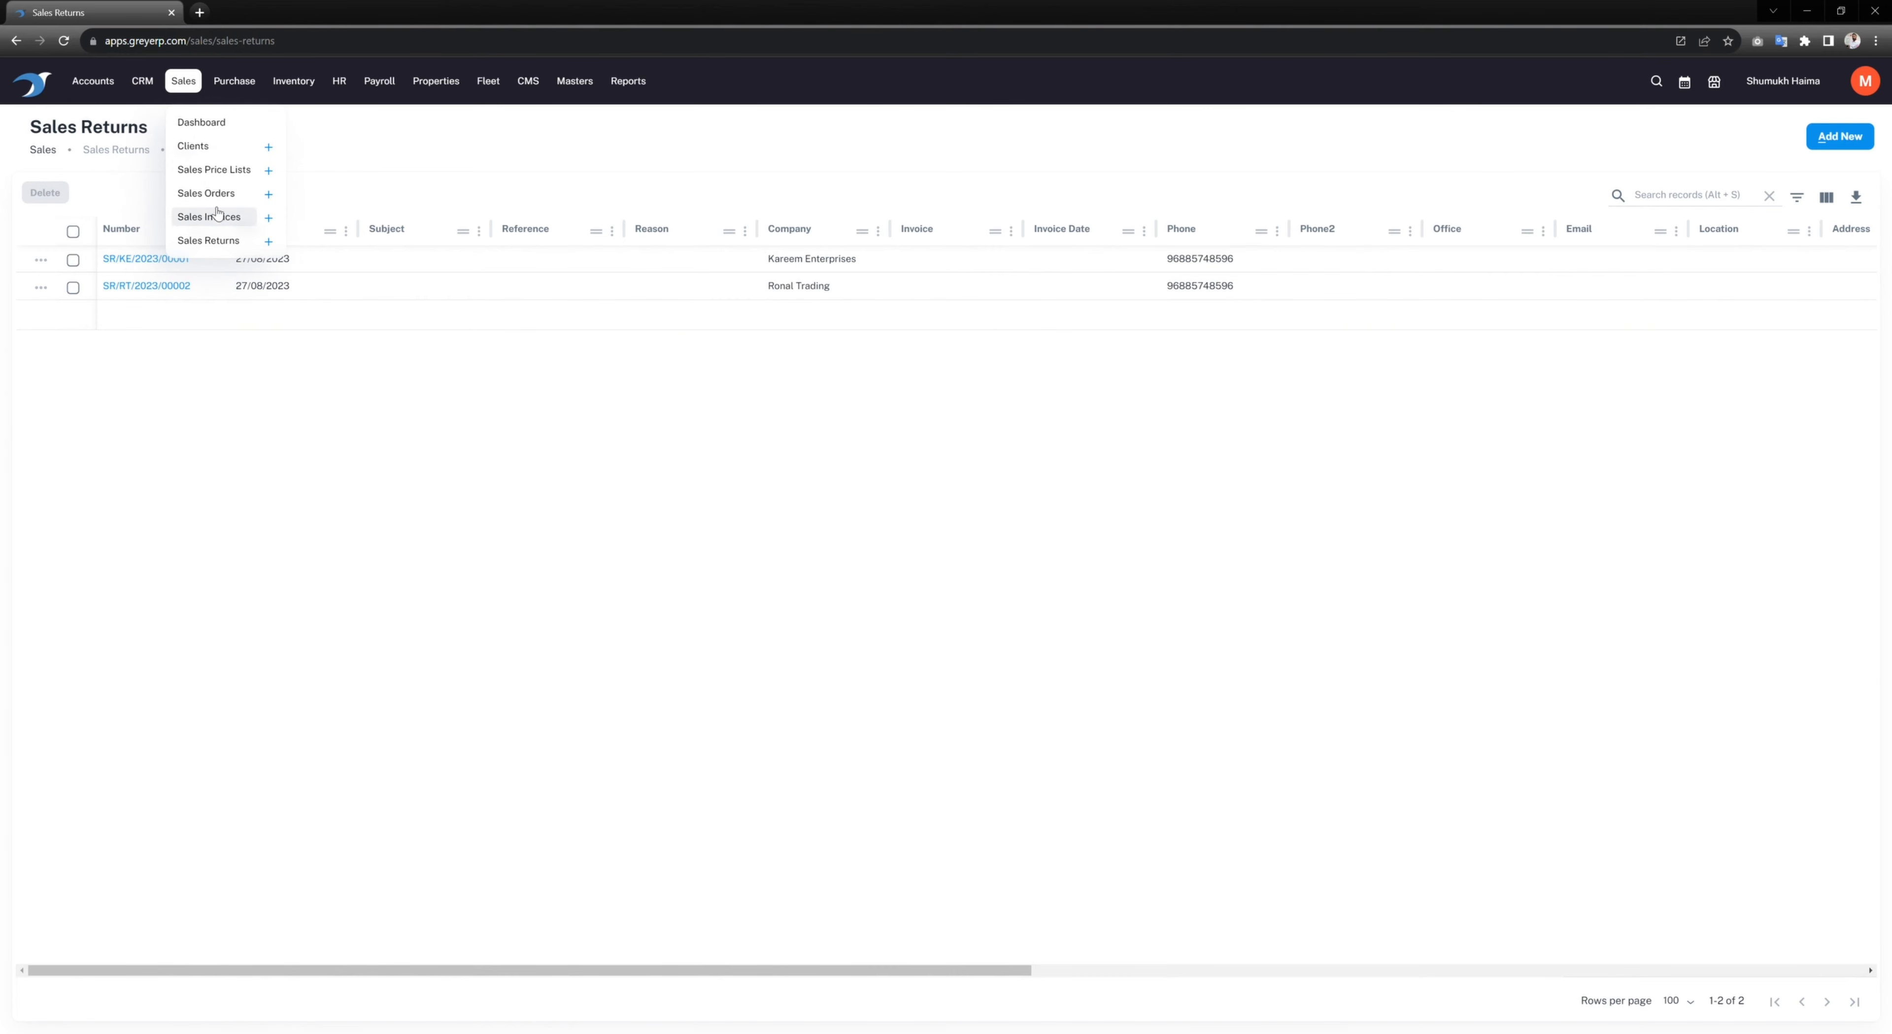